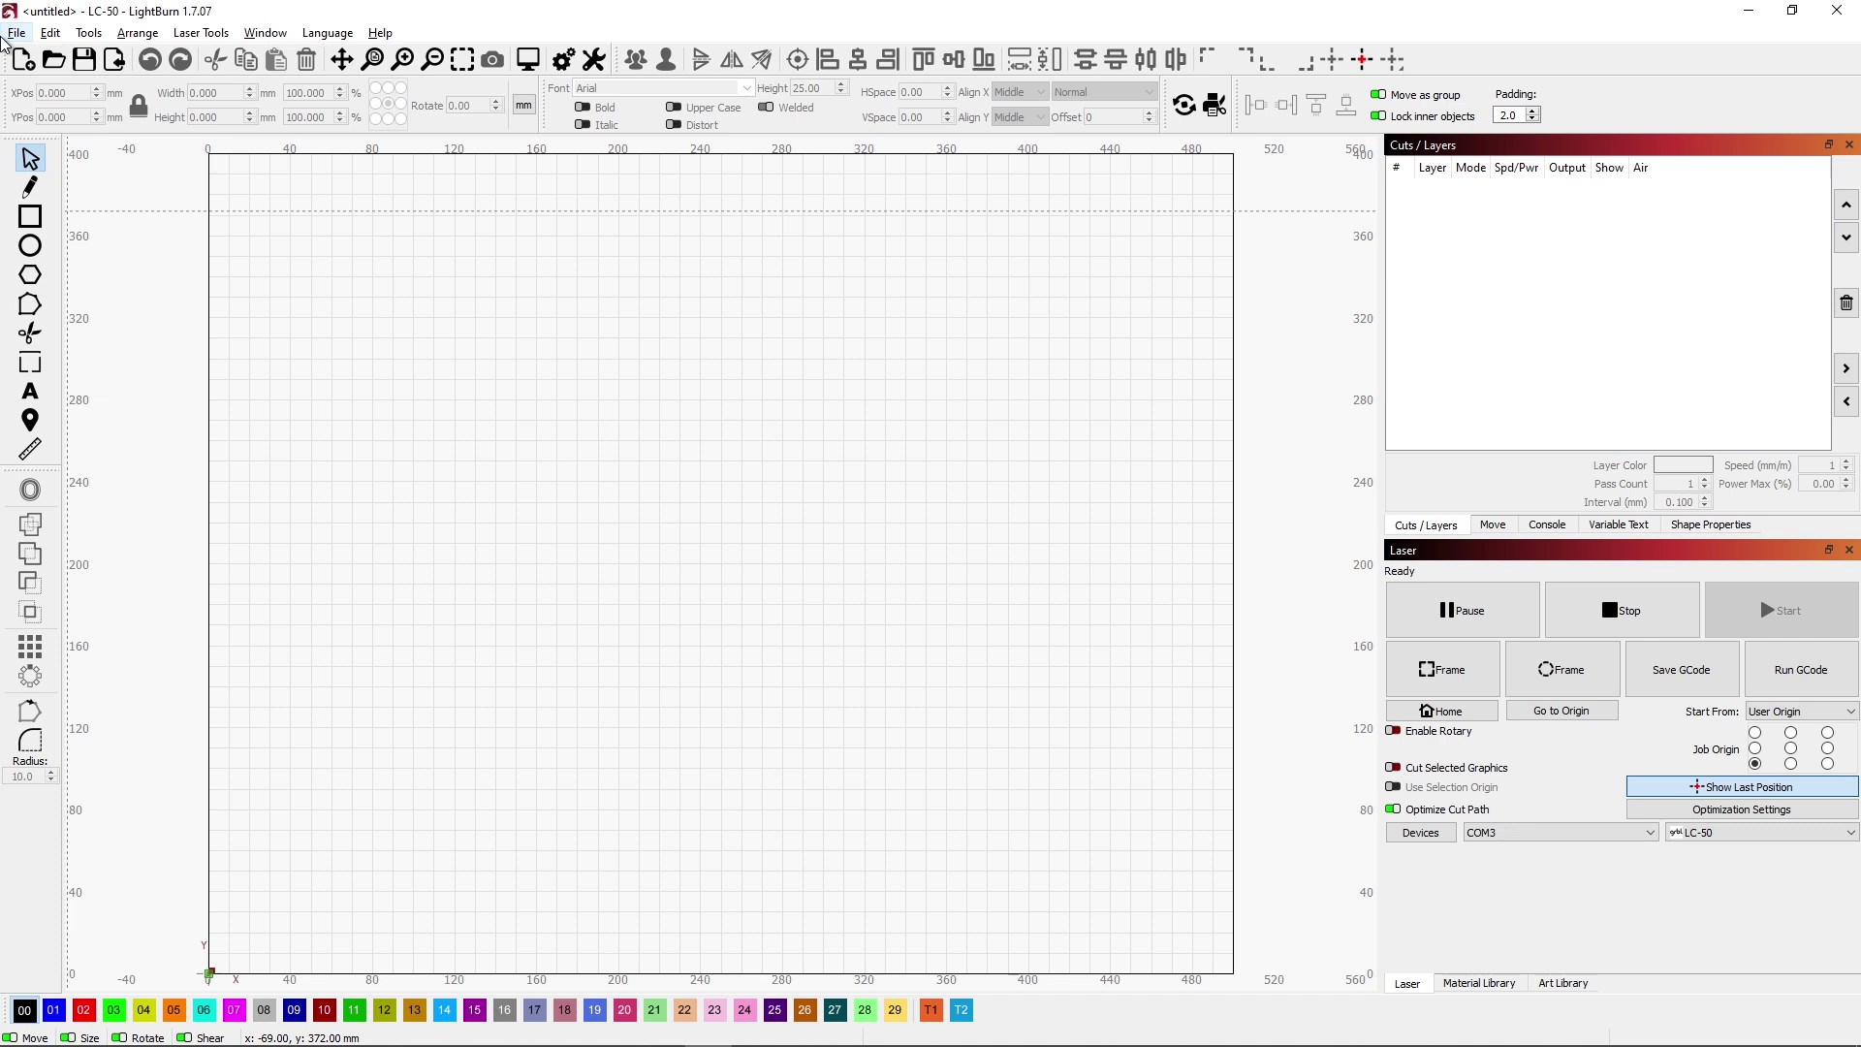
# Import Boo 01.jpg from the Images folder onto the canvas and zoom to fit it.
pyautogui.click(18, 35)
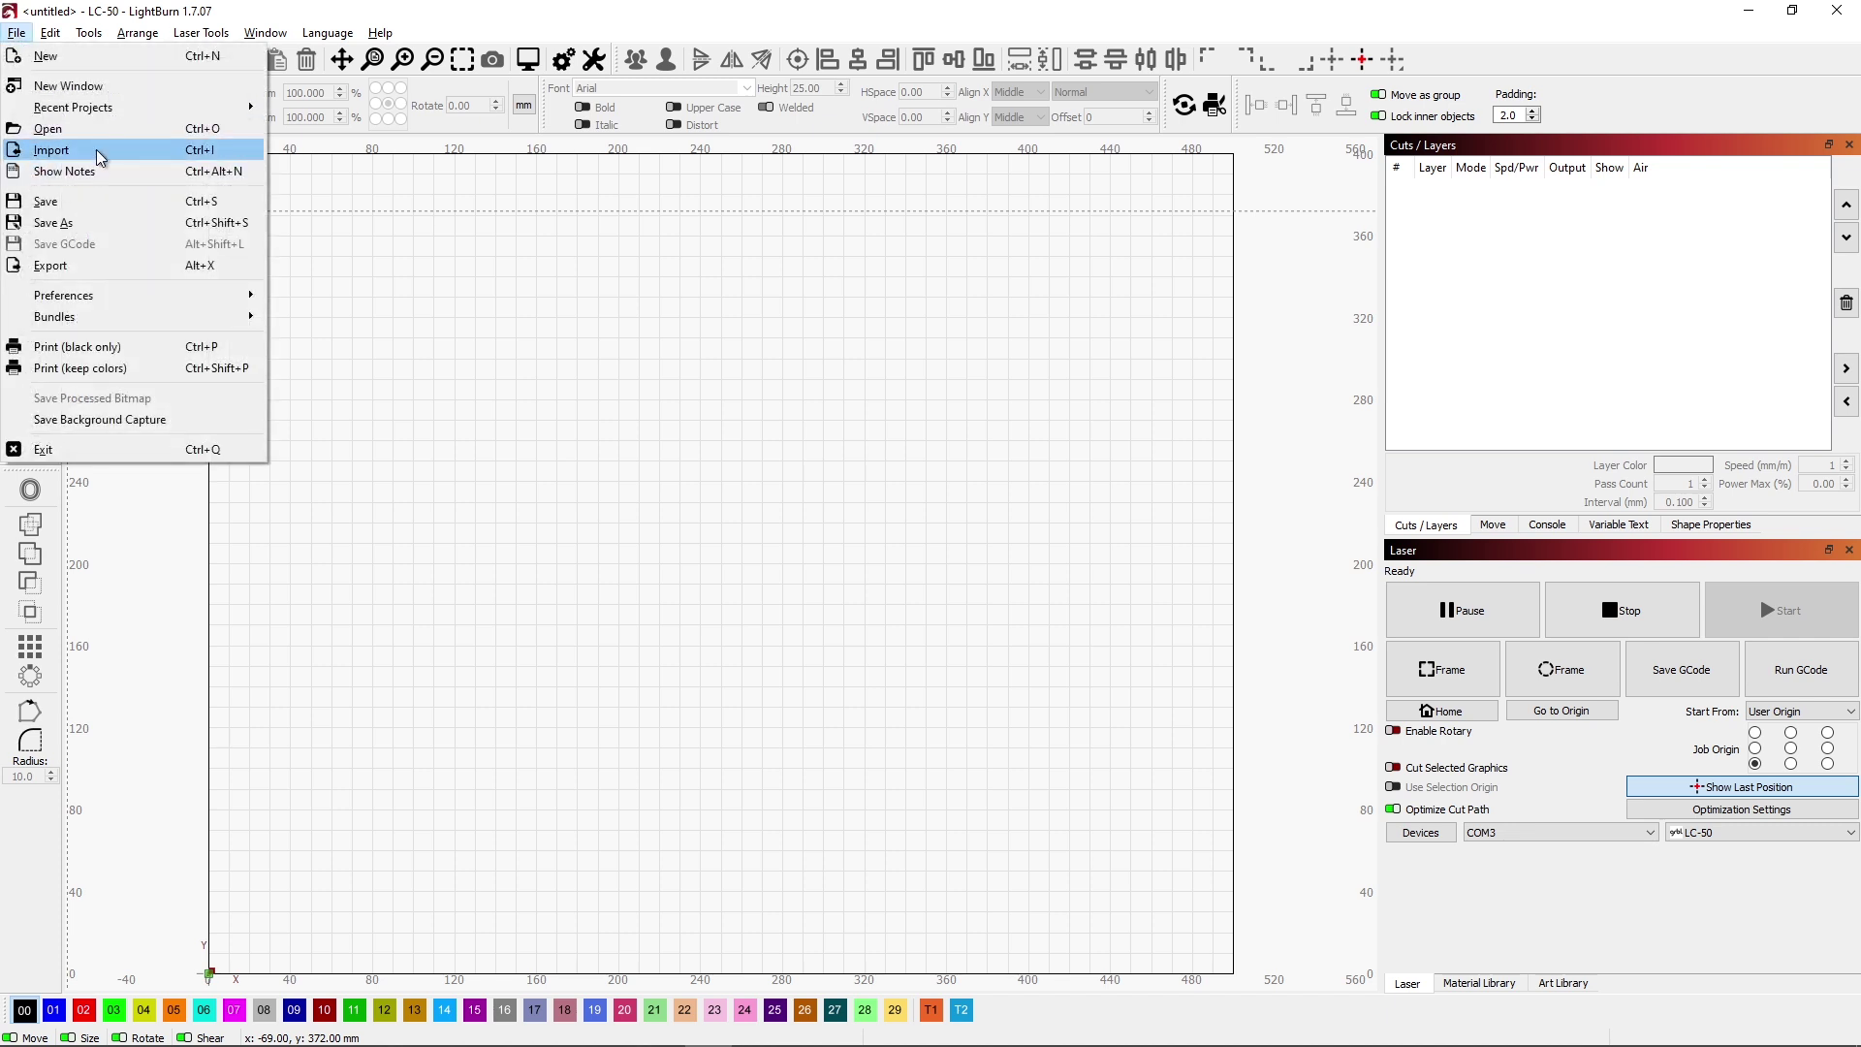
pyautogui.click(98, 152)
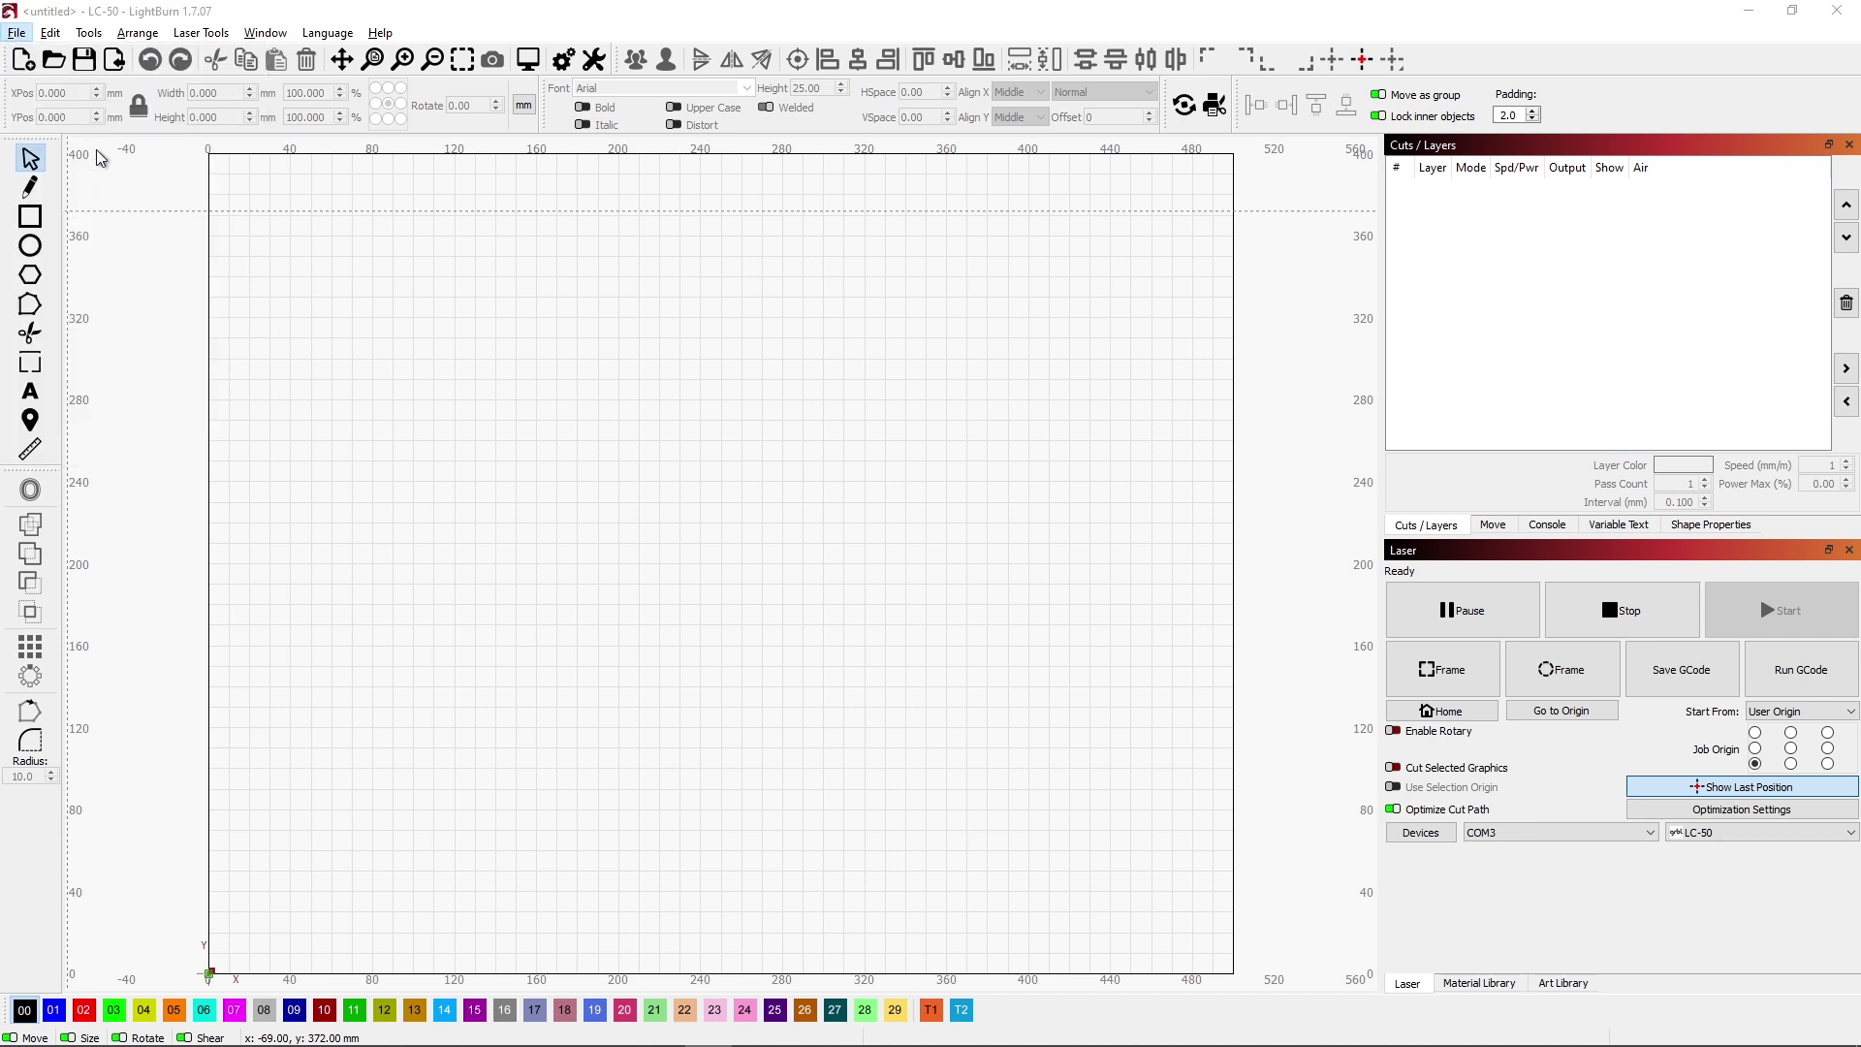
pyautogui.click(433, 523)
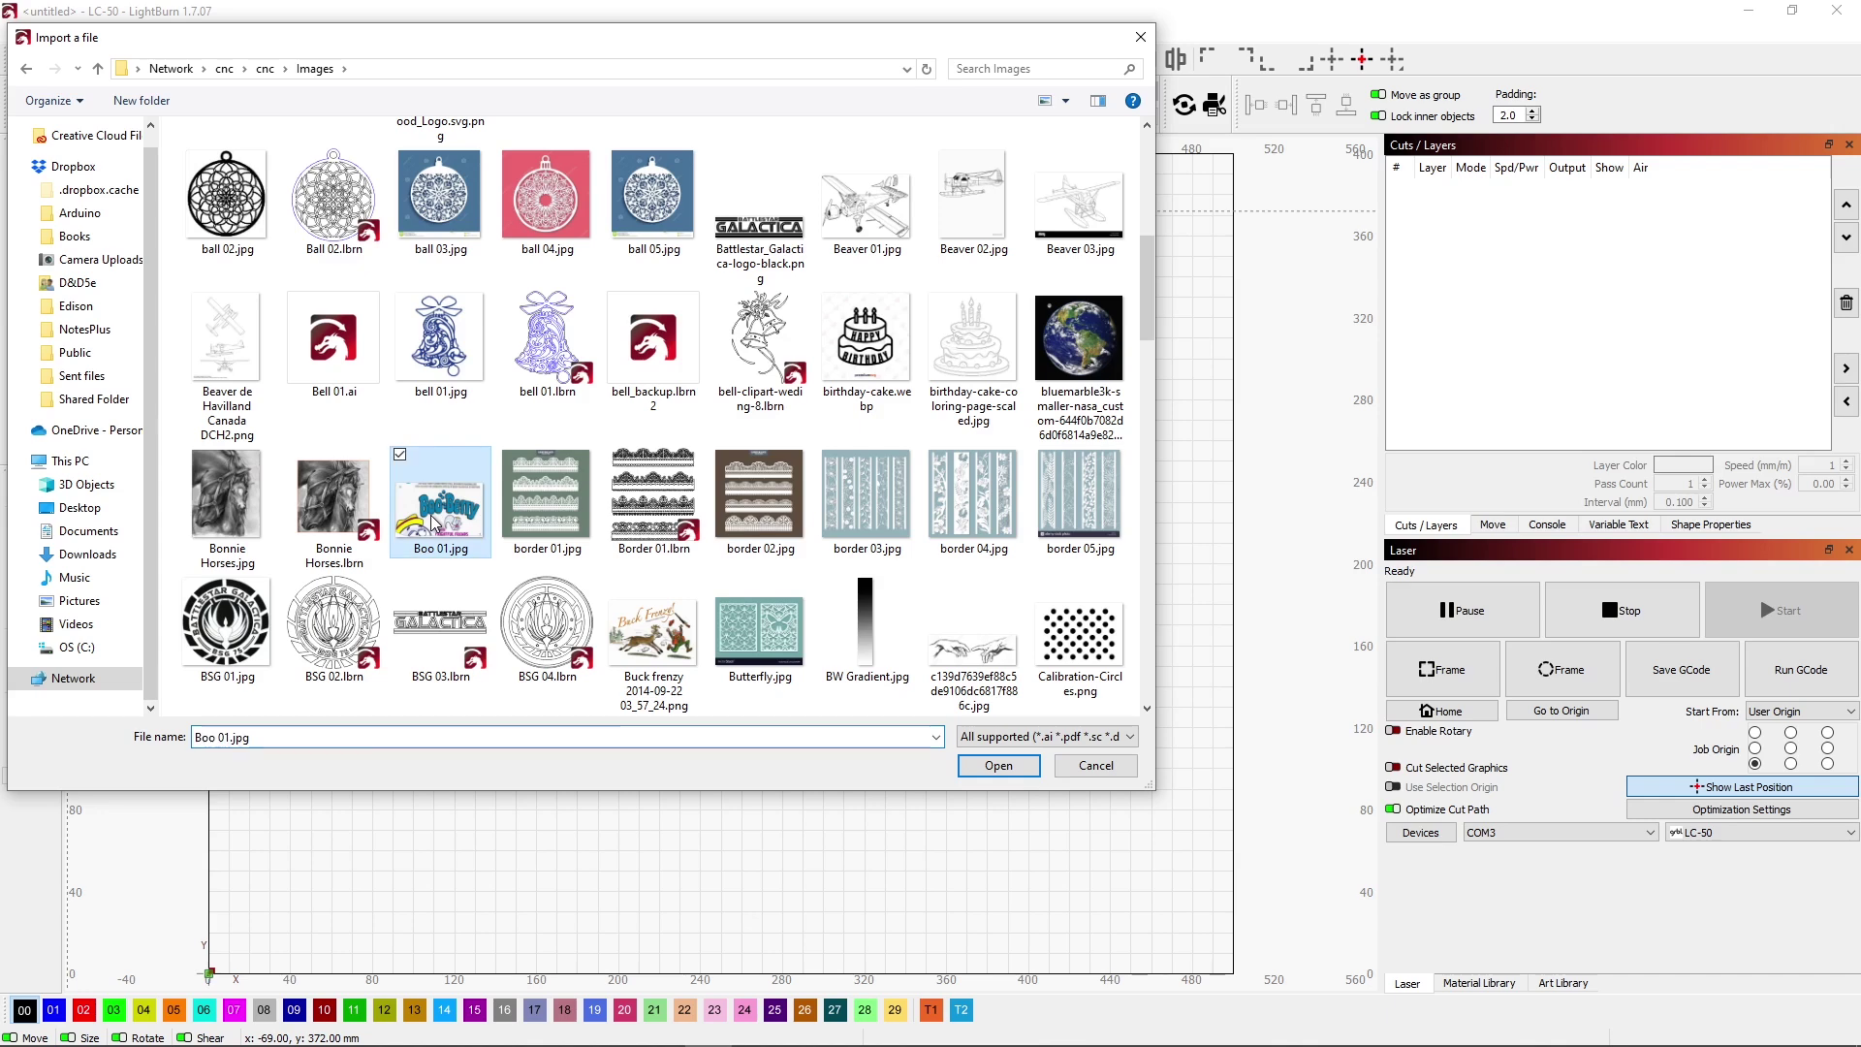
pyautogui.doubleClick(433, 523)
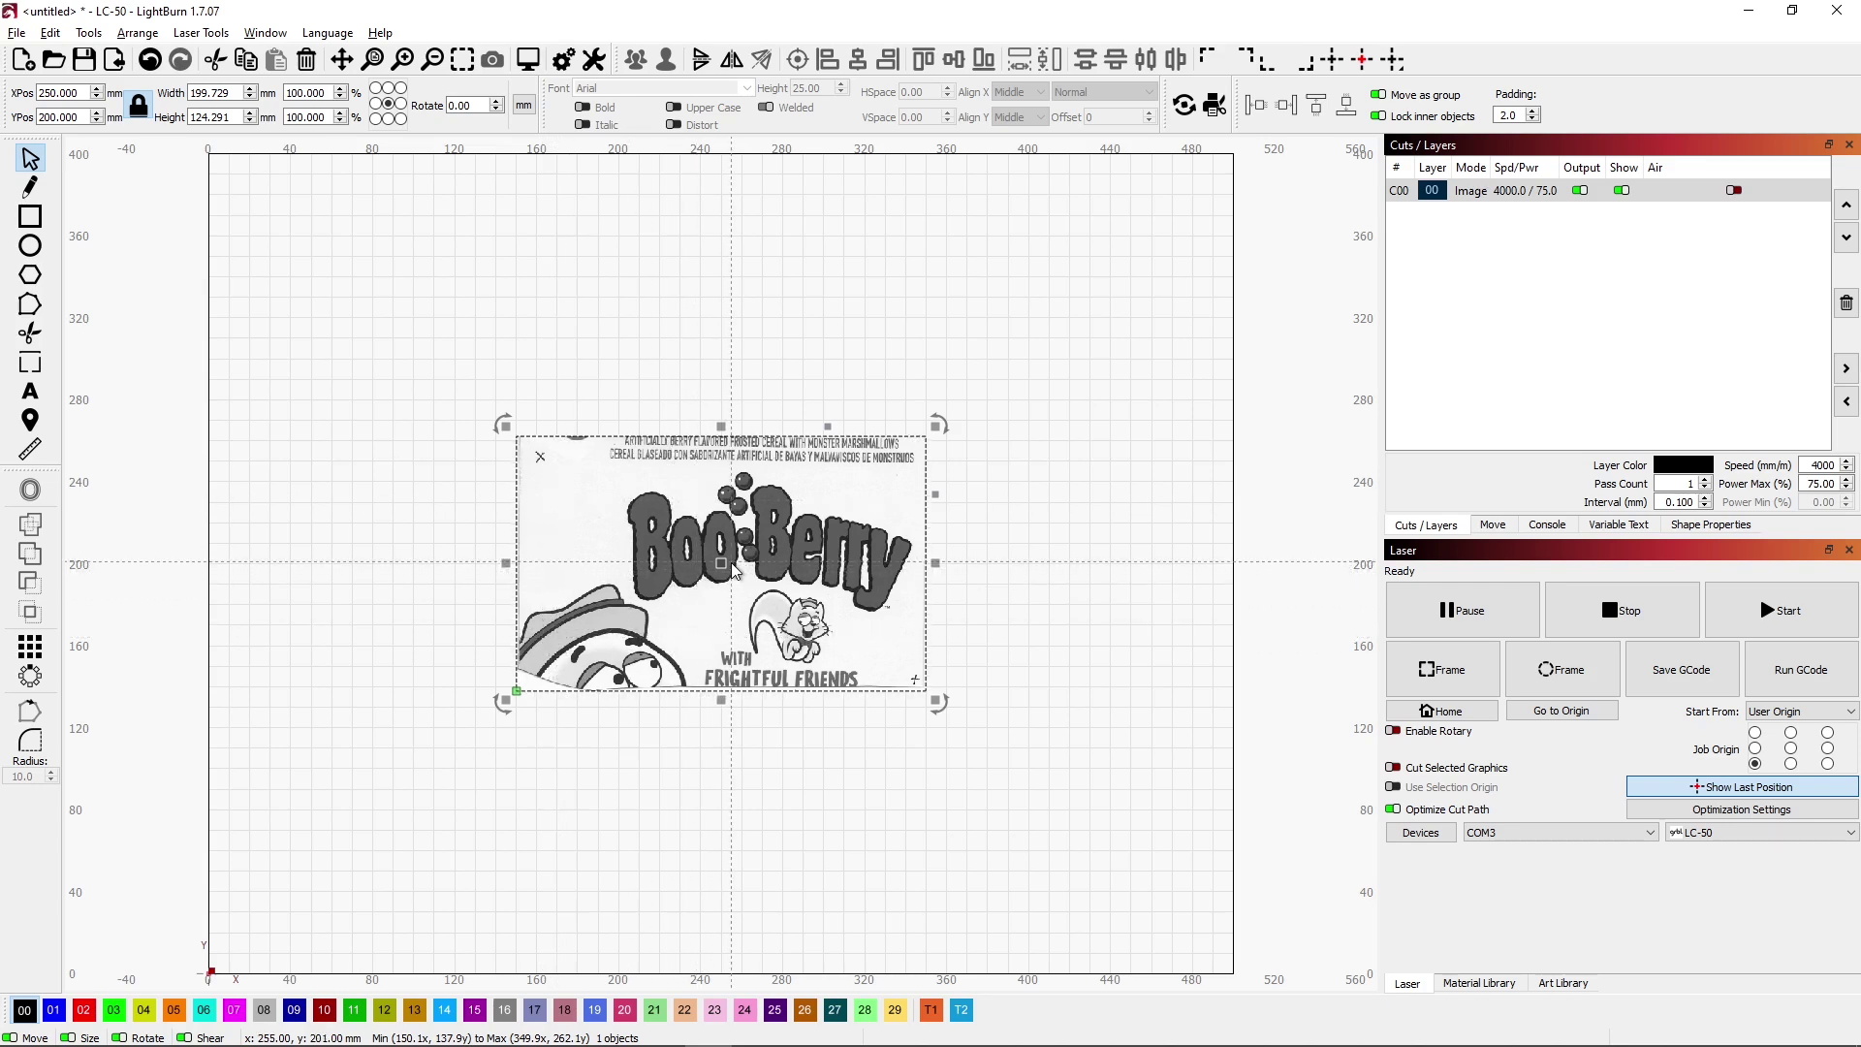
pyautogui.click(462, 59)
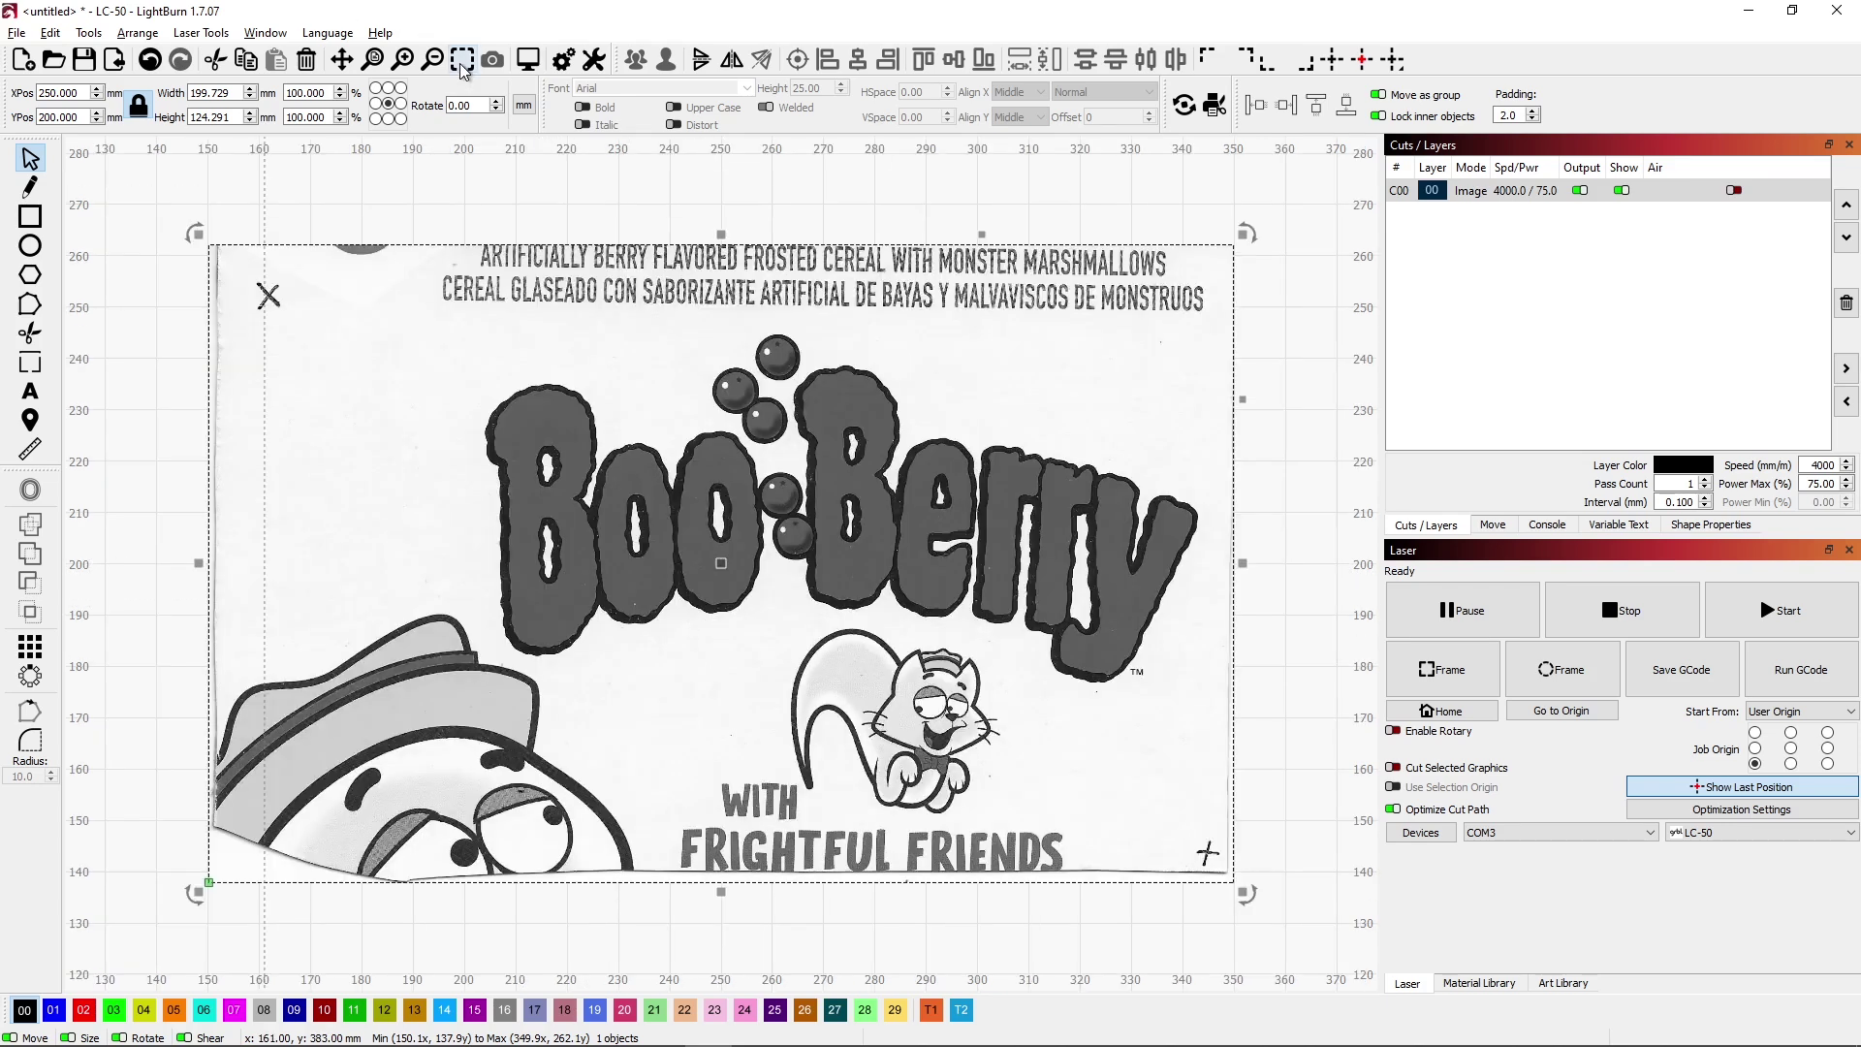
# Trace the Boo-Berry image with default settings, deleting the original image after tracing.
pyautogui.rightClick(748, 528)
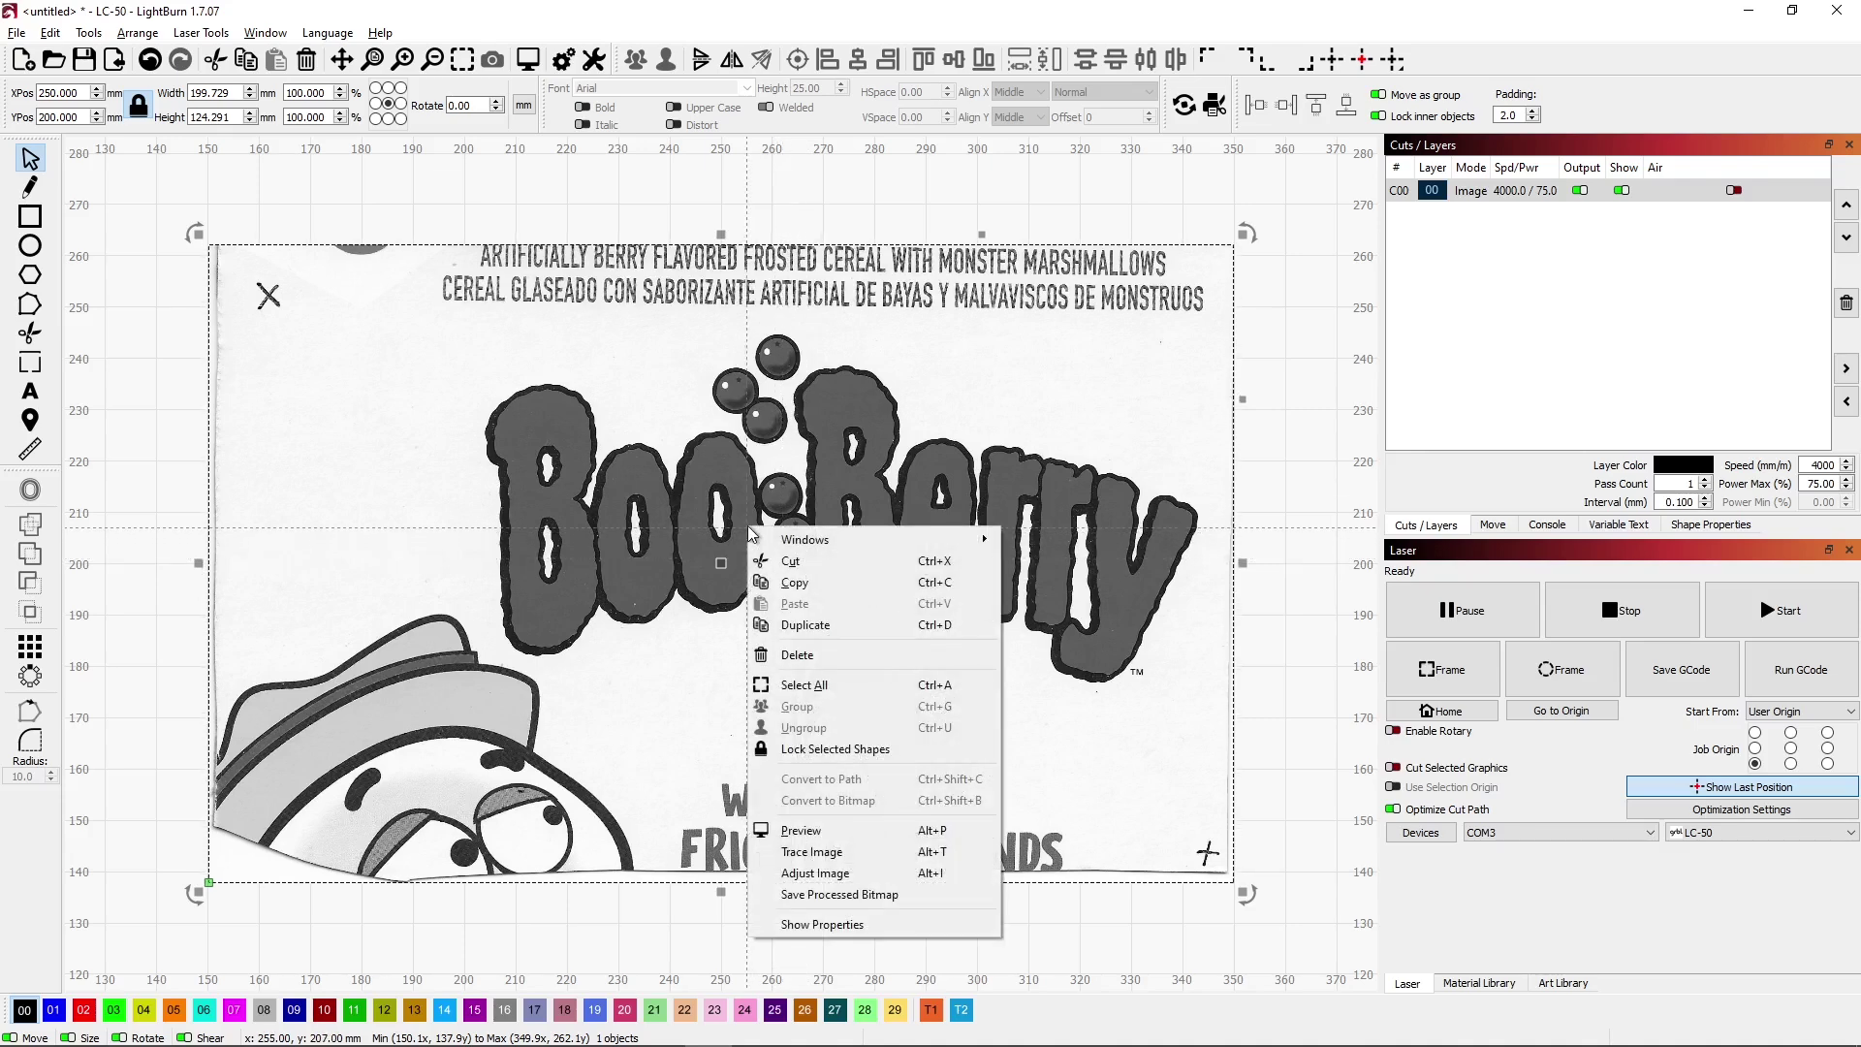
pyautogui.click(807, 851)
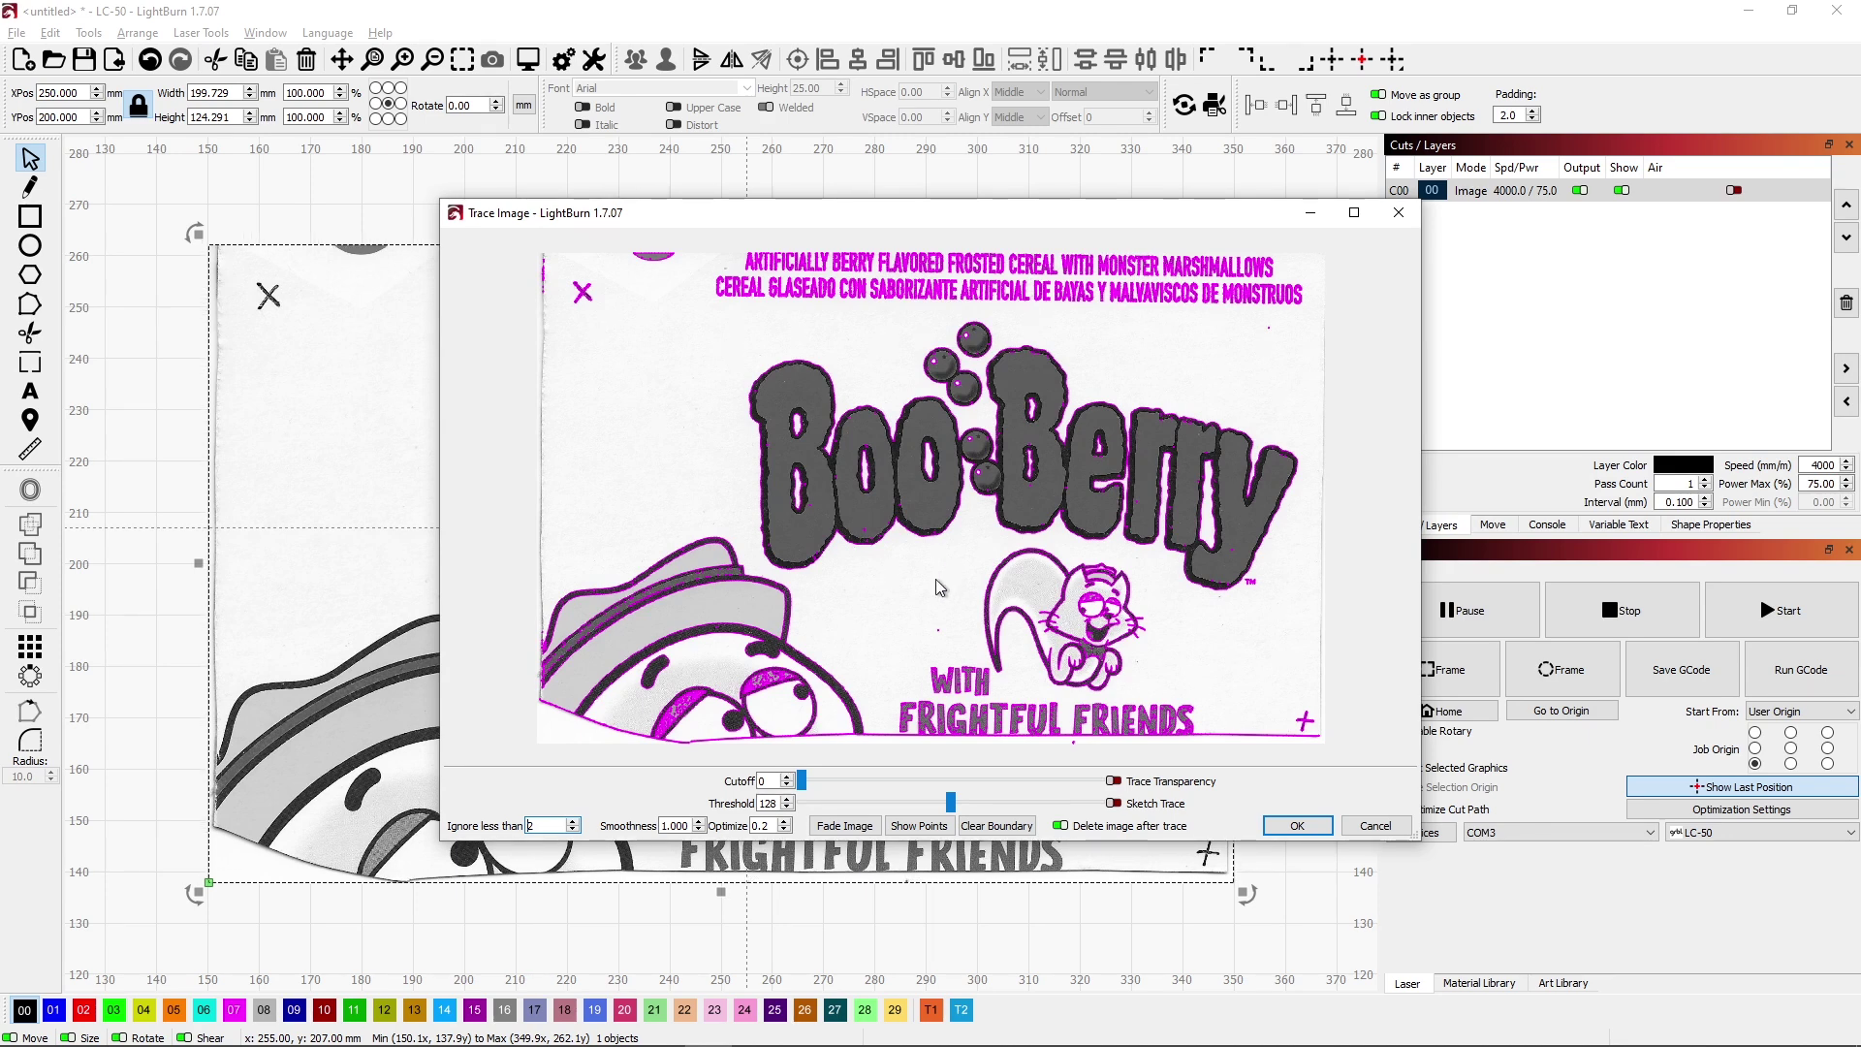
pyautogui.click(1297, 826)
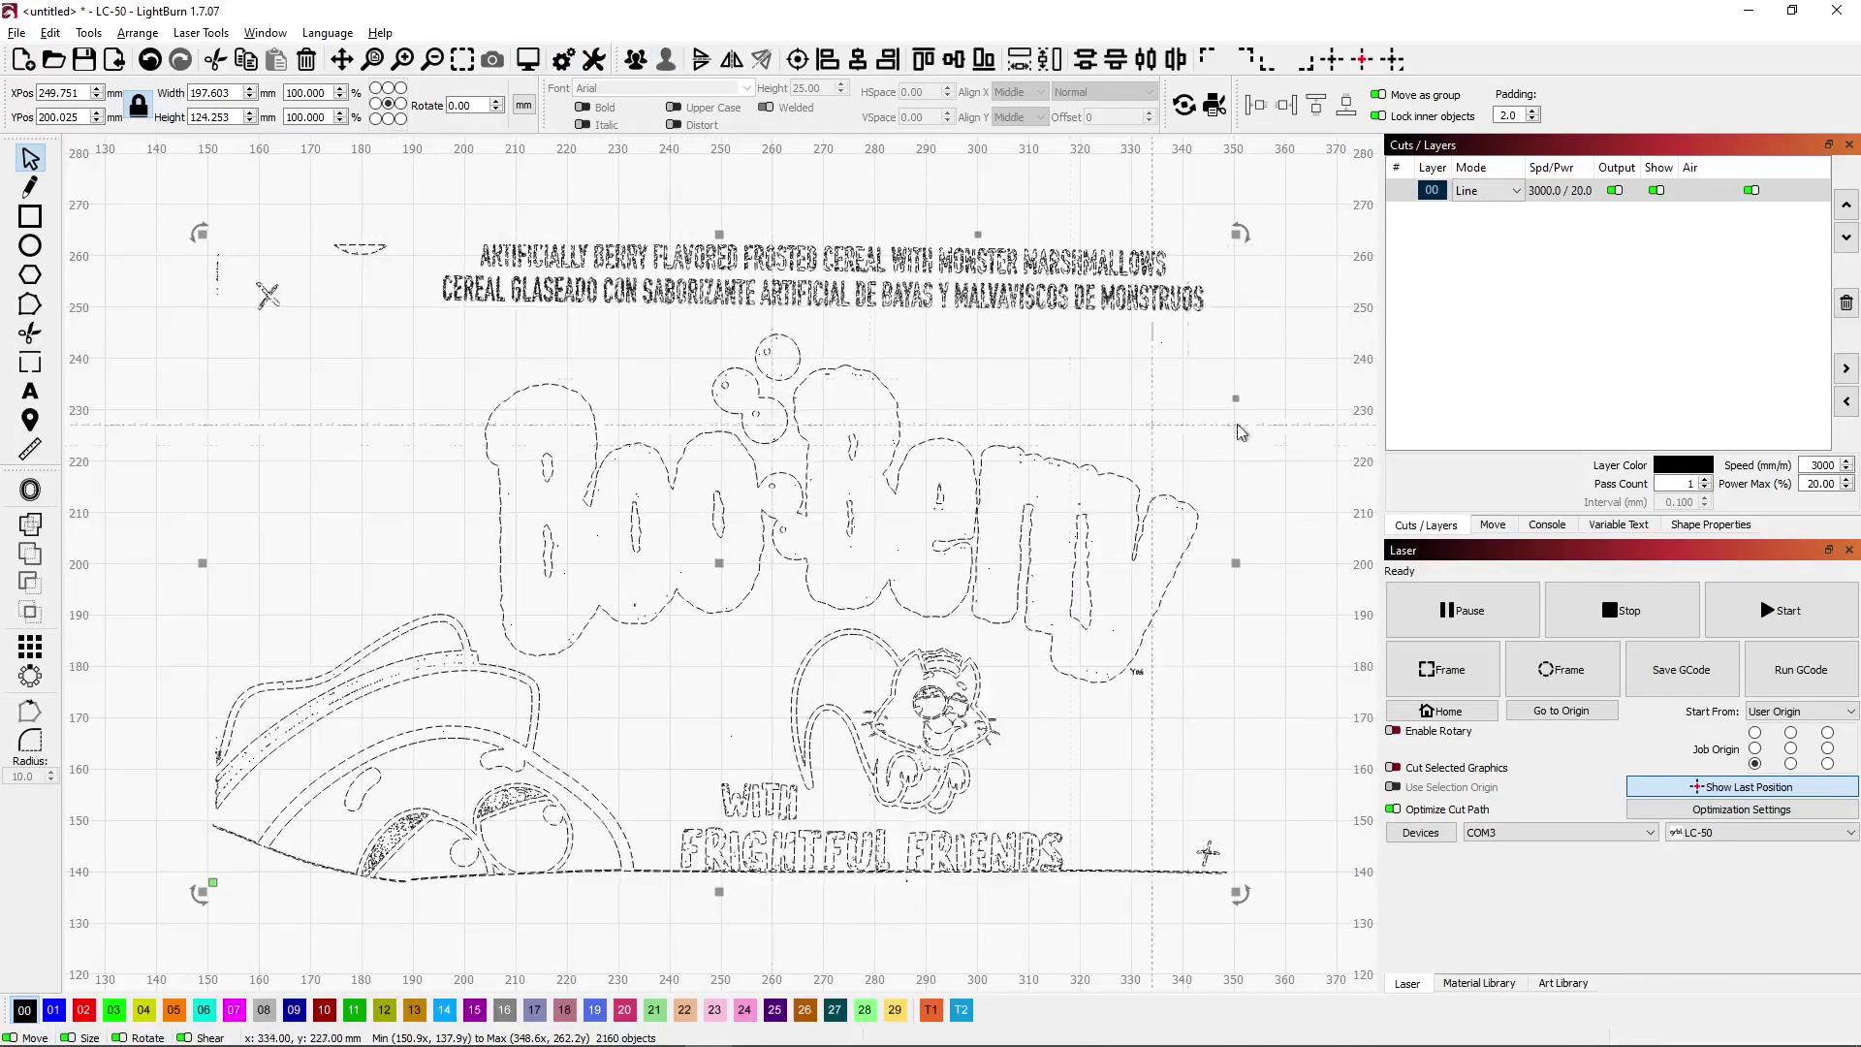
# Delete the two lines of text at the top and the small dashed mark.
pyautogui.click(1295, 352)
pyautogui.moveTo(1265, 330); pyautogui.dragTo(312, 217)
pyautogui.press('Delete')
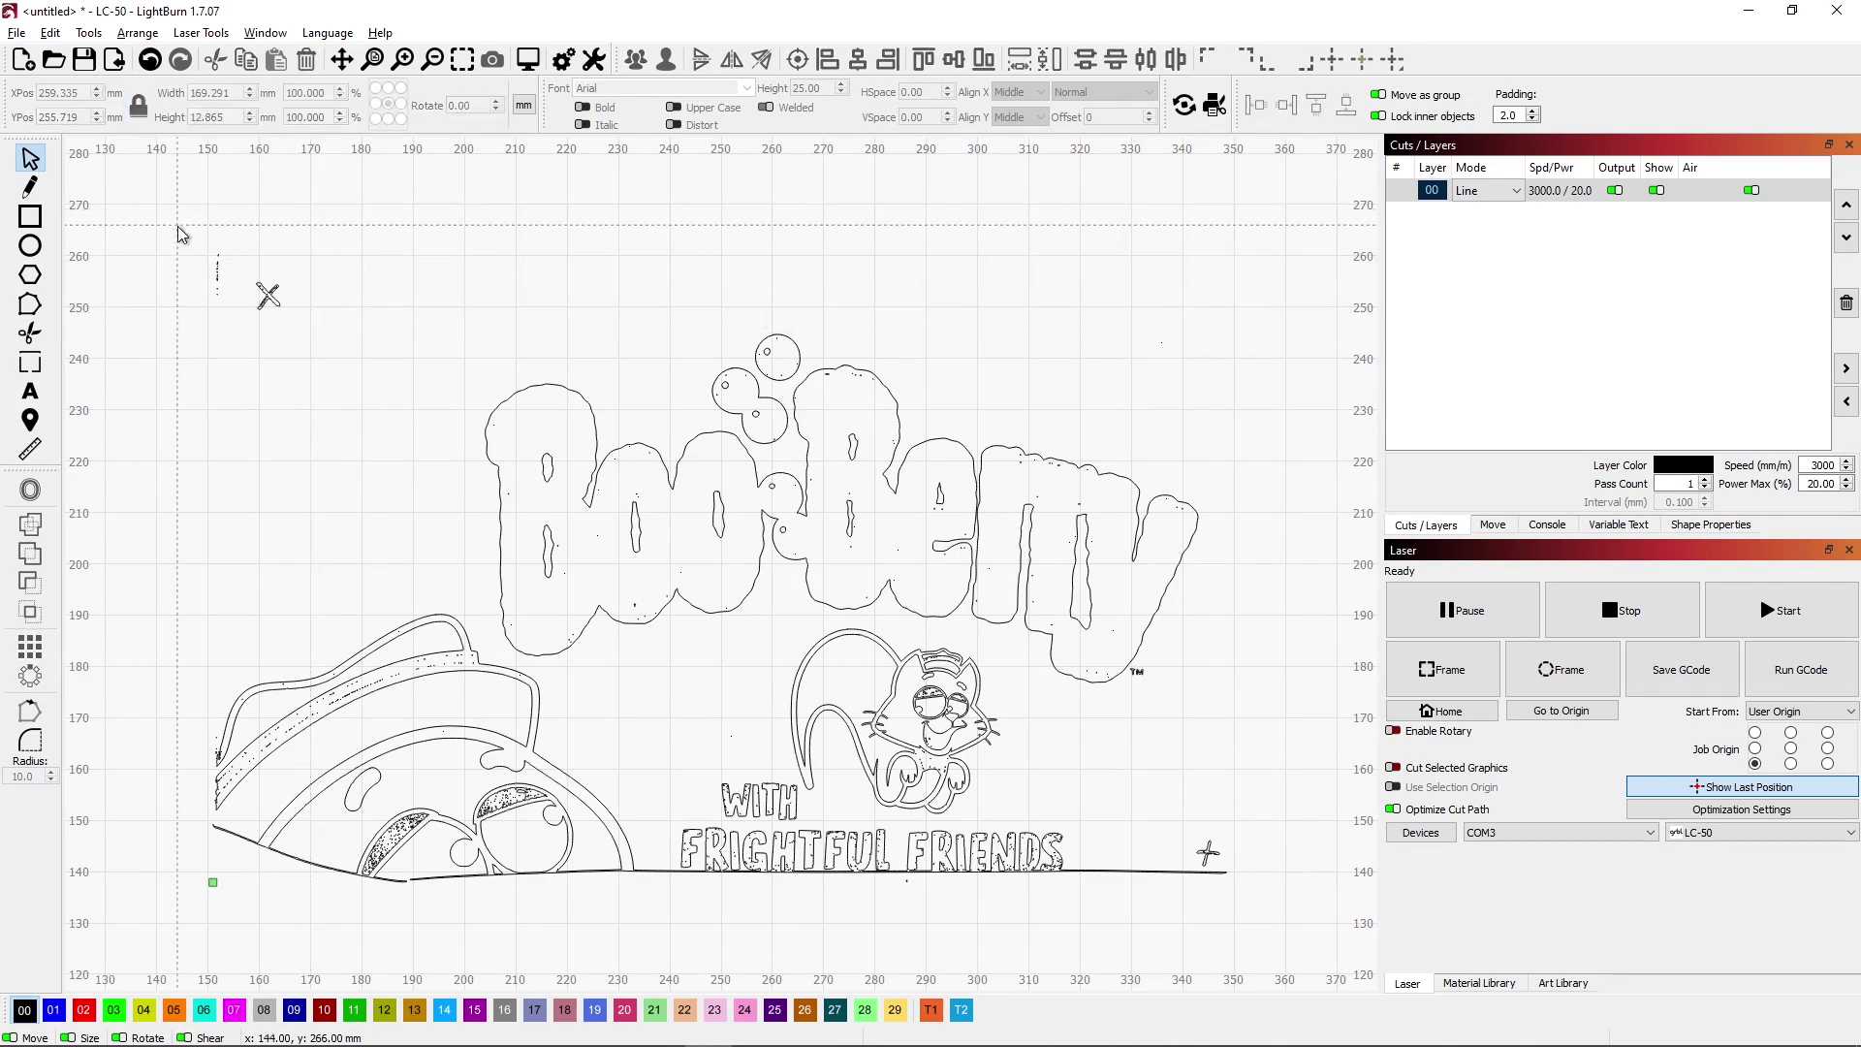
pyautogui.moveTo(178, 227); pyautogui.dragTo(240, 339)
pyautogui.press('Delete')
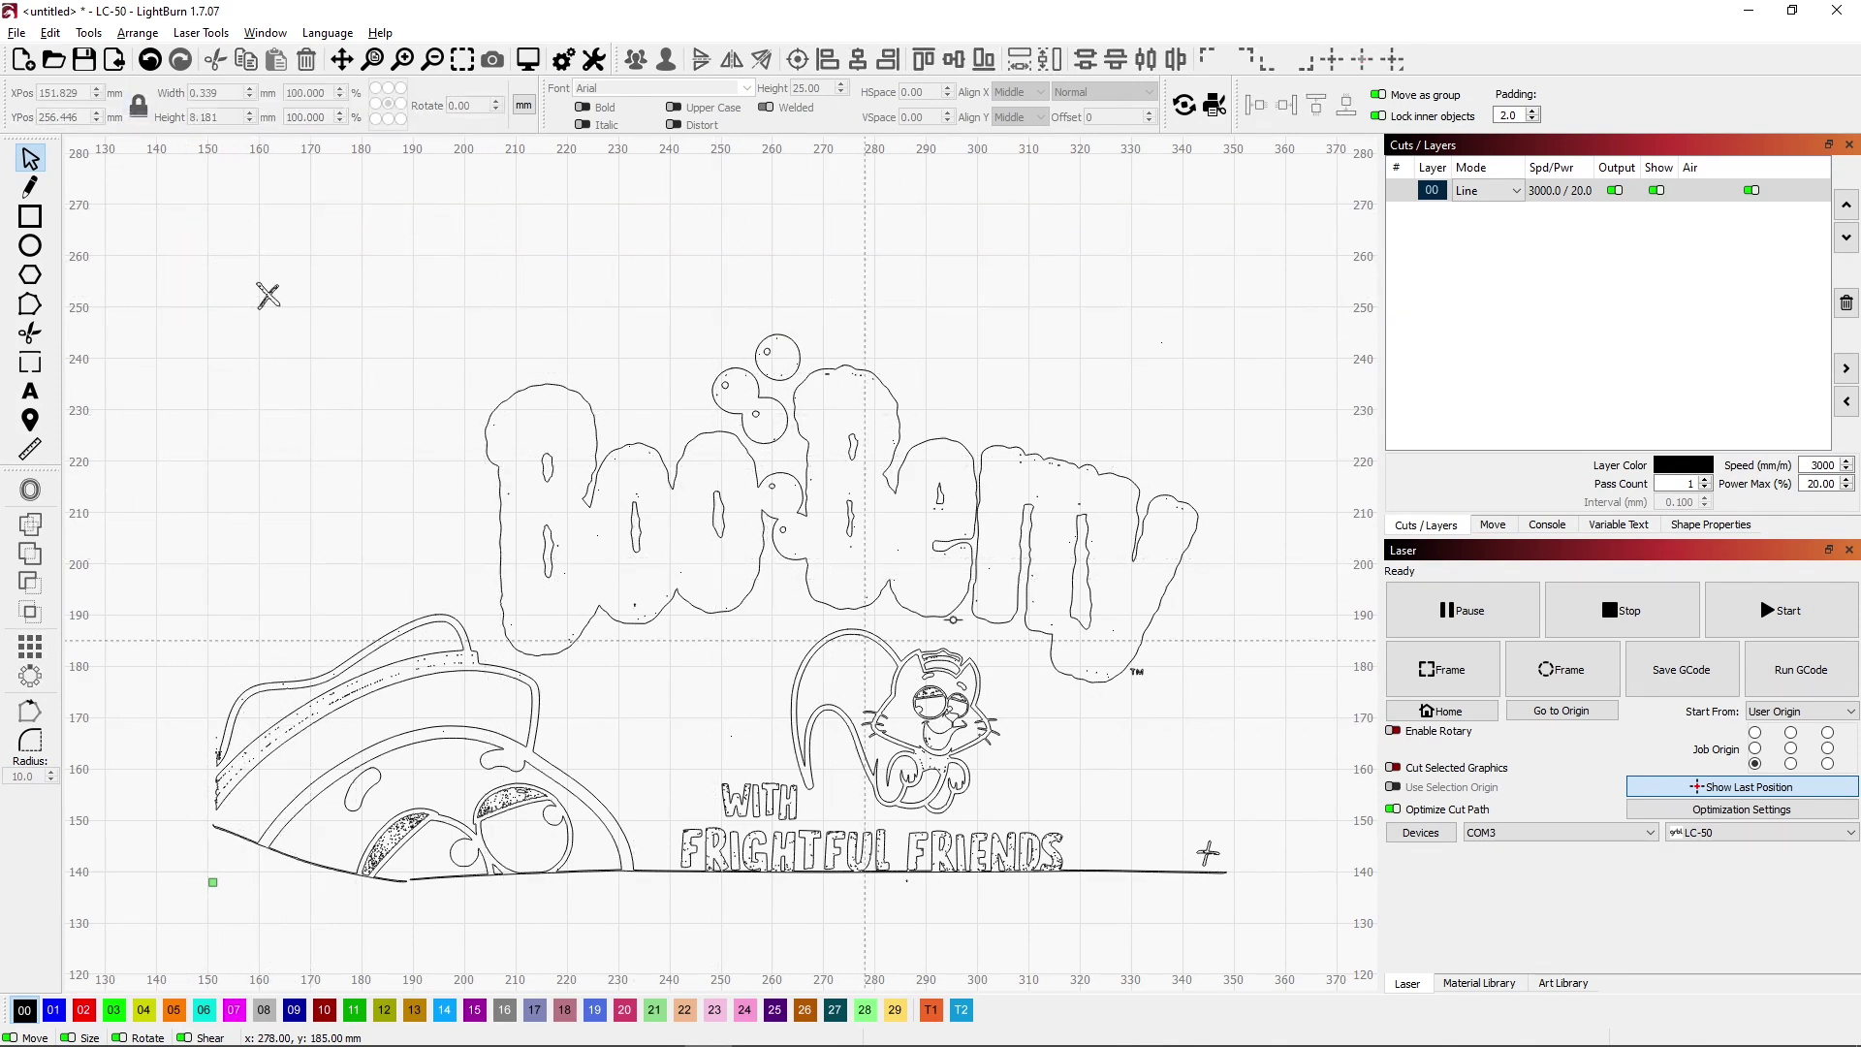
# Delete the hat, cat, caption, dotted curve and small leftover shapes.
pyautogui.moveTo(1157, 896); pyautogui.dragTo(617, 719)
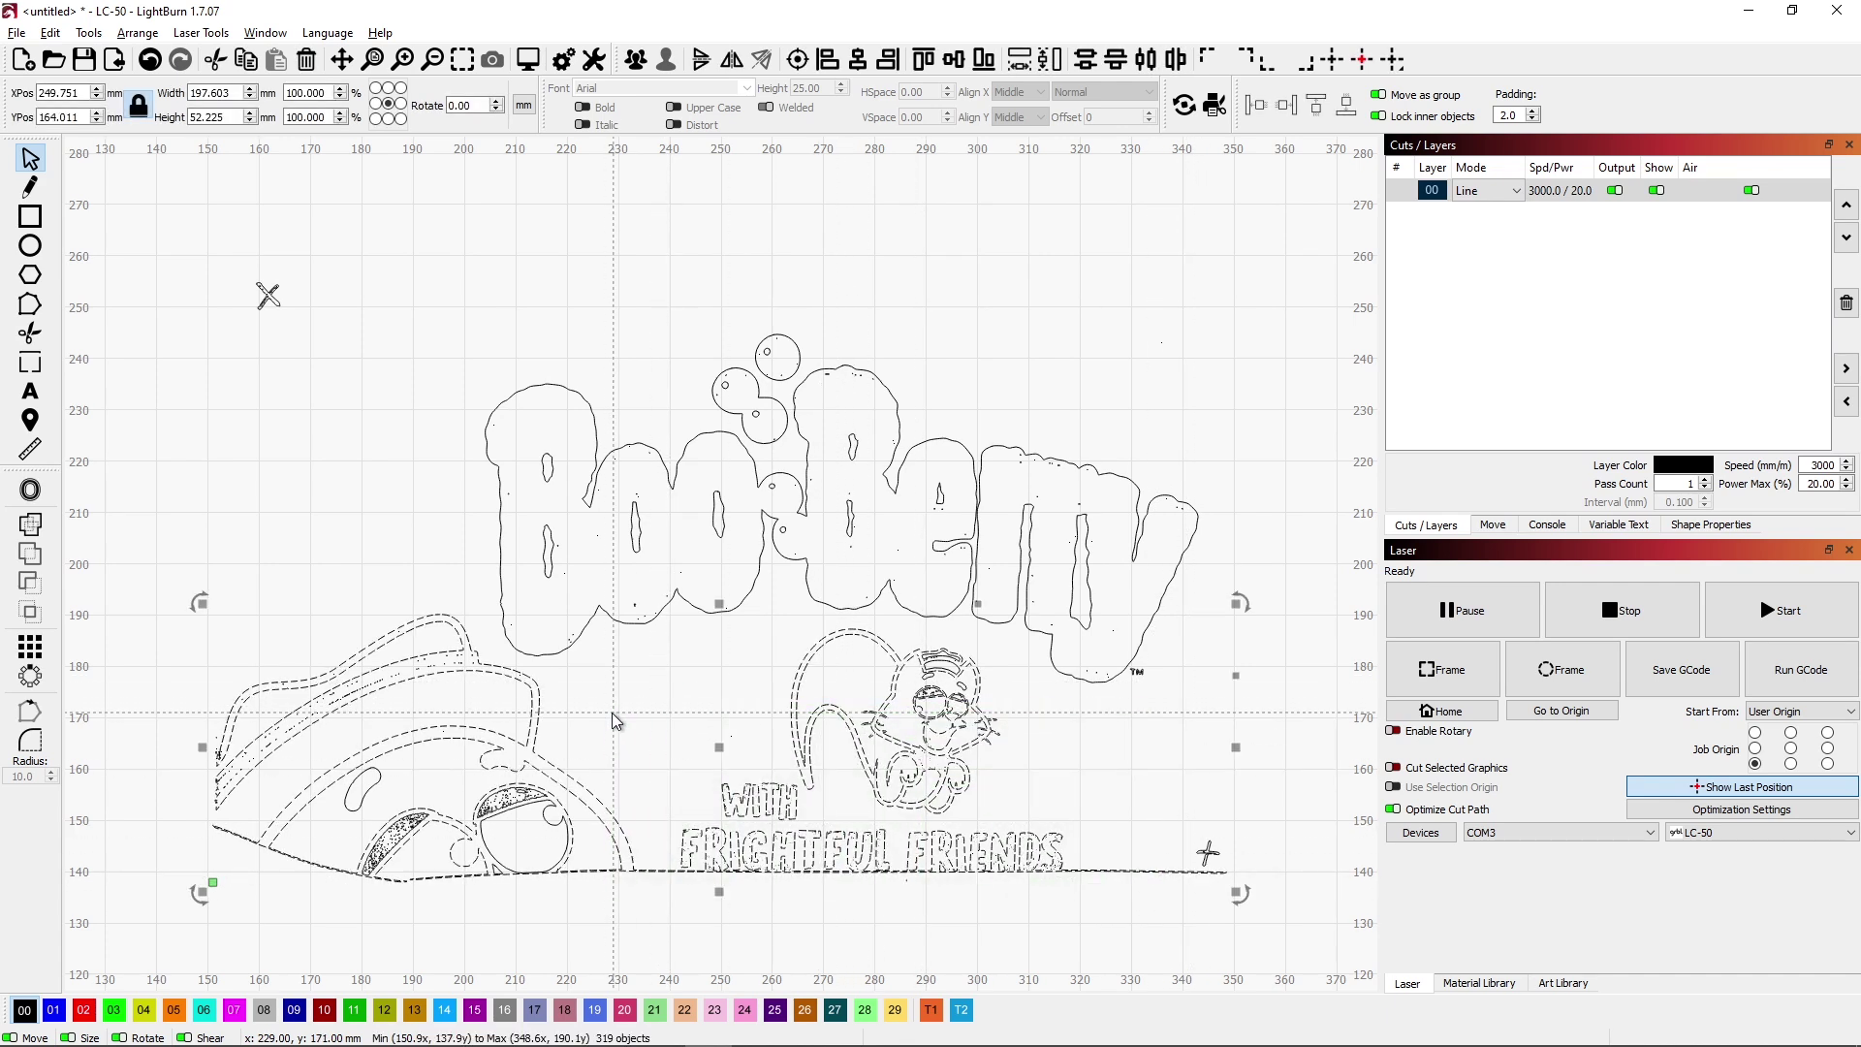
pyautogui.press('Delete')
pyautogui.moveTo(1020, 738); pyautogui.dragTo(875, 642)
pyautogui.press('Delete')
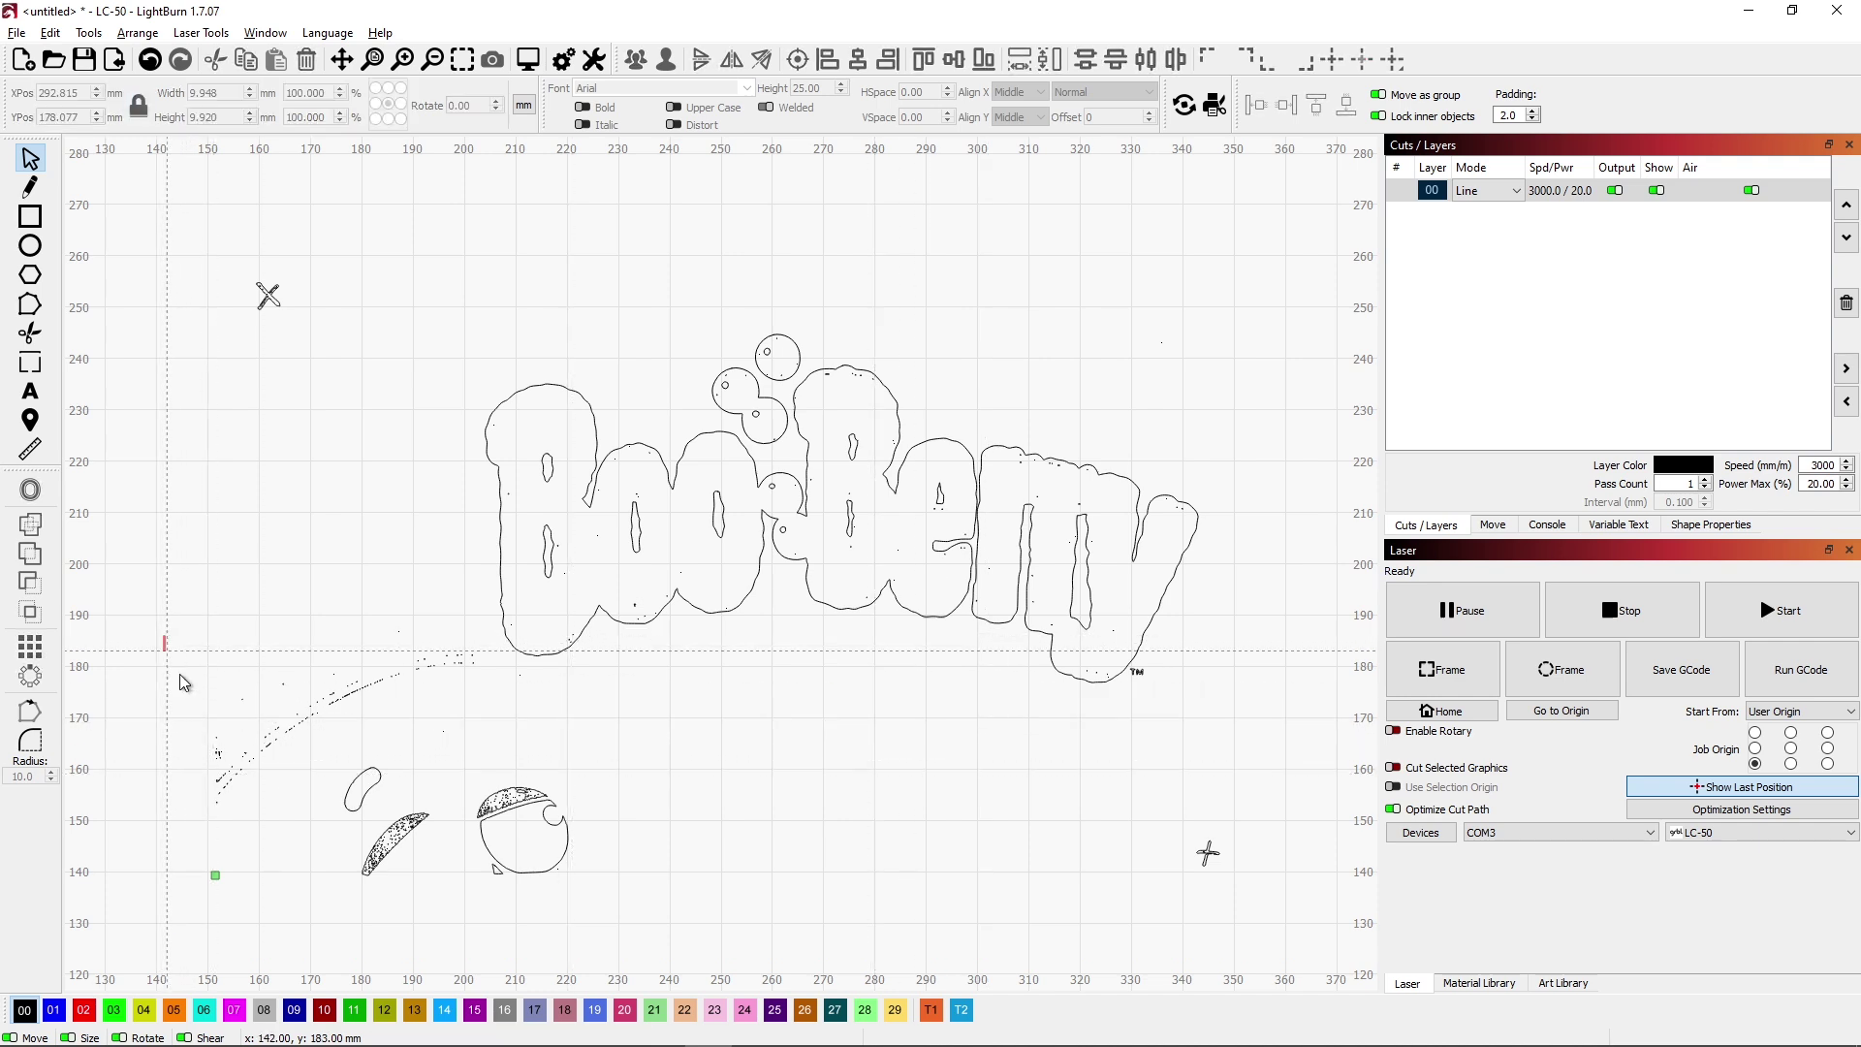
pyautogui.moveTo(165, 617); pyautogui.dragTo(673, 922)
pyautogui.press('Delete')
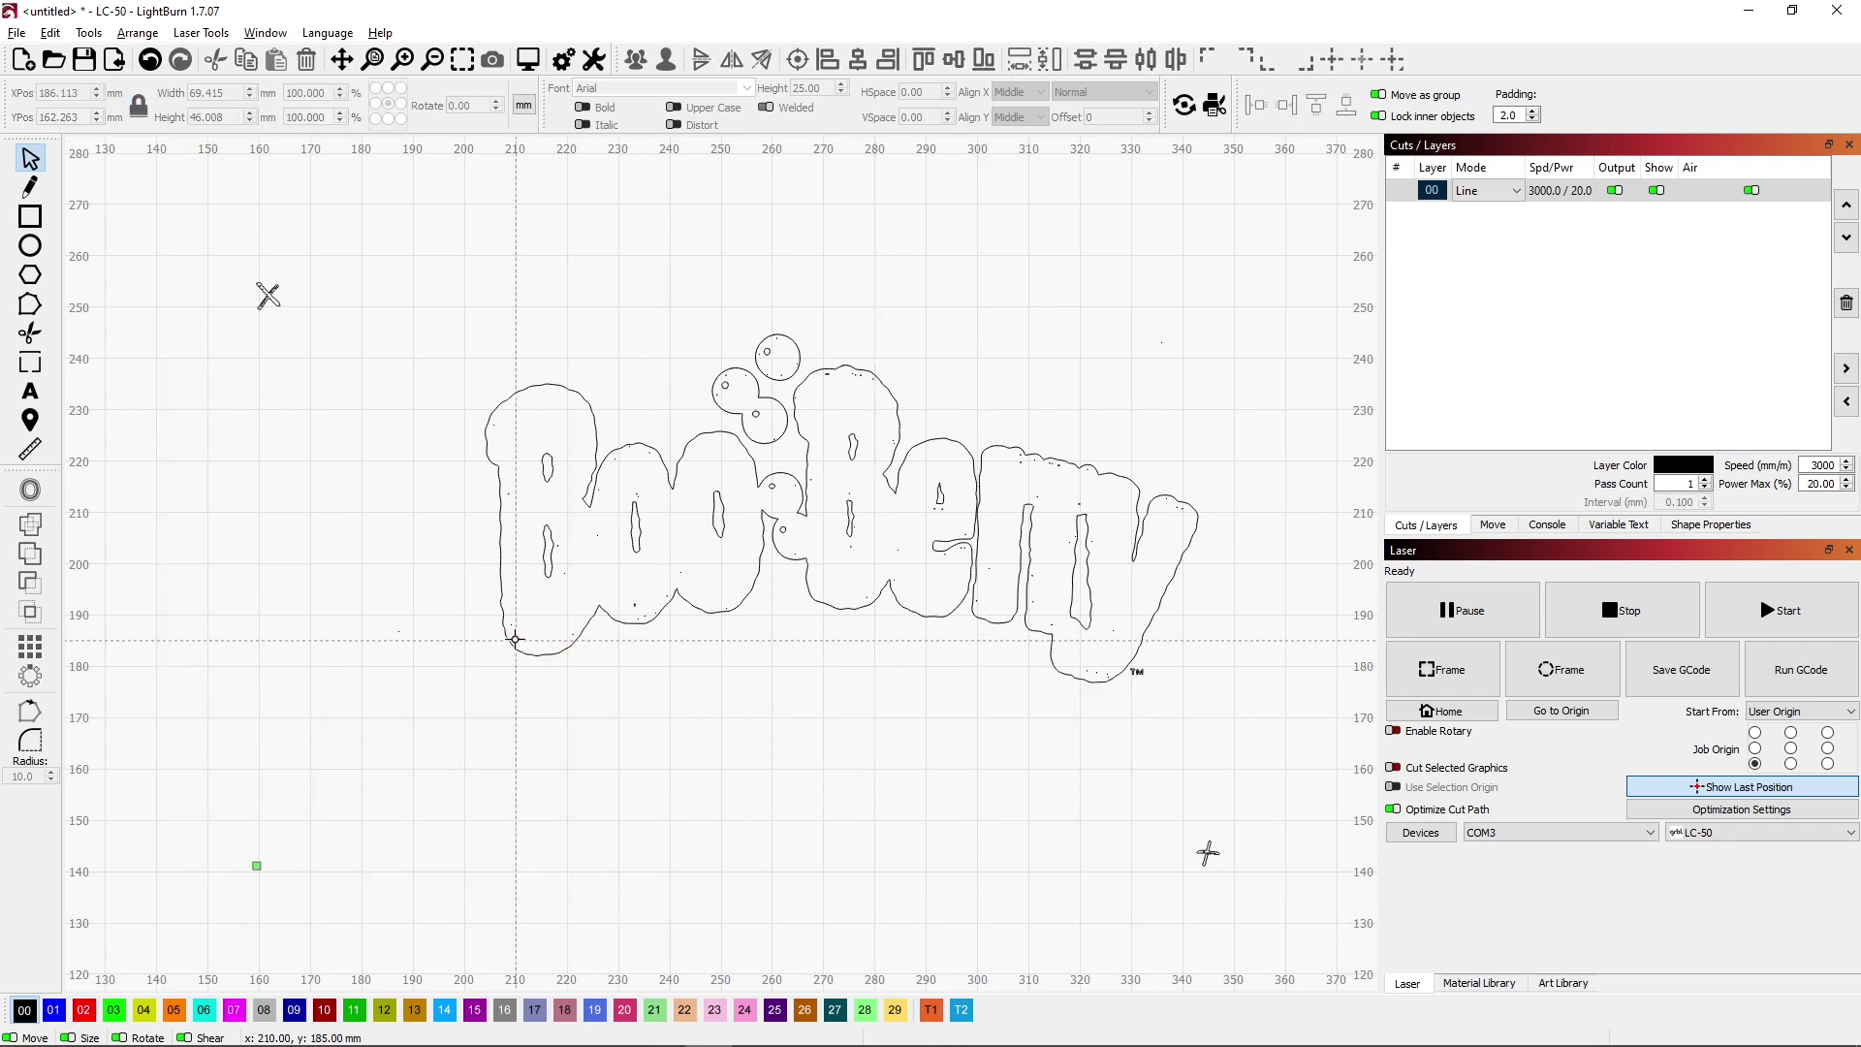
# Delete the small inner circles inside the bubble letters.
pyautogui.moveTo(468, 402); pyautogui.dragTo(733, 657)
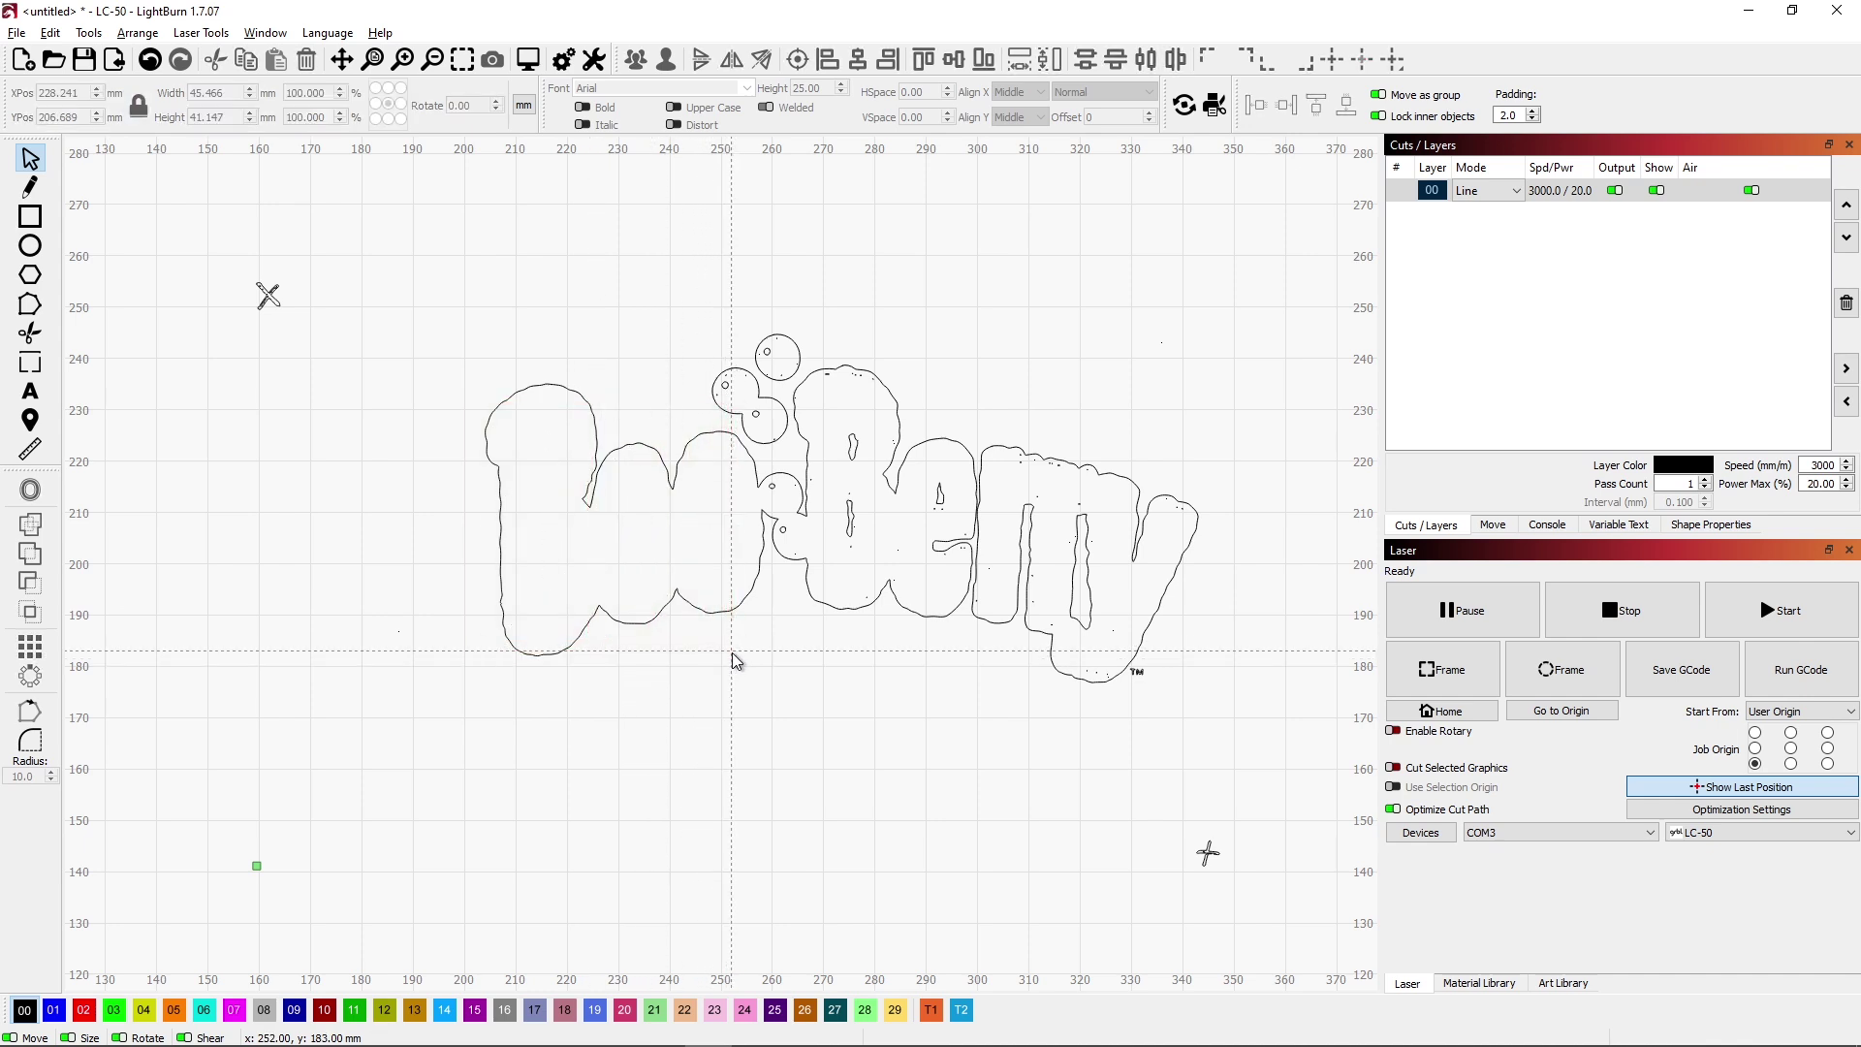
pyautogui.moveTo(698, 353); pyautogui.dragTo(787, 444)
pyautogui.press('Delete')
pyautogui.moveTo(731, 311); pyautogui.dragTo(797, 387)
pyautogui.press('Delete')
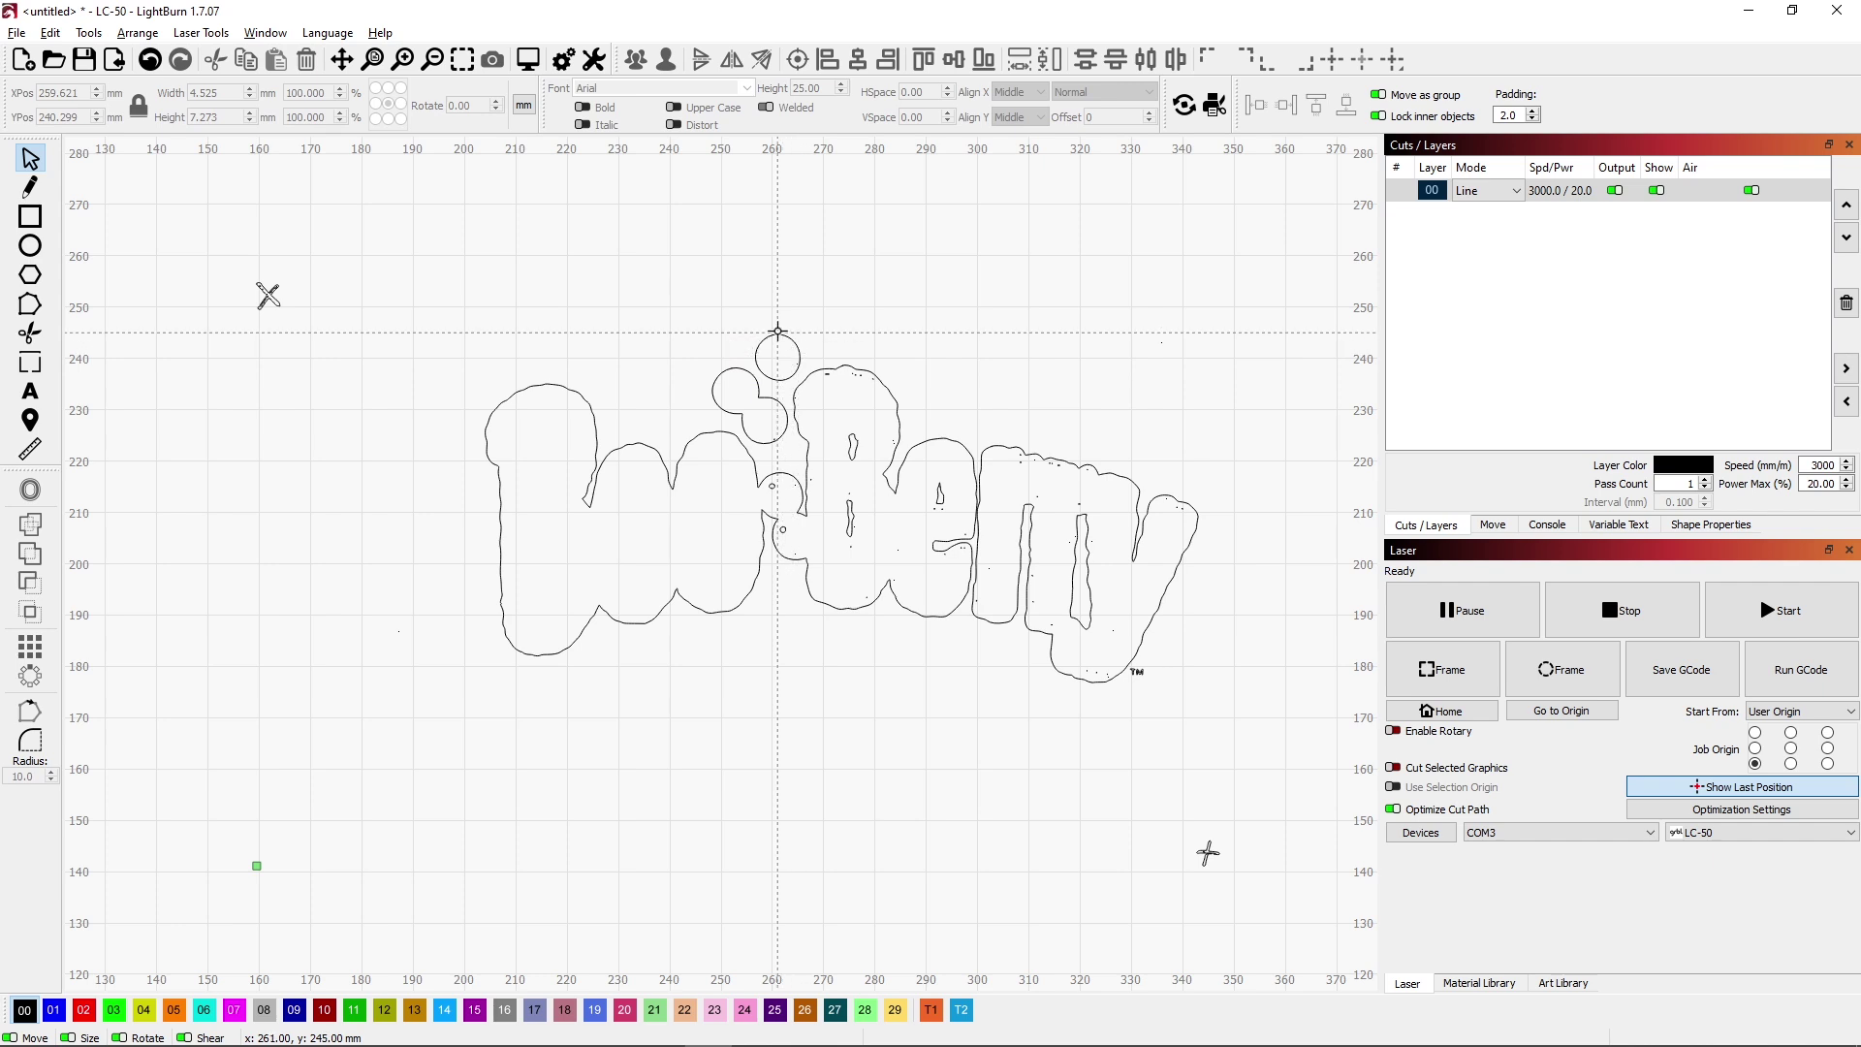
# Delete the dots and inner shapes of the letter B.
pyautogui.moveTo(781, 319); pyautogui.dragTo(897, 397)
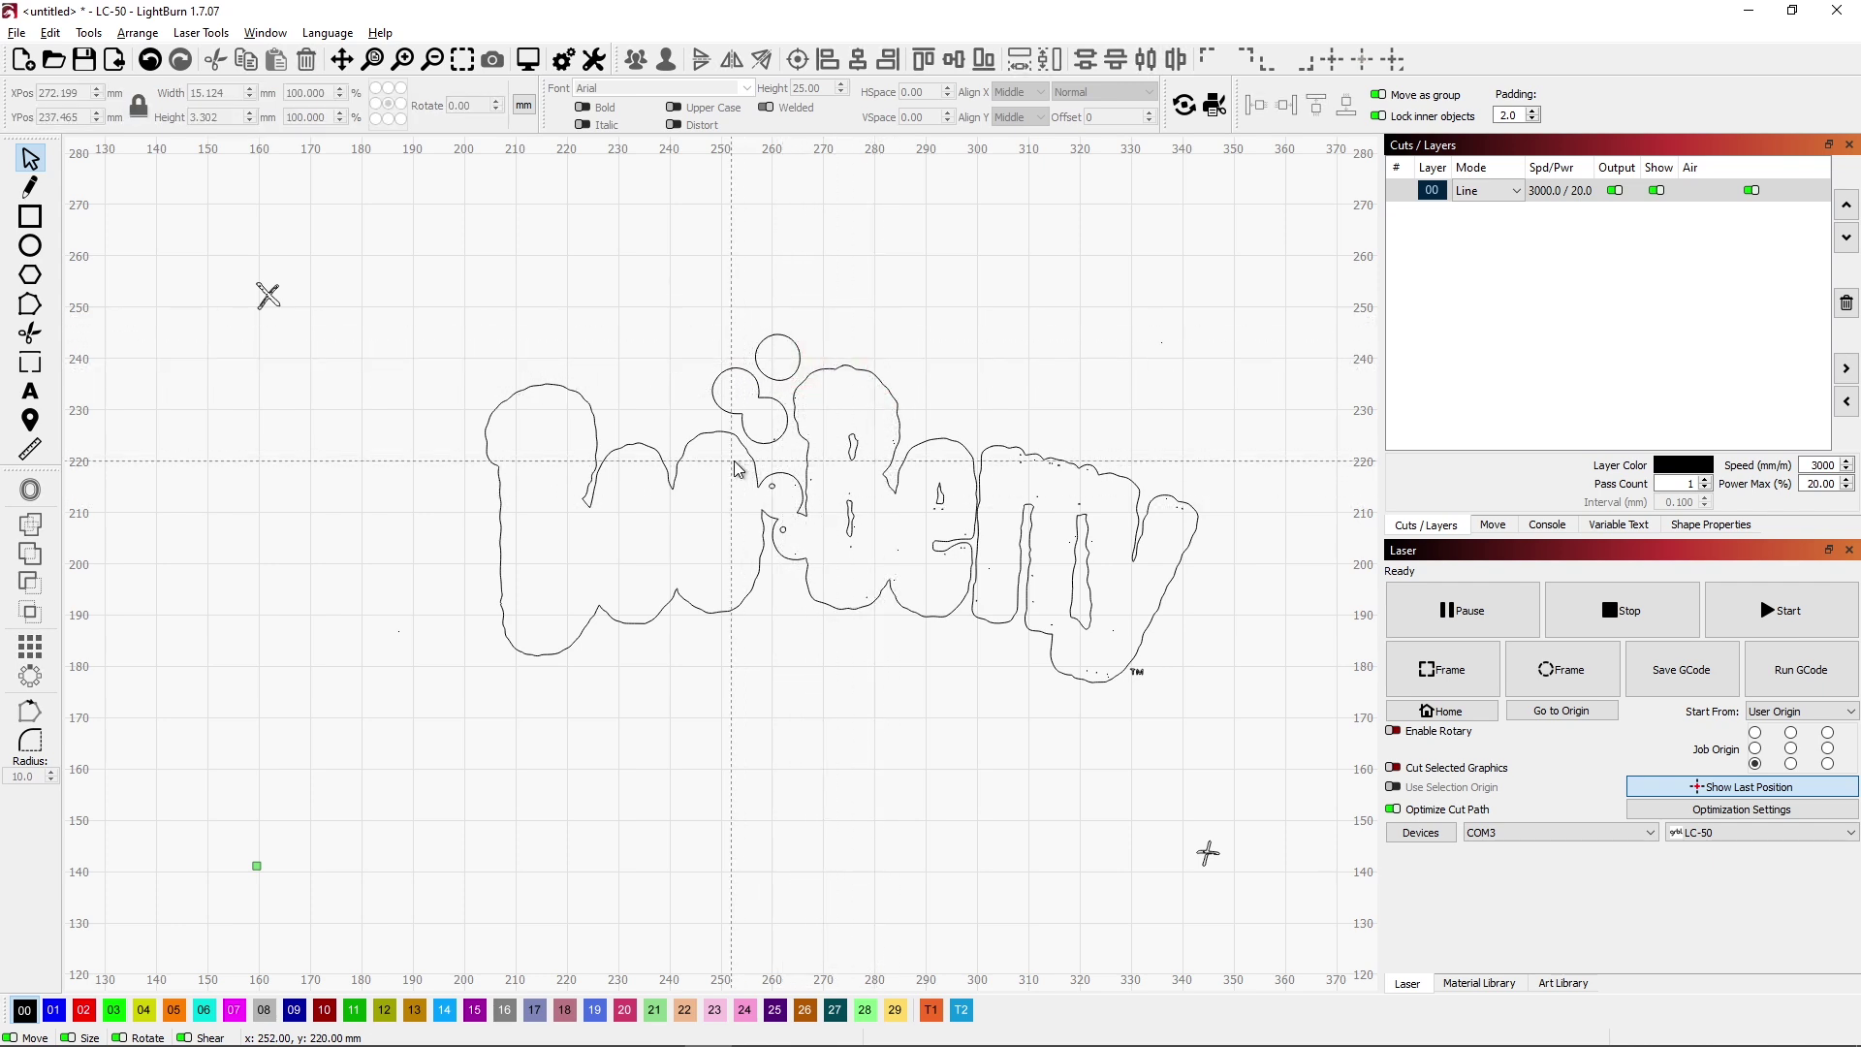
pyautogui.moveTo(734, 463); pyautogui.dragTo(889, 607)
pyautogui.press('Delete')
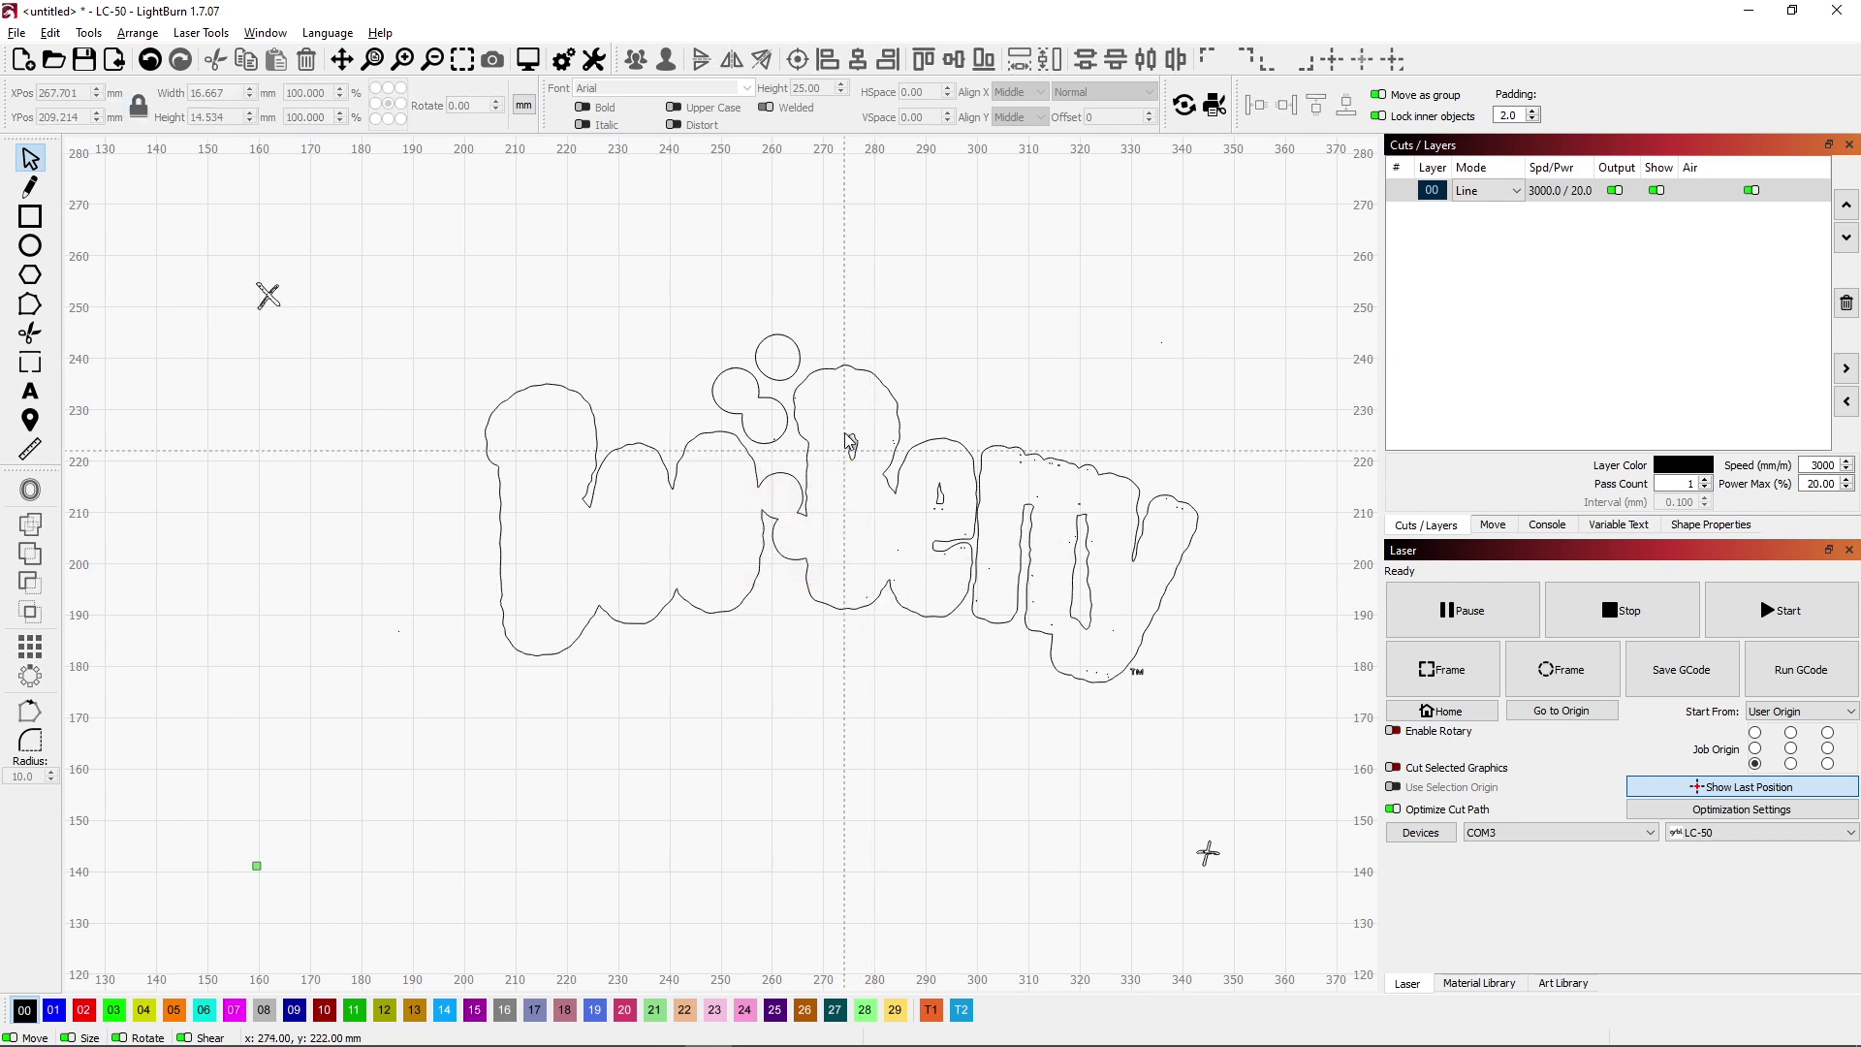
pyautogui.moveTo(829, 402); pyautogui.dragTo(994, 632)
pyautogui.press('Delete')
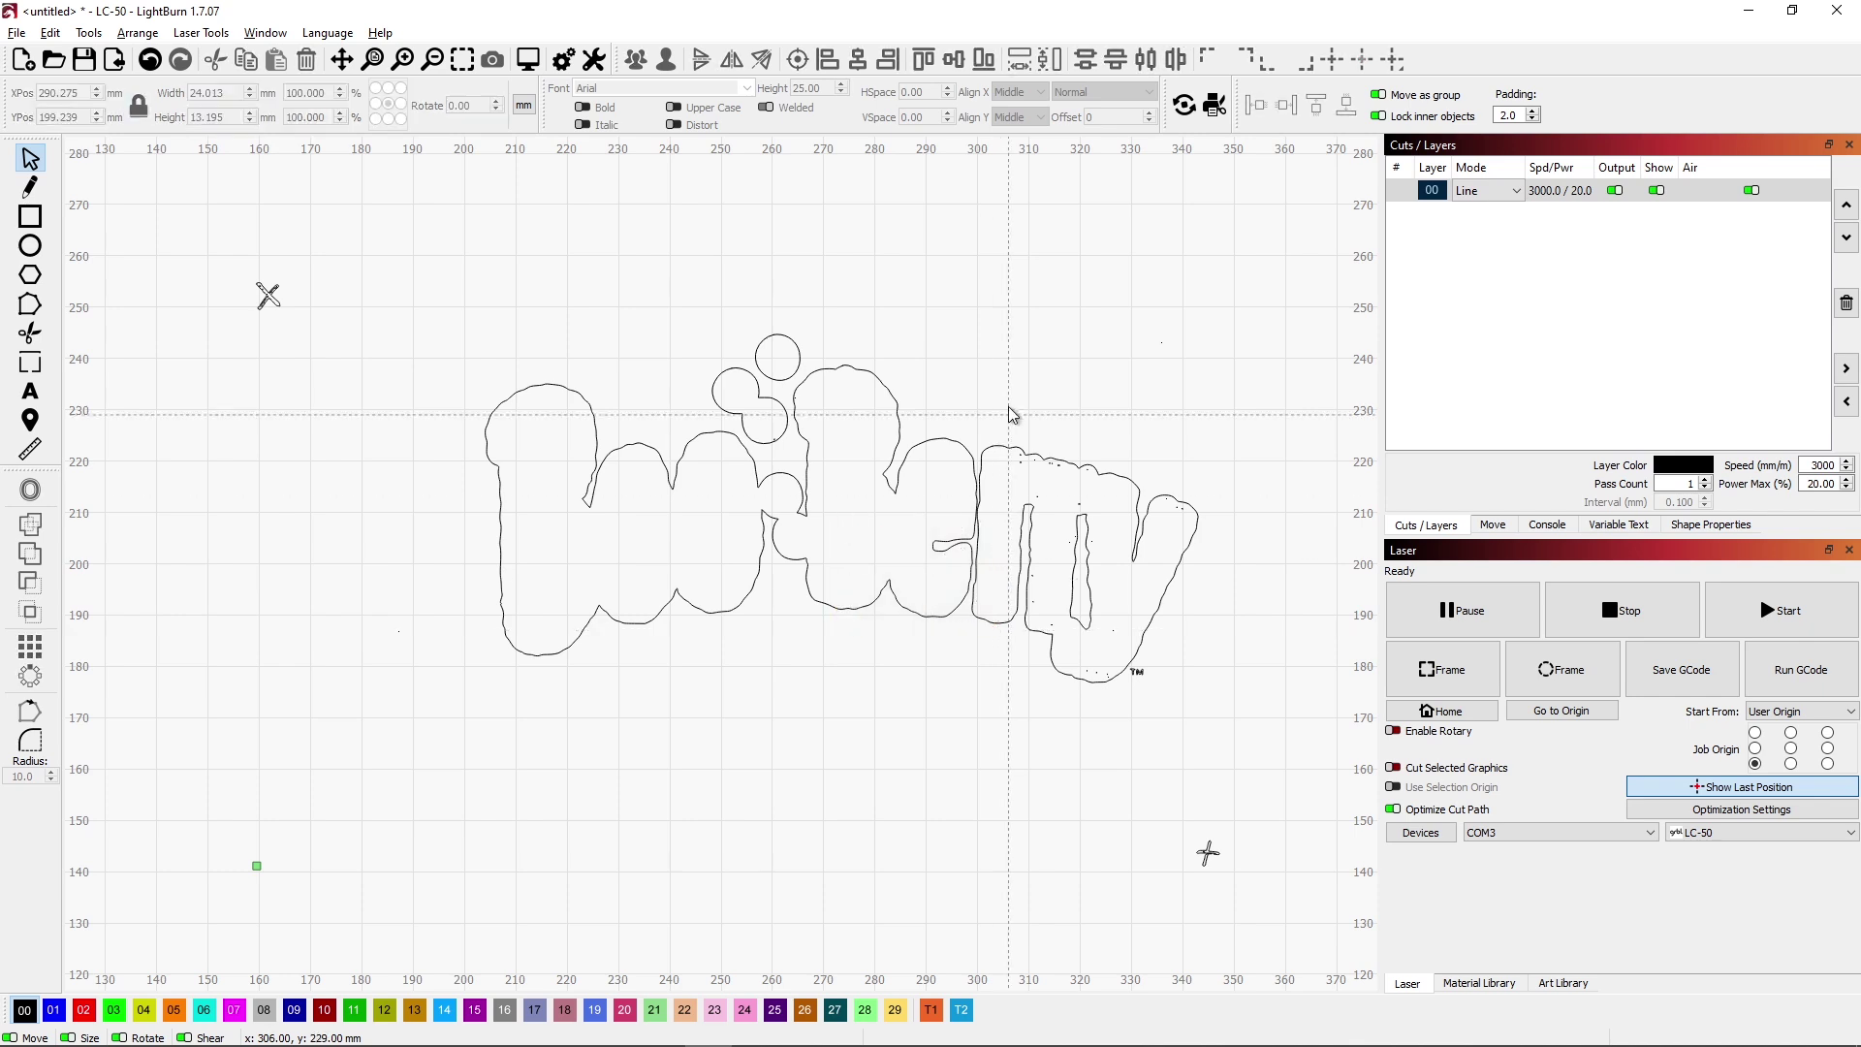
# Select the inner shapes of the 'rry' letters and the stray dots around the lettering.
pyautogui.moveTo(998, 414); pyautogui.dragTo(1213, 546)
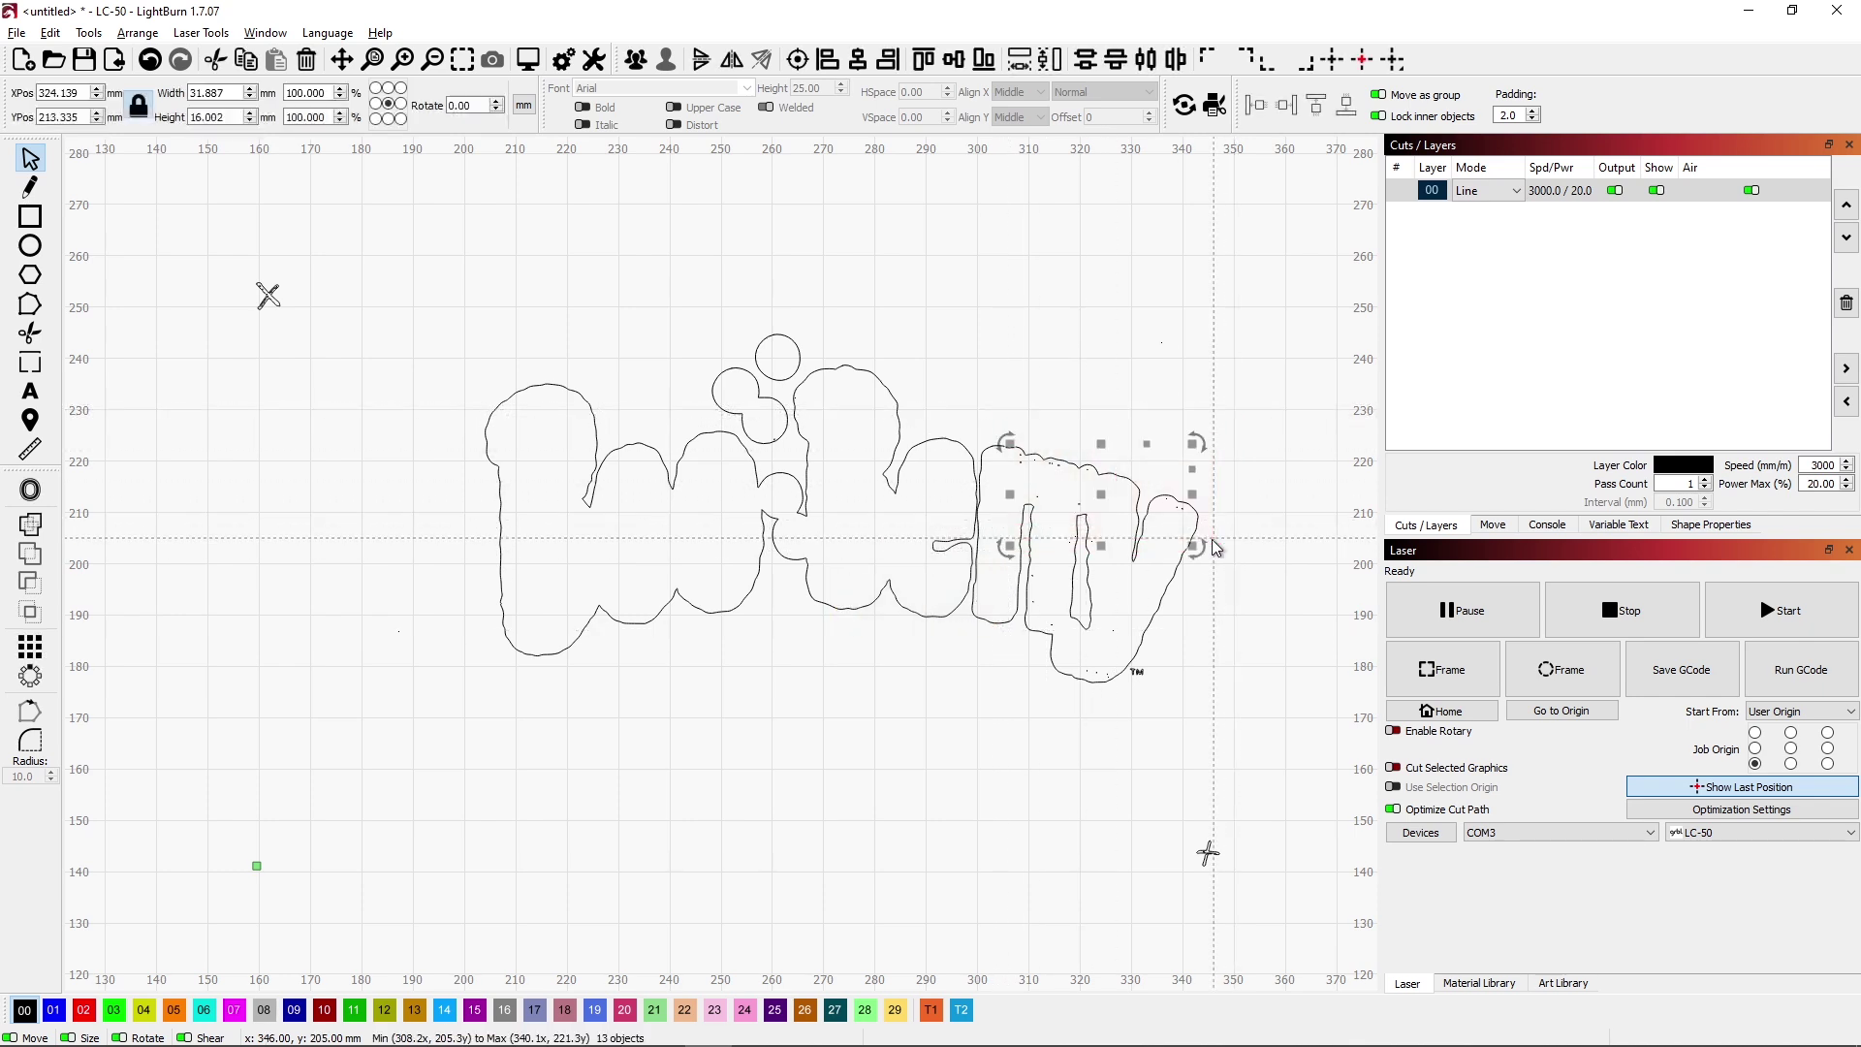
pyautogui.click(1213, 546)
pyautogui.moveTo(1006, 517); pyautogui.dragTo(1162, 717)
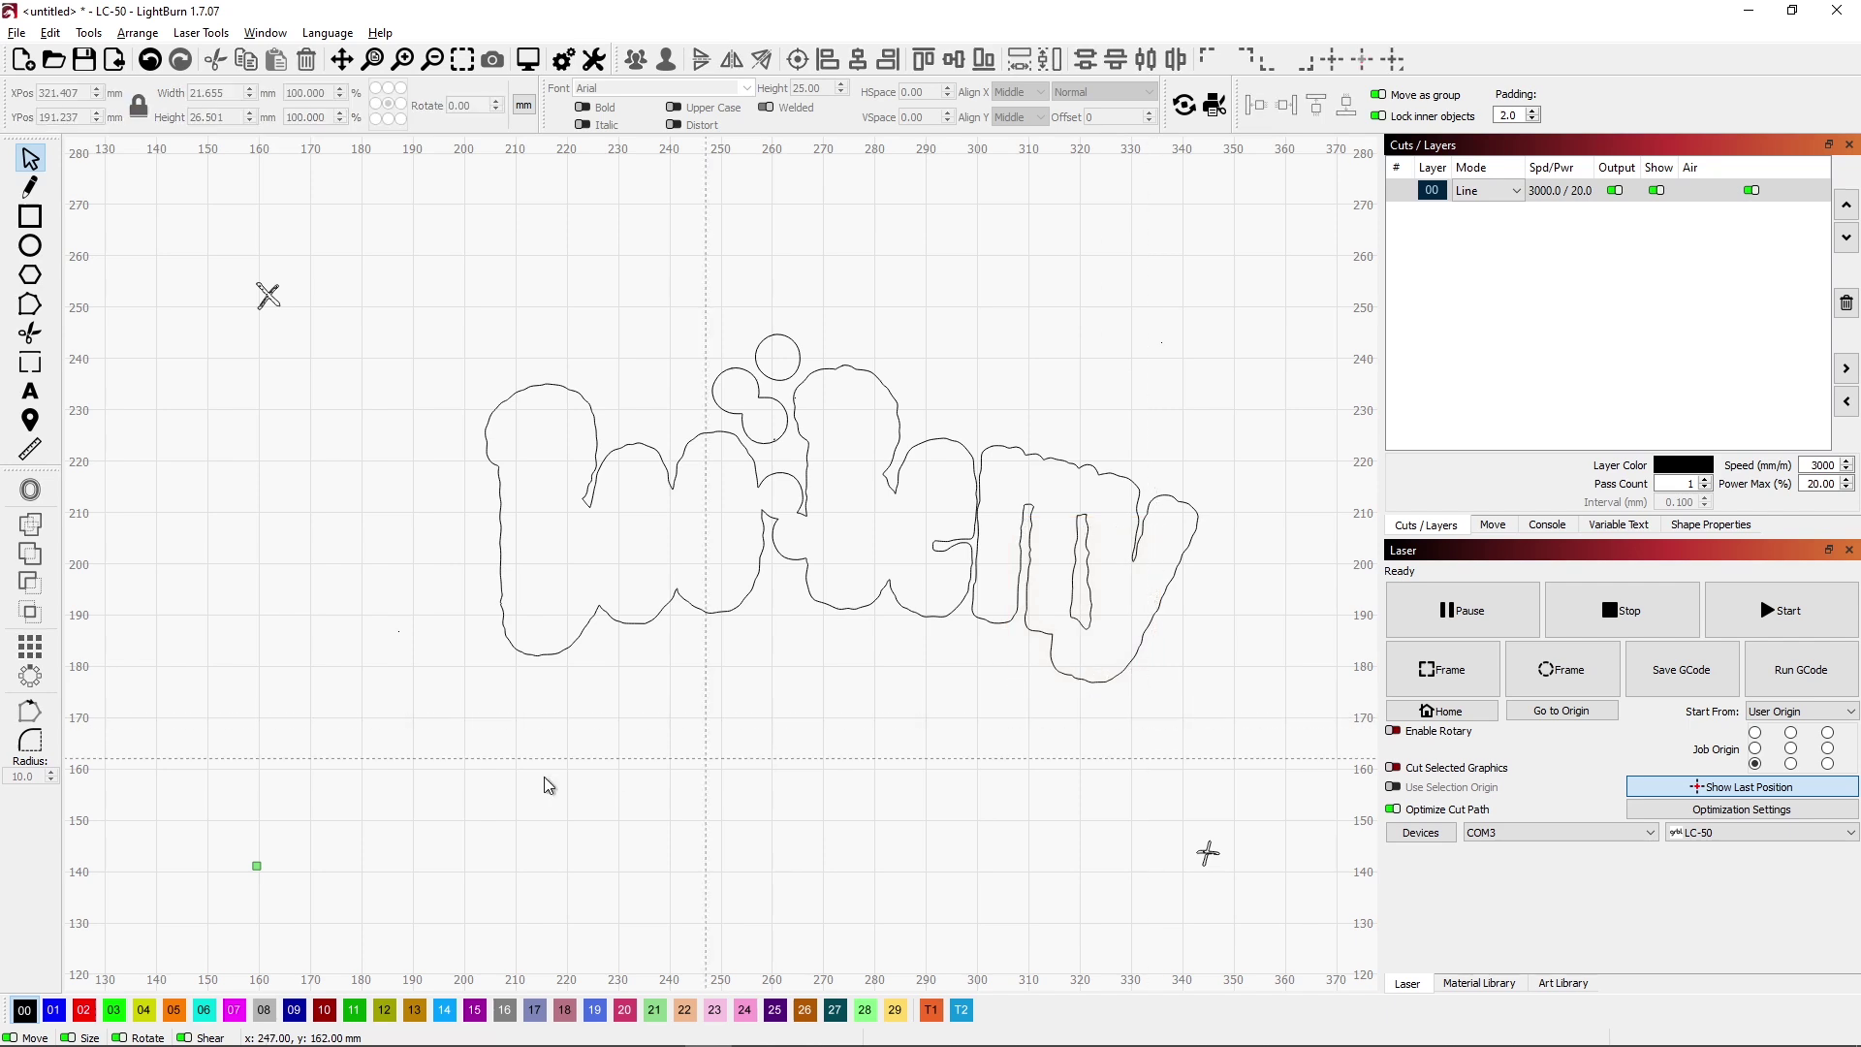
pyautogui.moveTo(387, 615); pyautogui.dragTo(456, 667)
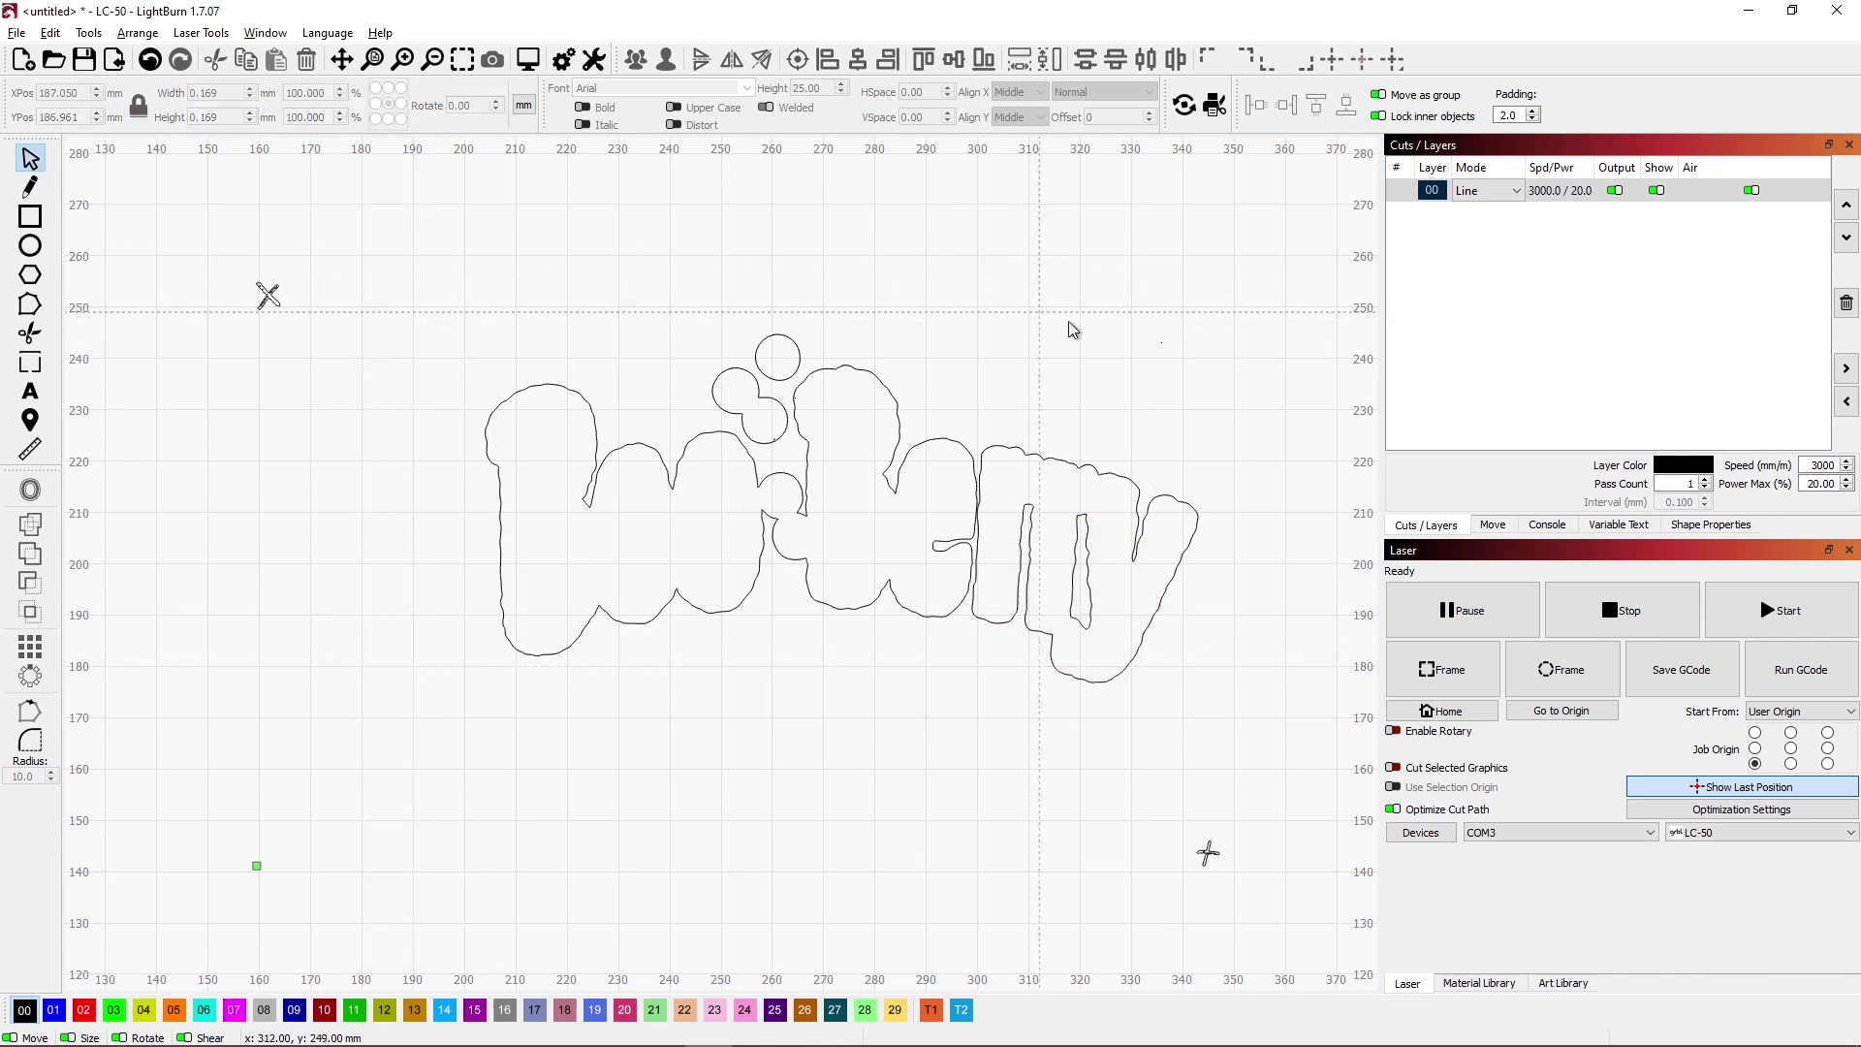
pyautogui.moveTo(1104, 340); pyautogui.dragTo(1212, 374)
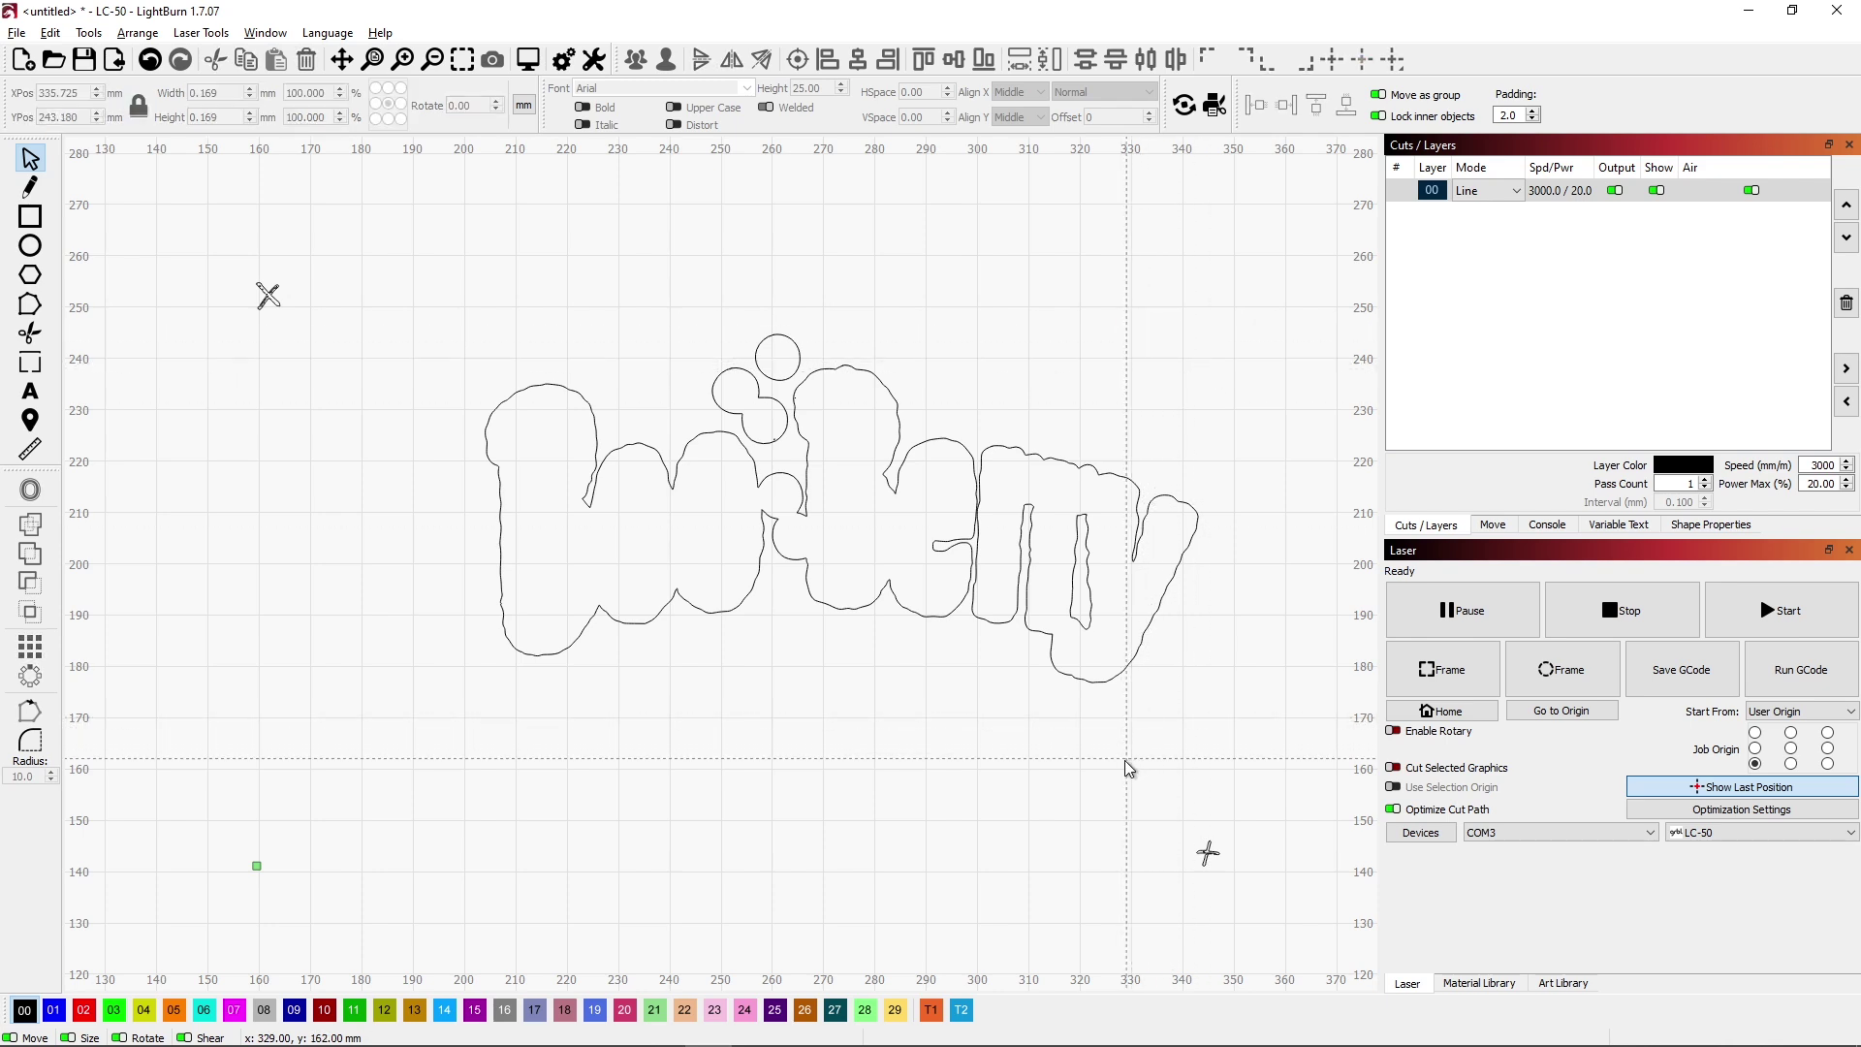
# Preview the cut path, then delete two tiny stray circles and fit the outline in view.
pyautogui.hotkey('alt', 'p')
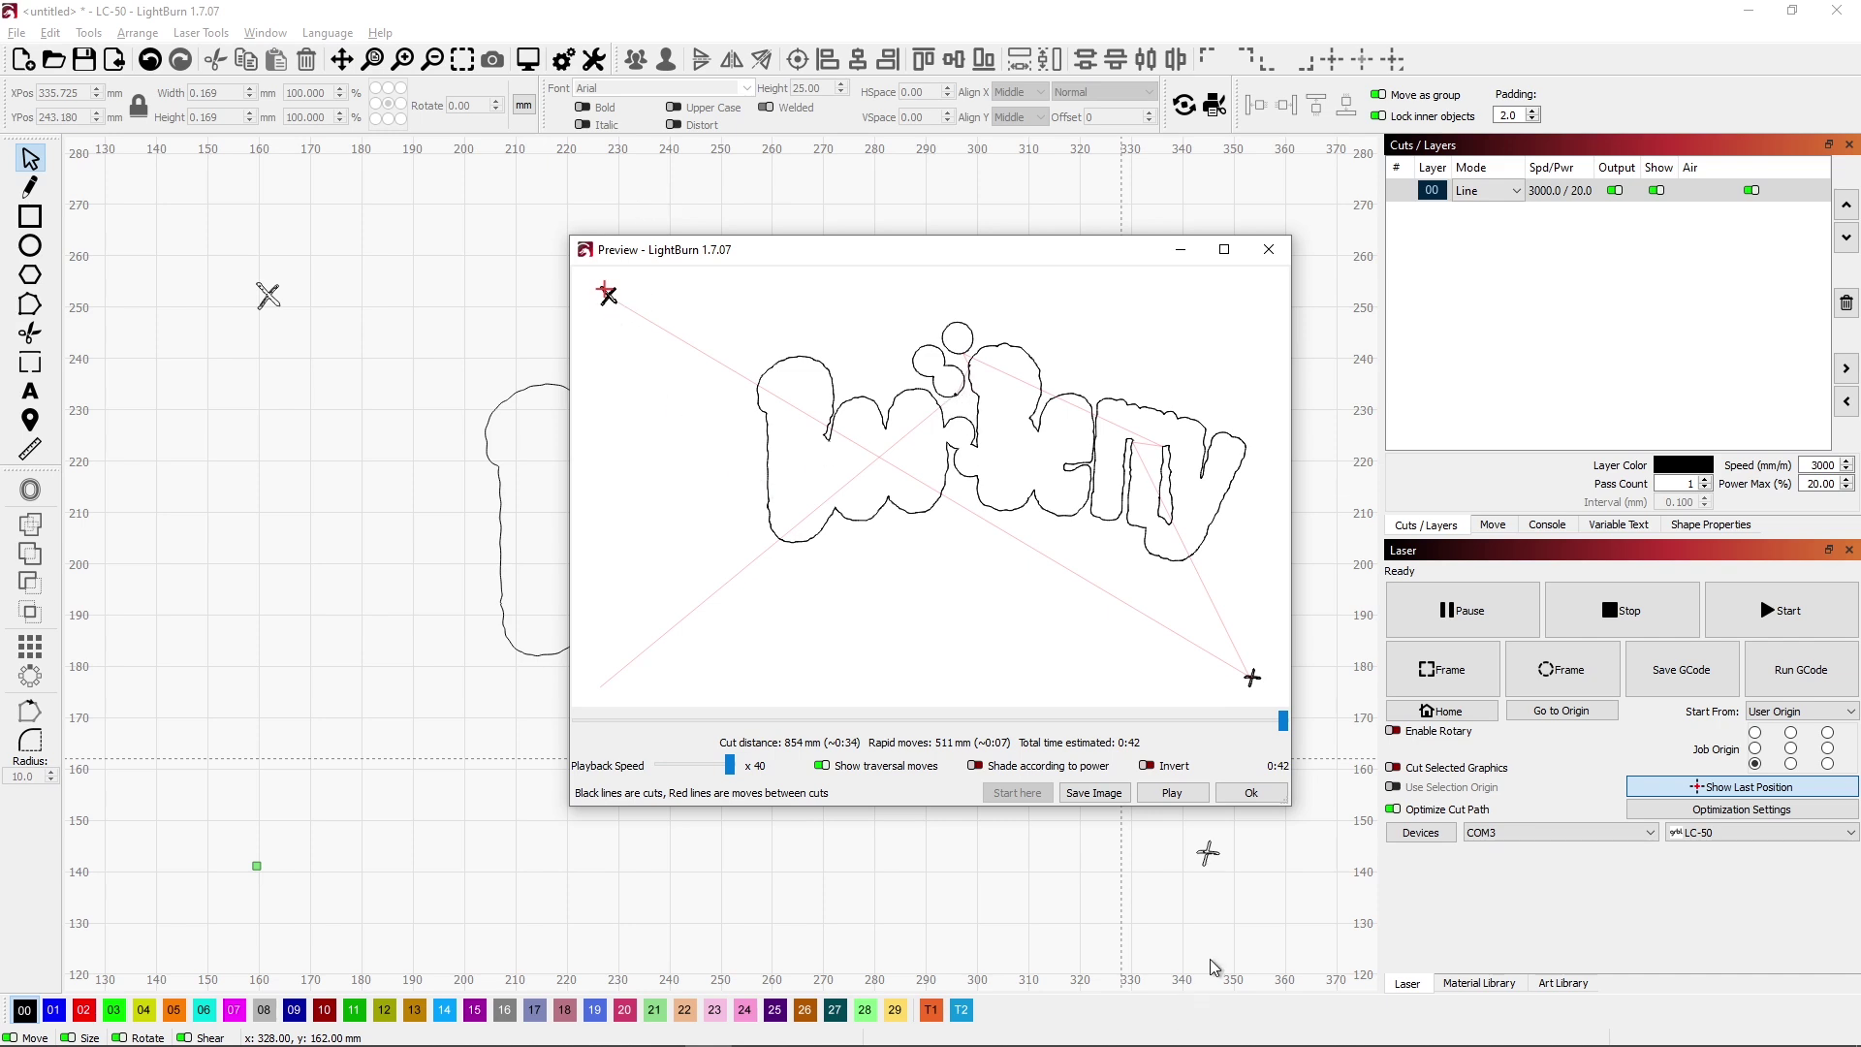
pyautogui.click(1252, 792)
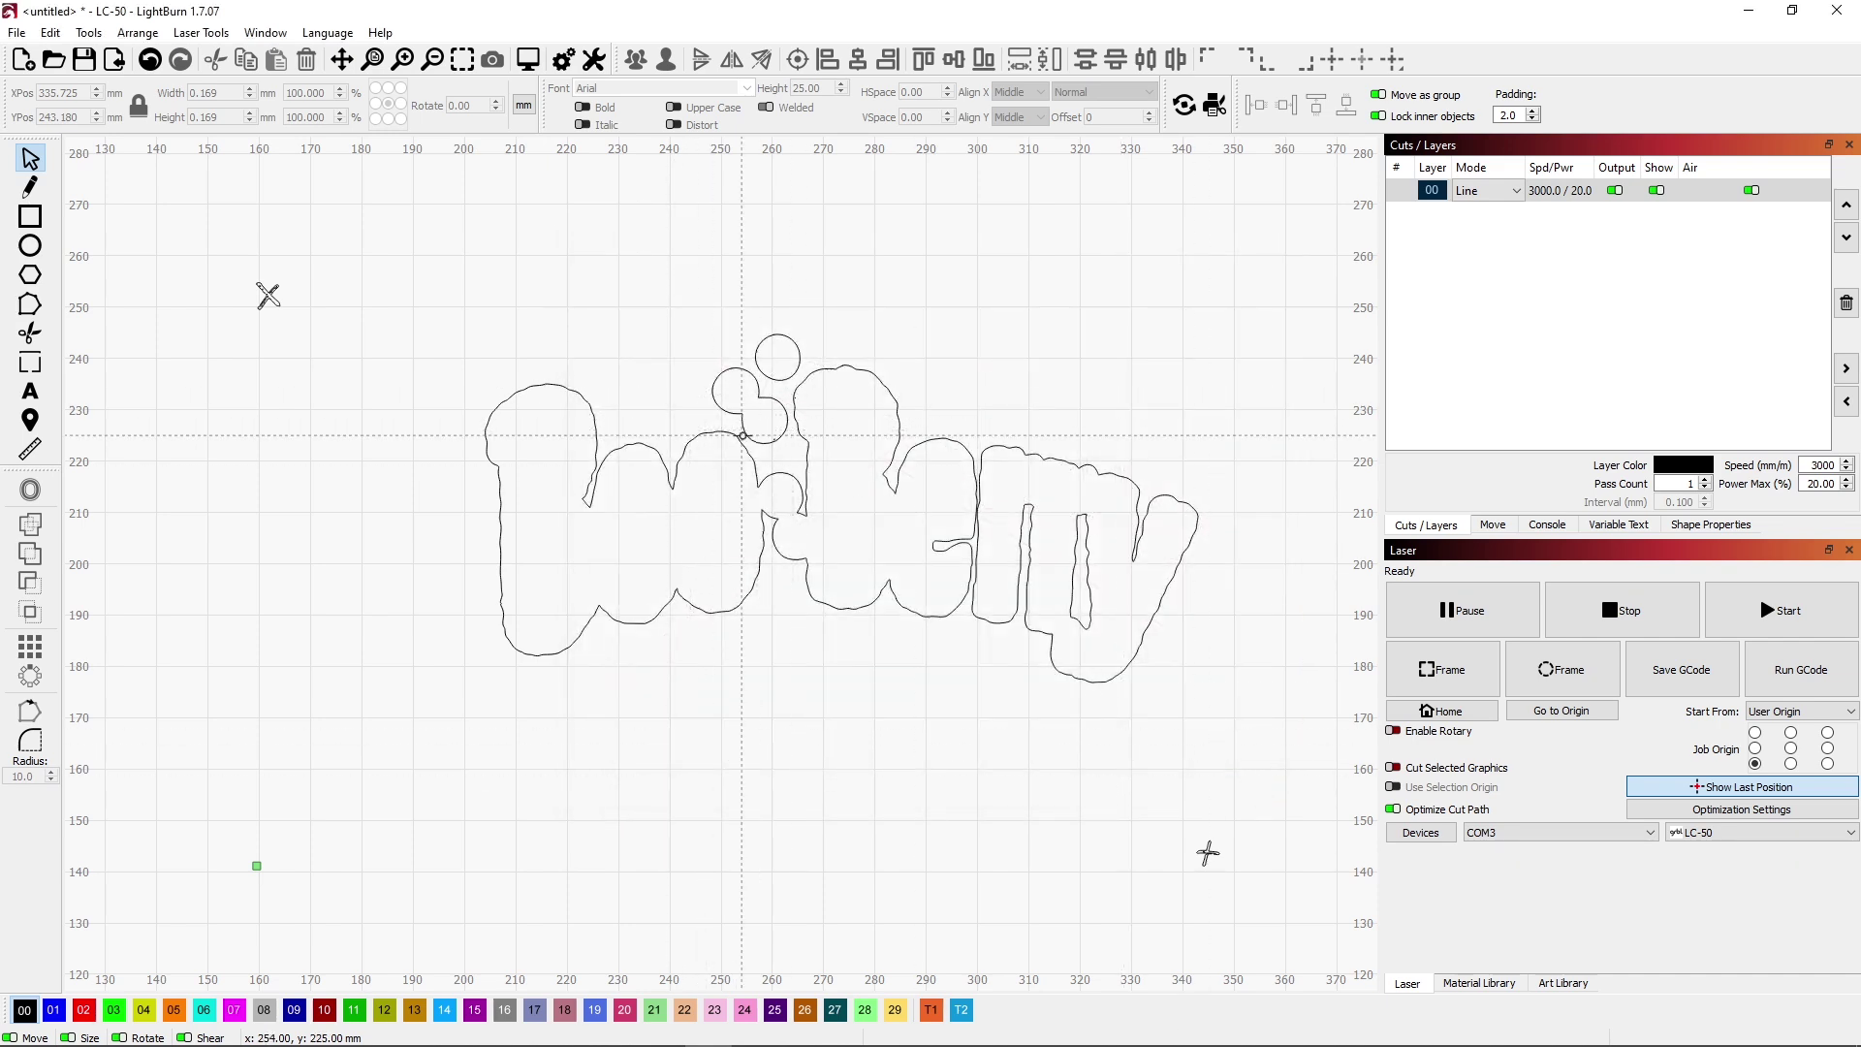
pyautogui.scroll(8, 742, 435)
pyautogui.press('Delete')
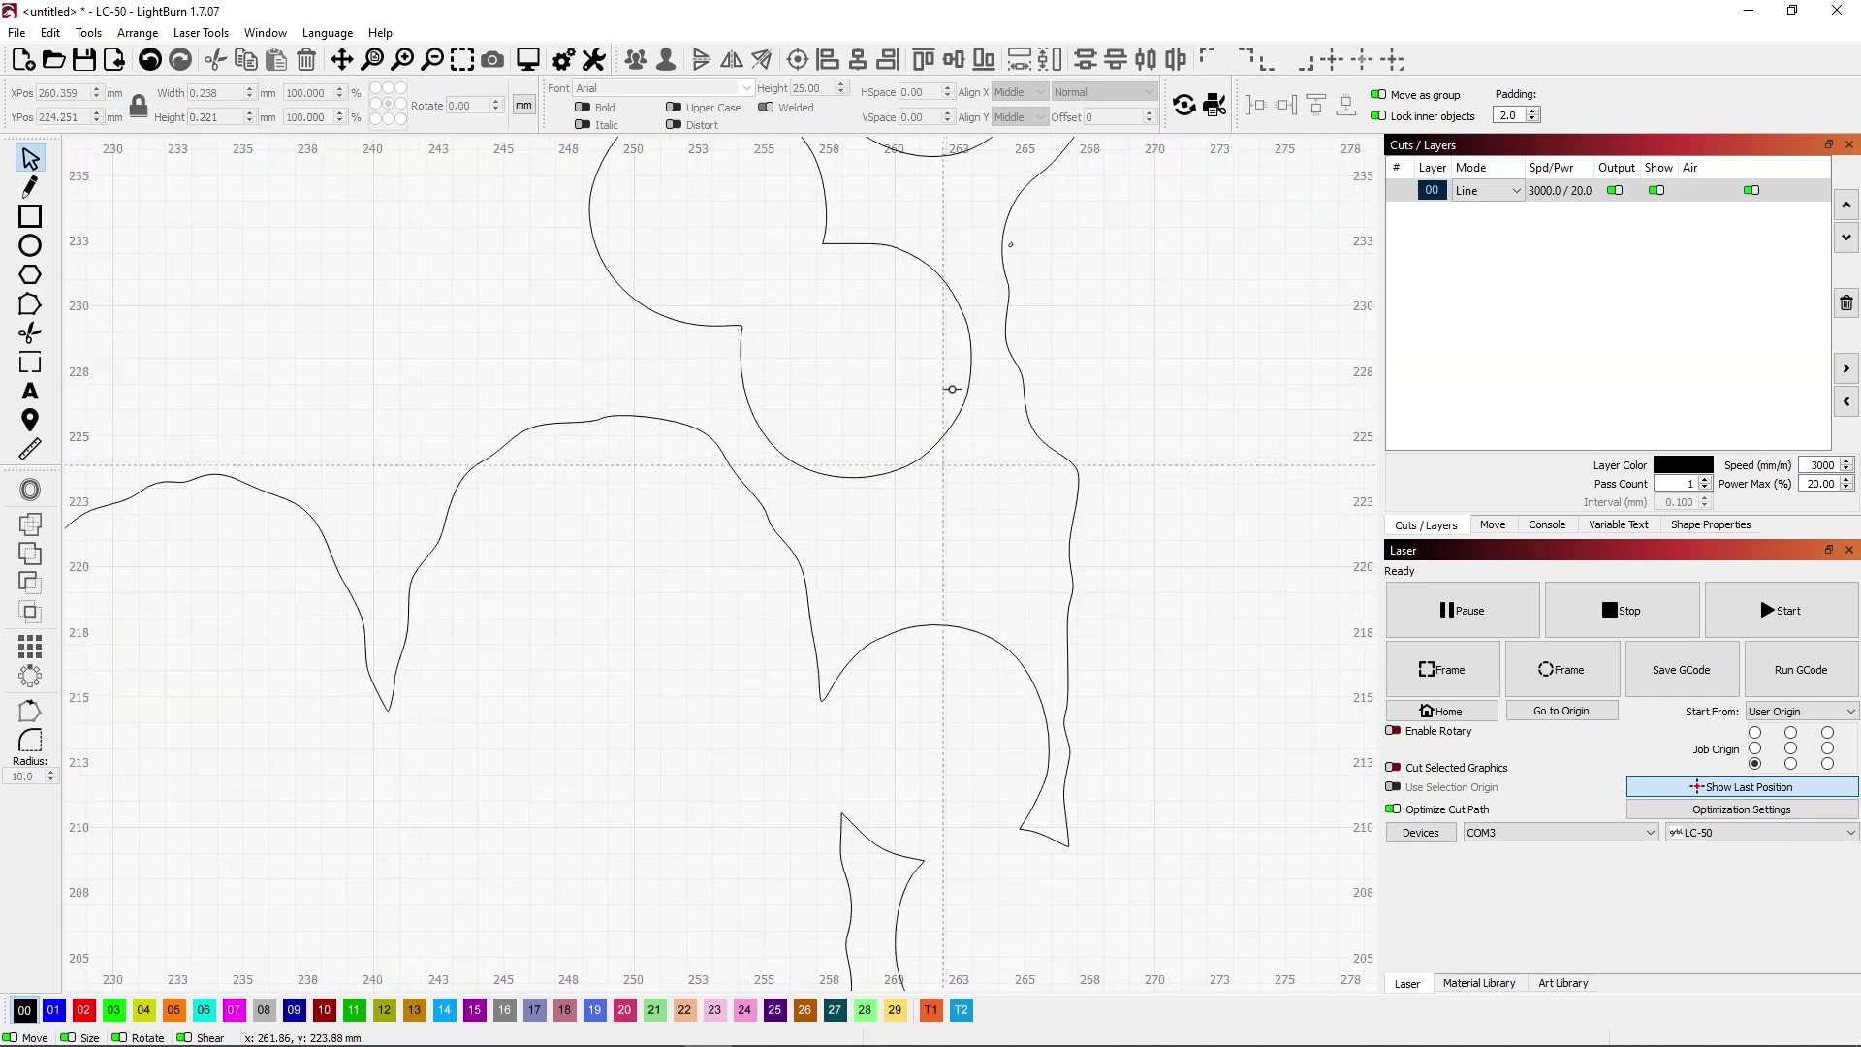
pyautogui.click(1011, 244)
pyautogui.press('Delete')
pyautogui.scroll(-8, 990, 380)
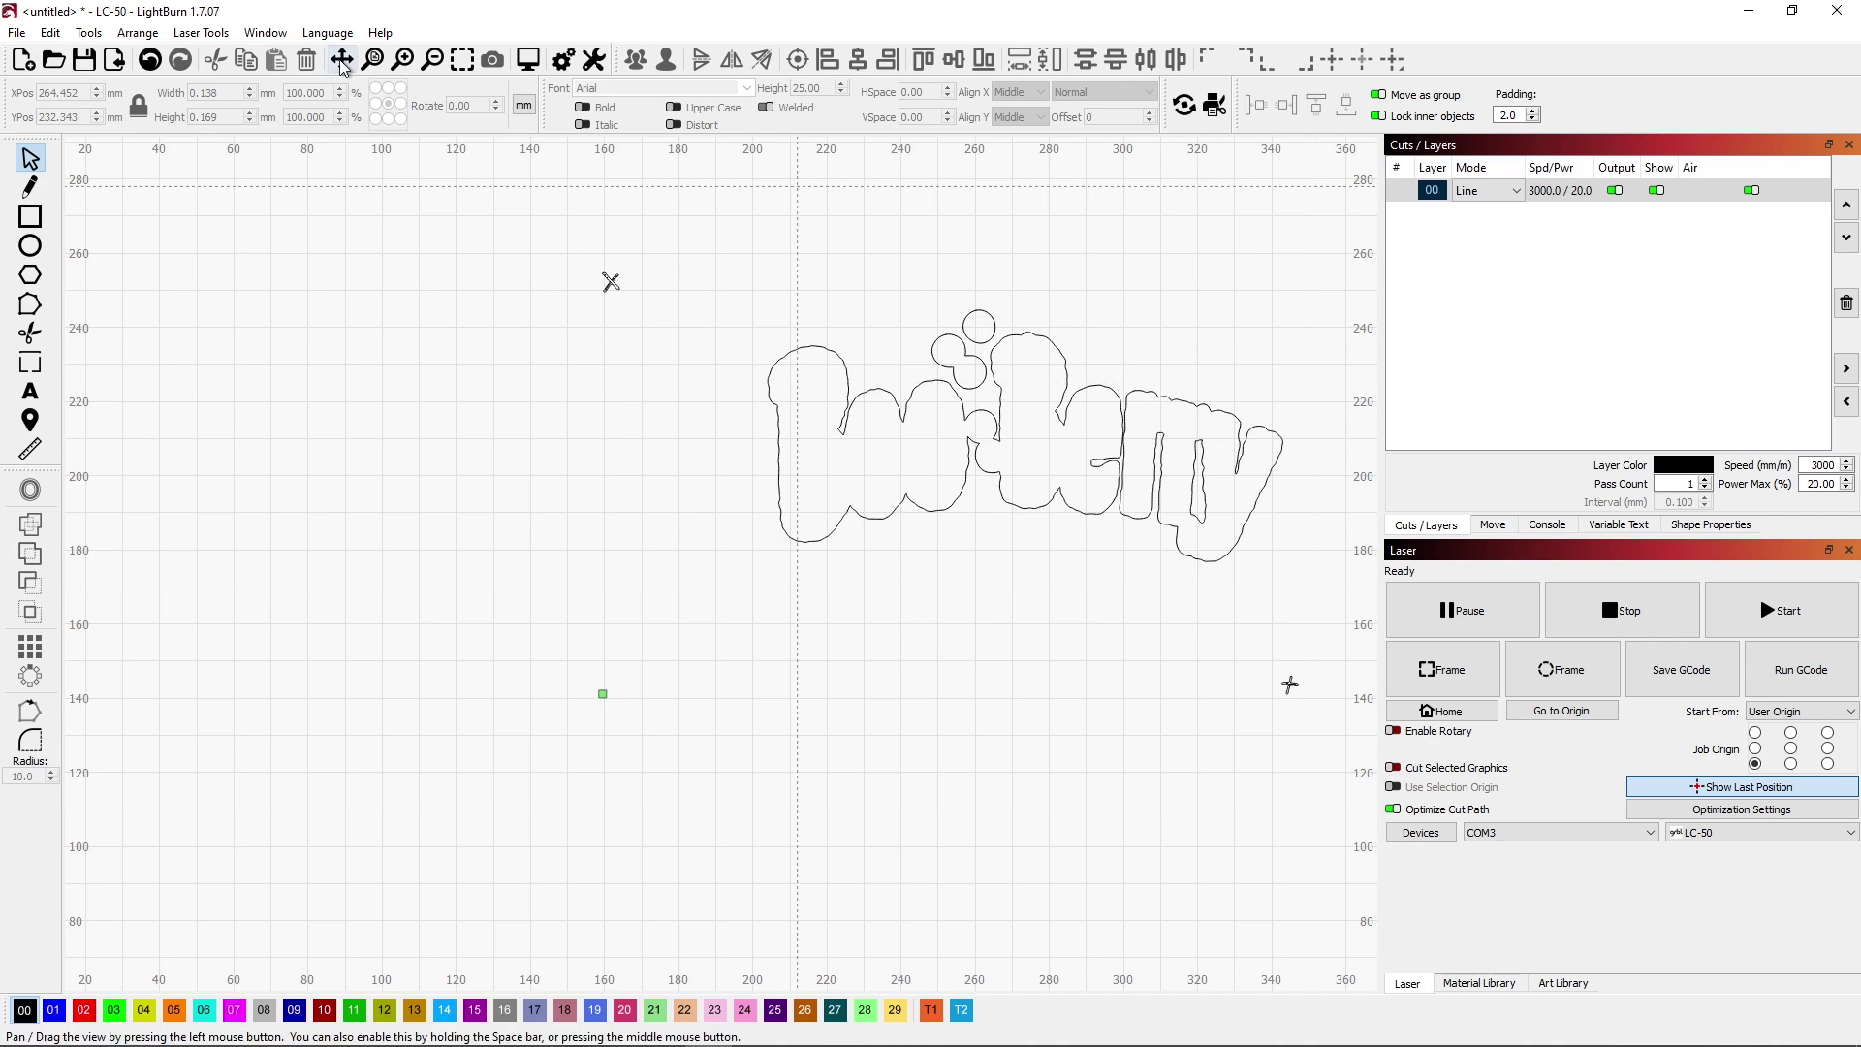
pyautogui.click(460, 64)
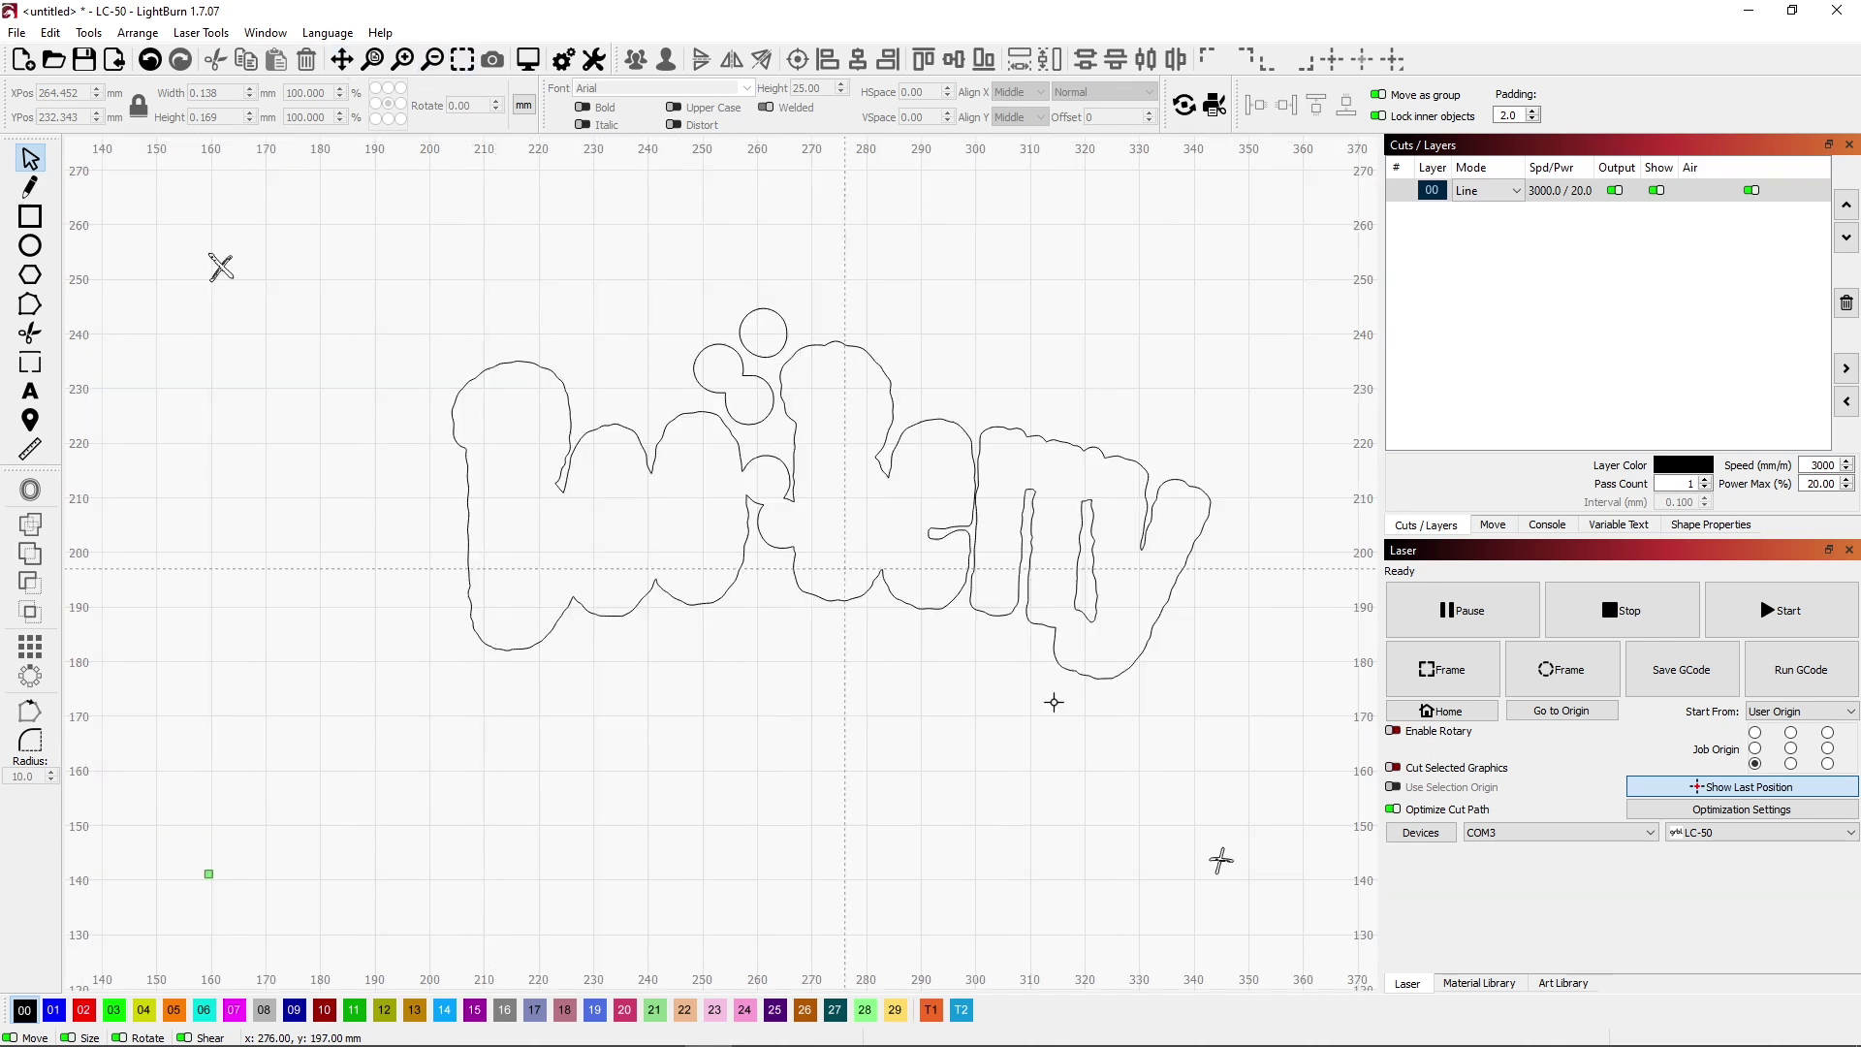
# Draw a circle around the X registration mark and centre it over the mark.
pyautogui.moveTo(177, 240); pyautogui.dragTo(288, 310)
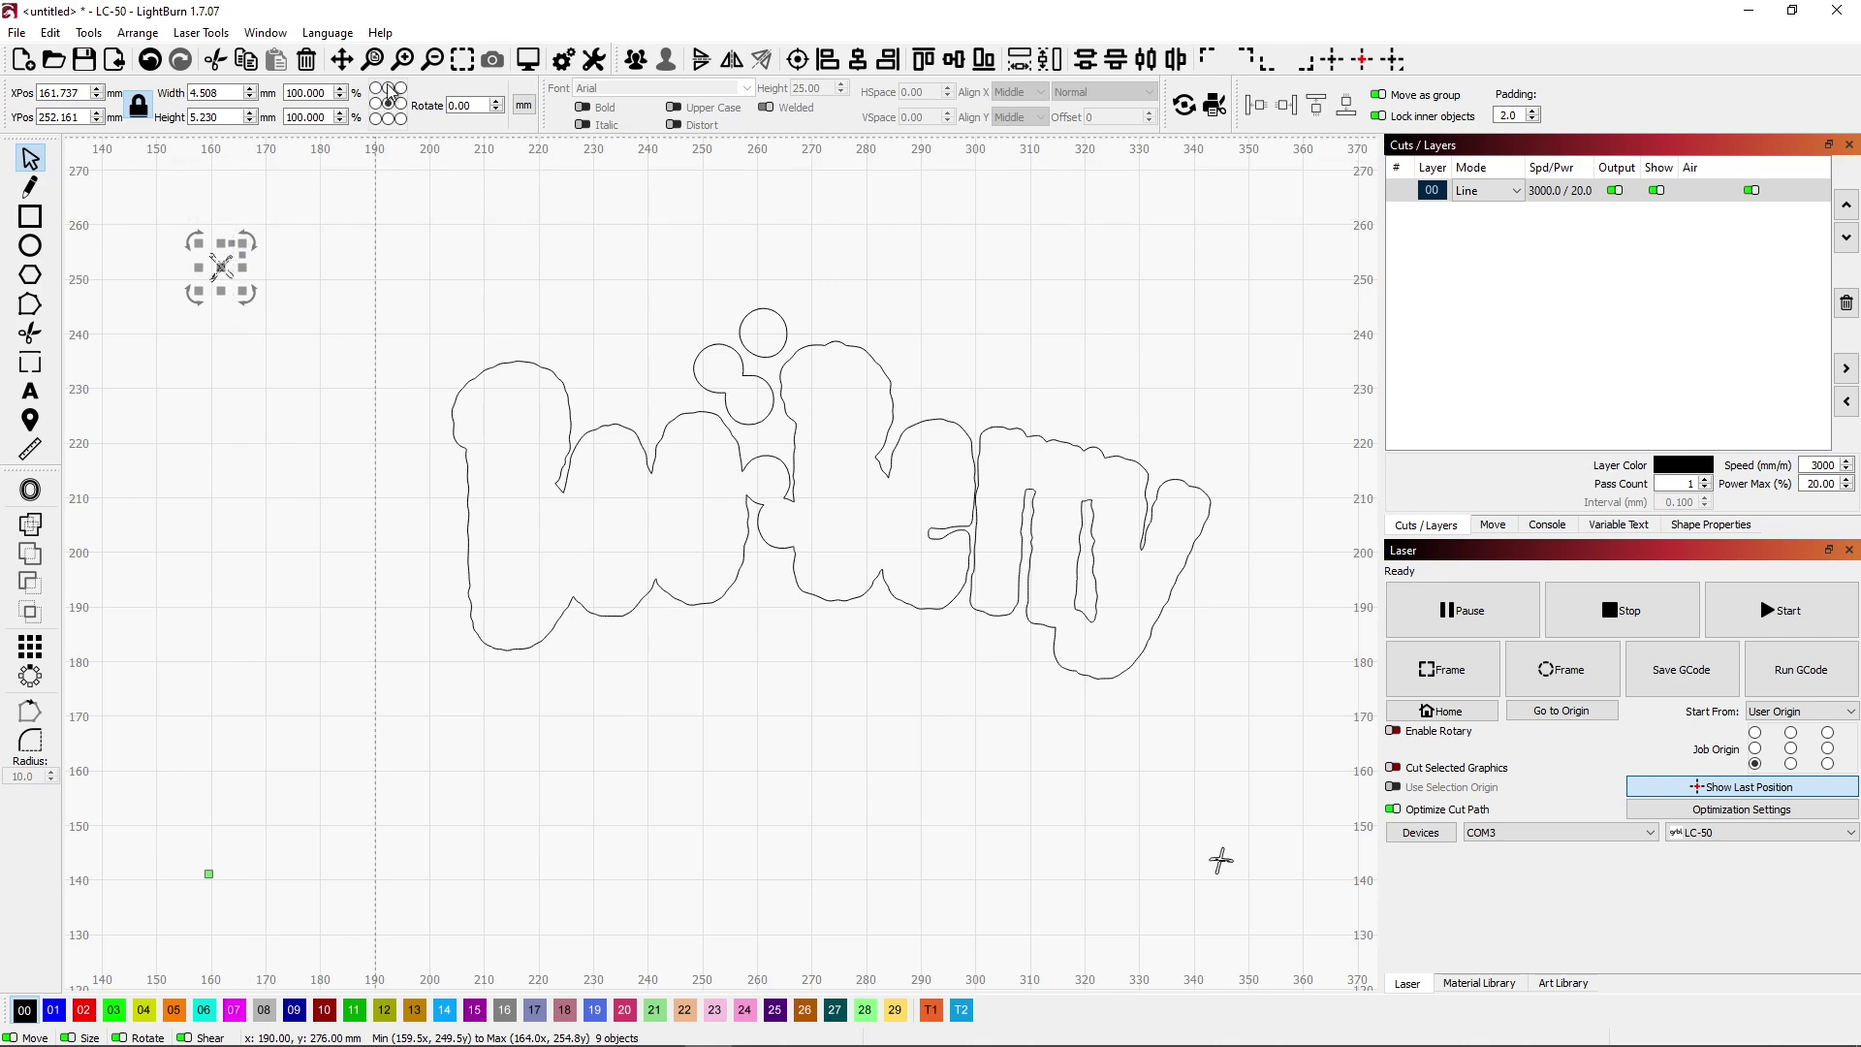
pyautogui.click(460, 68)
pyautogui.scroll(-3, 622, 639)
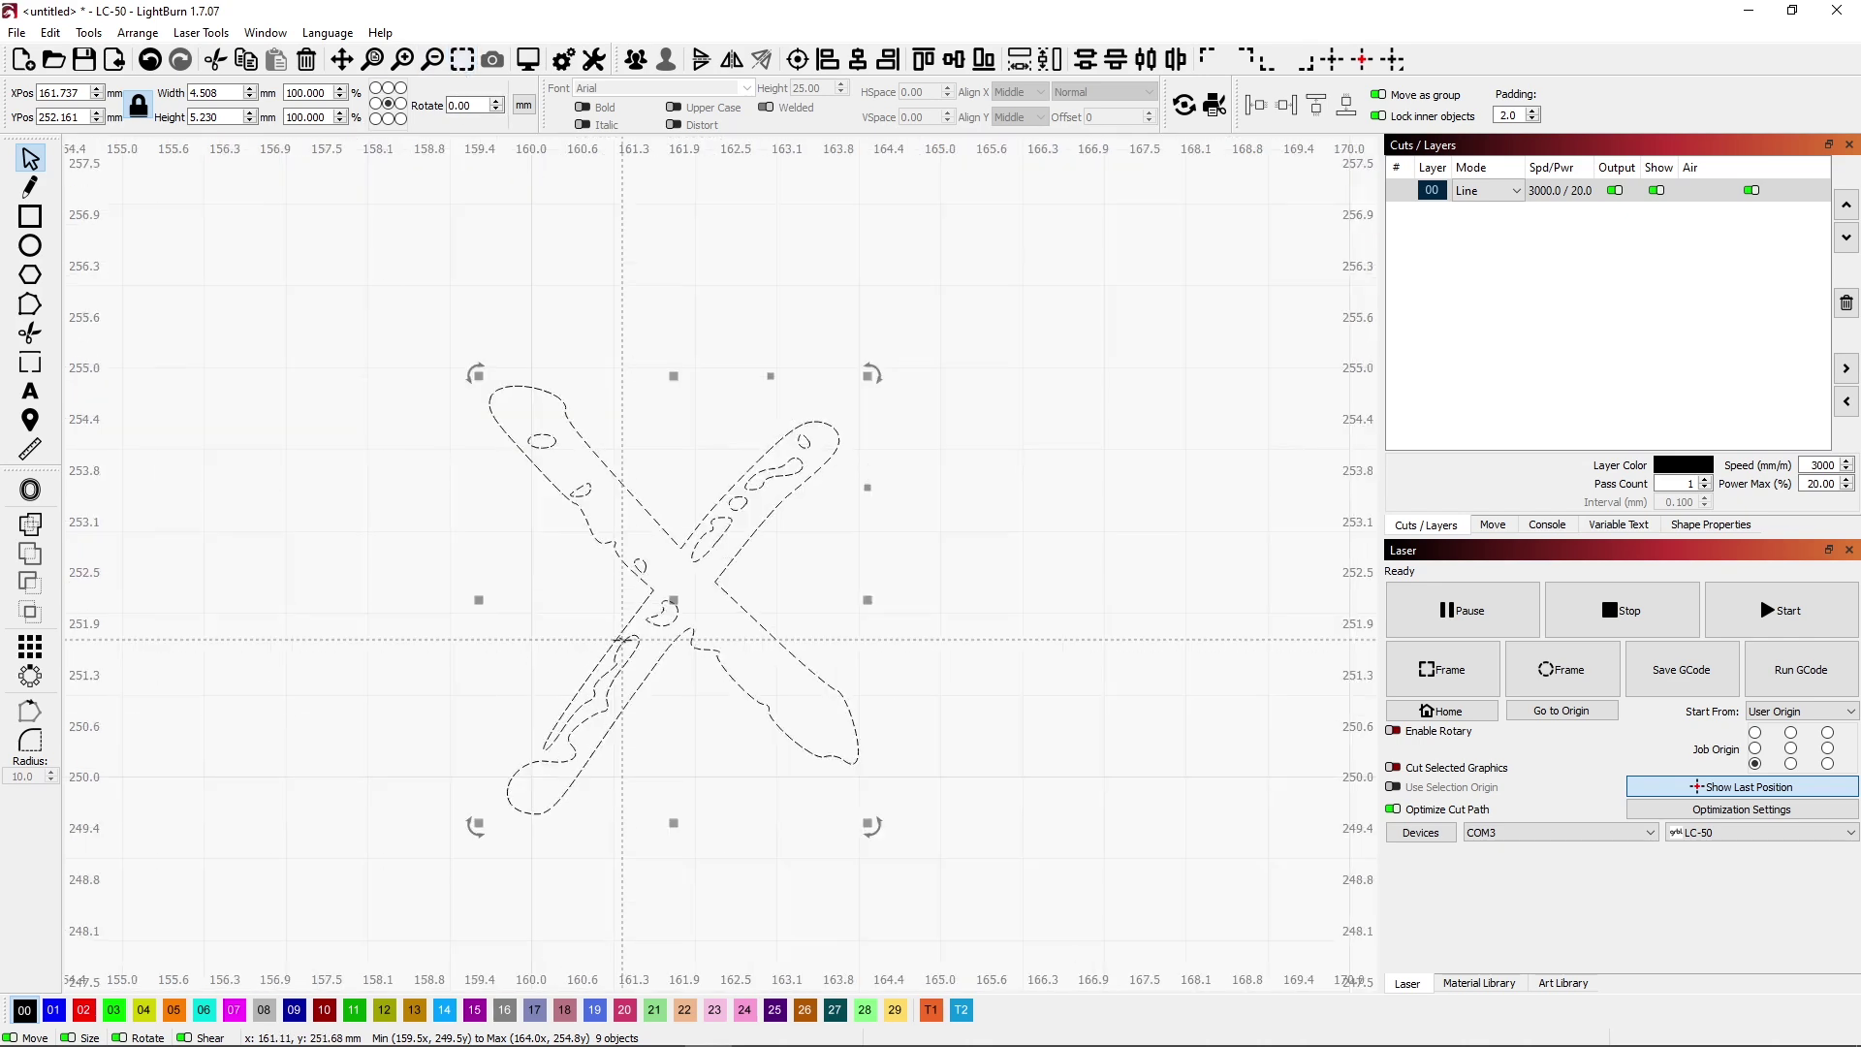
pyautogui.click(892, 568)
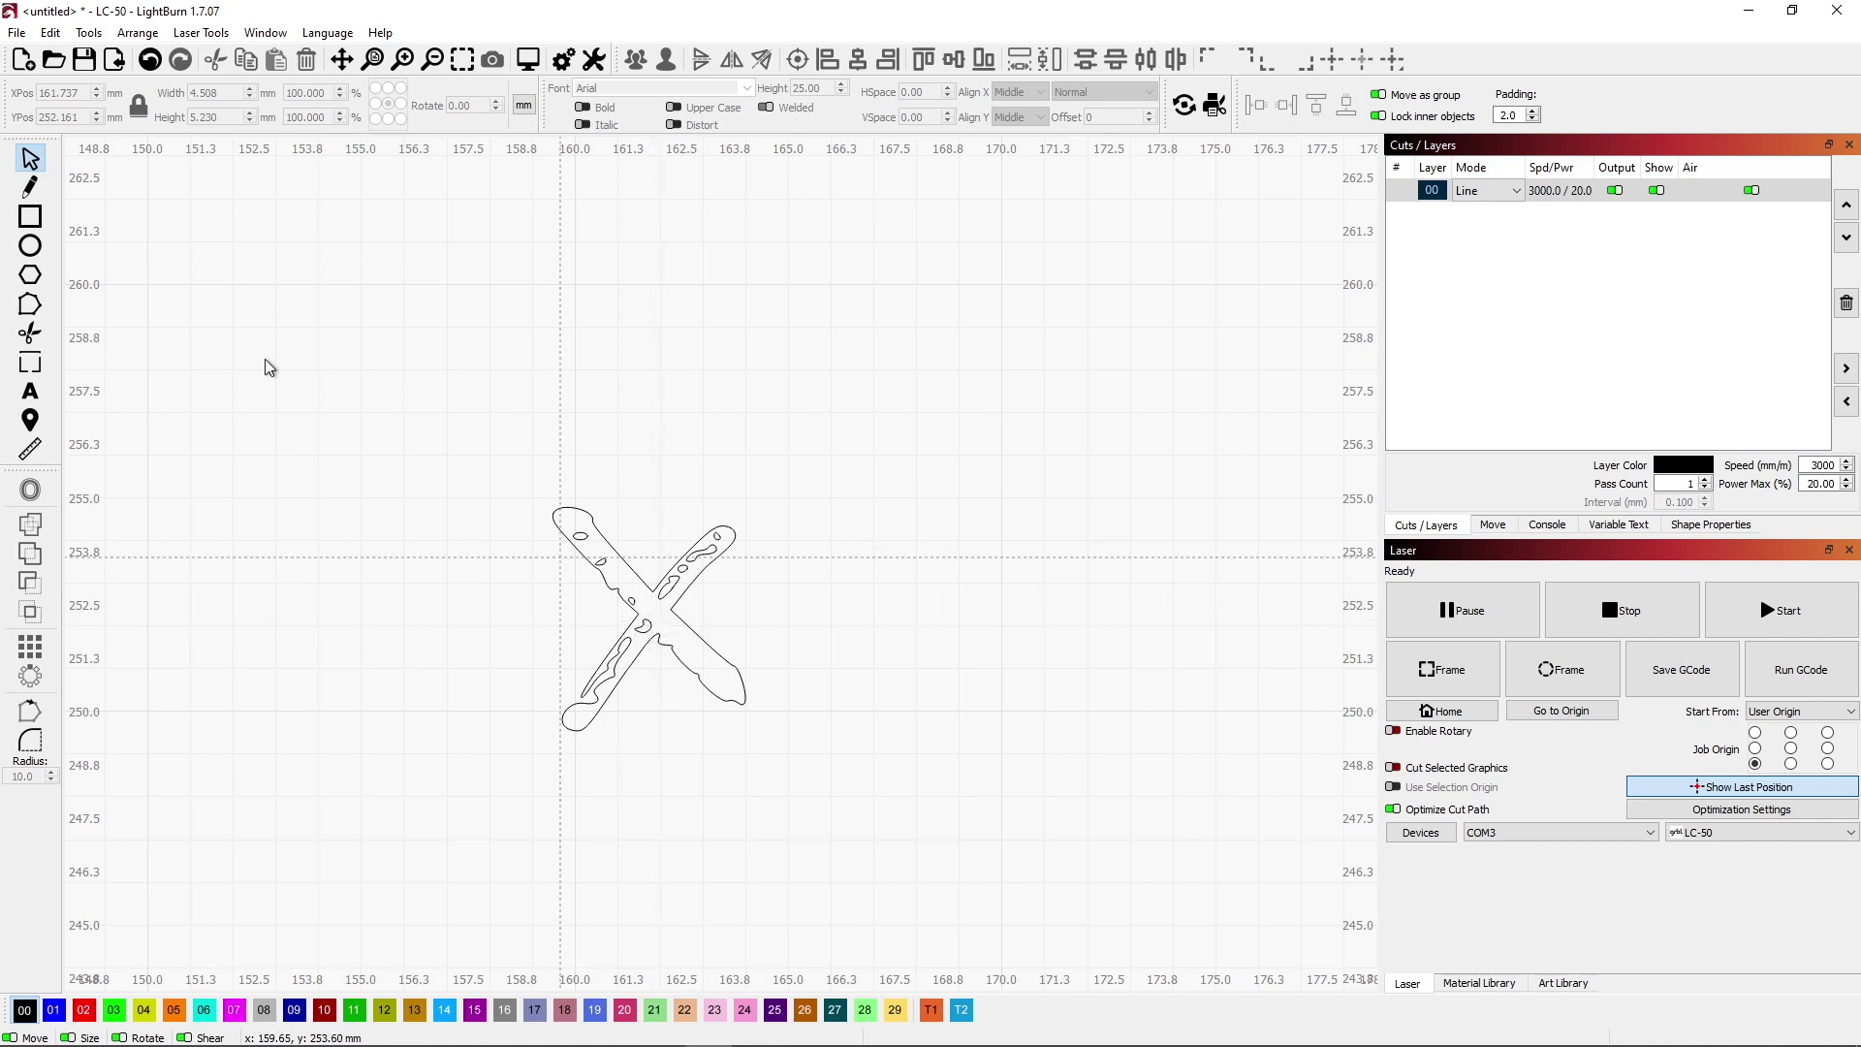
pyautogui.click(30, 248)
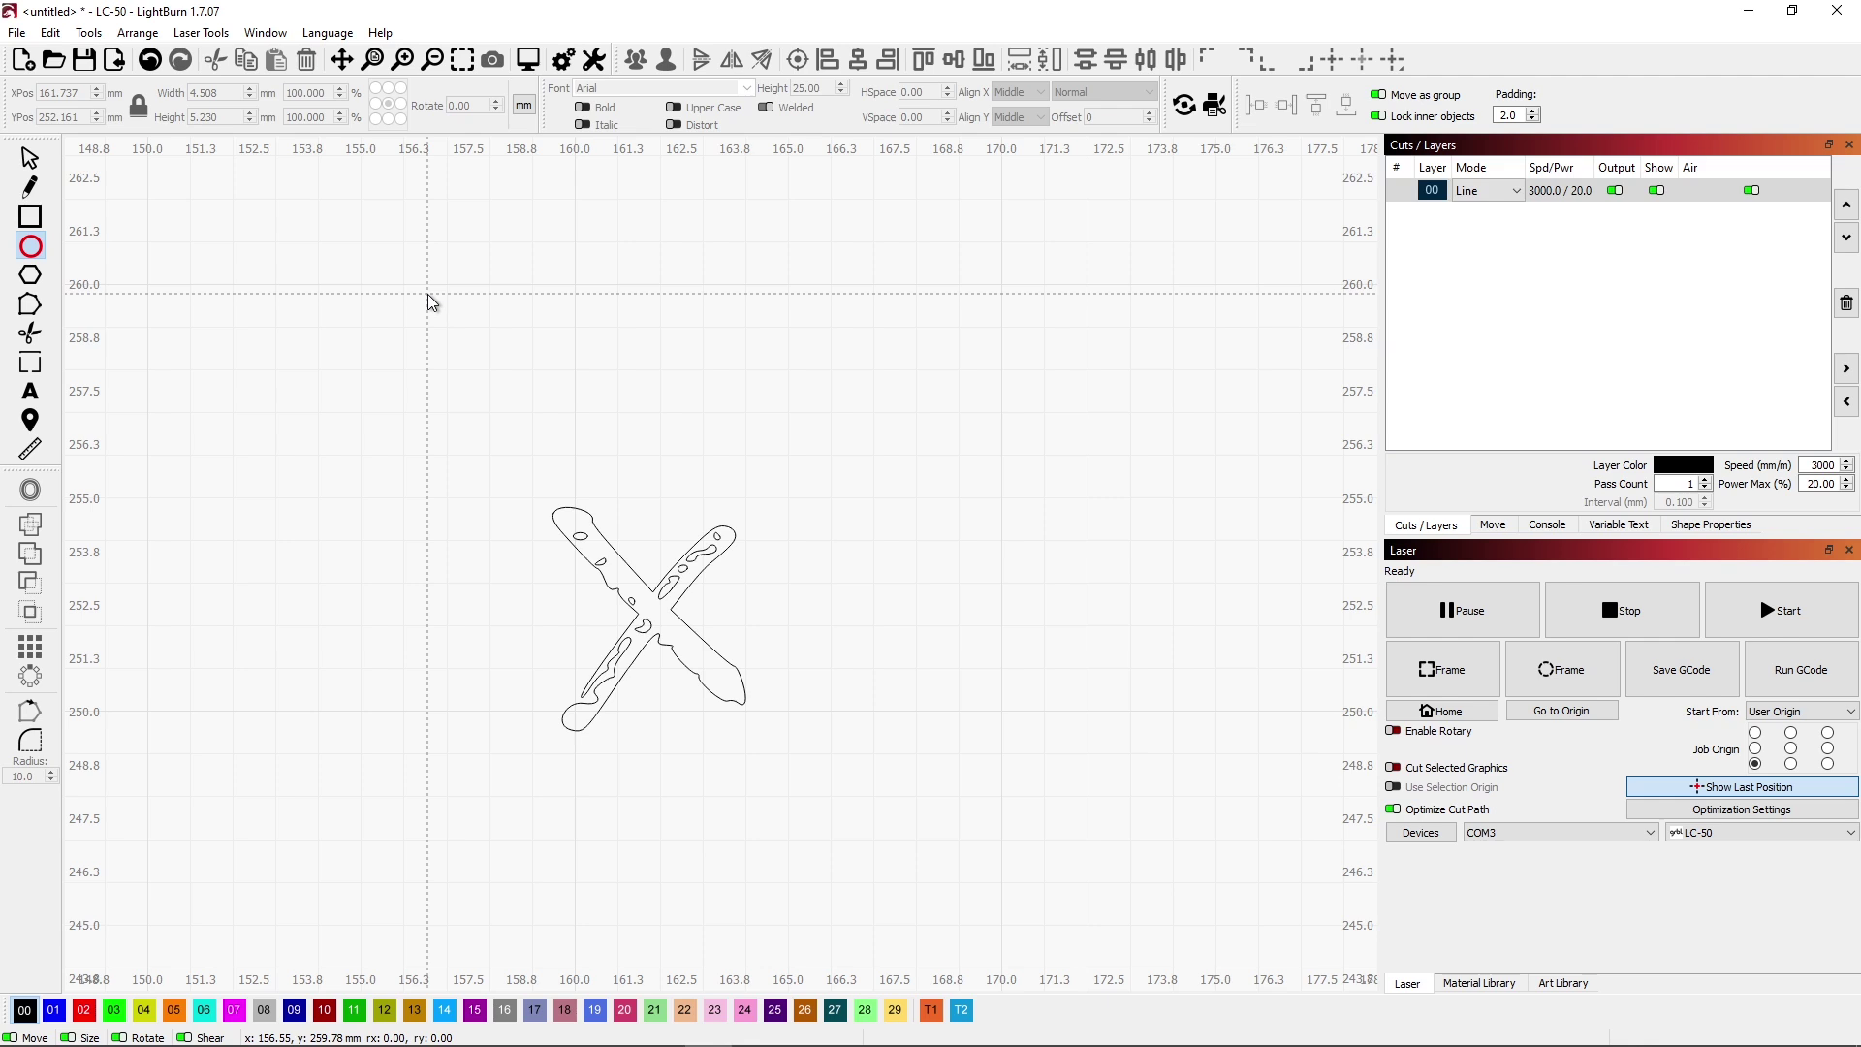
pyautogui.moveTo(427, 294); pyautogui.dragTo(919, 735)
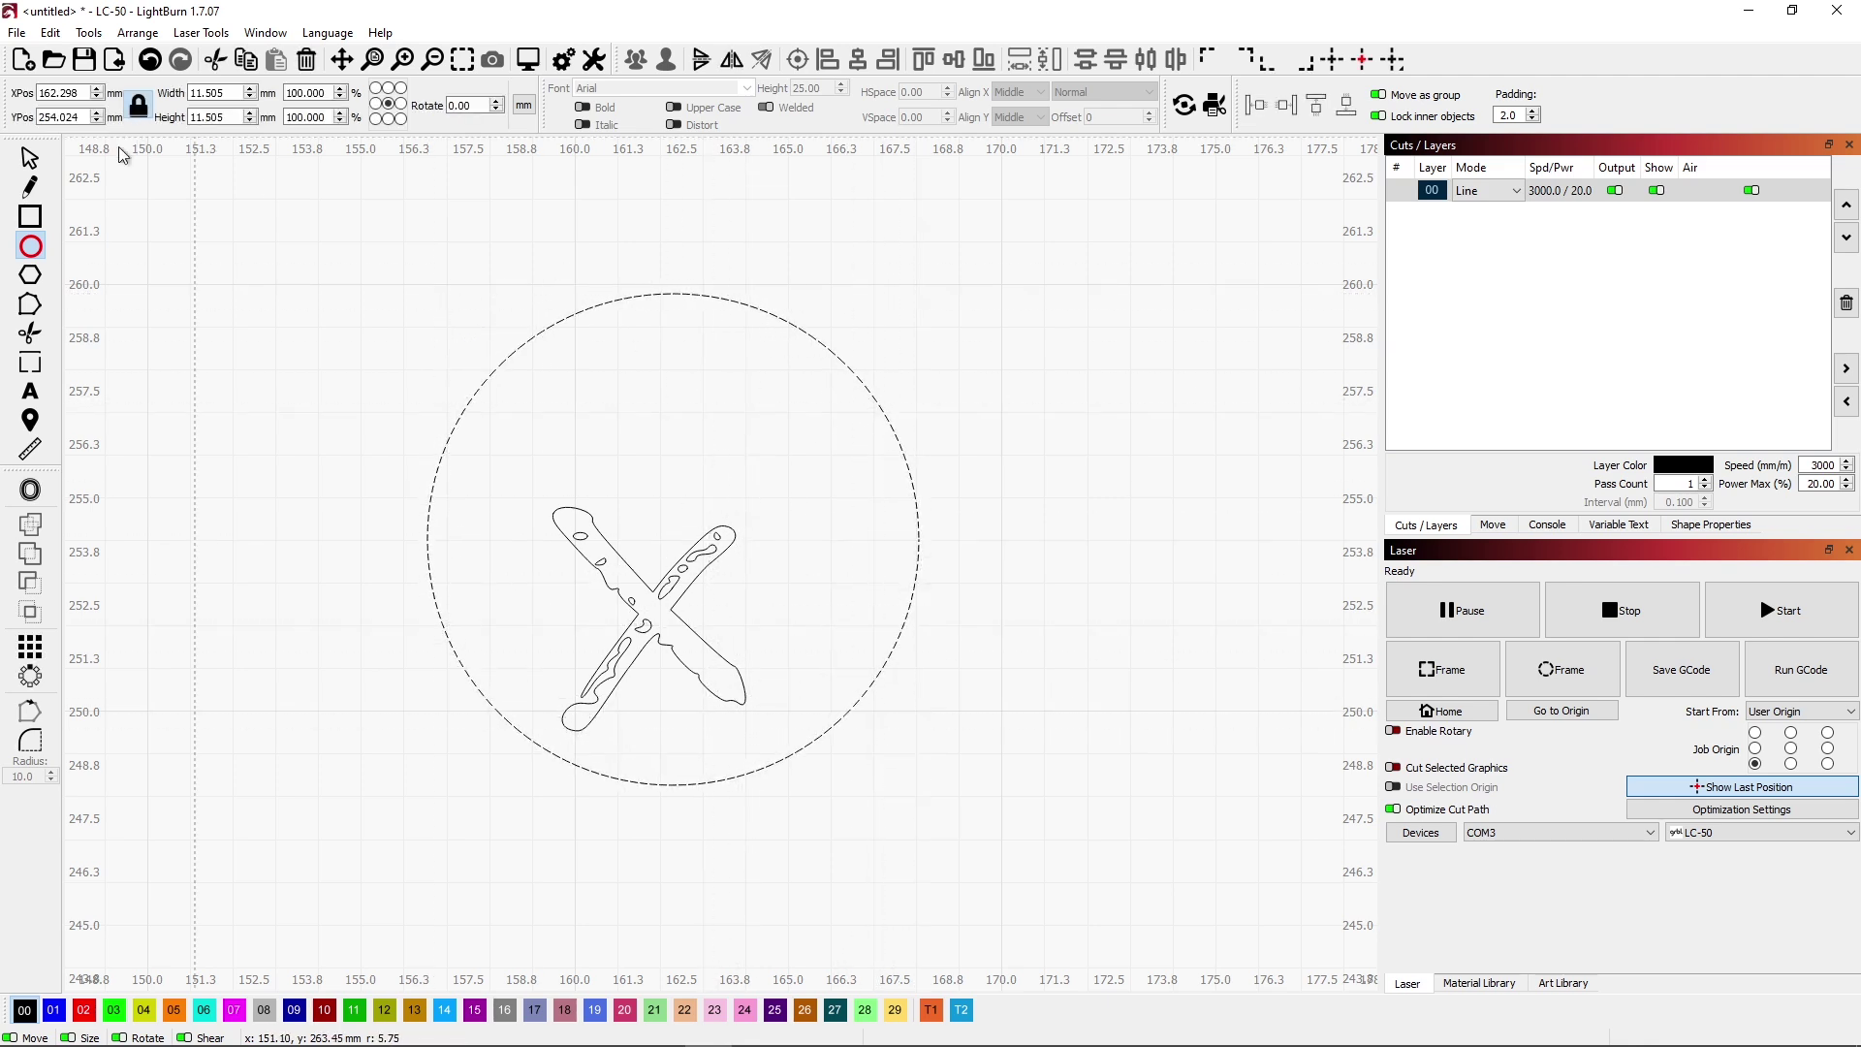
pyautogui.click(30, 160)
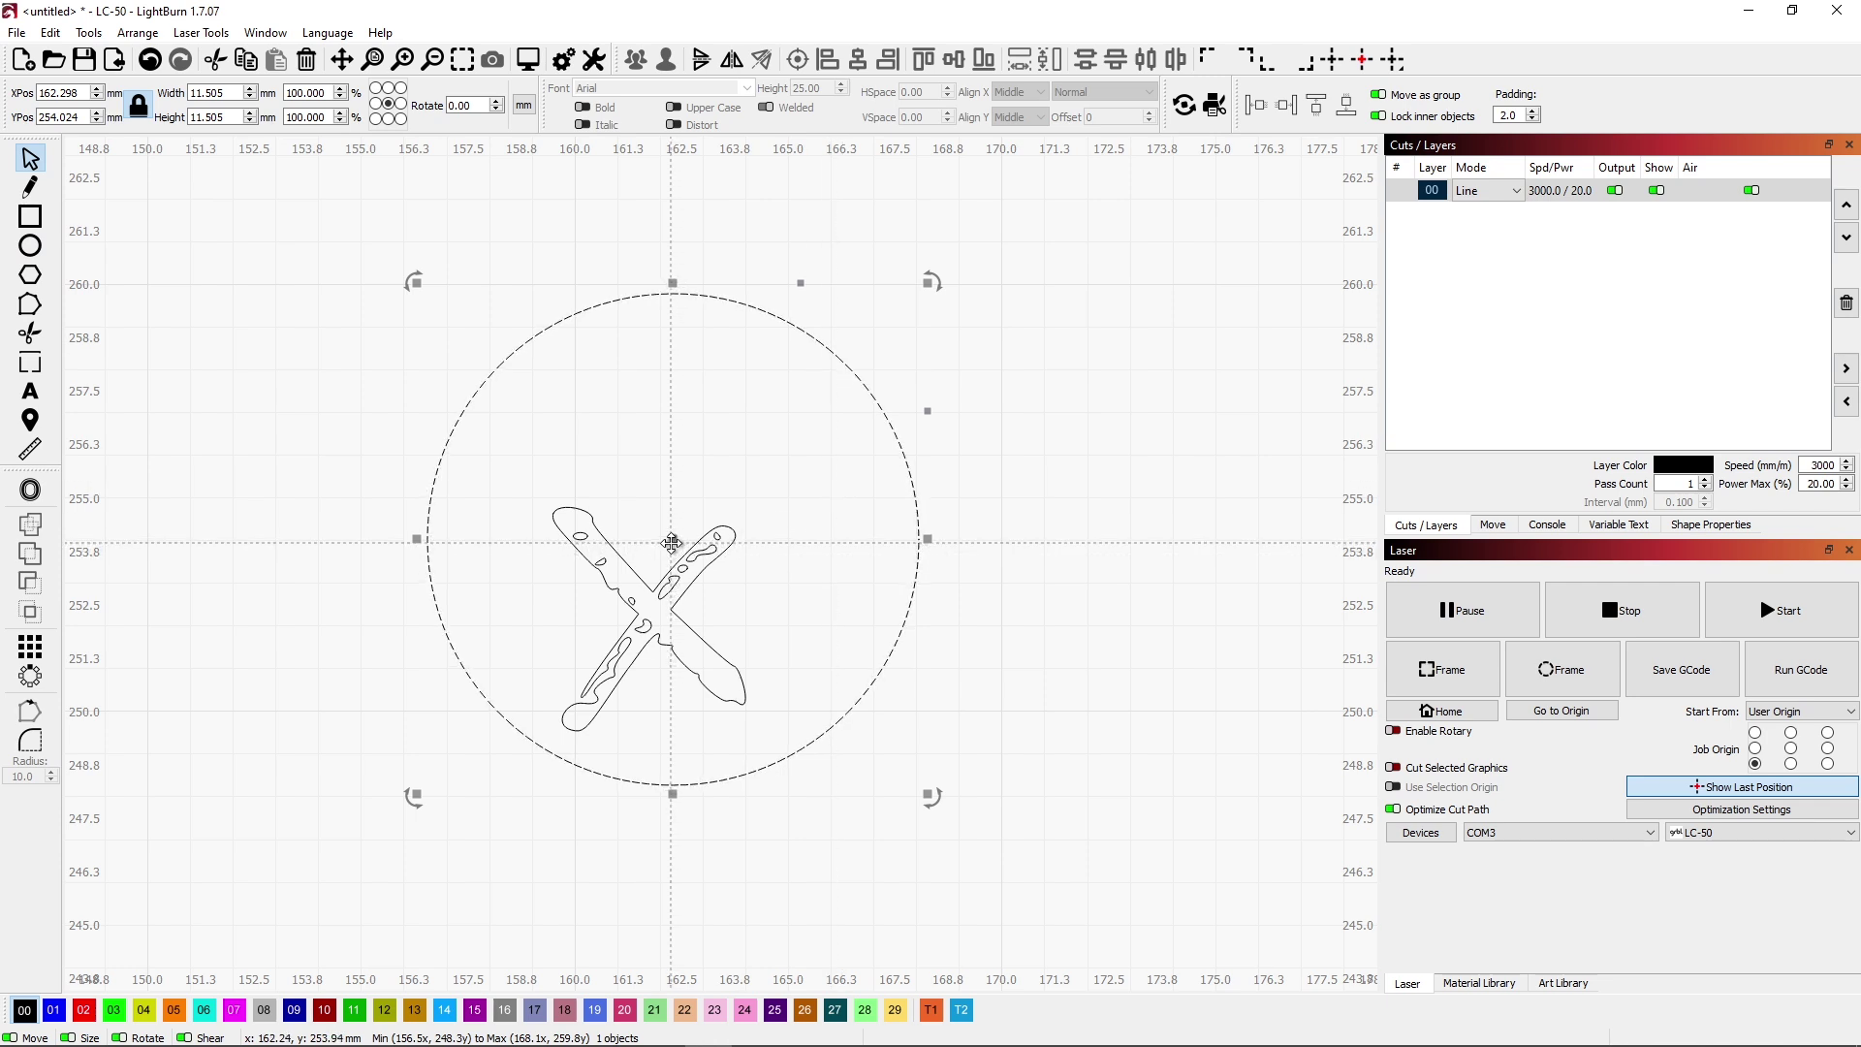
pyautogui.moveTo(677, 551); pyautogui.dragTo(656, 604)
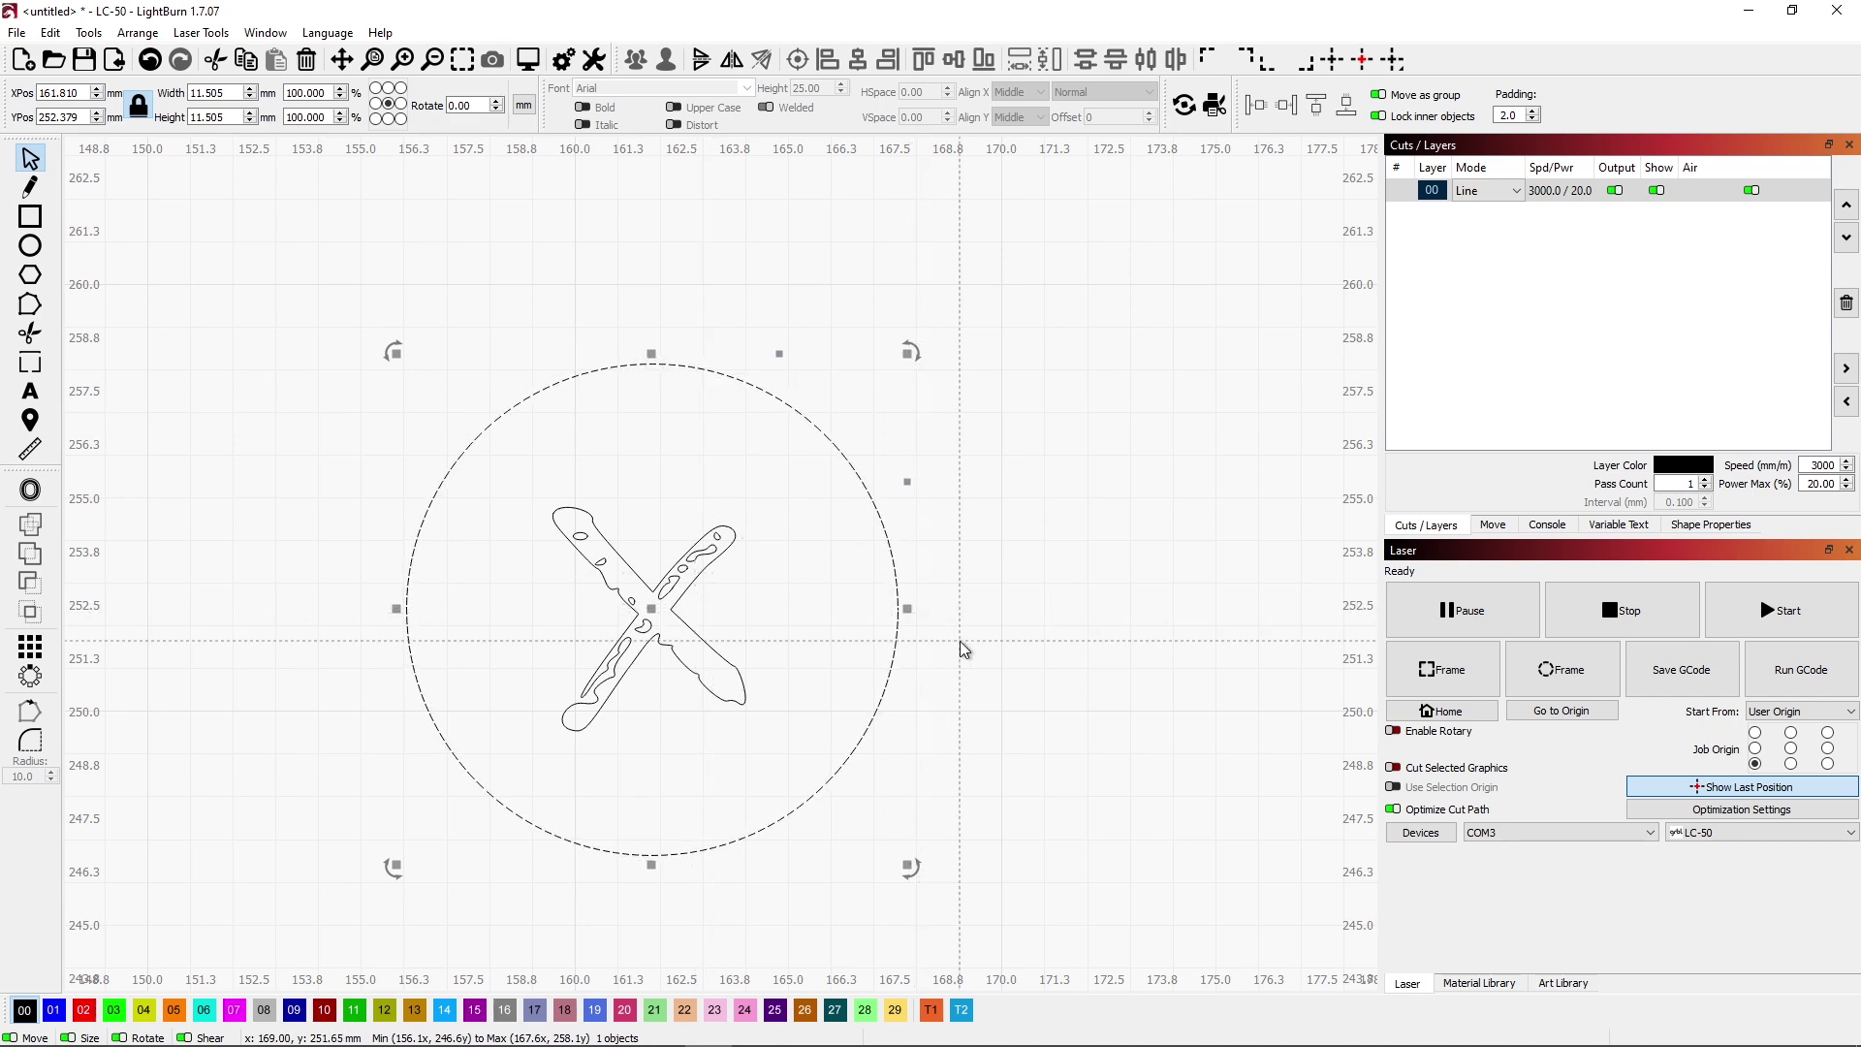
# Pan to the second, cross-shaped registration mark and select it for a close look.
pyautogui.scroll(-8, 959, 642)
pyautogui.moveTo(1358, 781); pyautogui.dragTo(520, 617)
pyautogui.moveTo(892, 948)
pyautogui.mouseDown()
pyautogui.moveTo(818, 769)
pyautogui.moveTo(698, 636)
pyautogui.mouseUp()
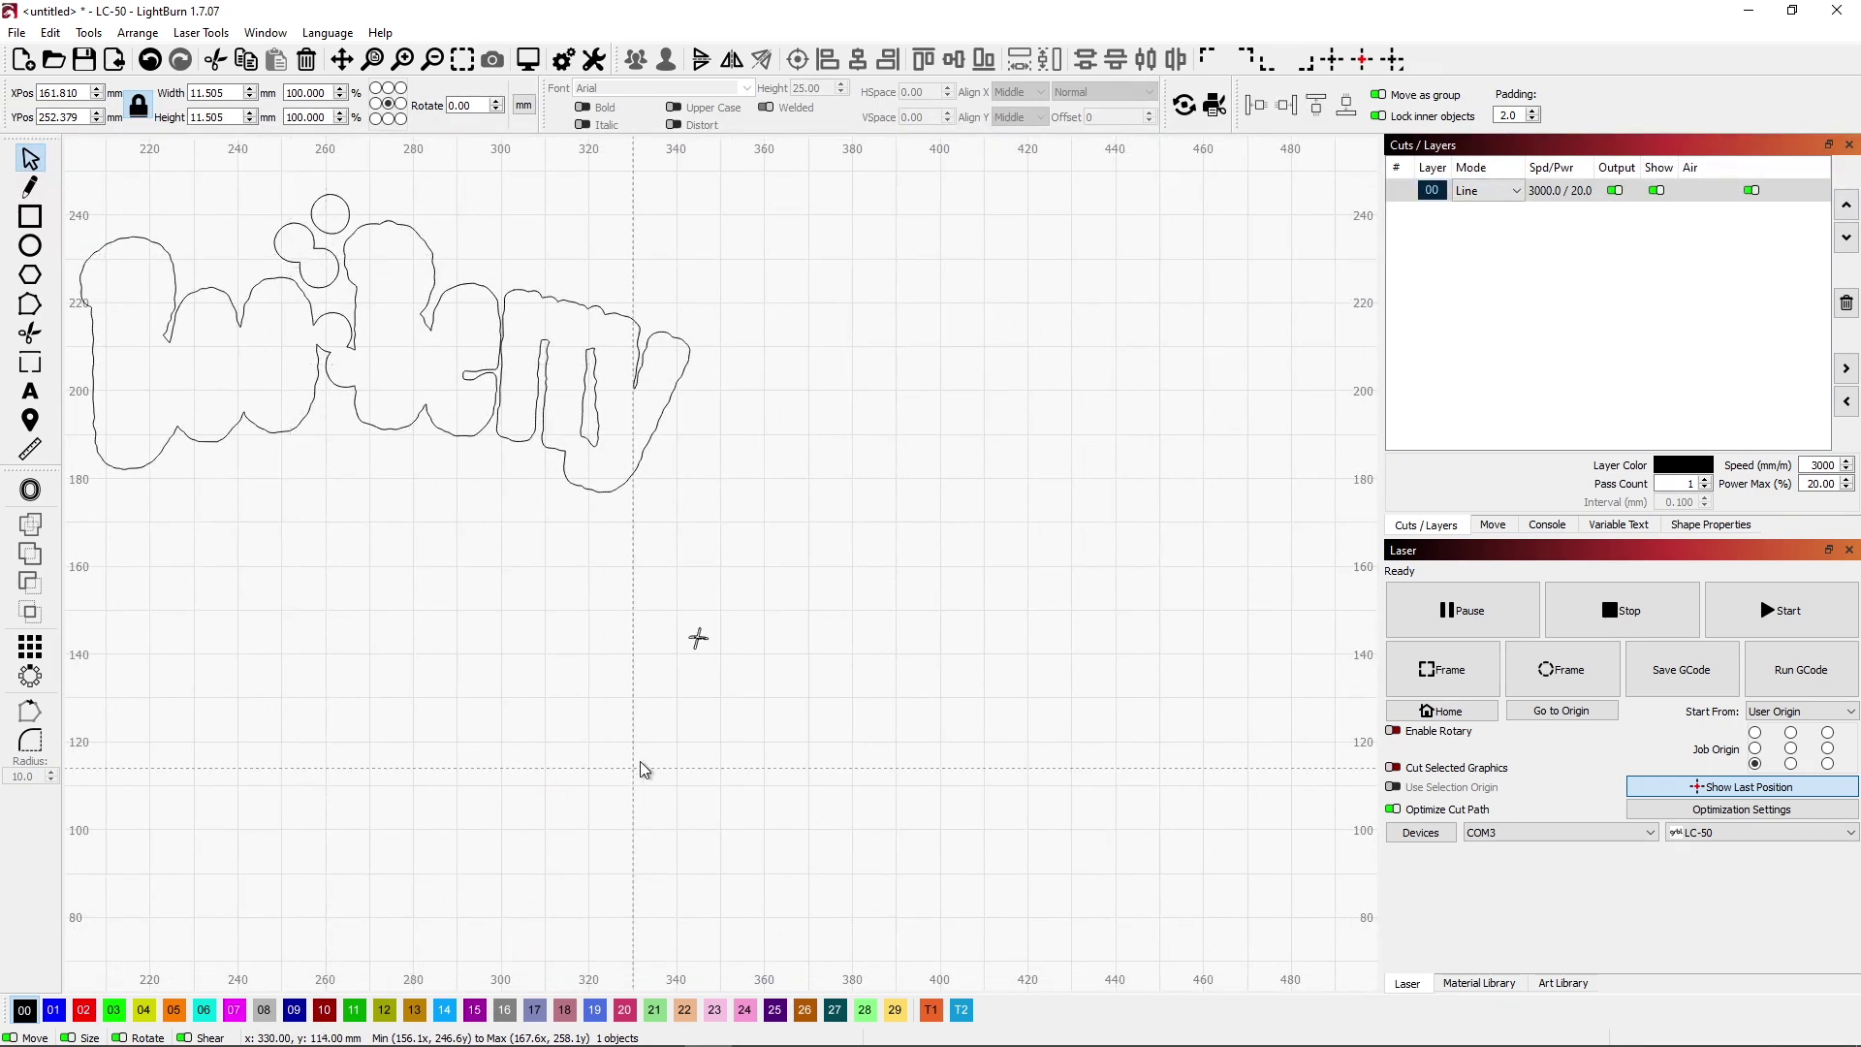
pyautogui.click(693, 636)
pyautogui.scroll(10, 694, 650)
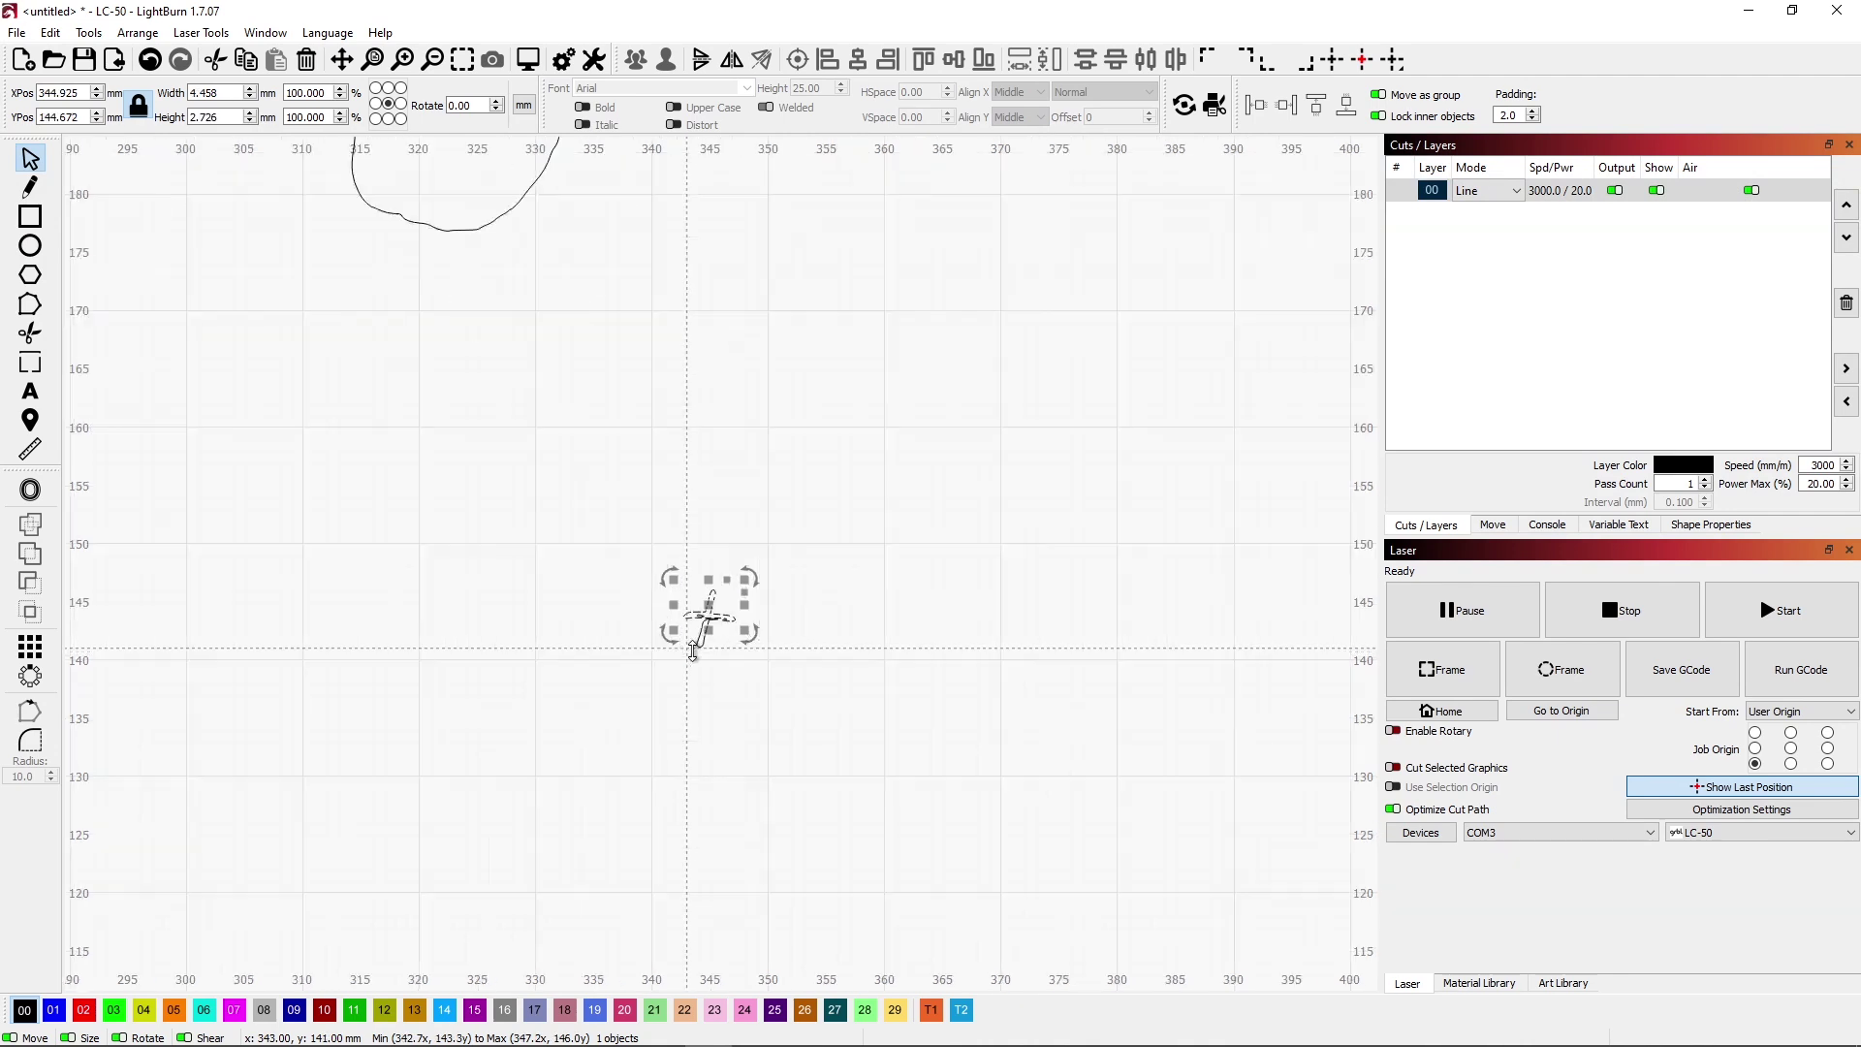
pyautogui.click(583, 562)
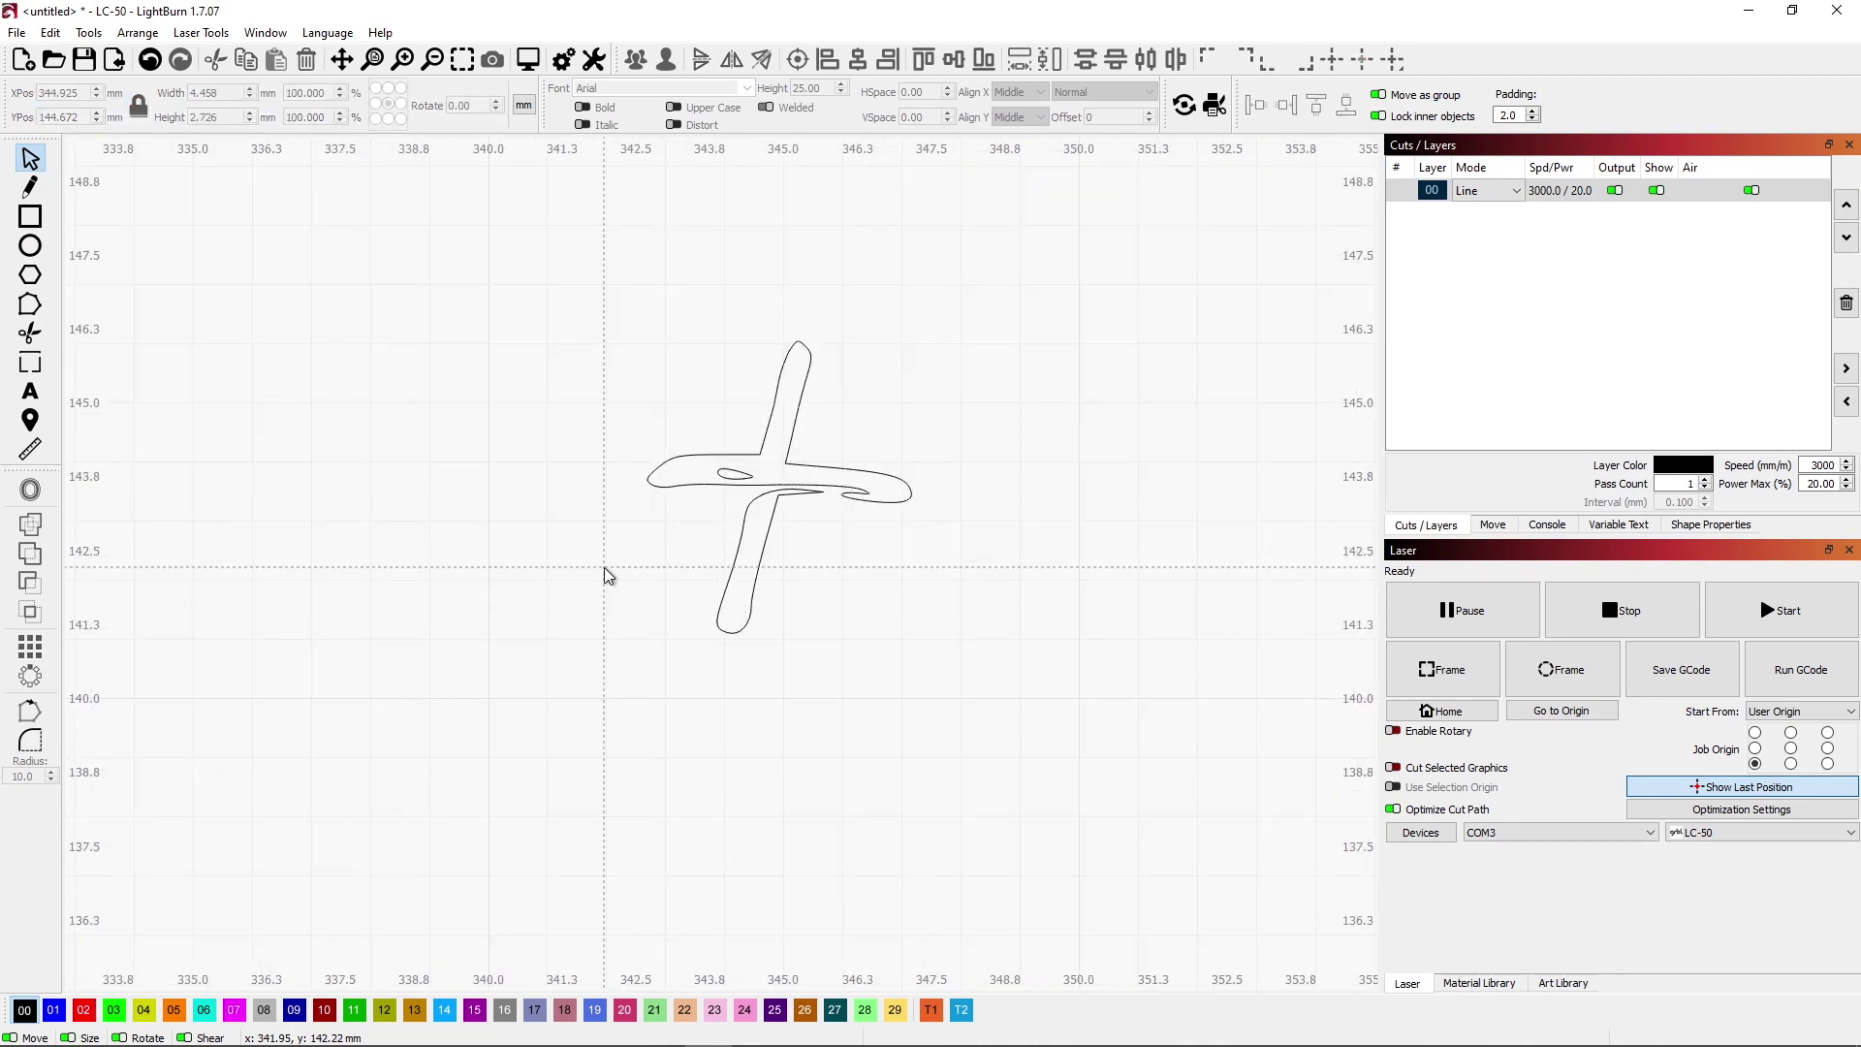
# Draw a 10.329 mm circle around the cross registration mark and centre it on the mark.
pyautogui.click(29, 250)
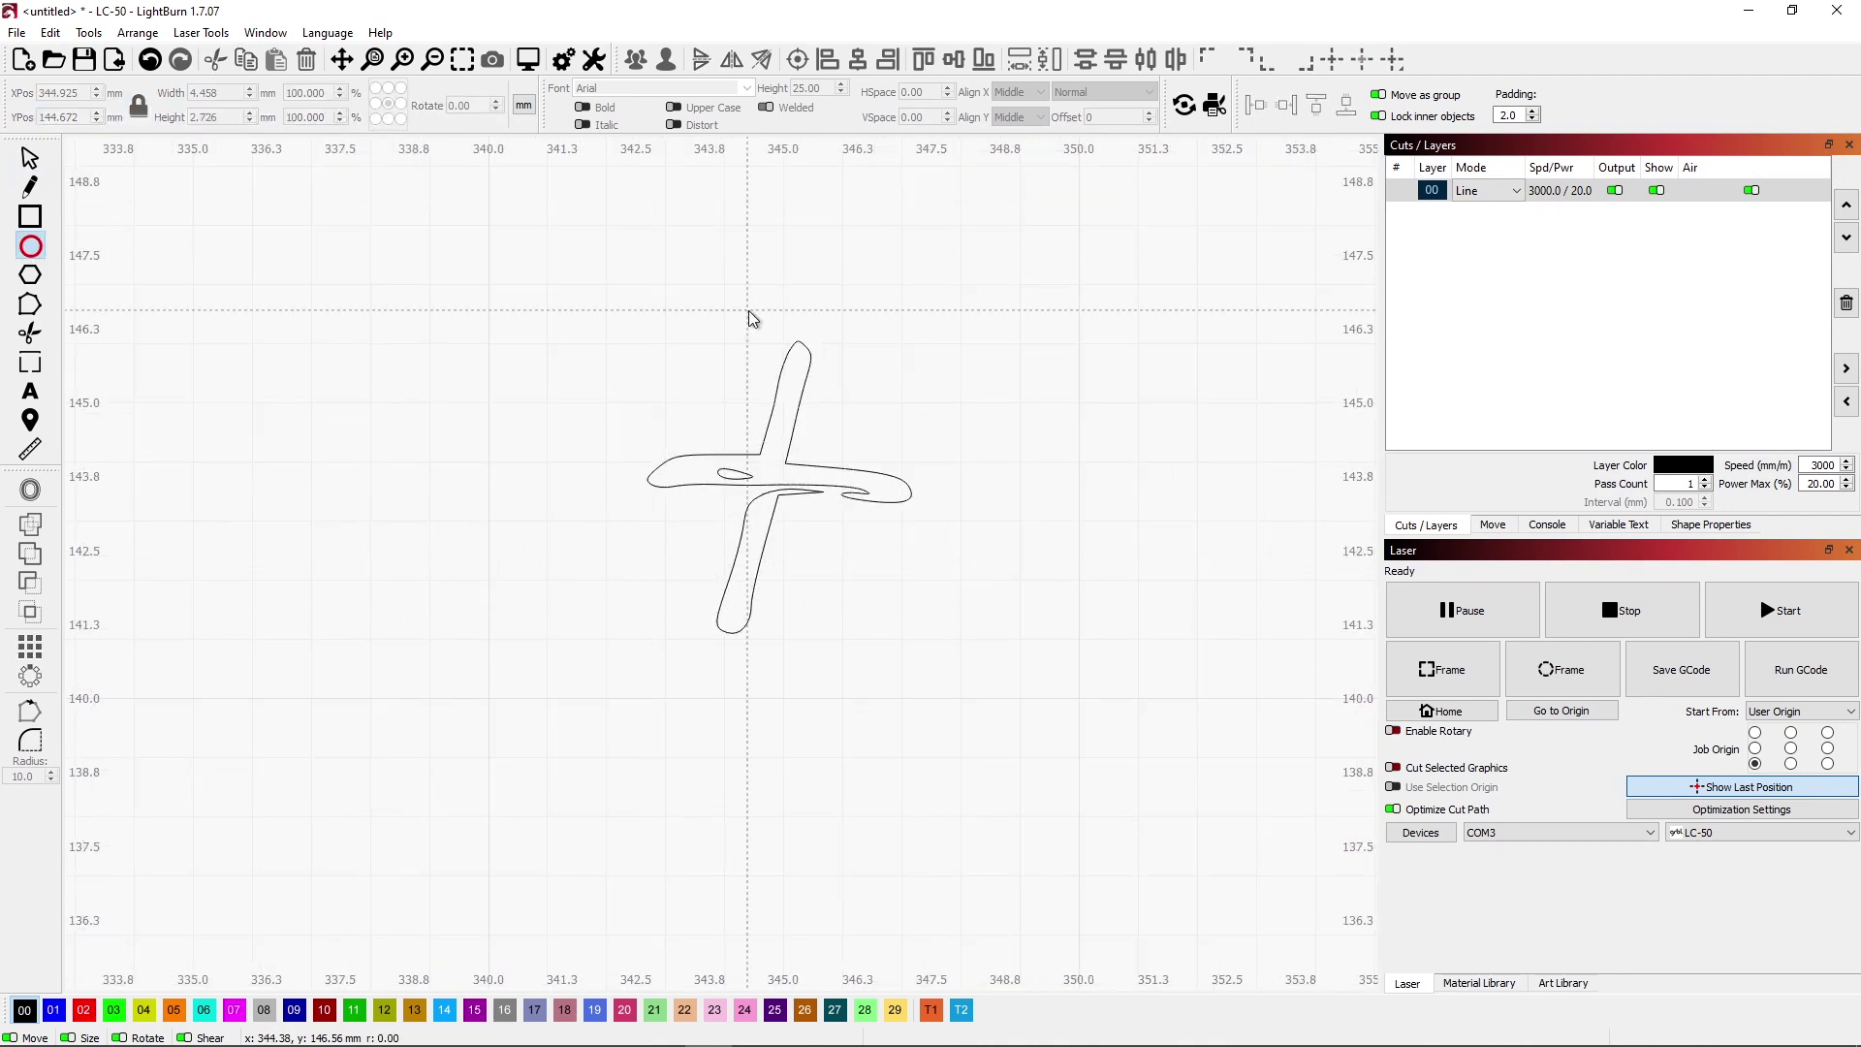
pyautogui.moveTo(477, 267)
pyautogui.mouseDown()
pyautogui.moveTo(954, 719)
pyautogui.moveTo(1121, 714)
pyautogui.moveTo(1088, 678)
pyautogui.mouseUp()
pyautogui.press('ctrl')
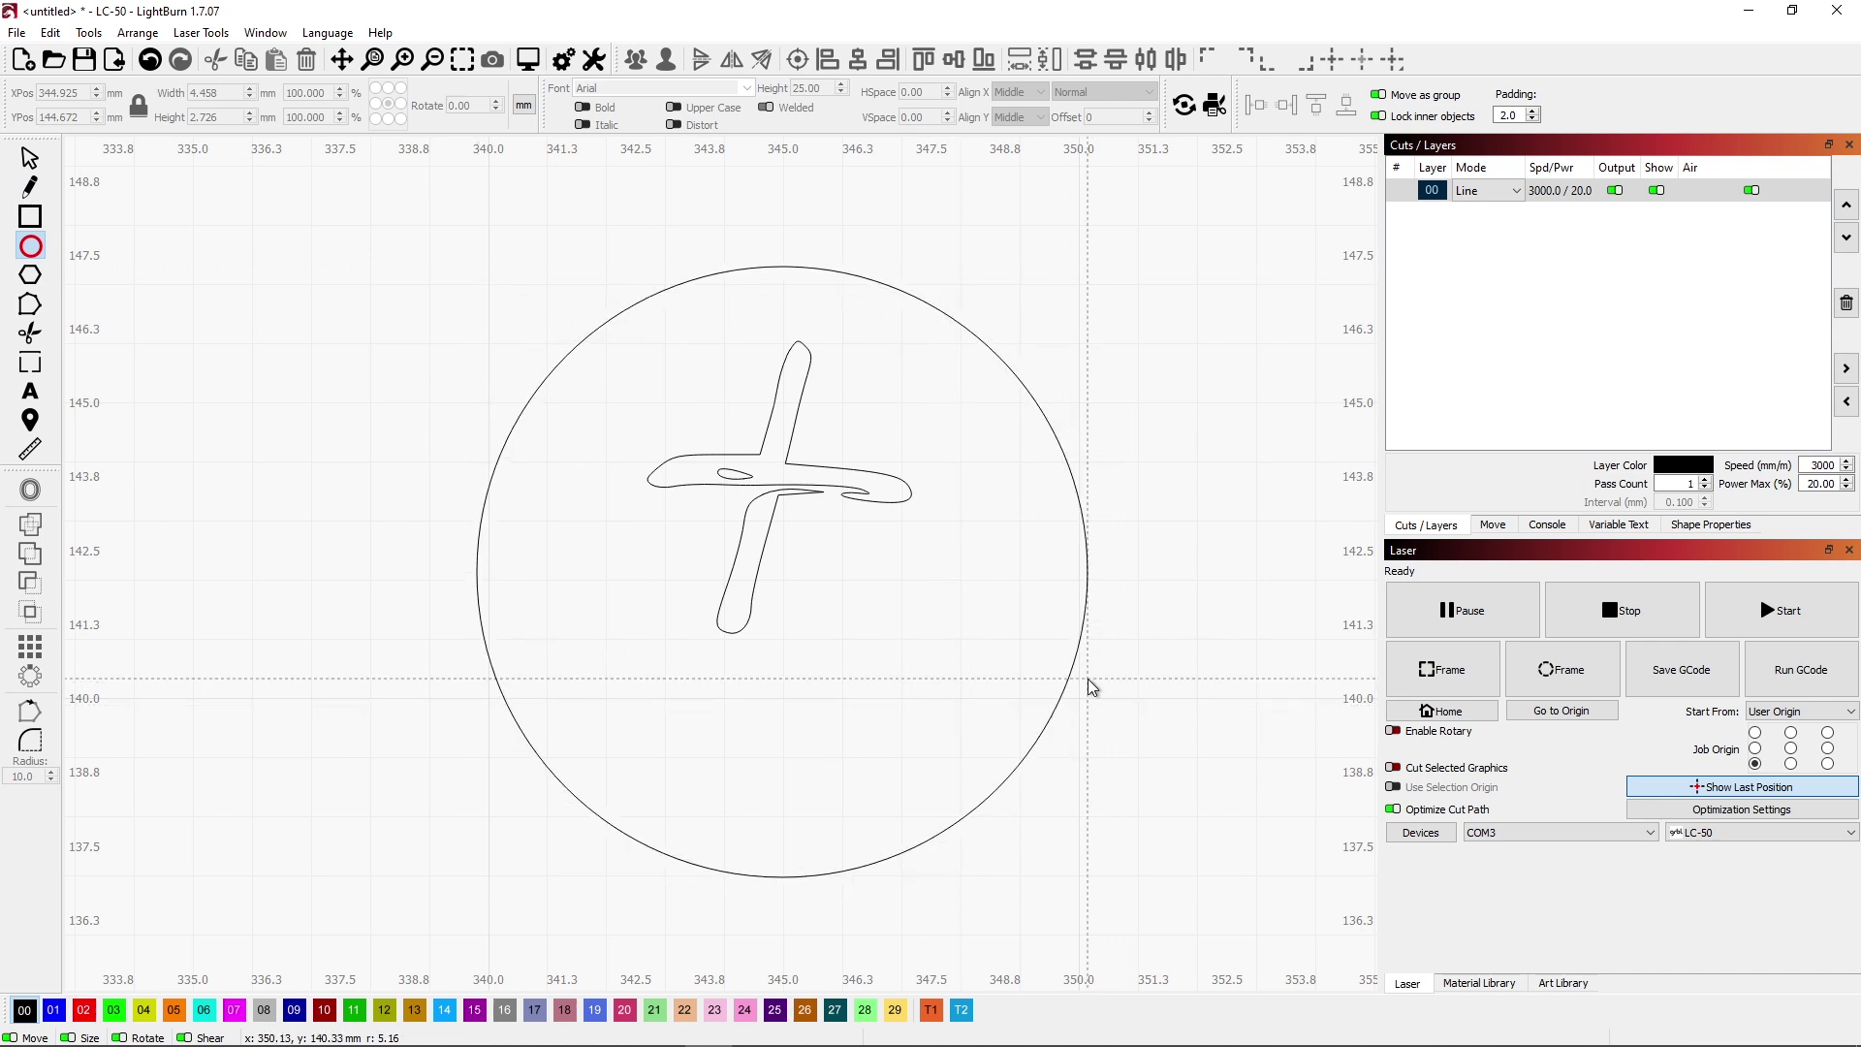
pyautogui.moveTo(1088, 678); pyautogui.dragTo(1087, 679)
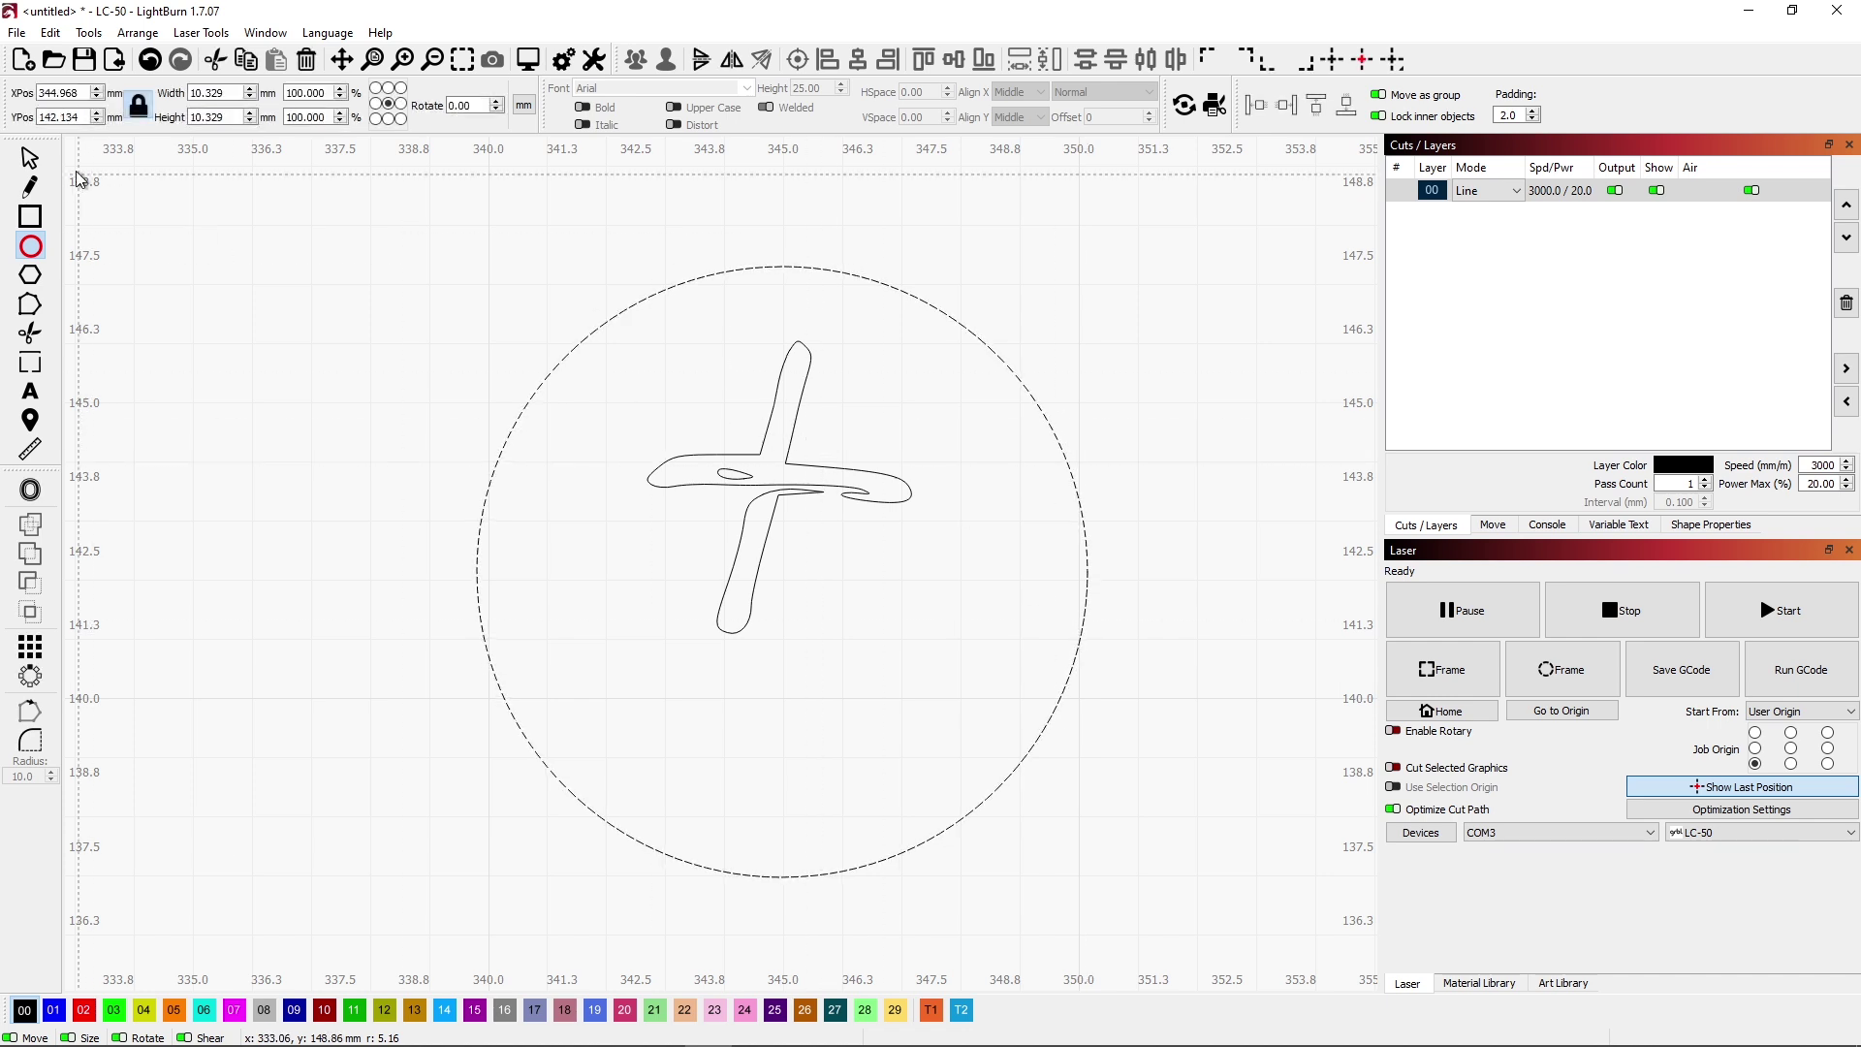
pyautogui.click(30, 158)
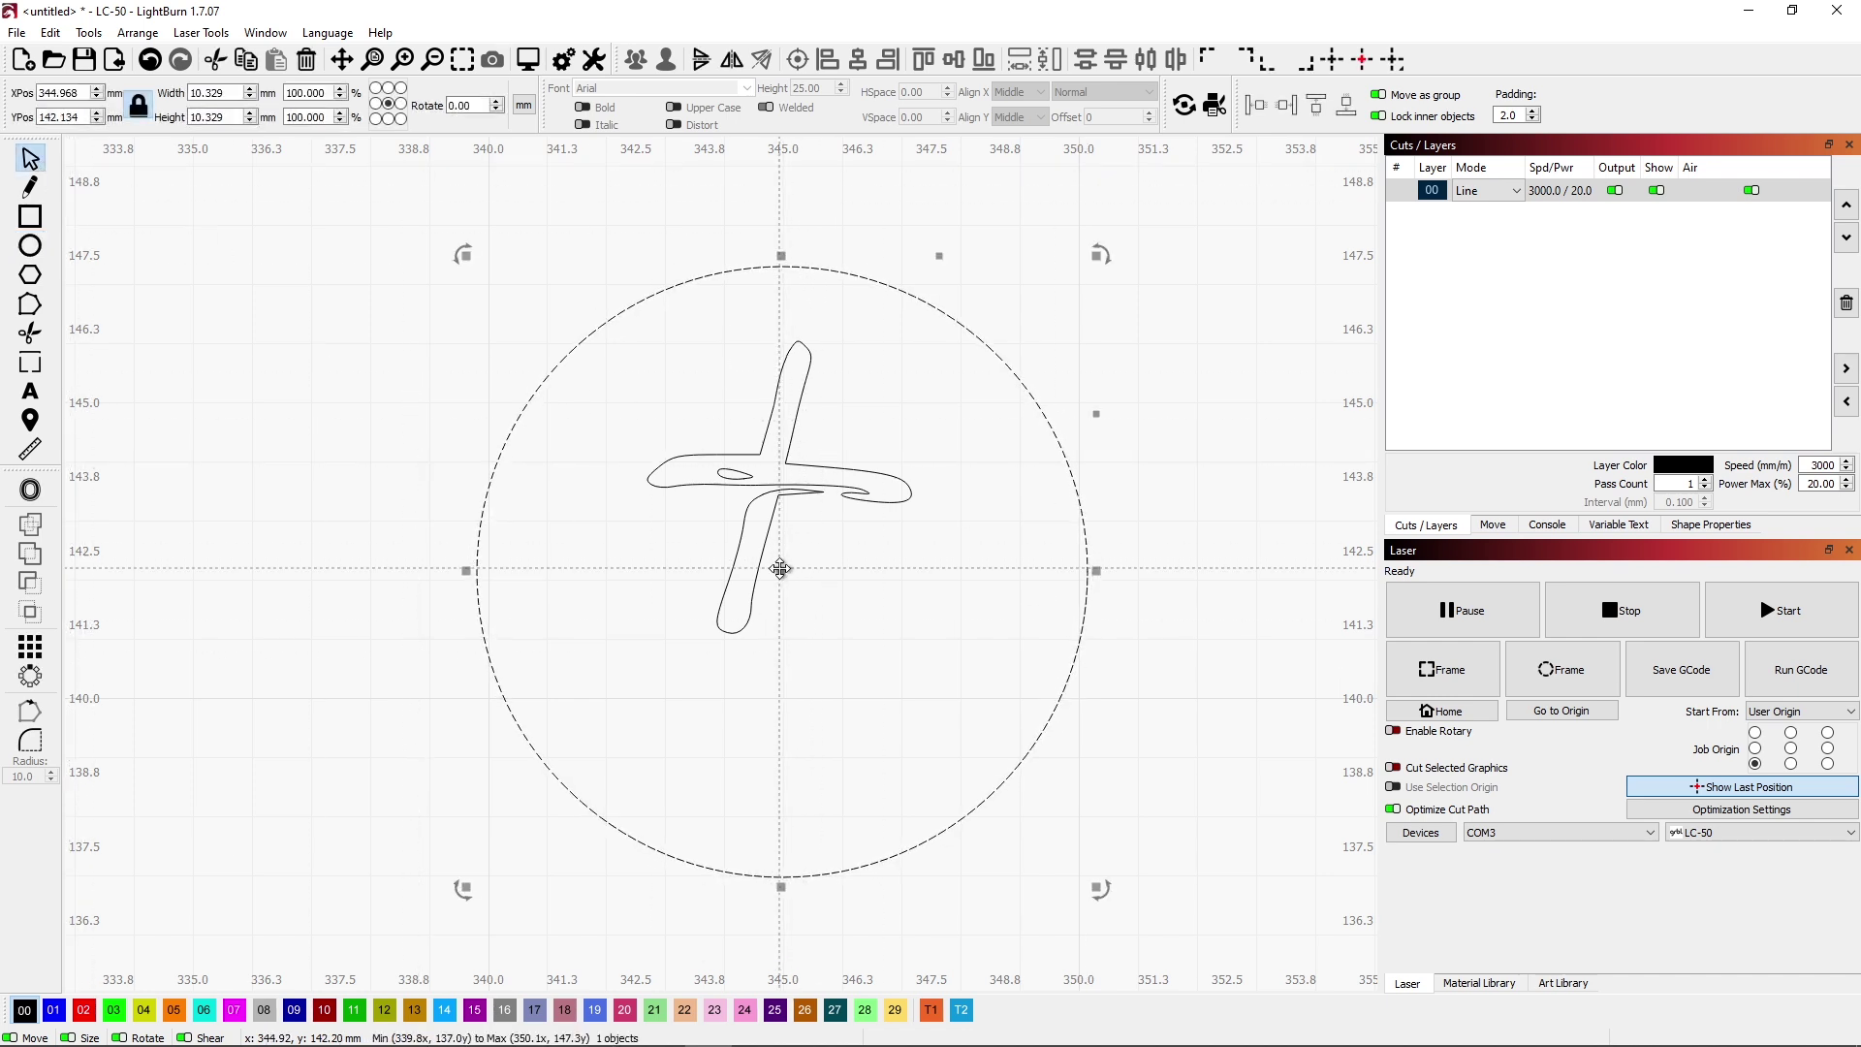
pyautogui.moveTo(775, 559); pyautogui.dragTo(772, 479)
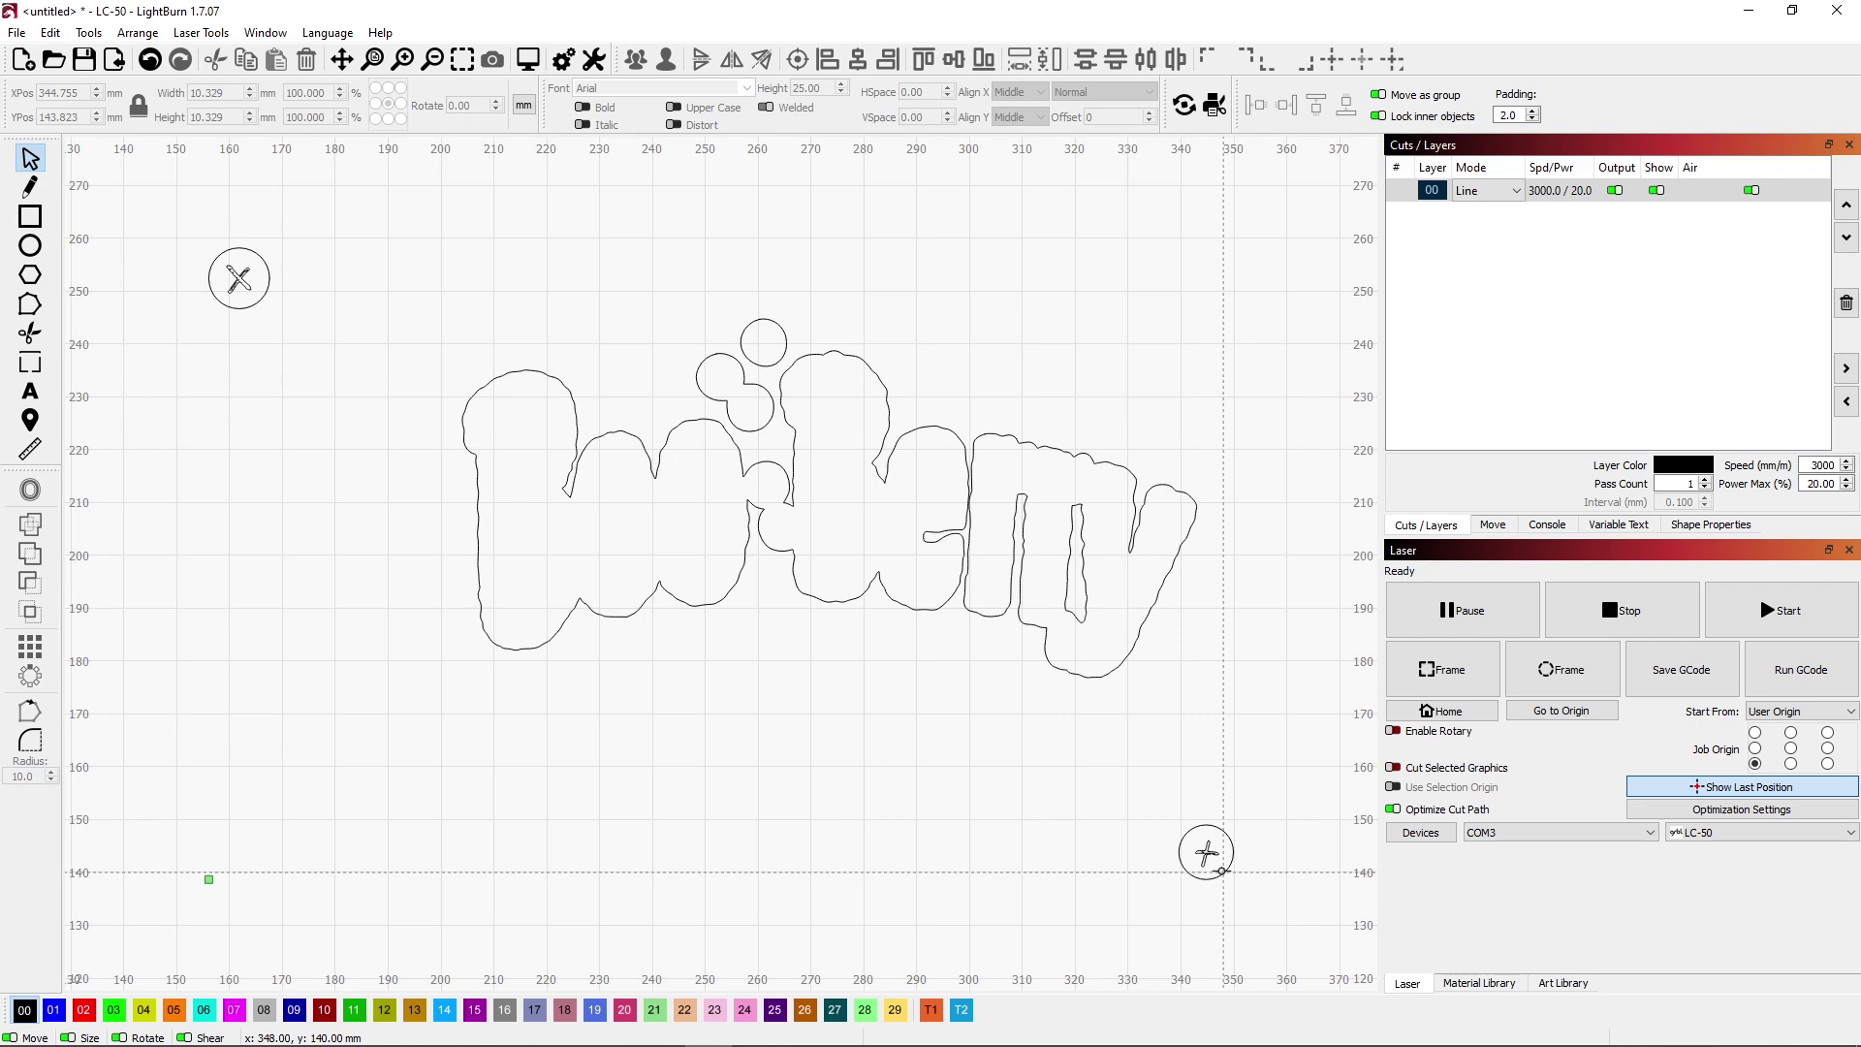
# Put the cross mark and the X mark on the T1 tool layer.
pyautogui.moveTo(1230, 872); pyautogui.dragTo(1206, 853)
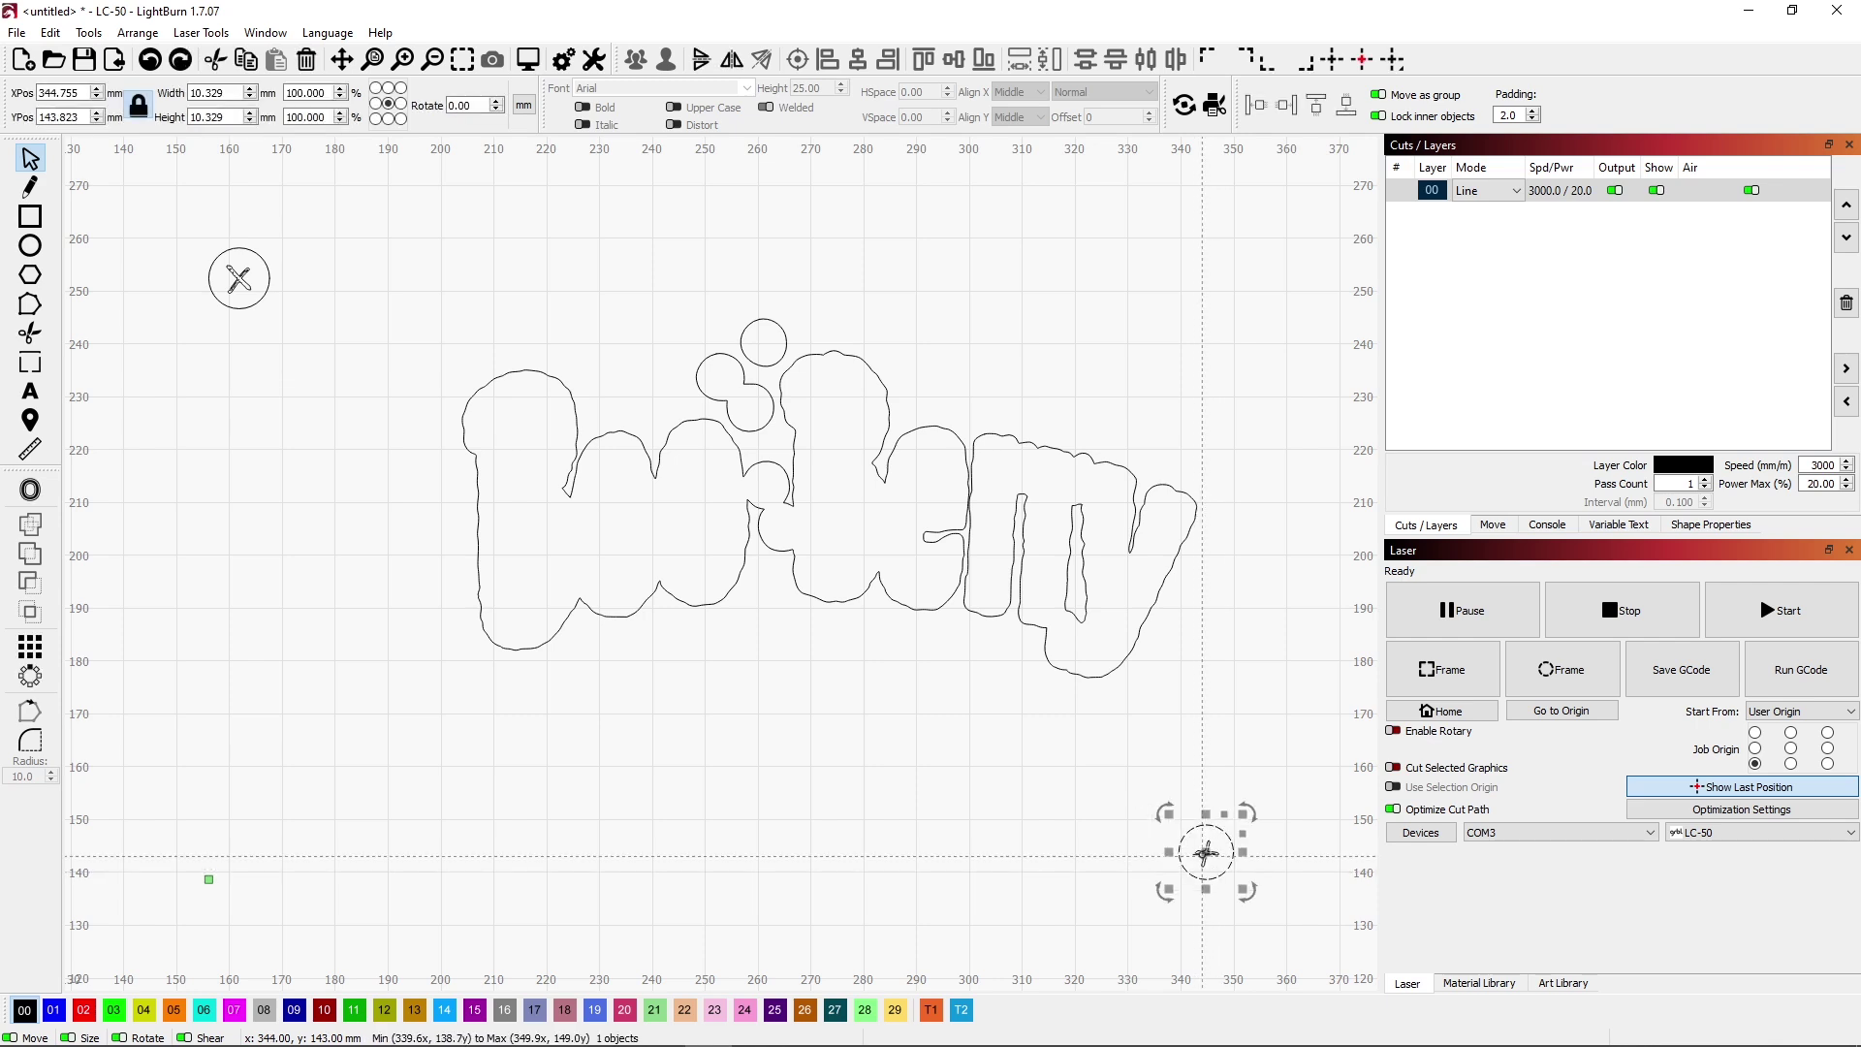
pyautogui.hotkey('ctrl', 'z')
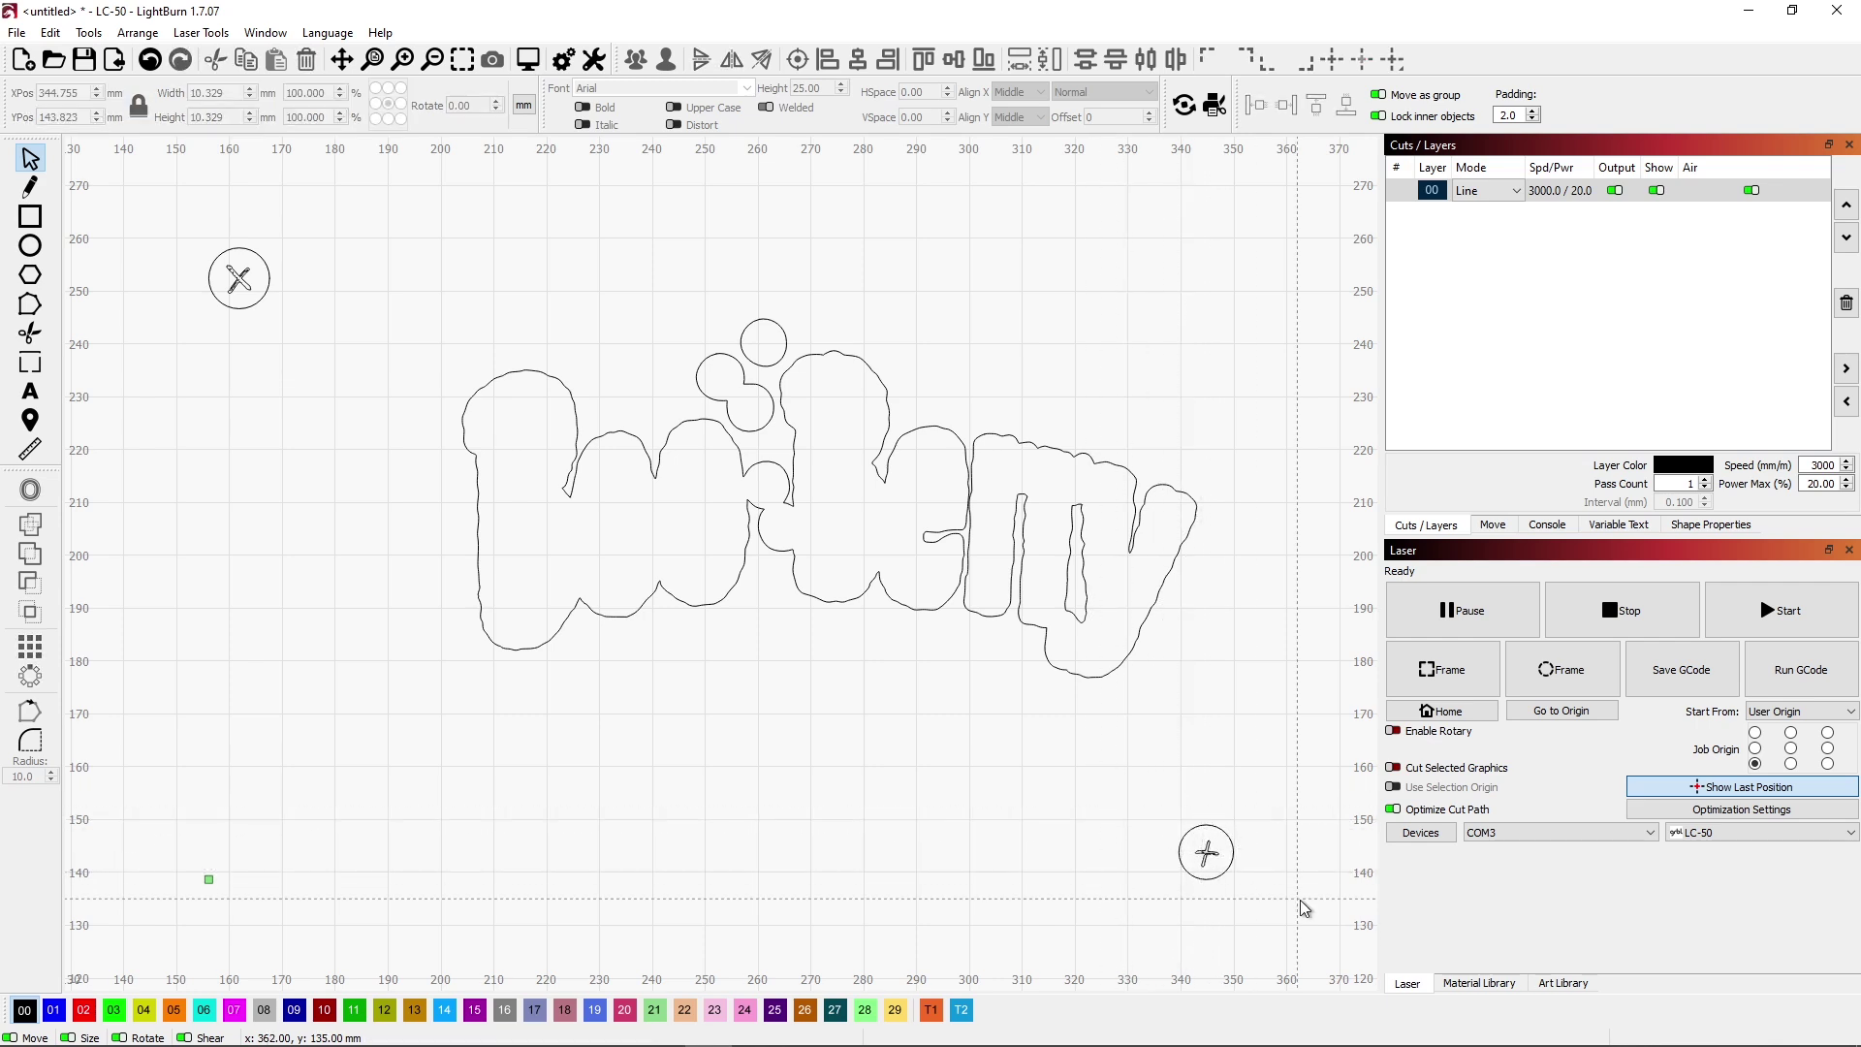
pyautogui.click(1202, 850)
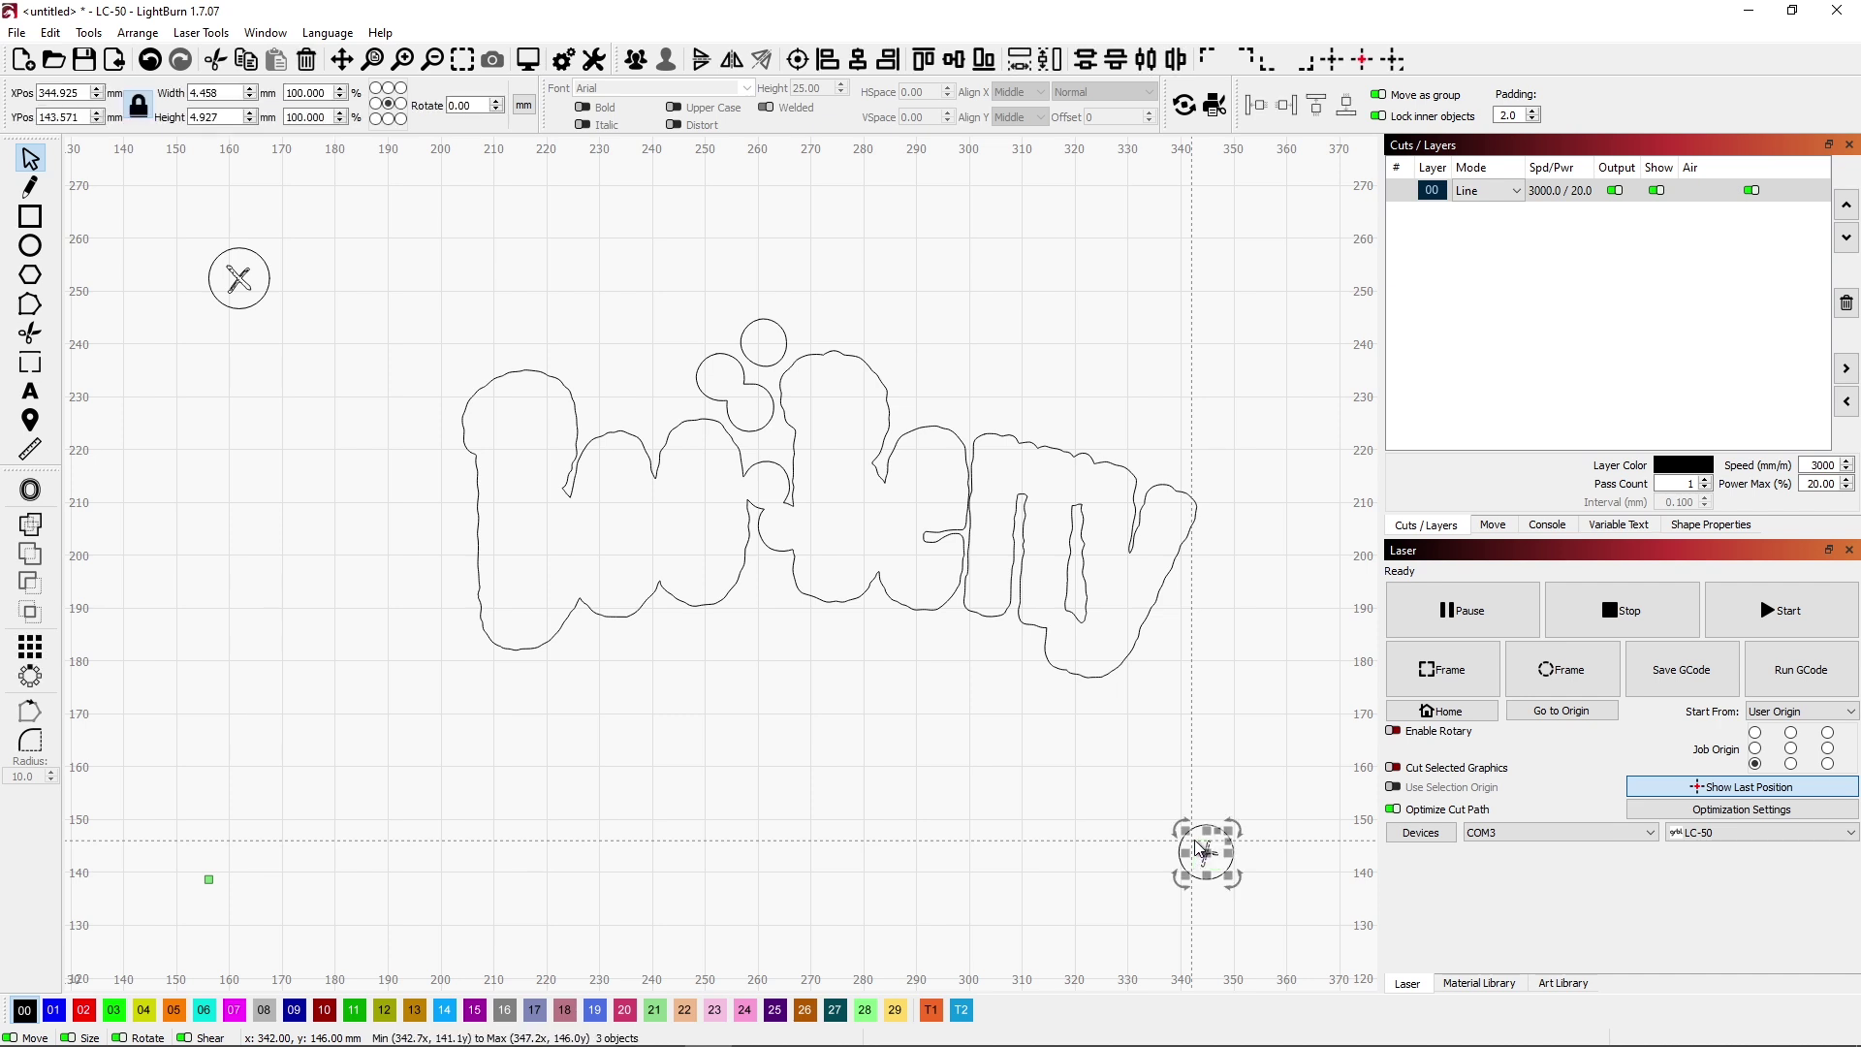
pyautogui.click(931, 1011)
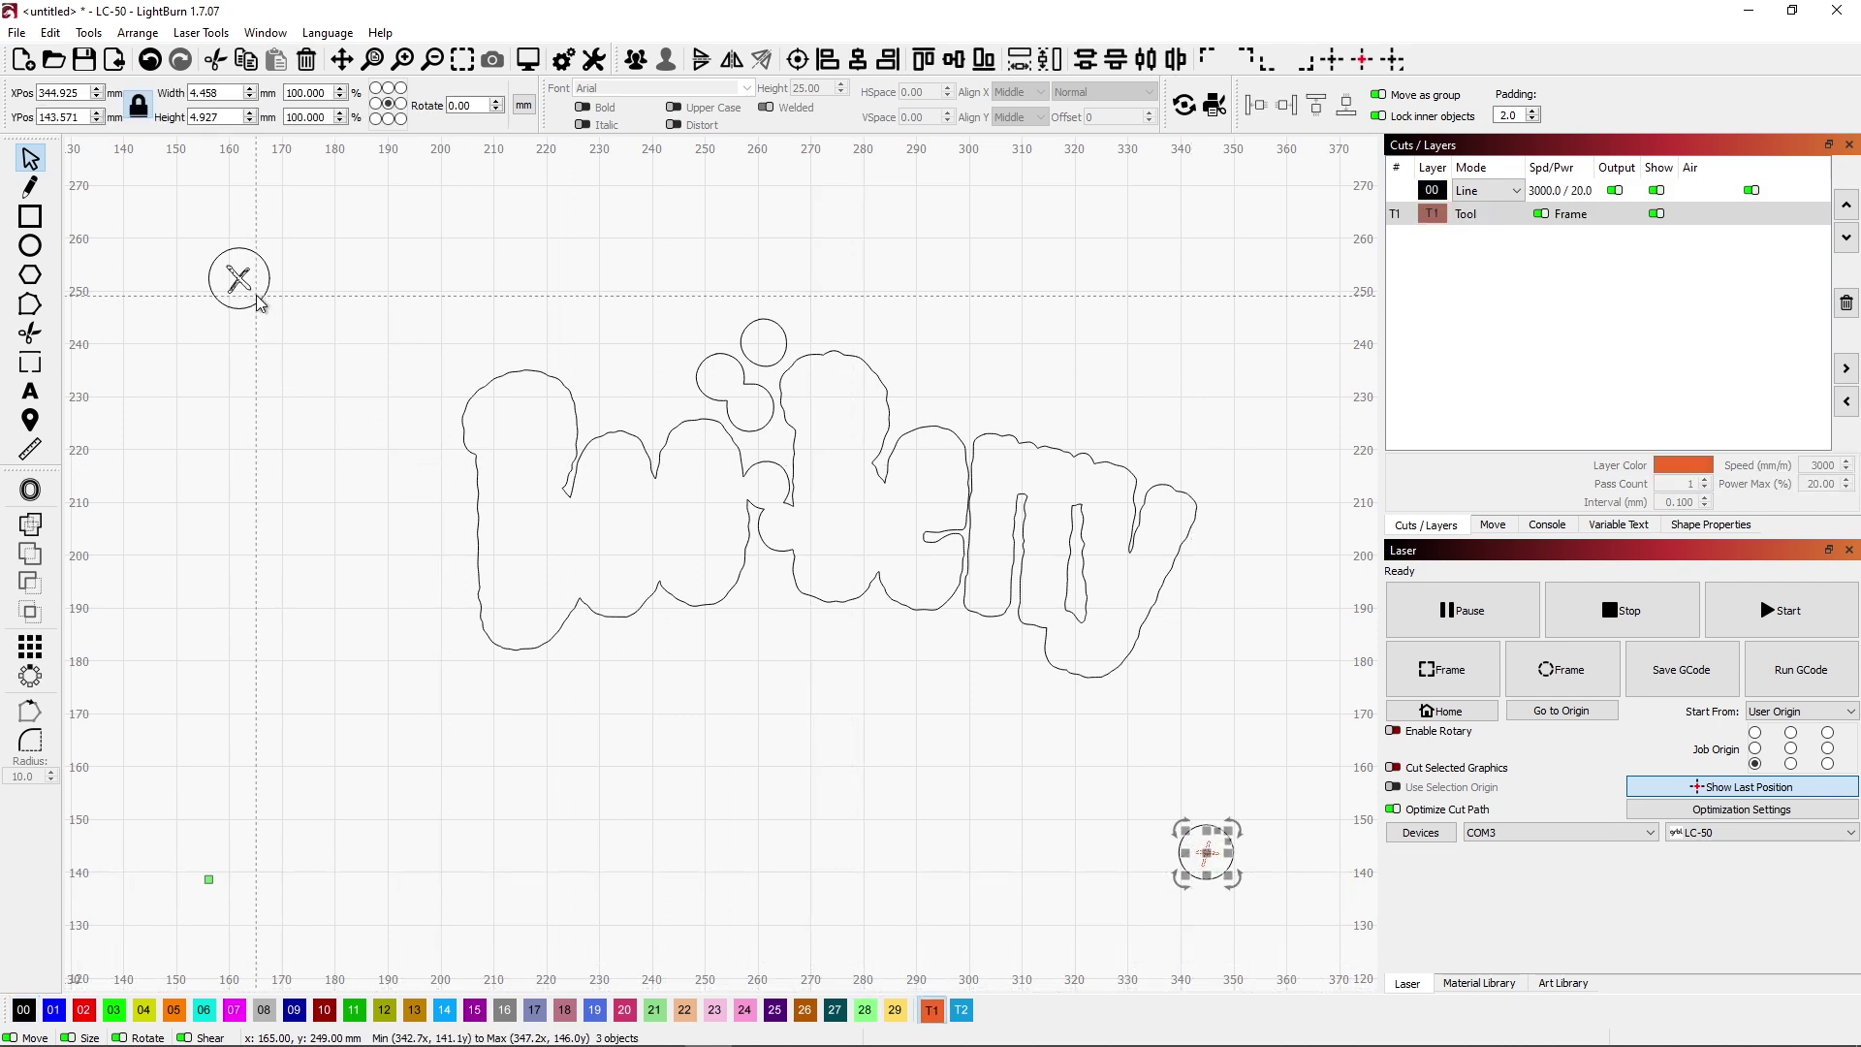
pyautogui.moveTo(264, 306); pyautogui.dragTo(217, 256)
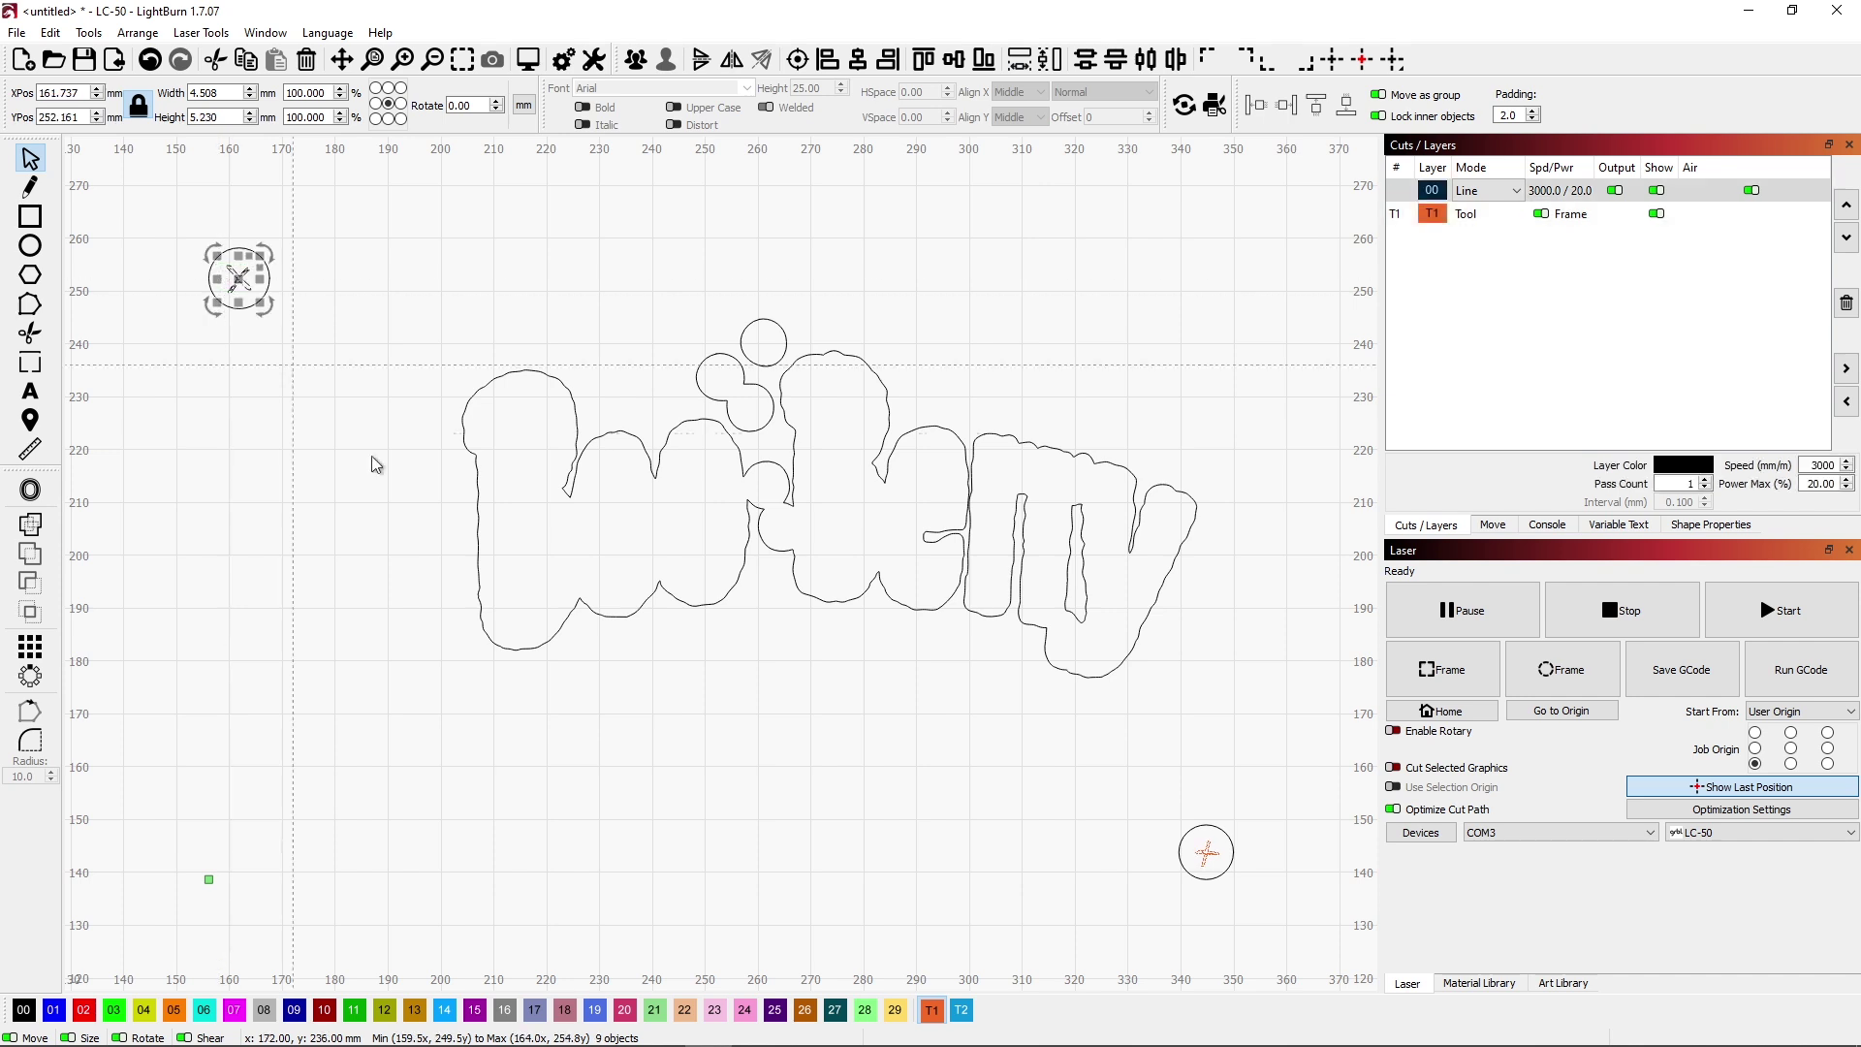
pyautogui.click(930, 1011)
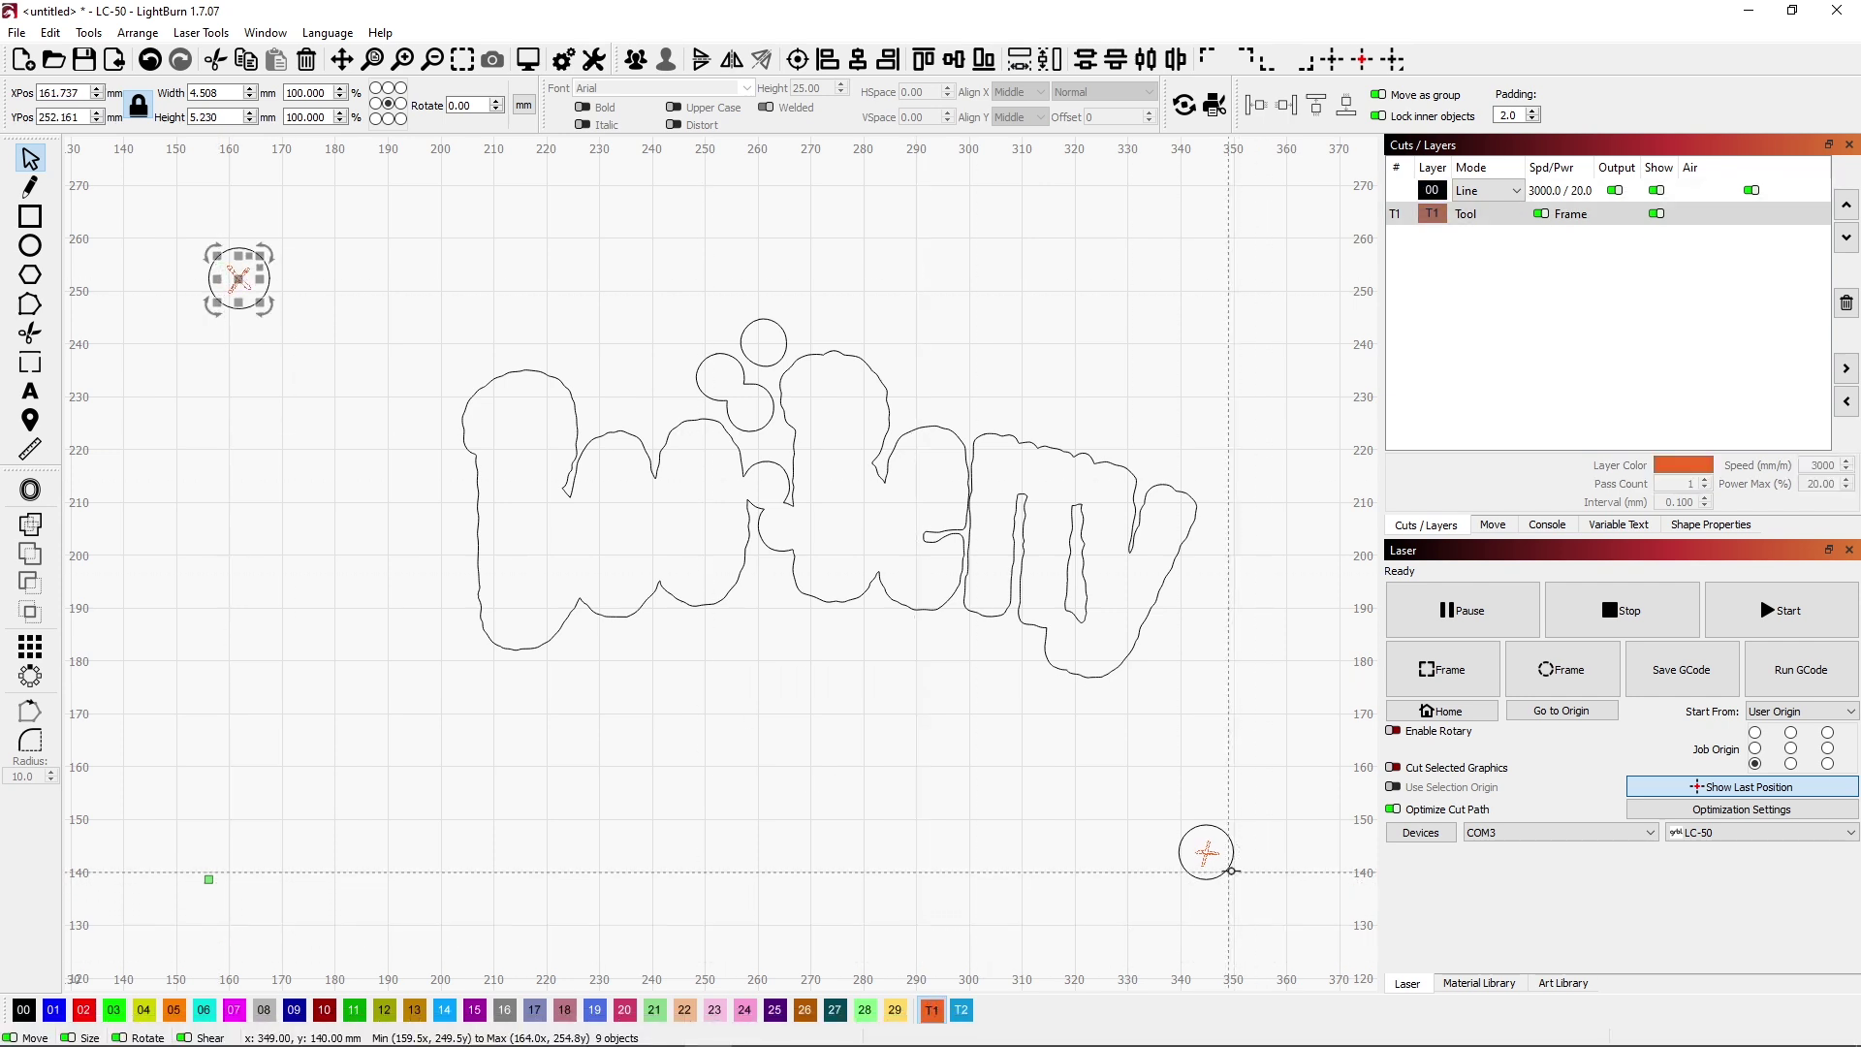
# Put both circles around the registration marks on the T2 tool layer.
pyautogui.click(1230, 869)
pyautogui.click(961, 1011)
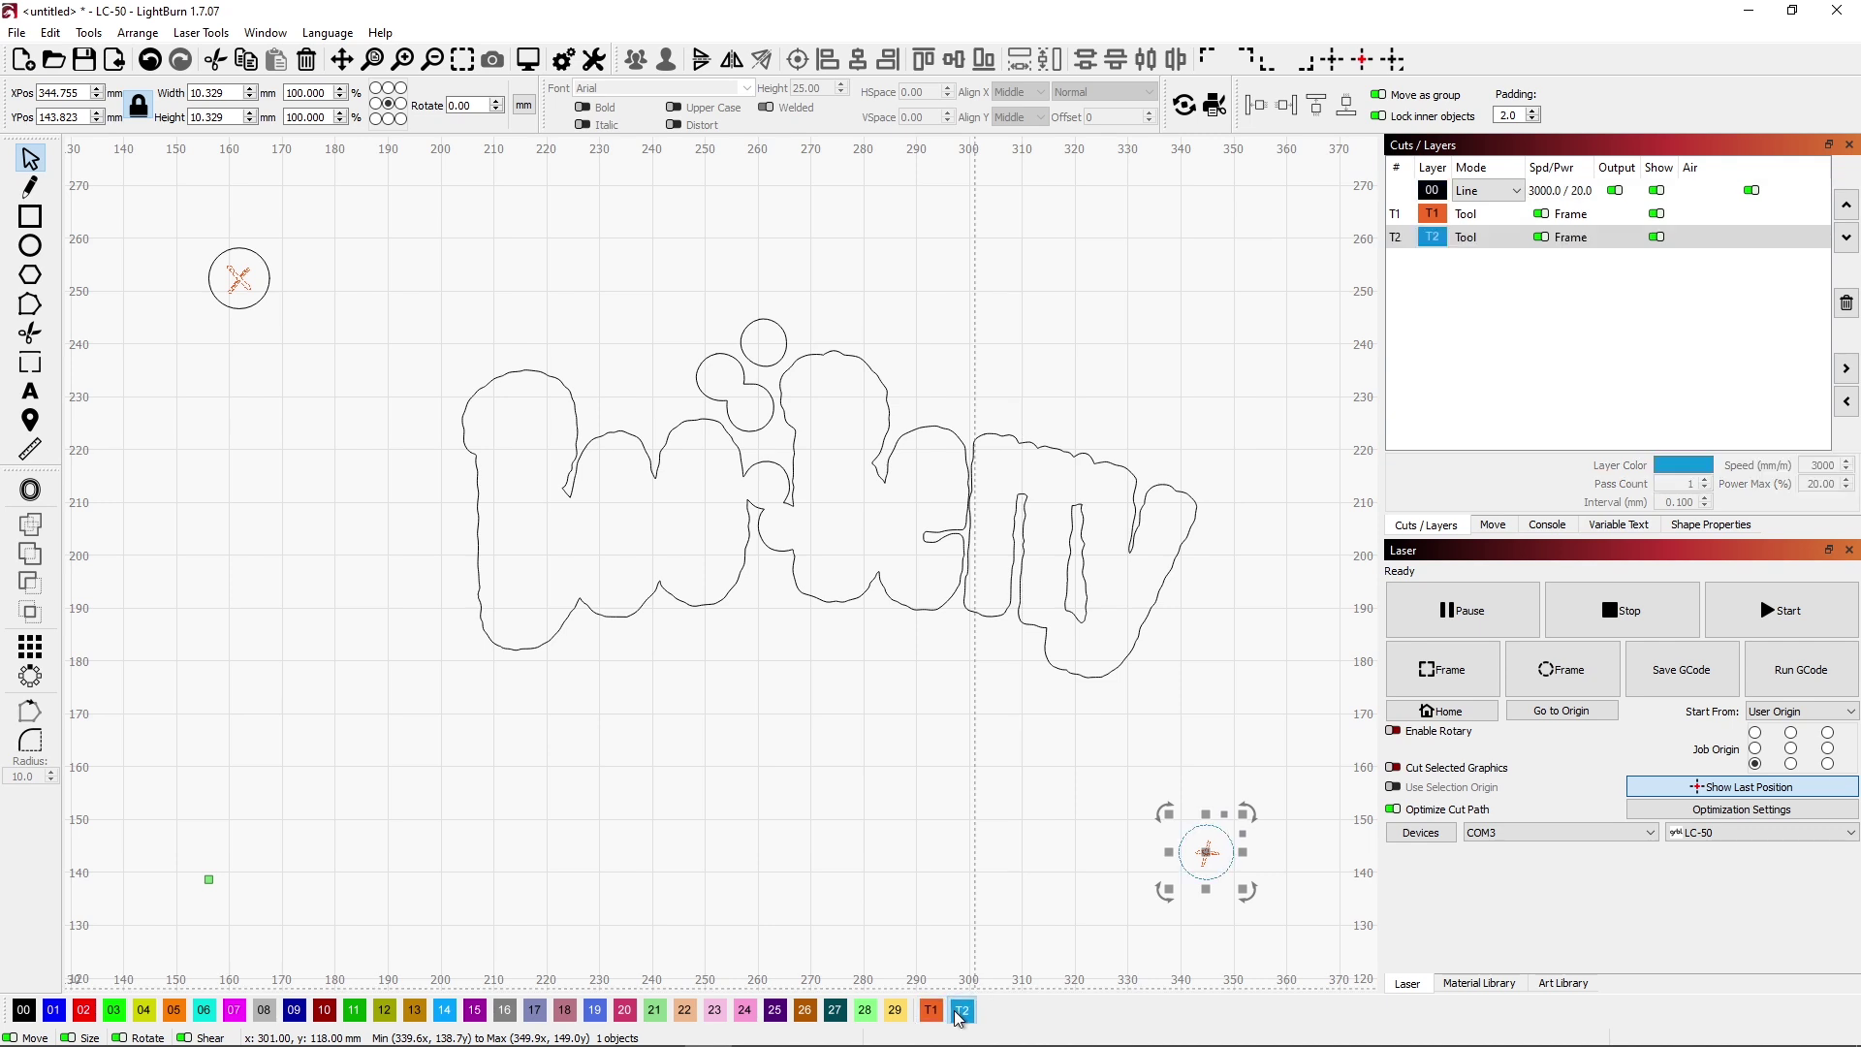
pyautogui.click(235, 250)
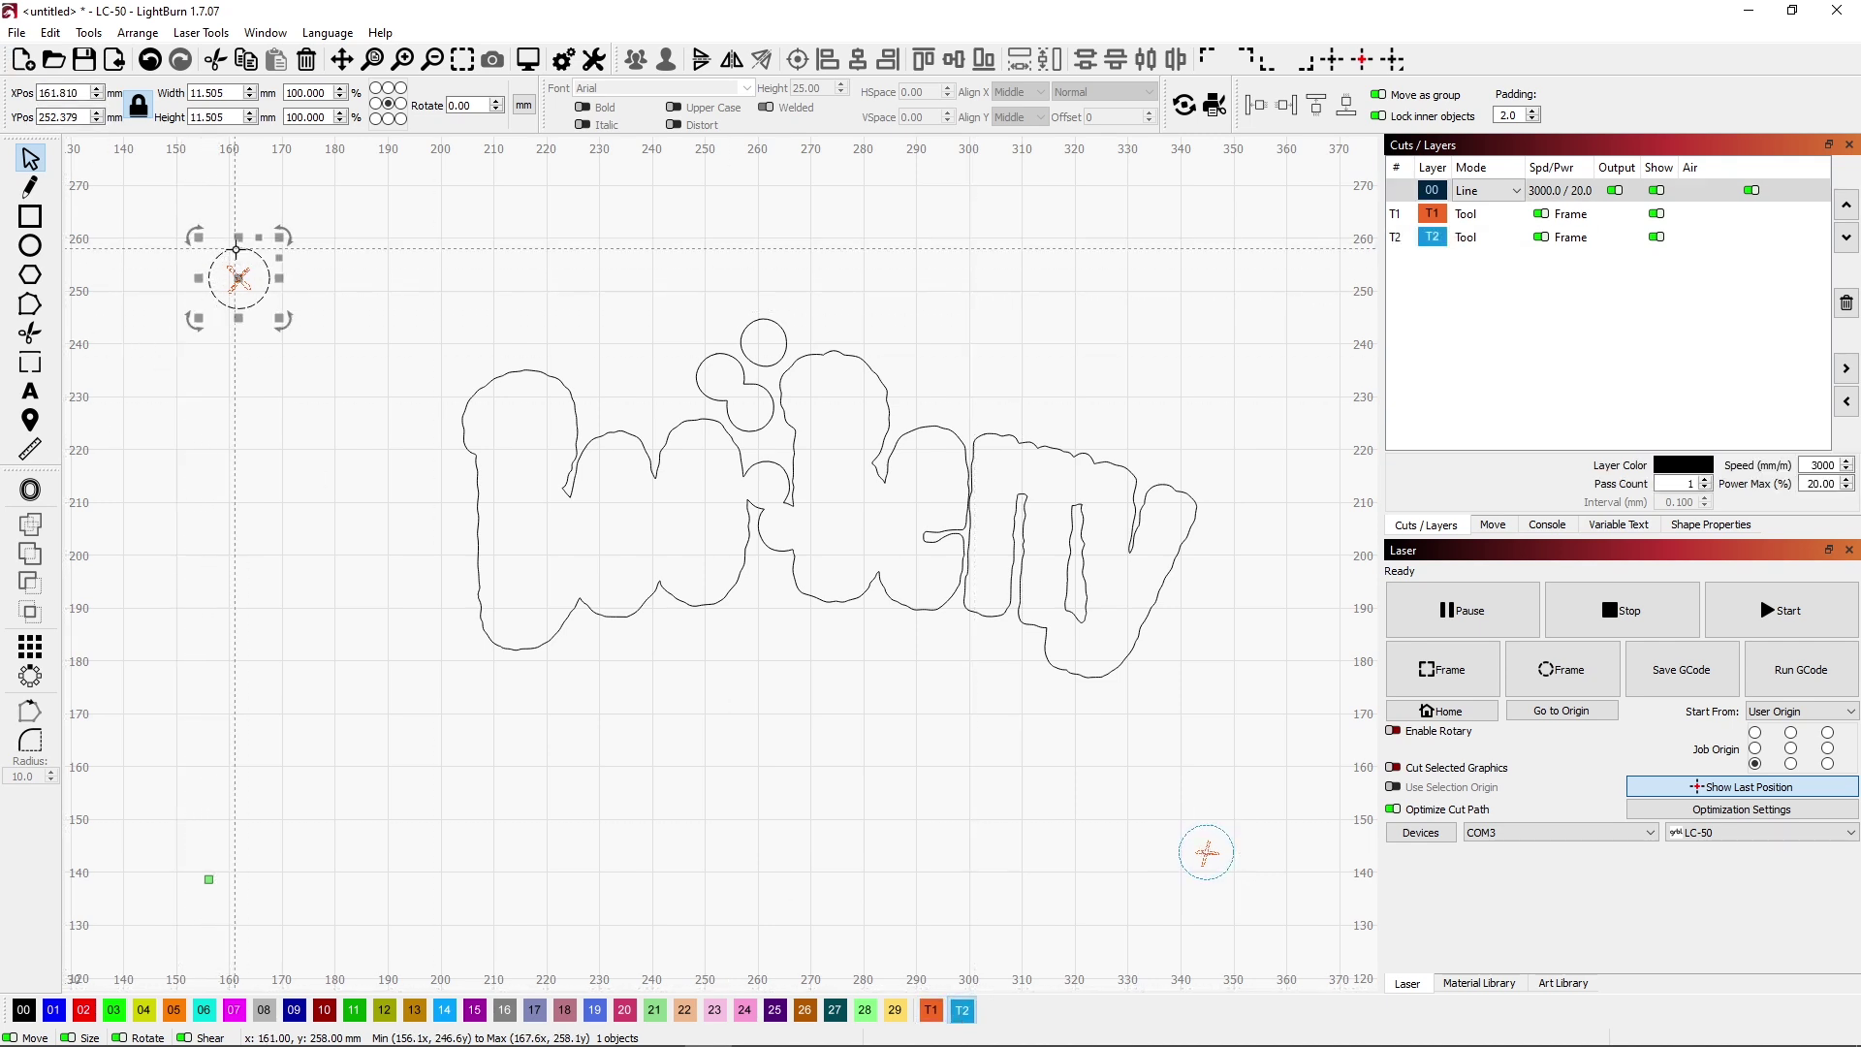
pyautogui.click(962, 1011)
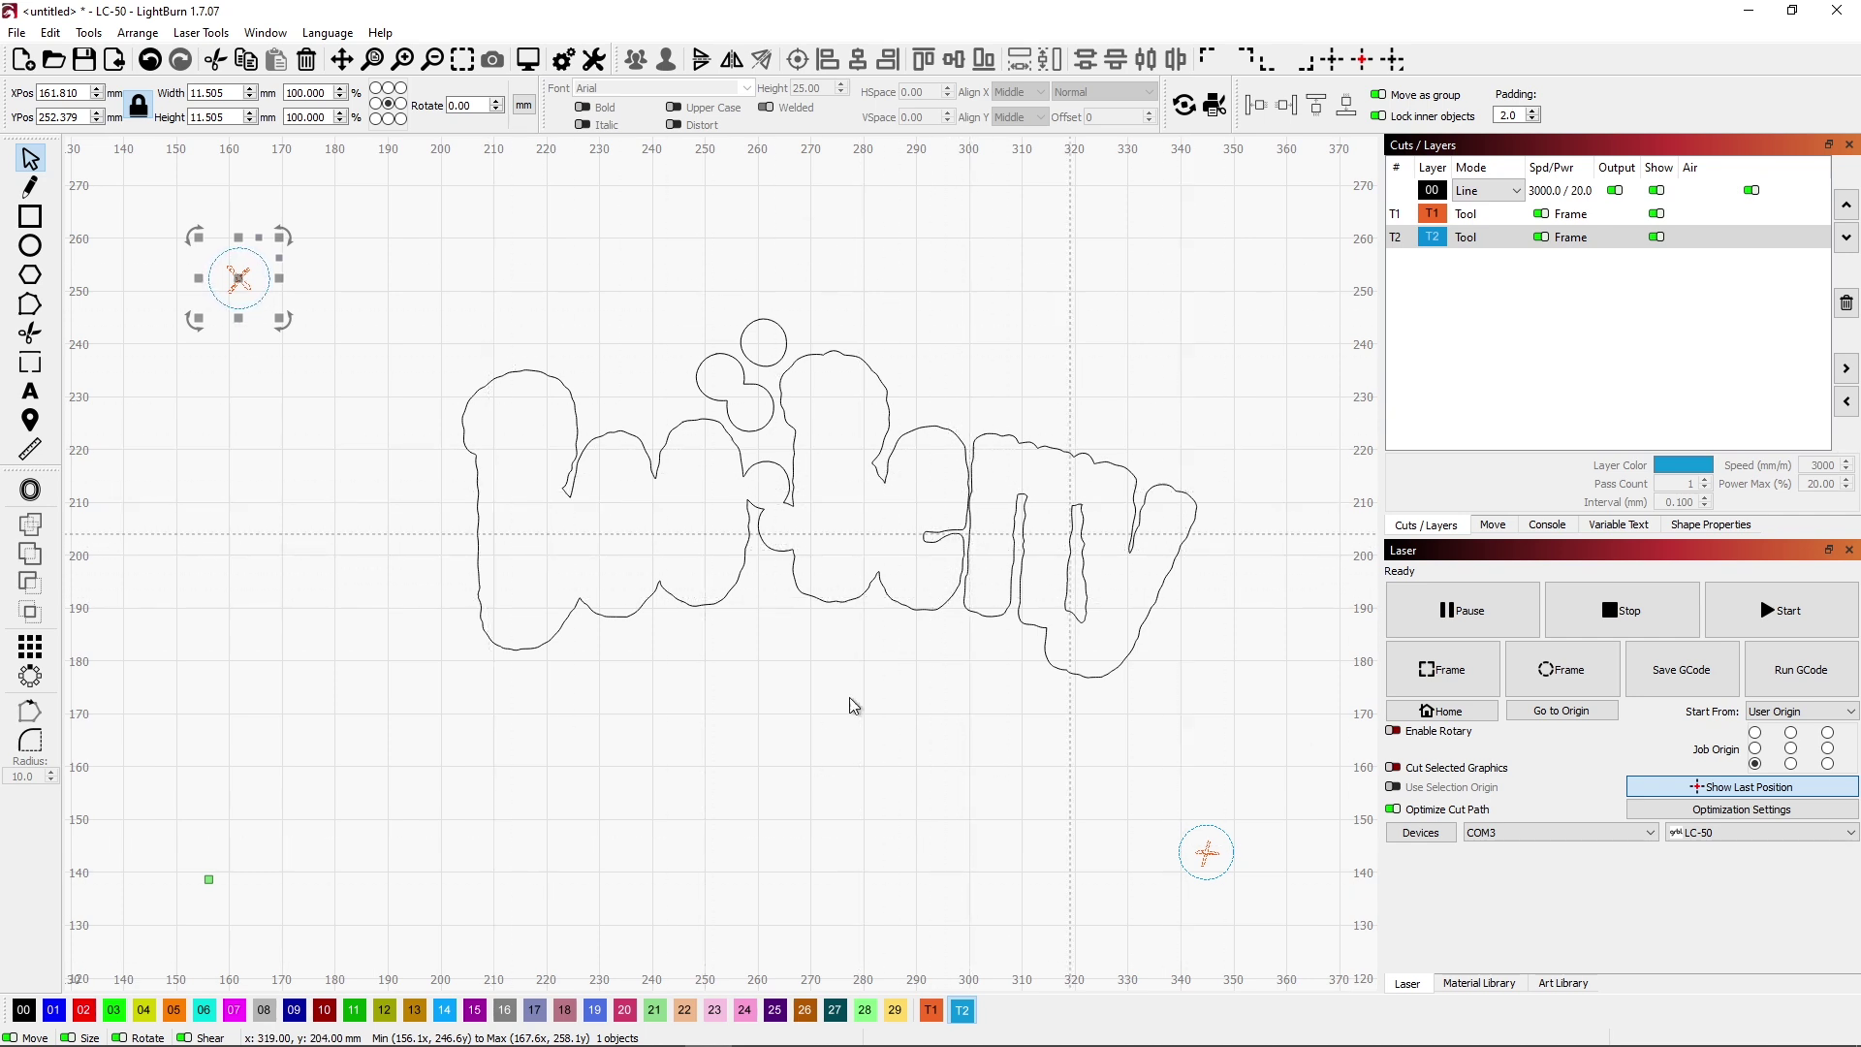
# Select the whole Berry logo drawing.
pyautogui.click(29, 491)
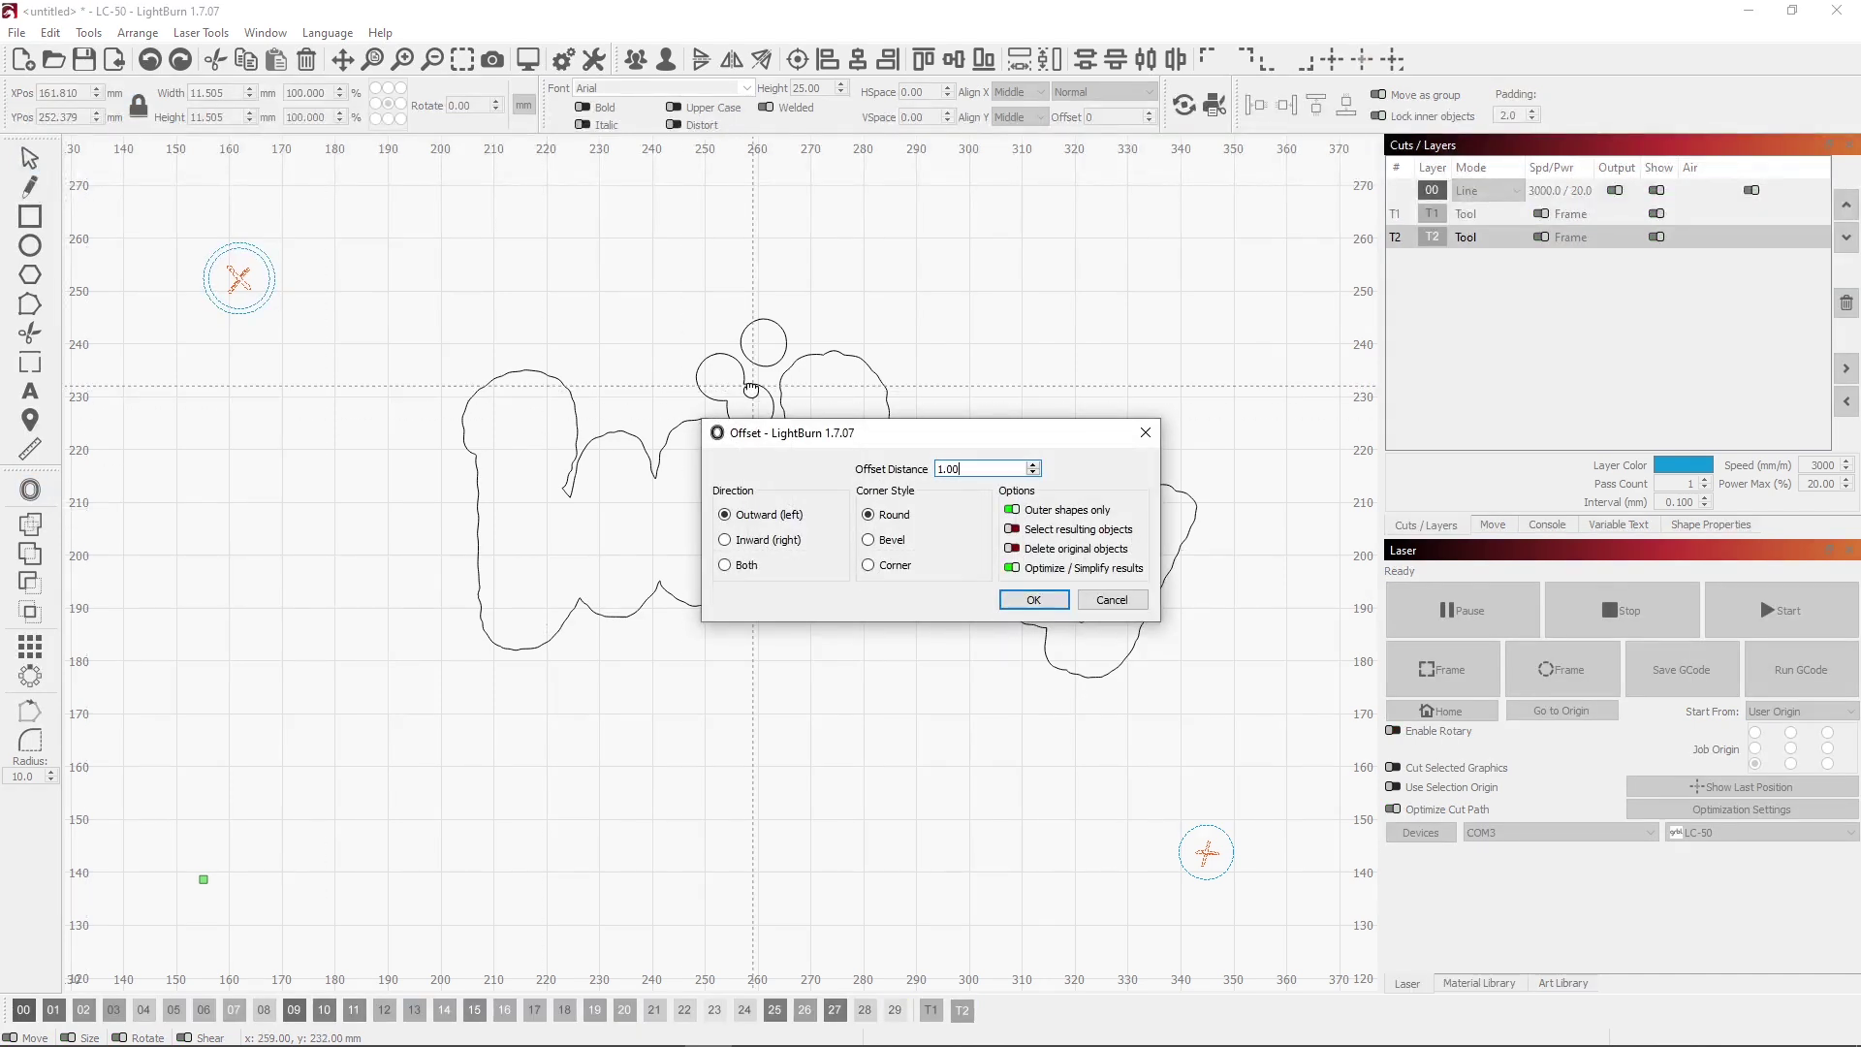
pyautogui.click(1114, 601)
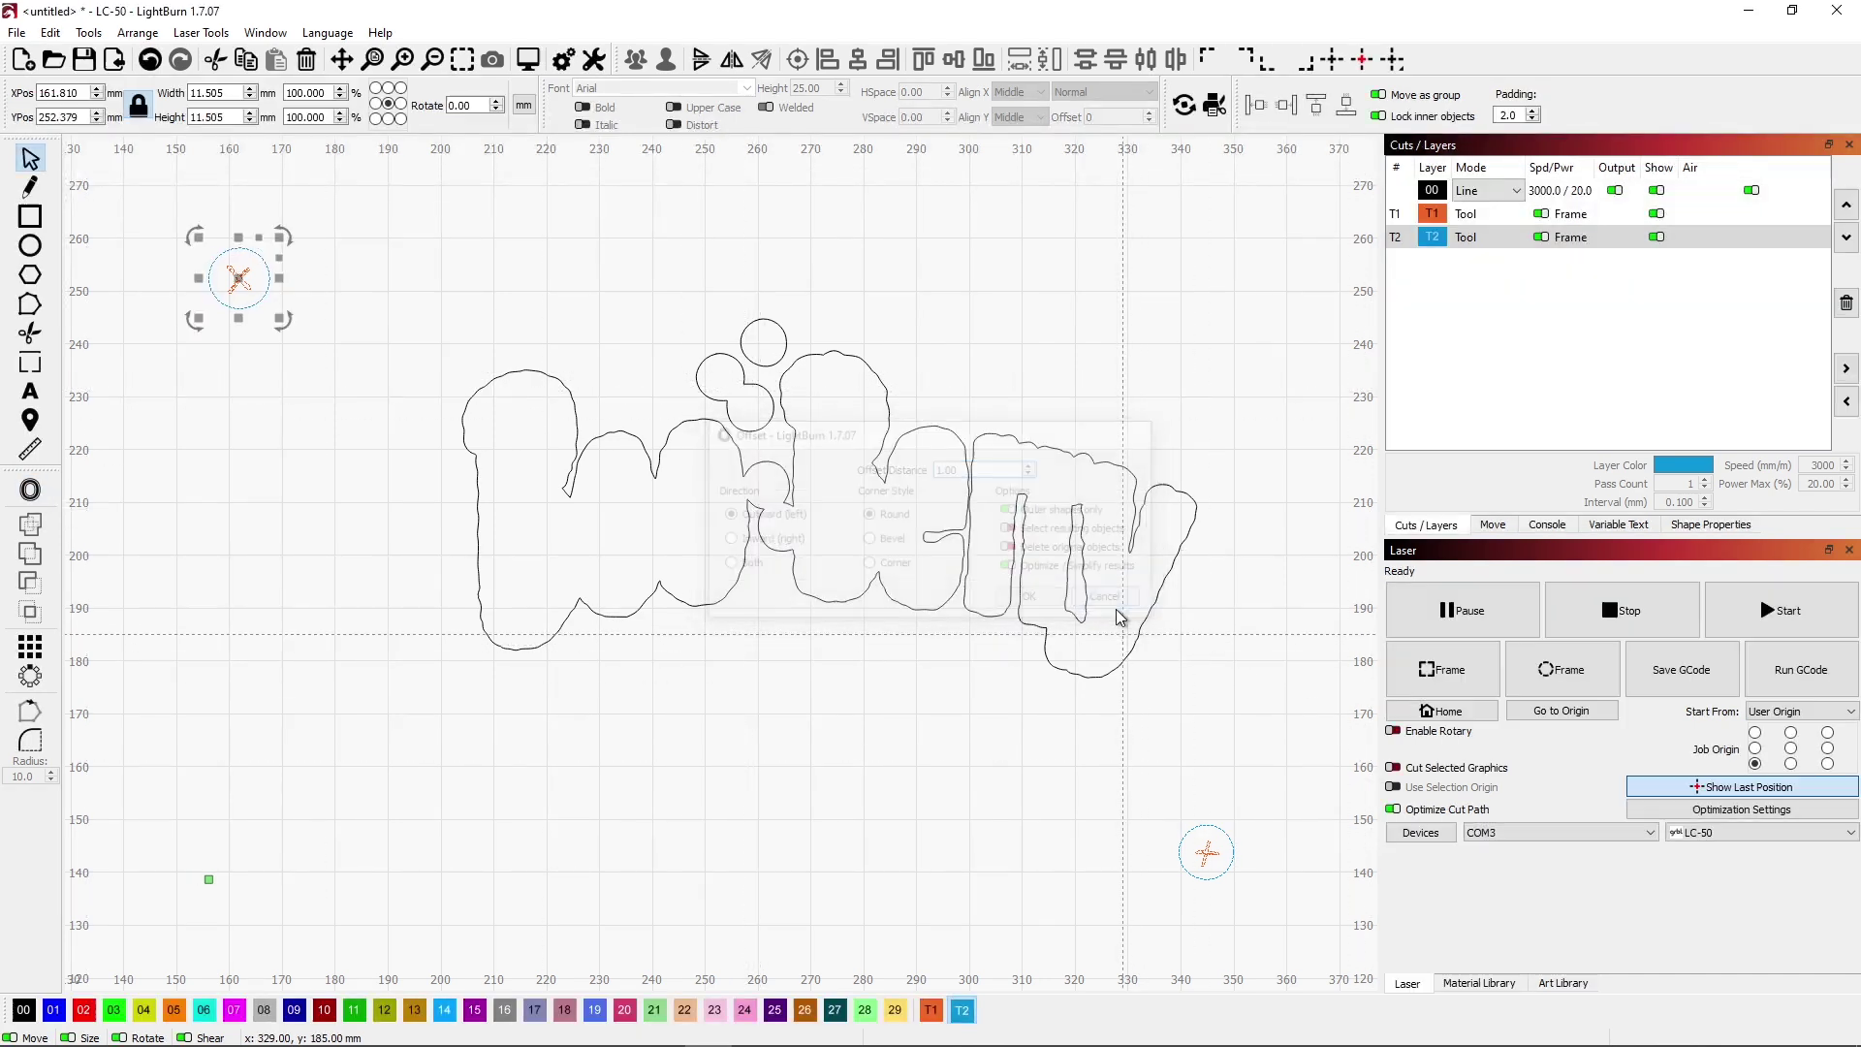
pyautogui.click(996, 434)
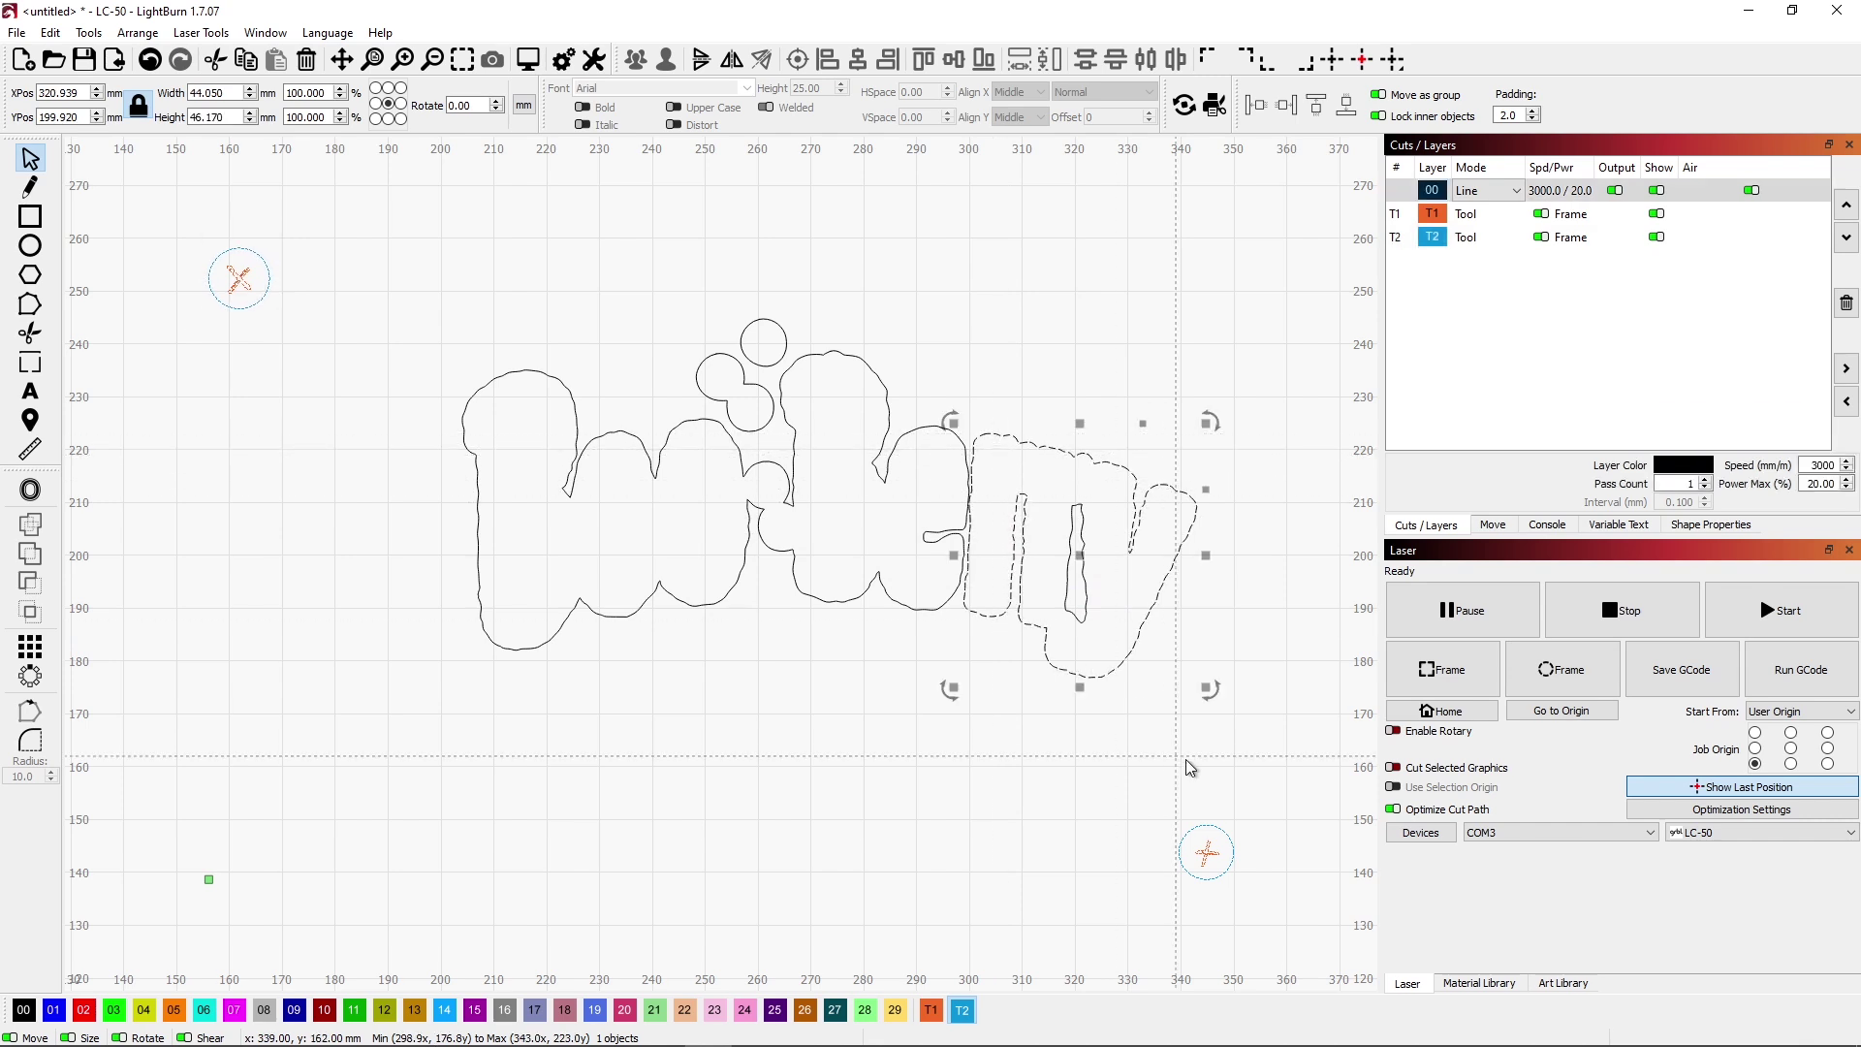
pyautogui.click(1216, 732)
pyautogui.moveTo(1228, 734); pyautogui.dragTo(407, 293)
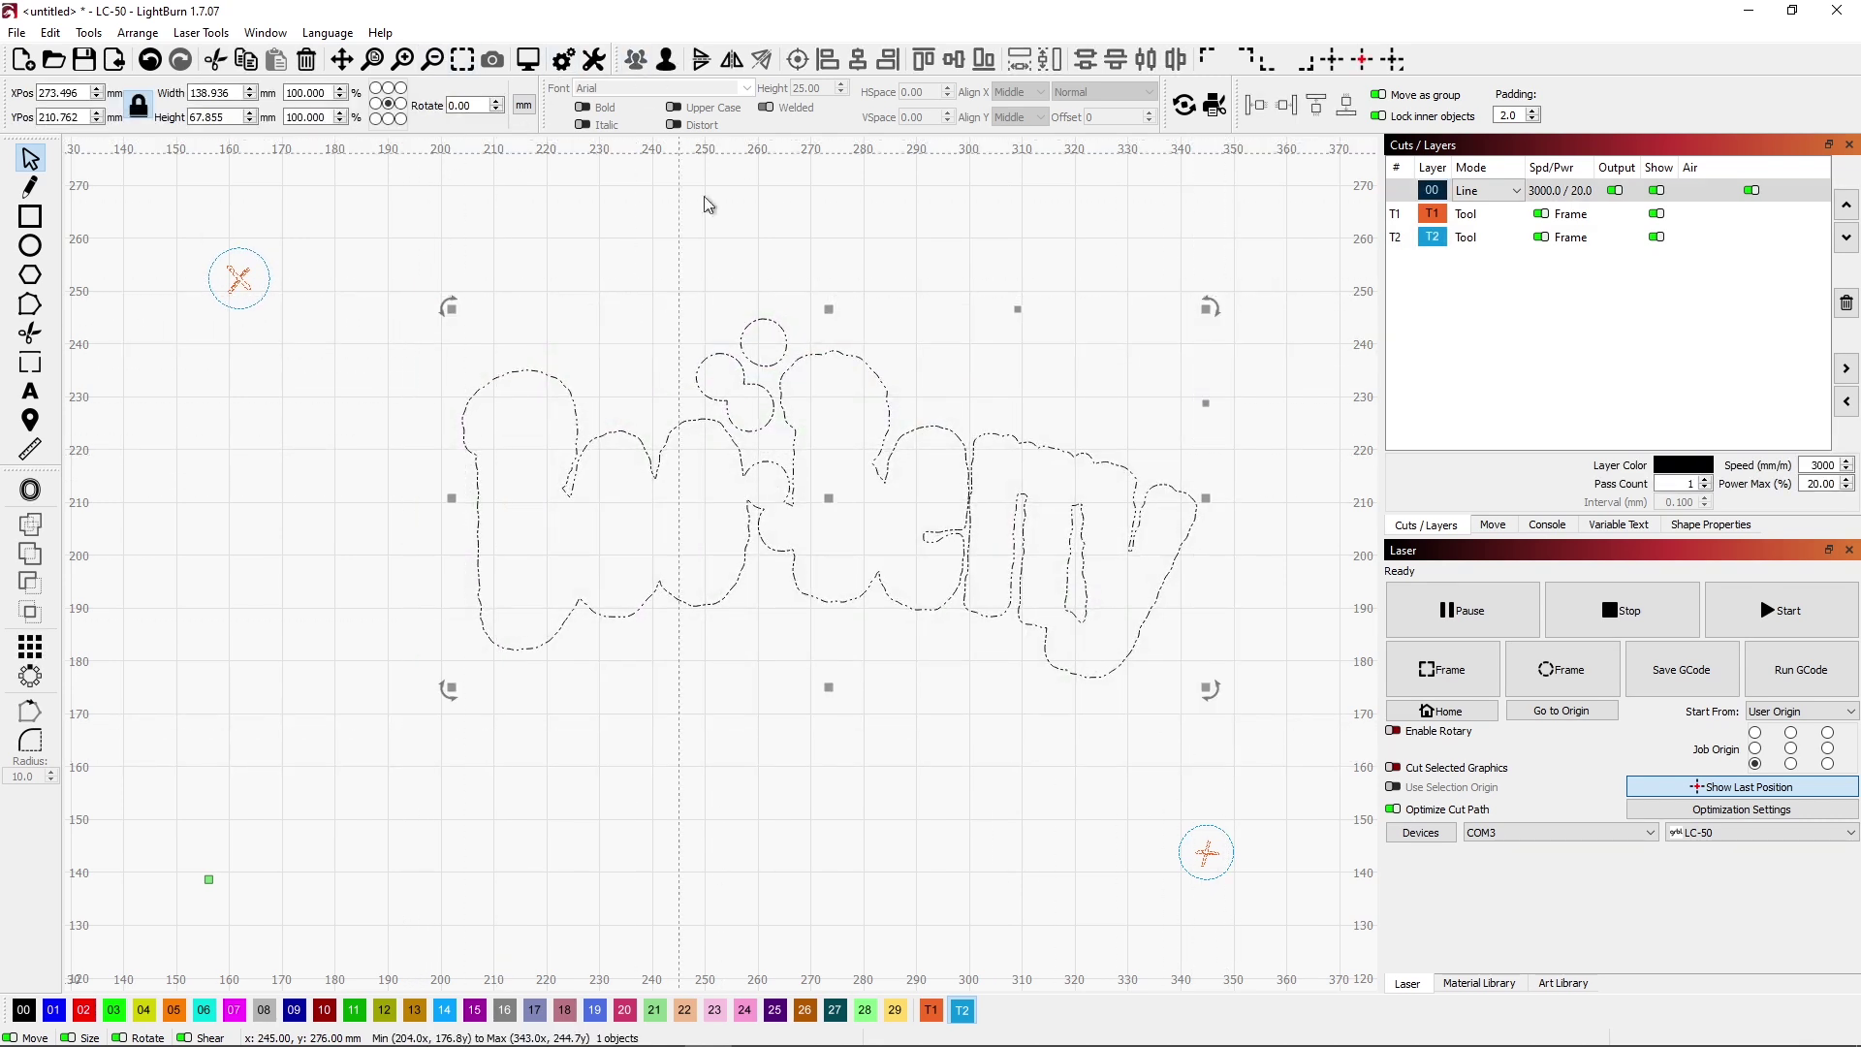
pyautogui.click(759, 228)
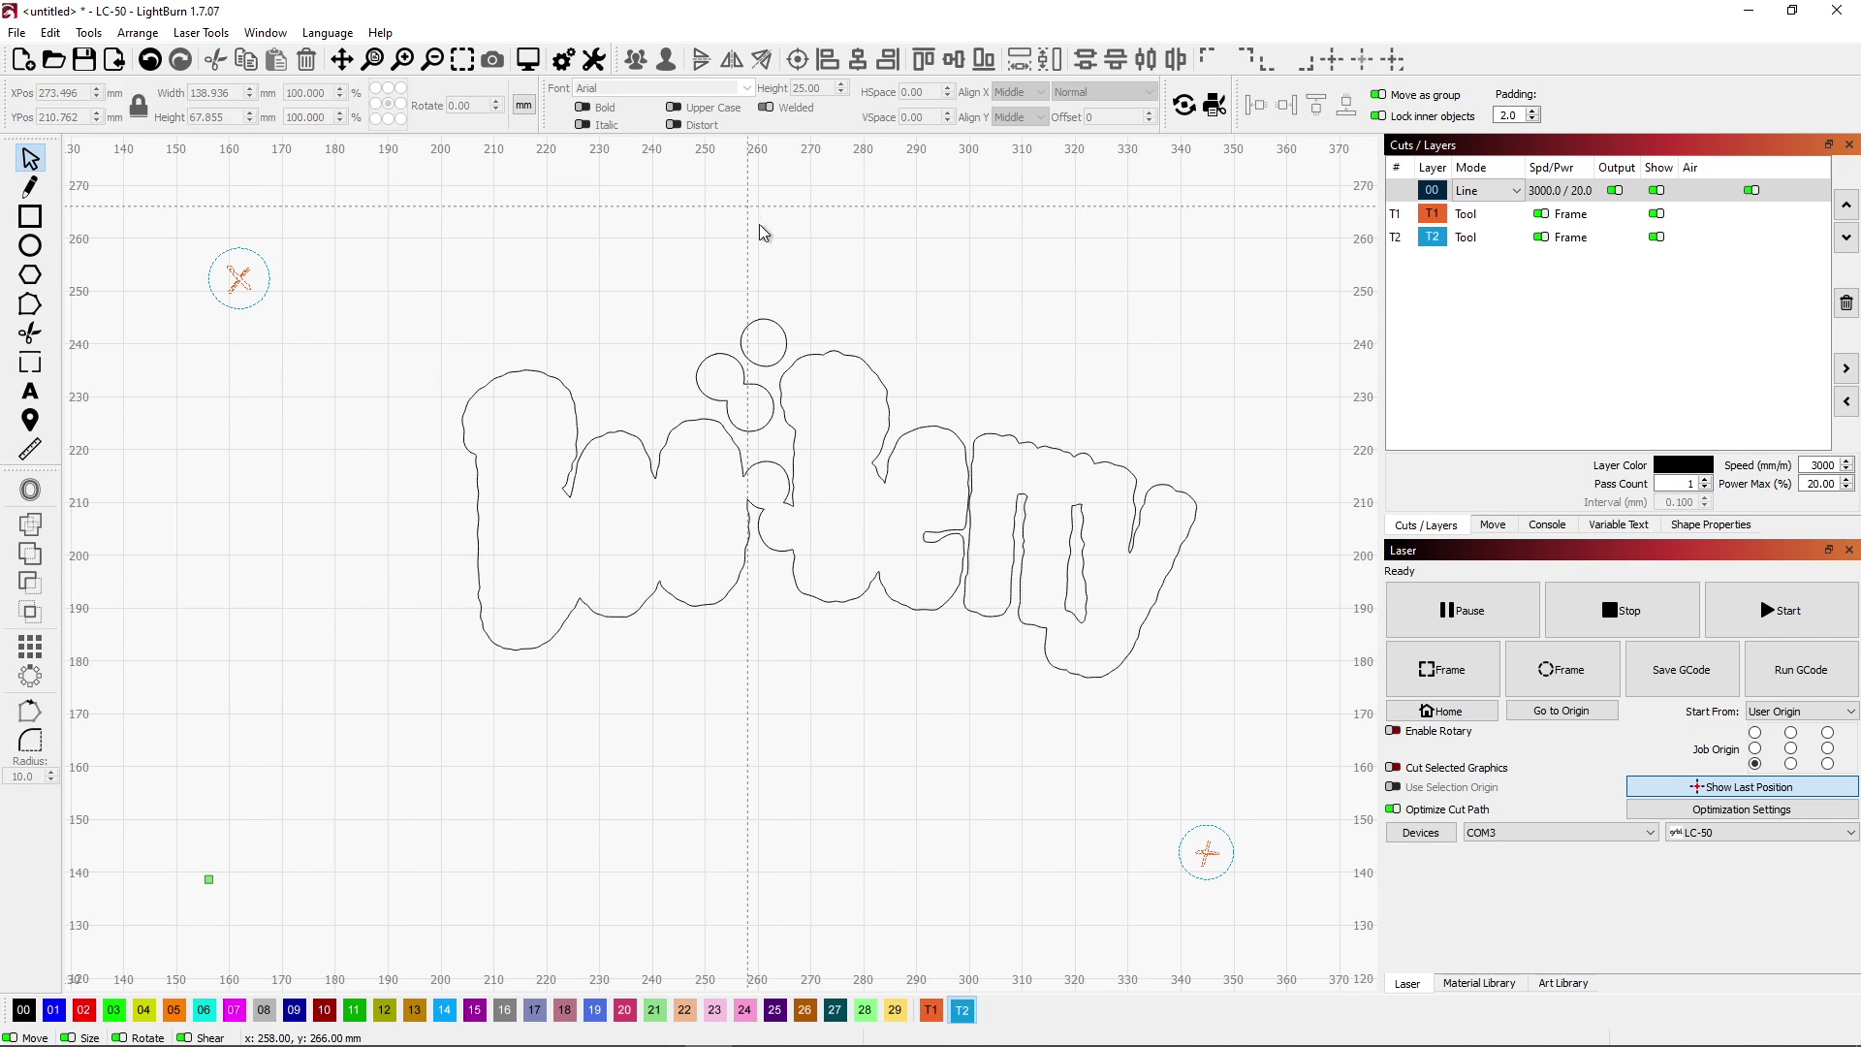
pyautogui.click(974, 475)
# Add a 1 mm rounded outward offset around the logo and move the original onto T1.
pyautogui.click(30, 490)
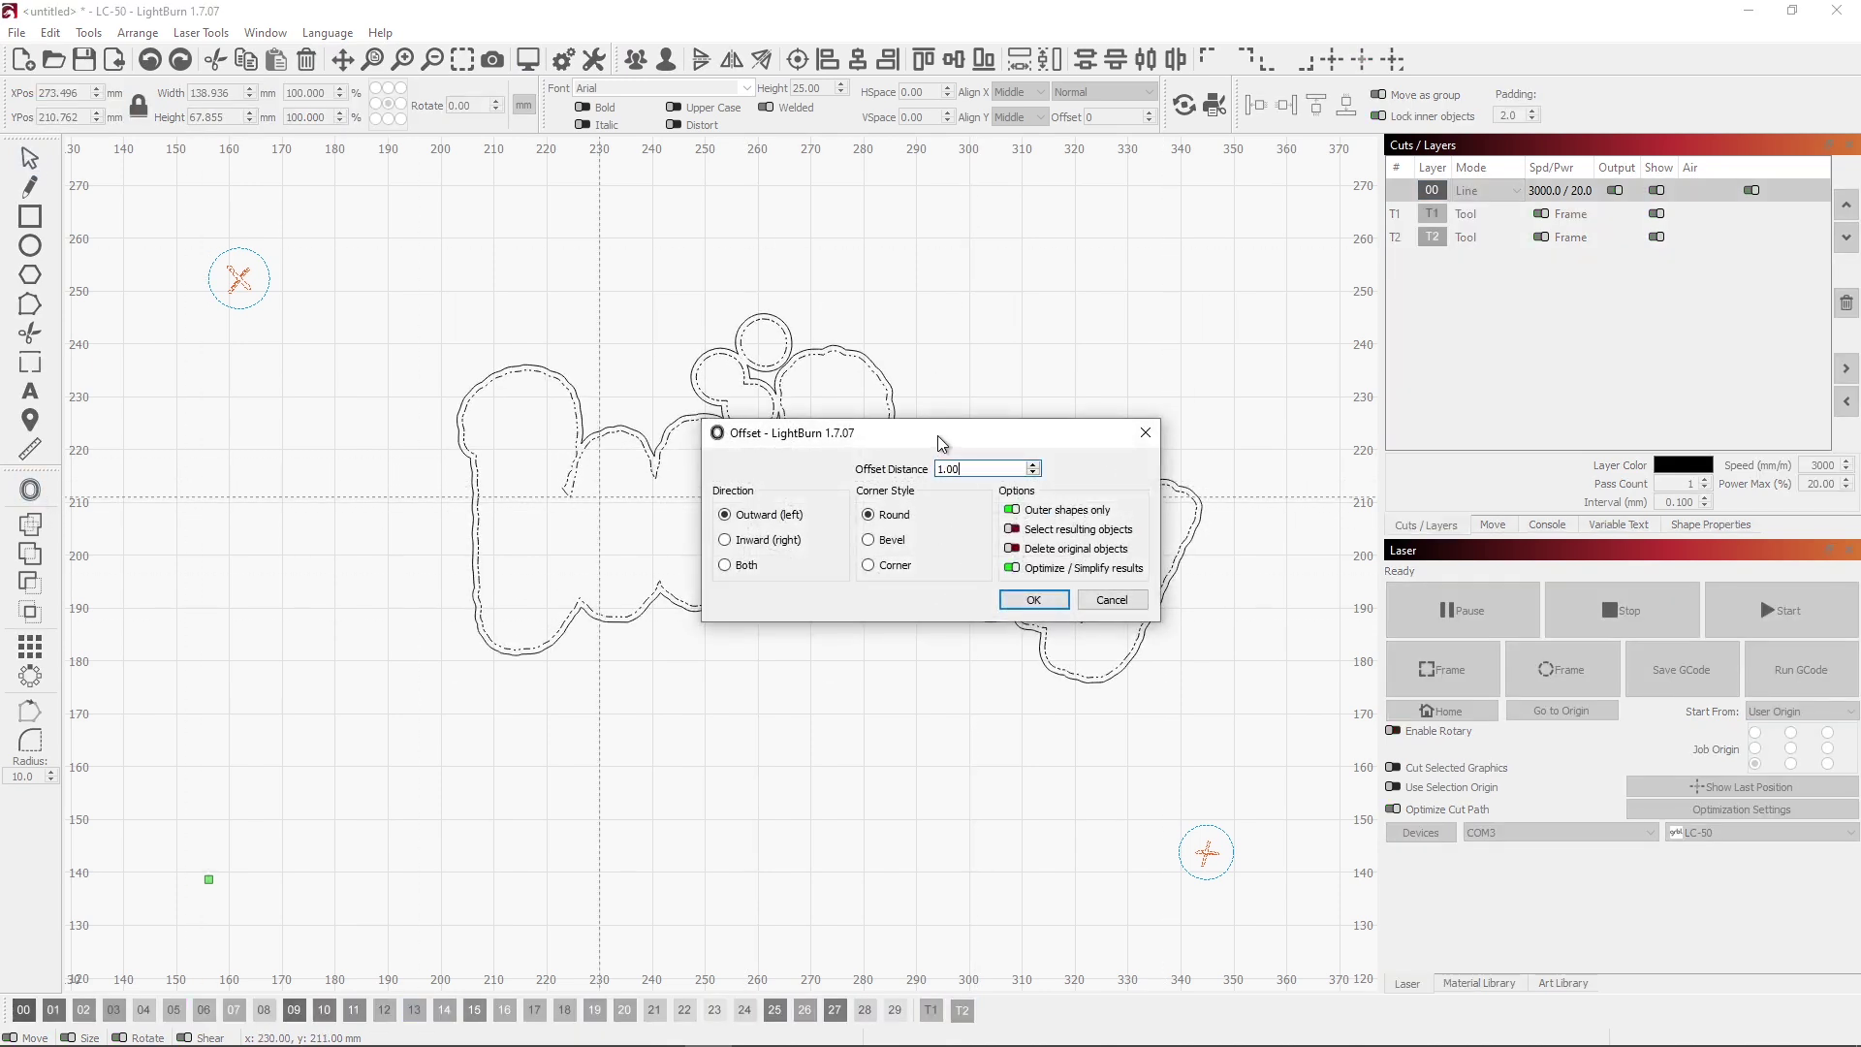
pyautogui.moveTo(939, 443); pyautogui.dragTo(793, 707)
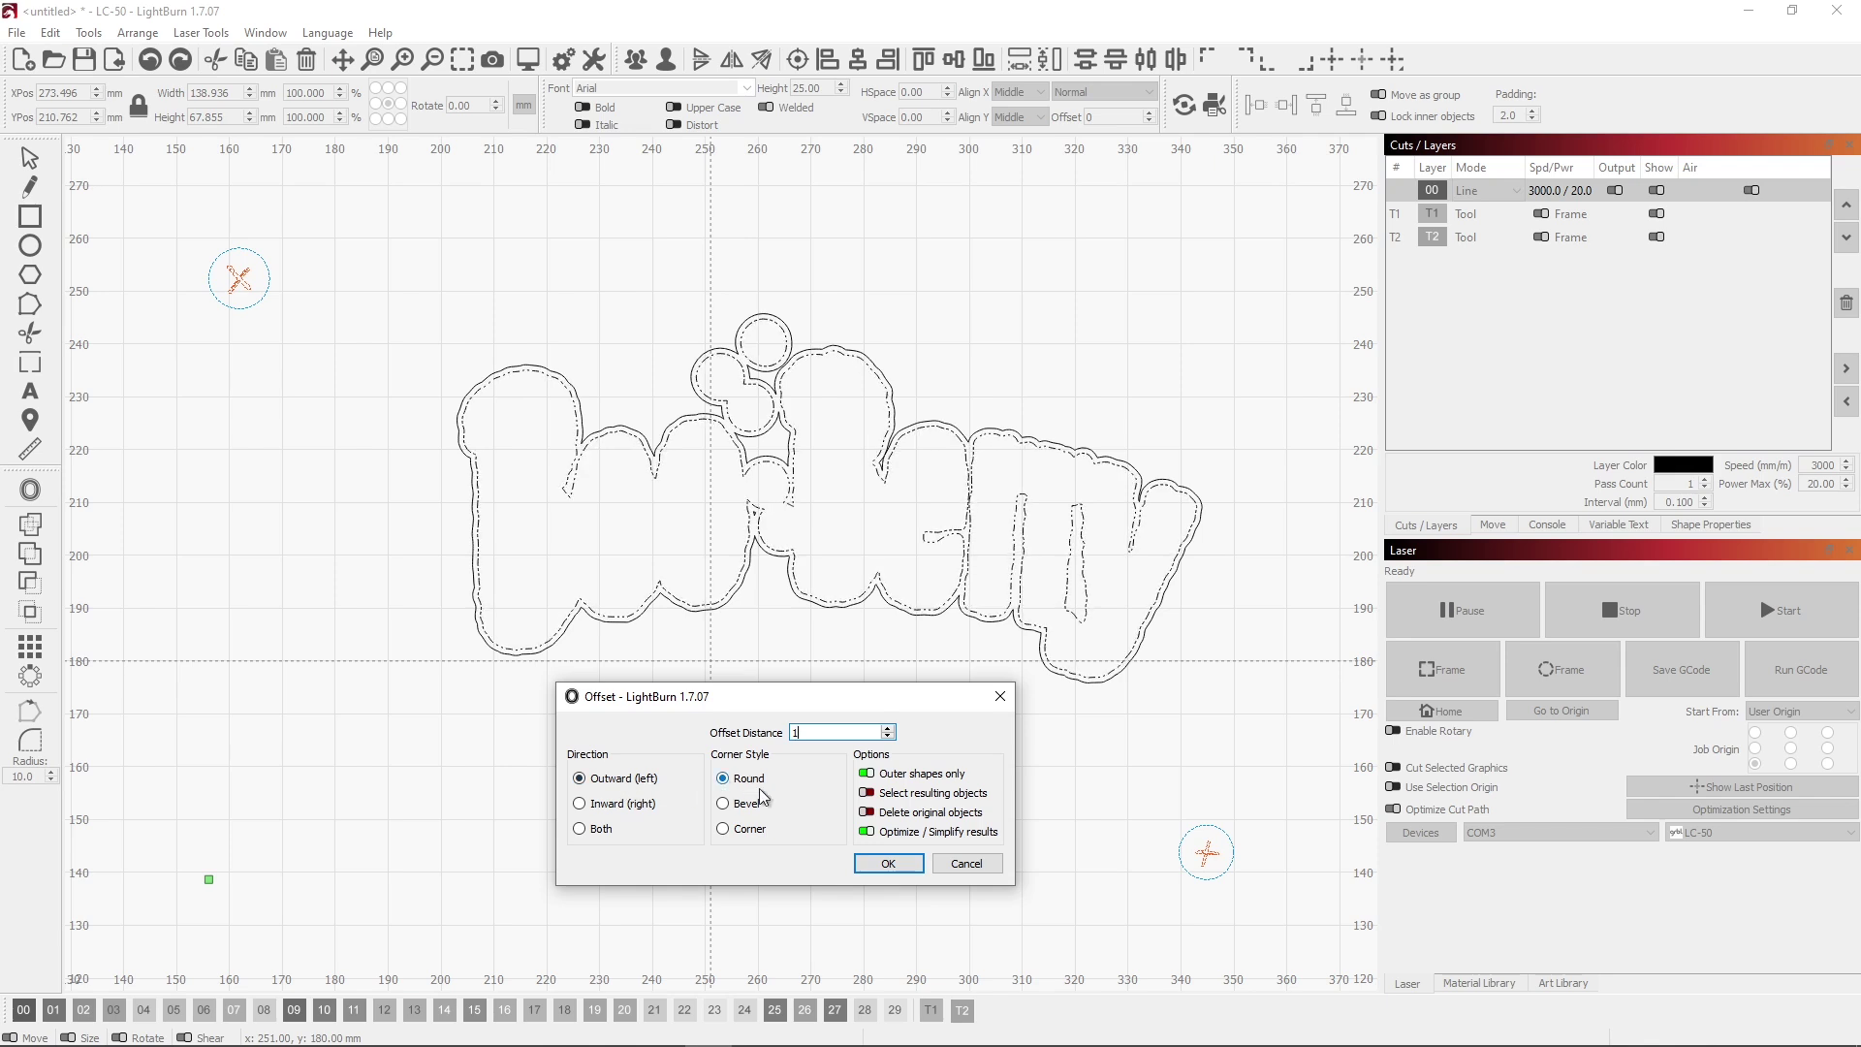
pyautogui.click(887, 864)
pyautogui.click(931, 1010)
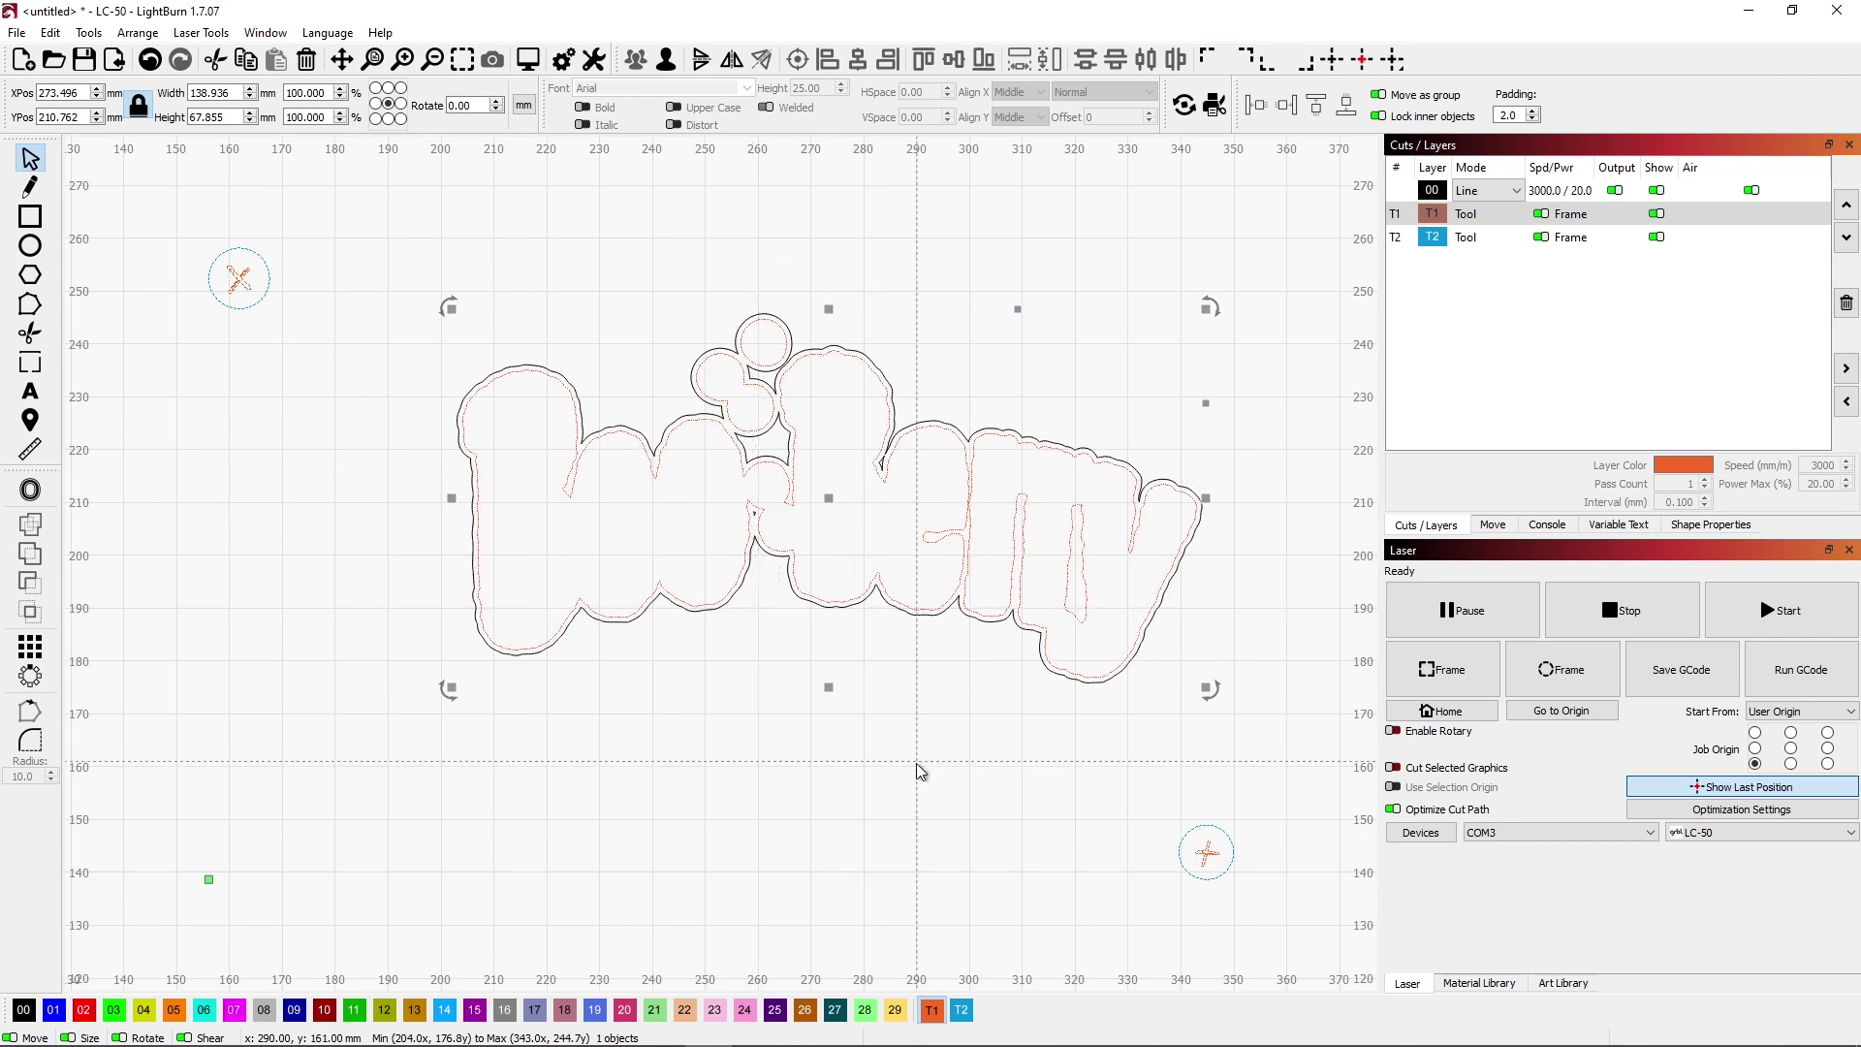
# Ungroup the new offset outline into separate shapes.
pyautogui.click(621, 617)
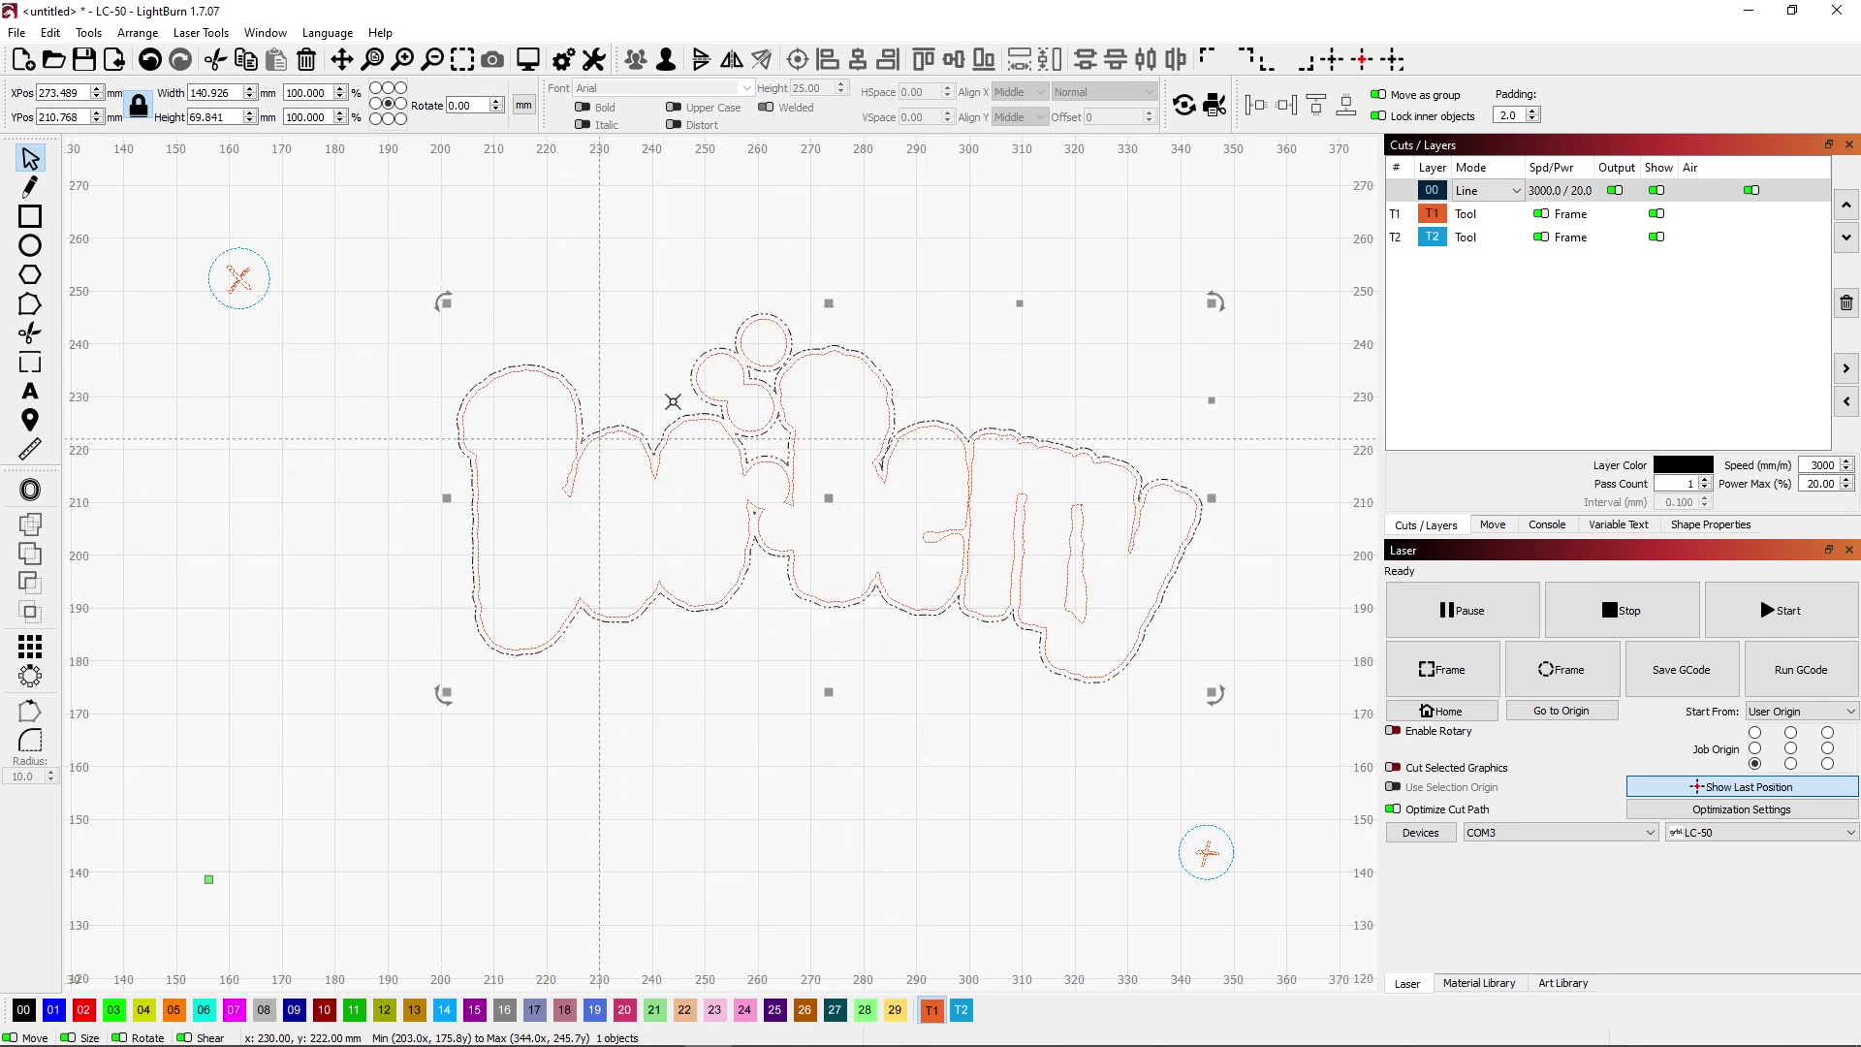
pyautogui.scroll(6, 731, 372)
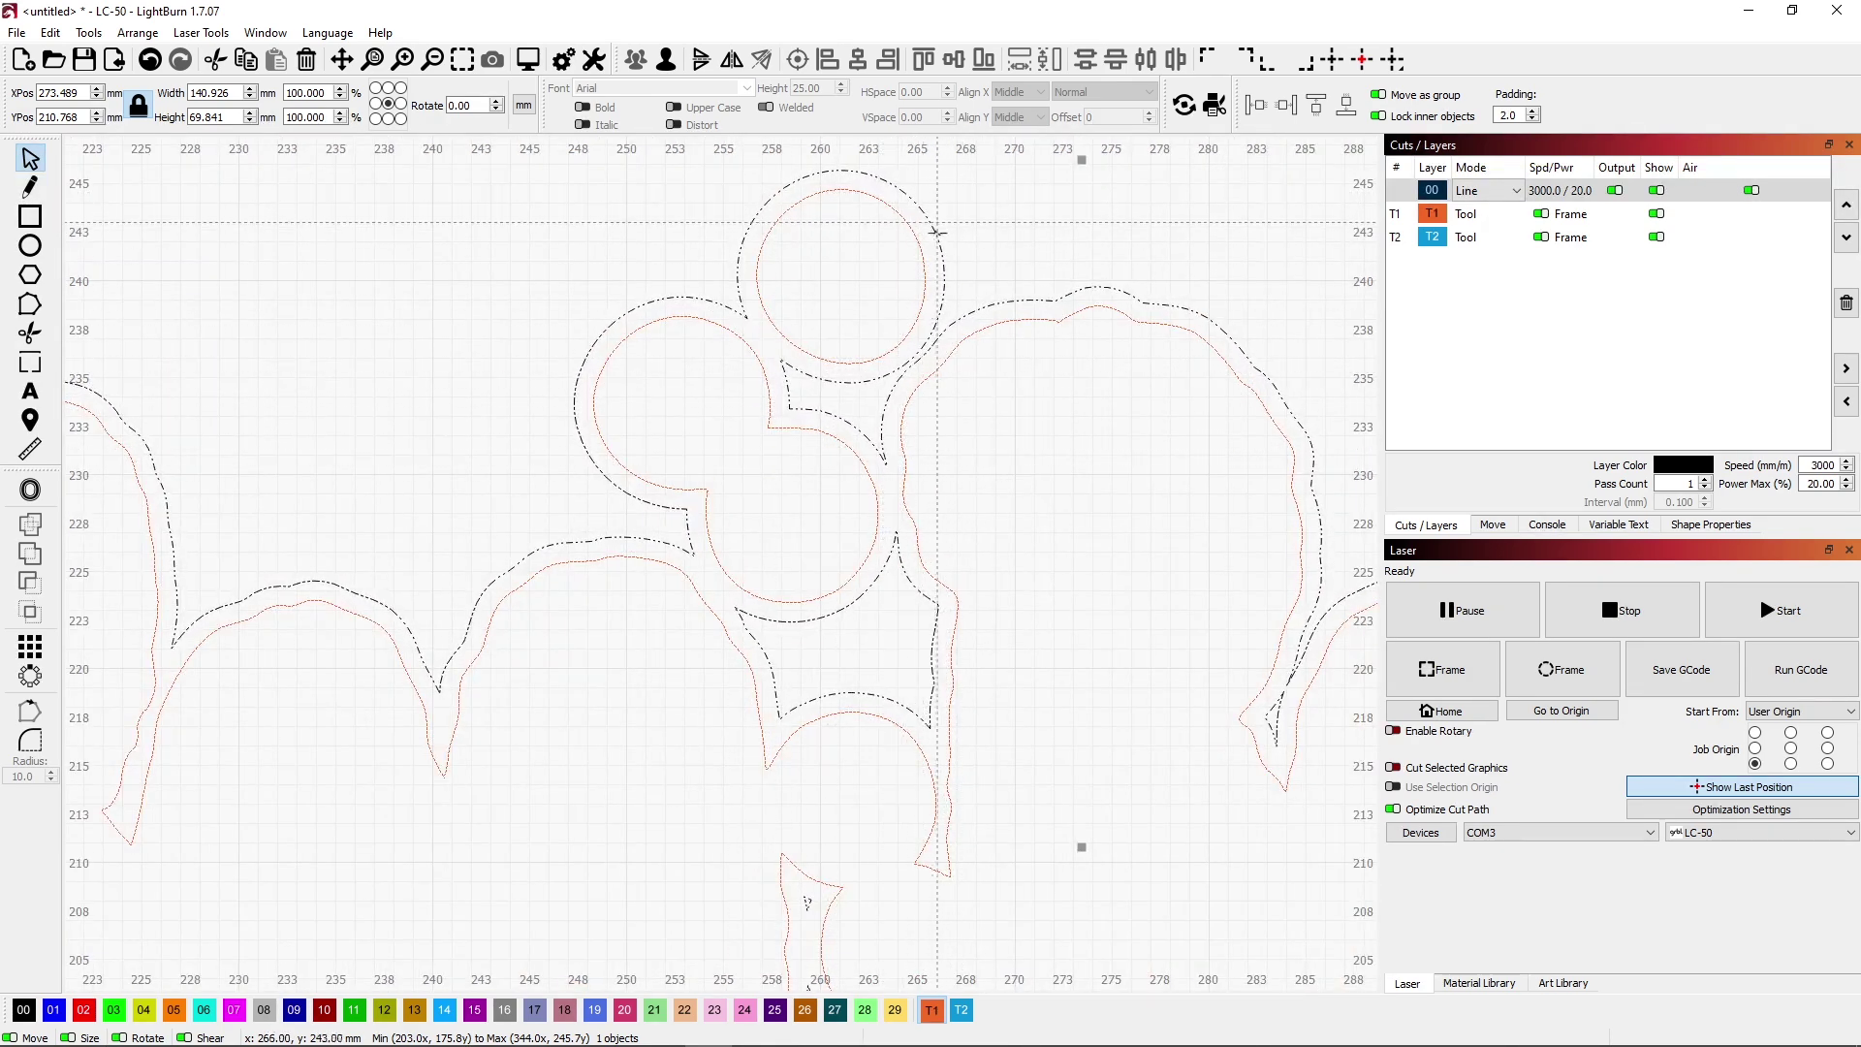
pyautogui.moveTo(1032, 303); pyautogui.dragTo(1025, 305)
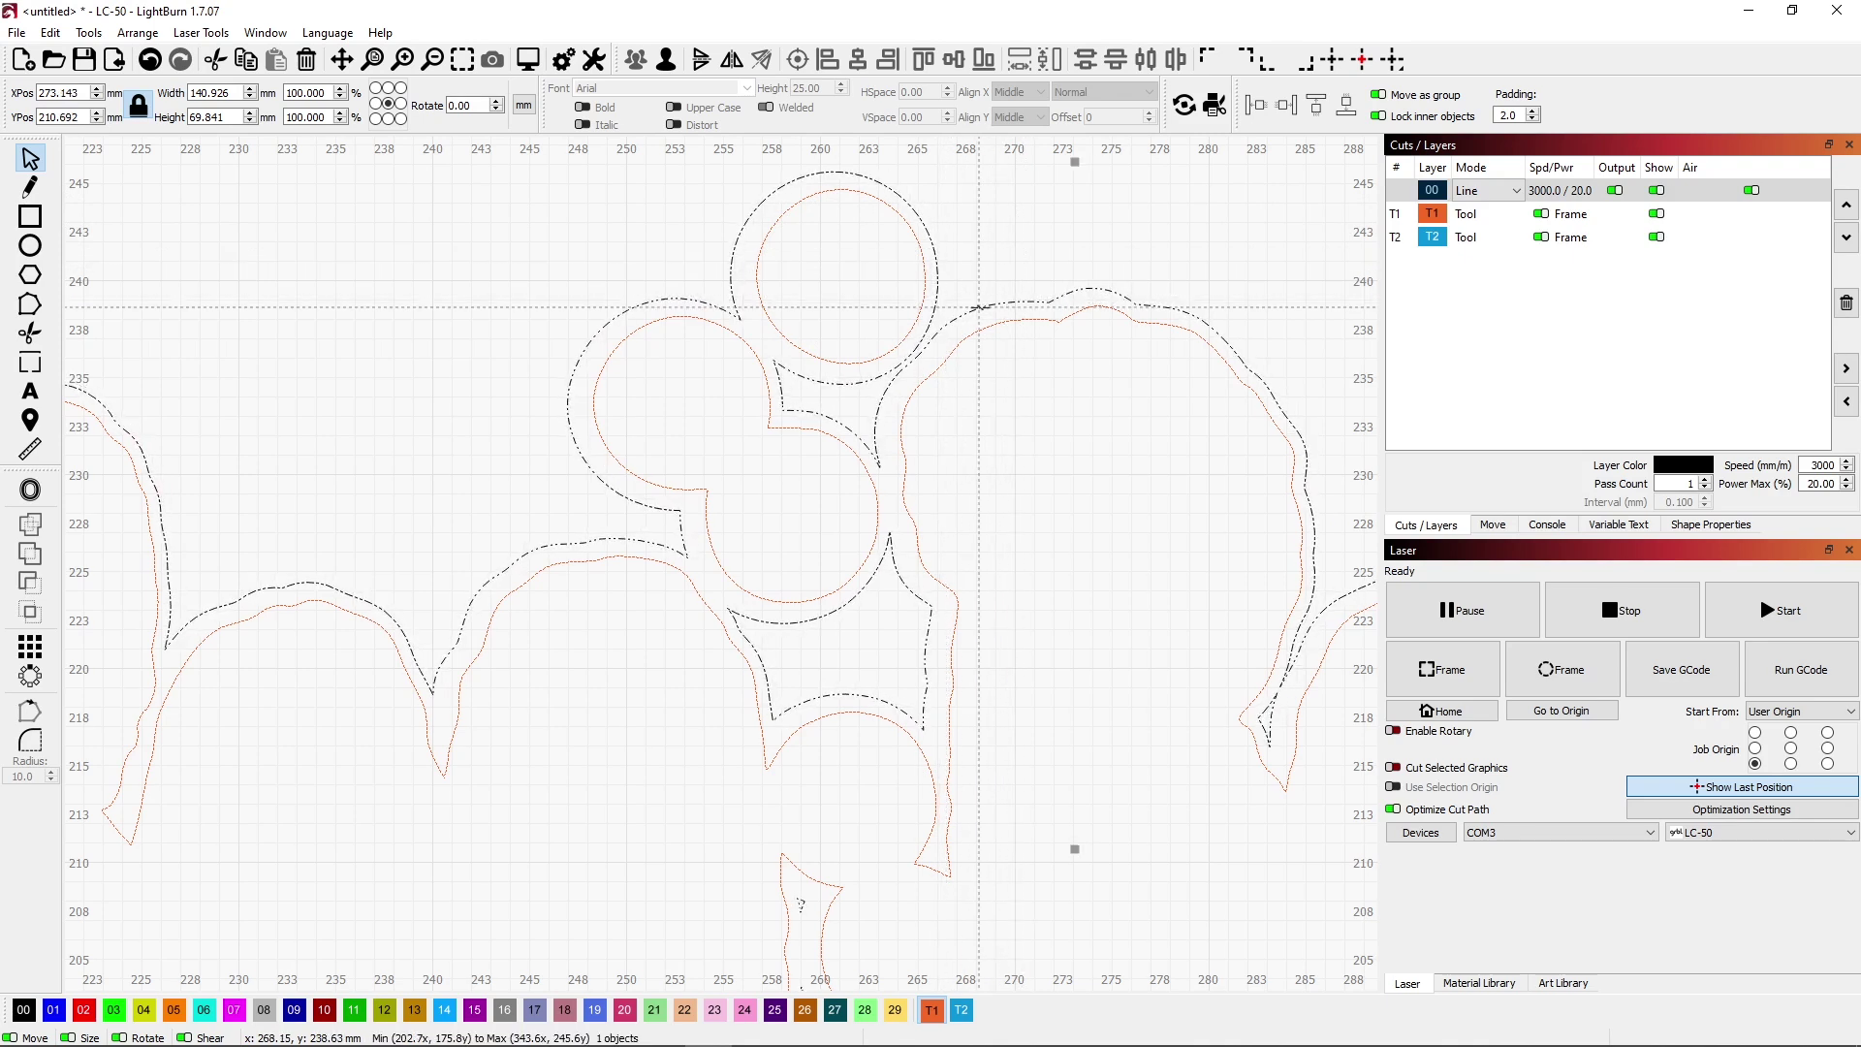
pyautogui.hotkey('ctrl', 'z')
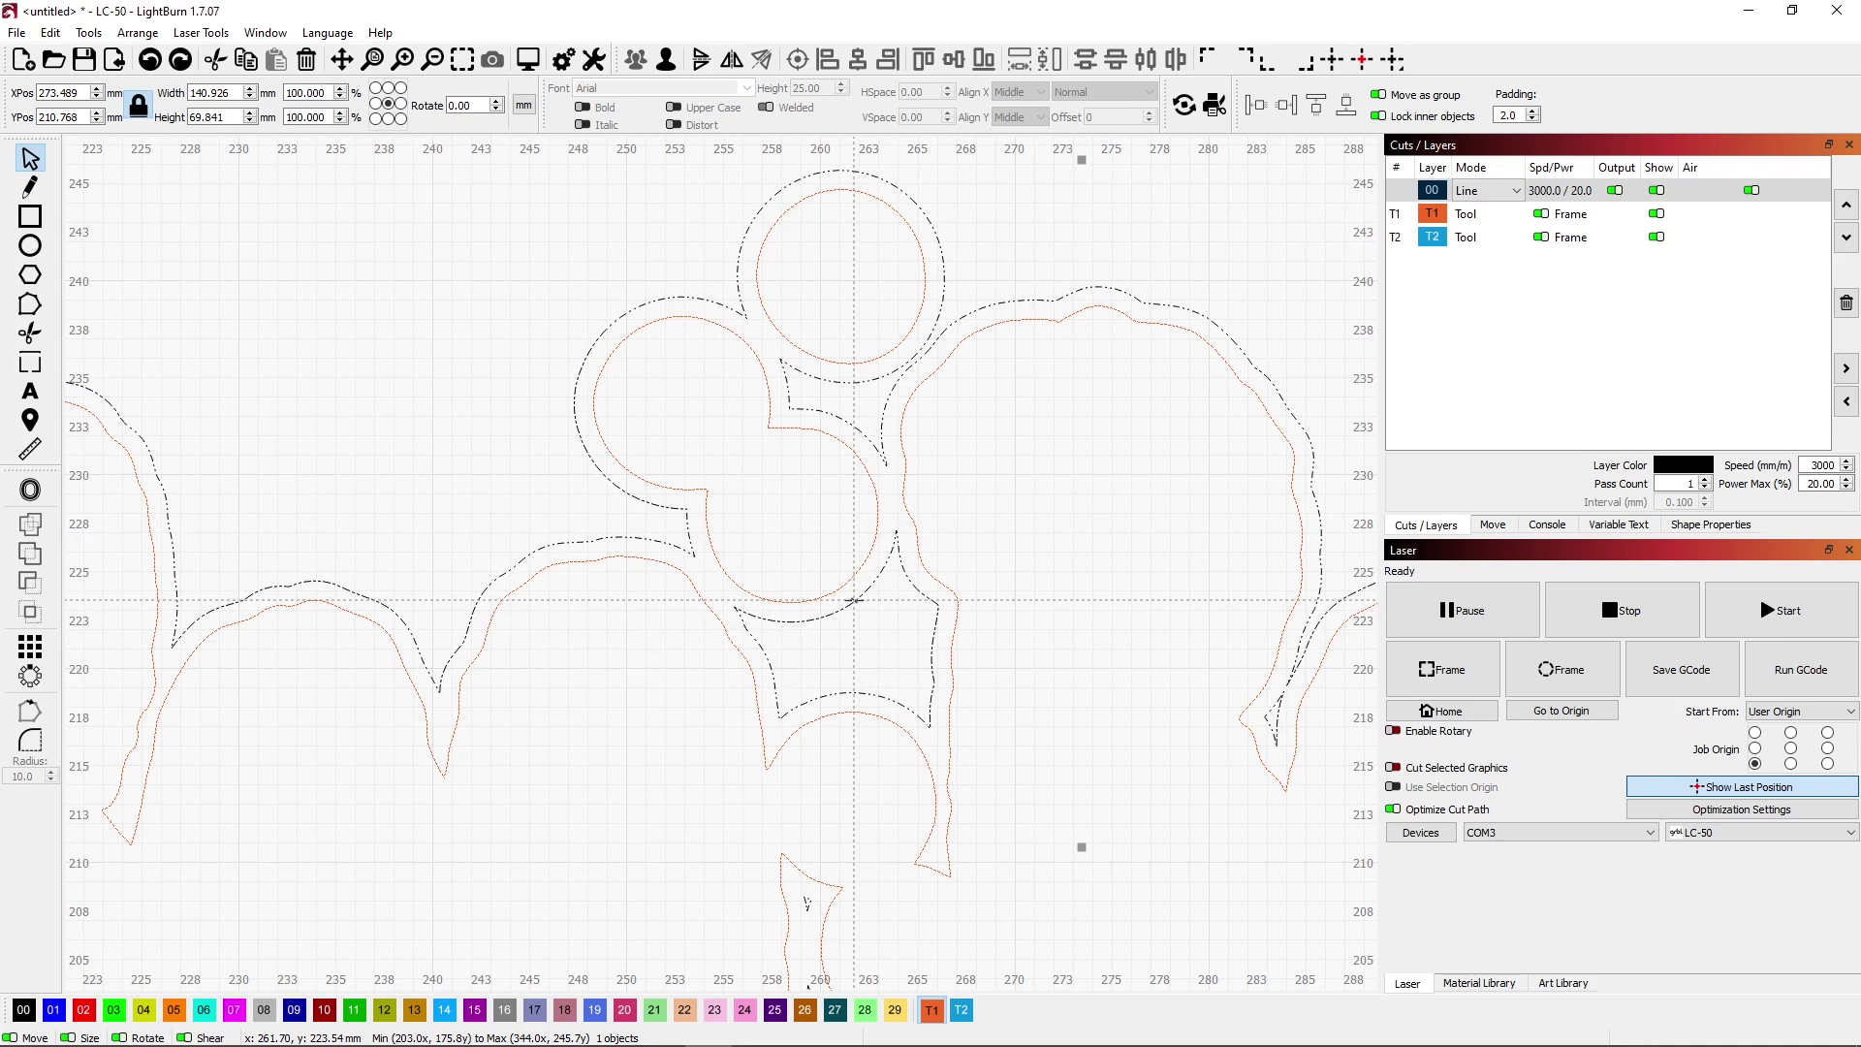
pyautogui.click(666, 60)
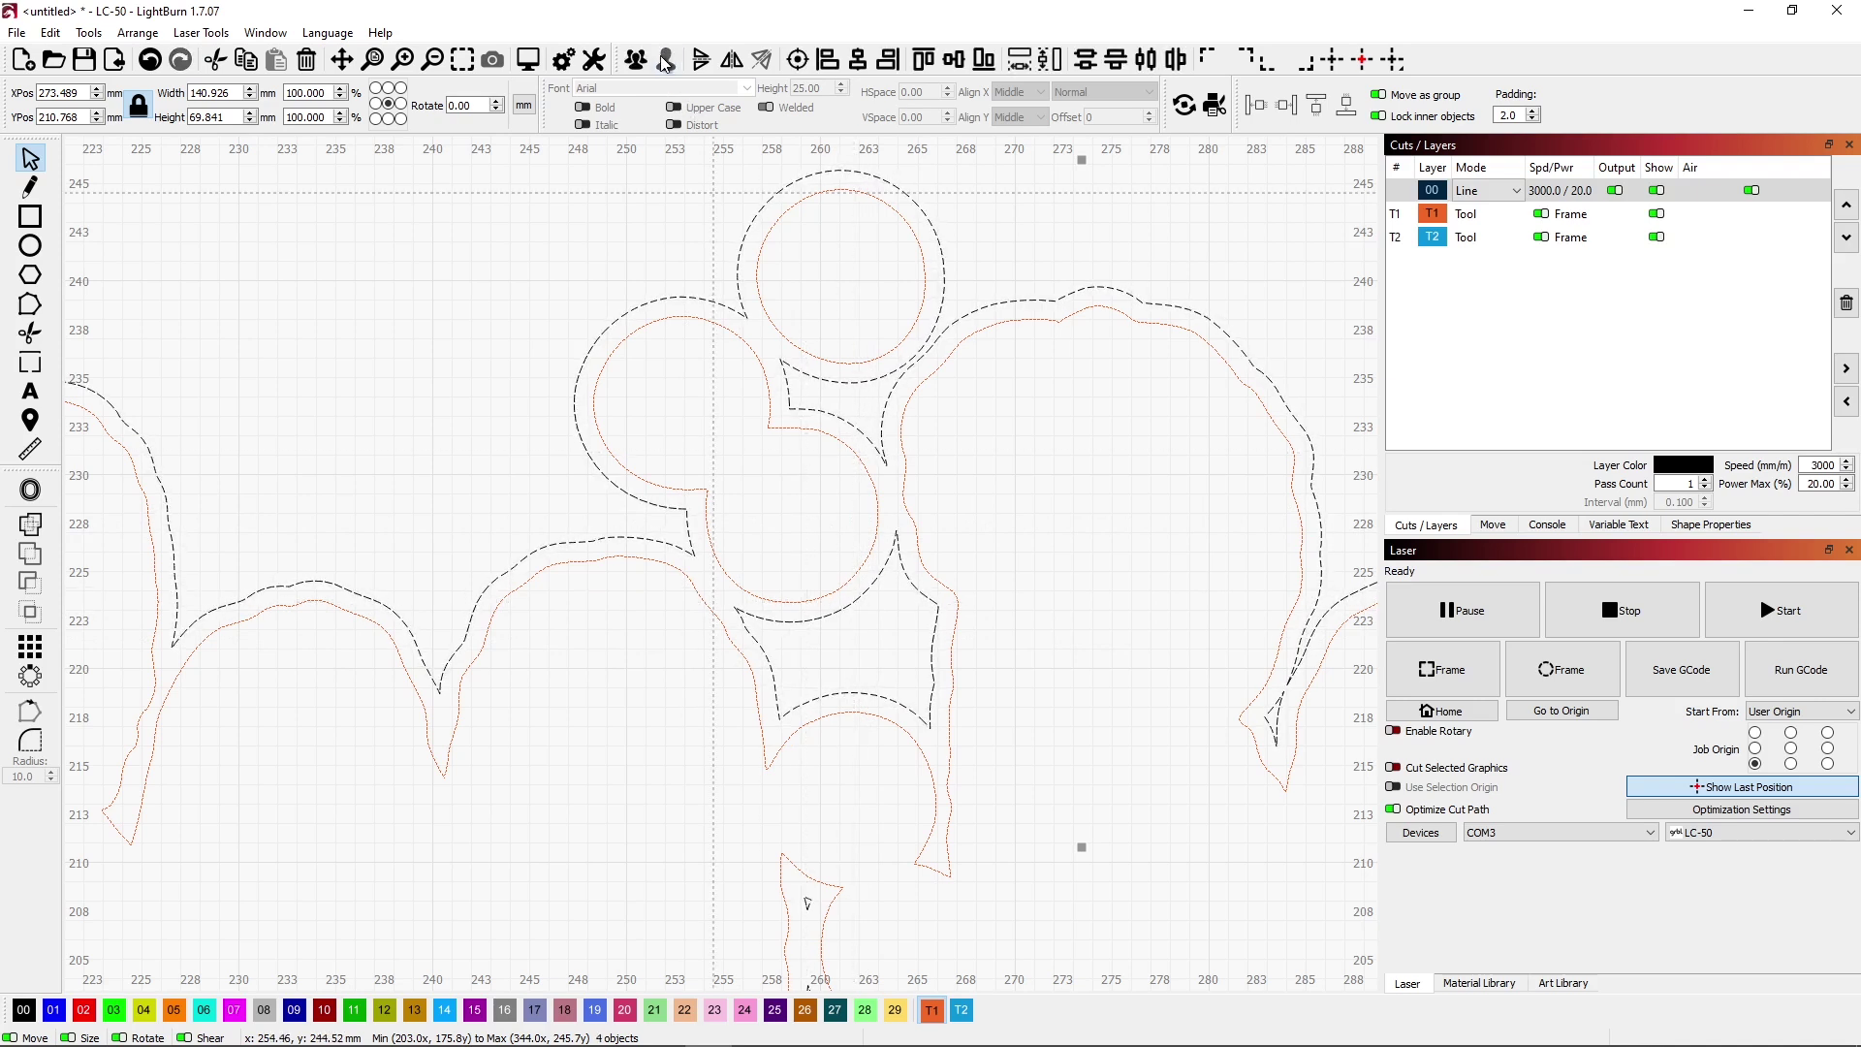
pyautogui.click(825, 641)
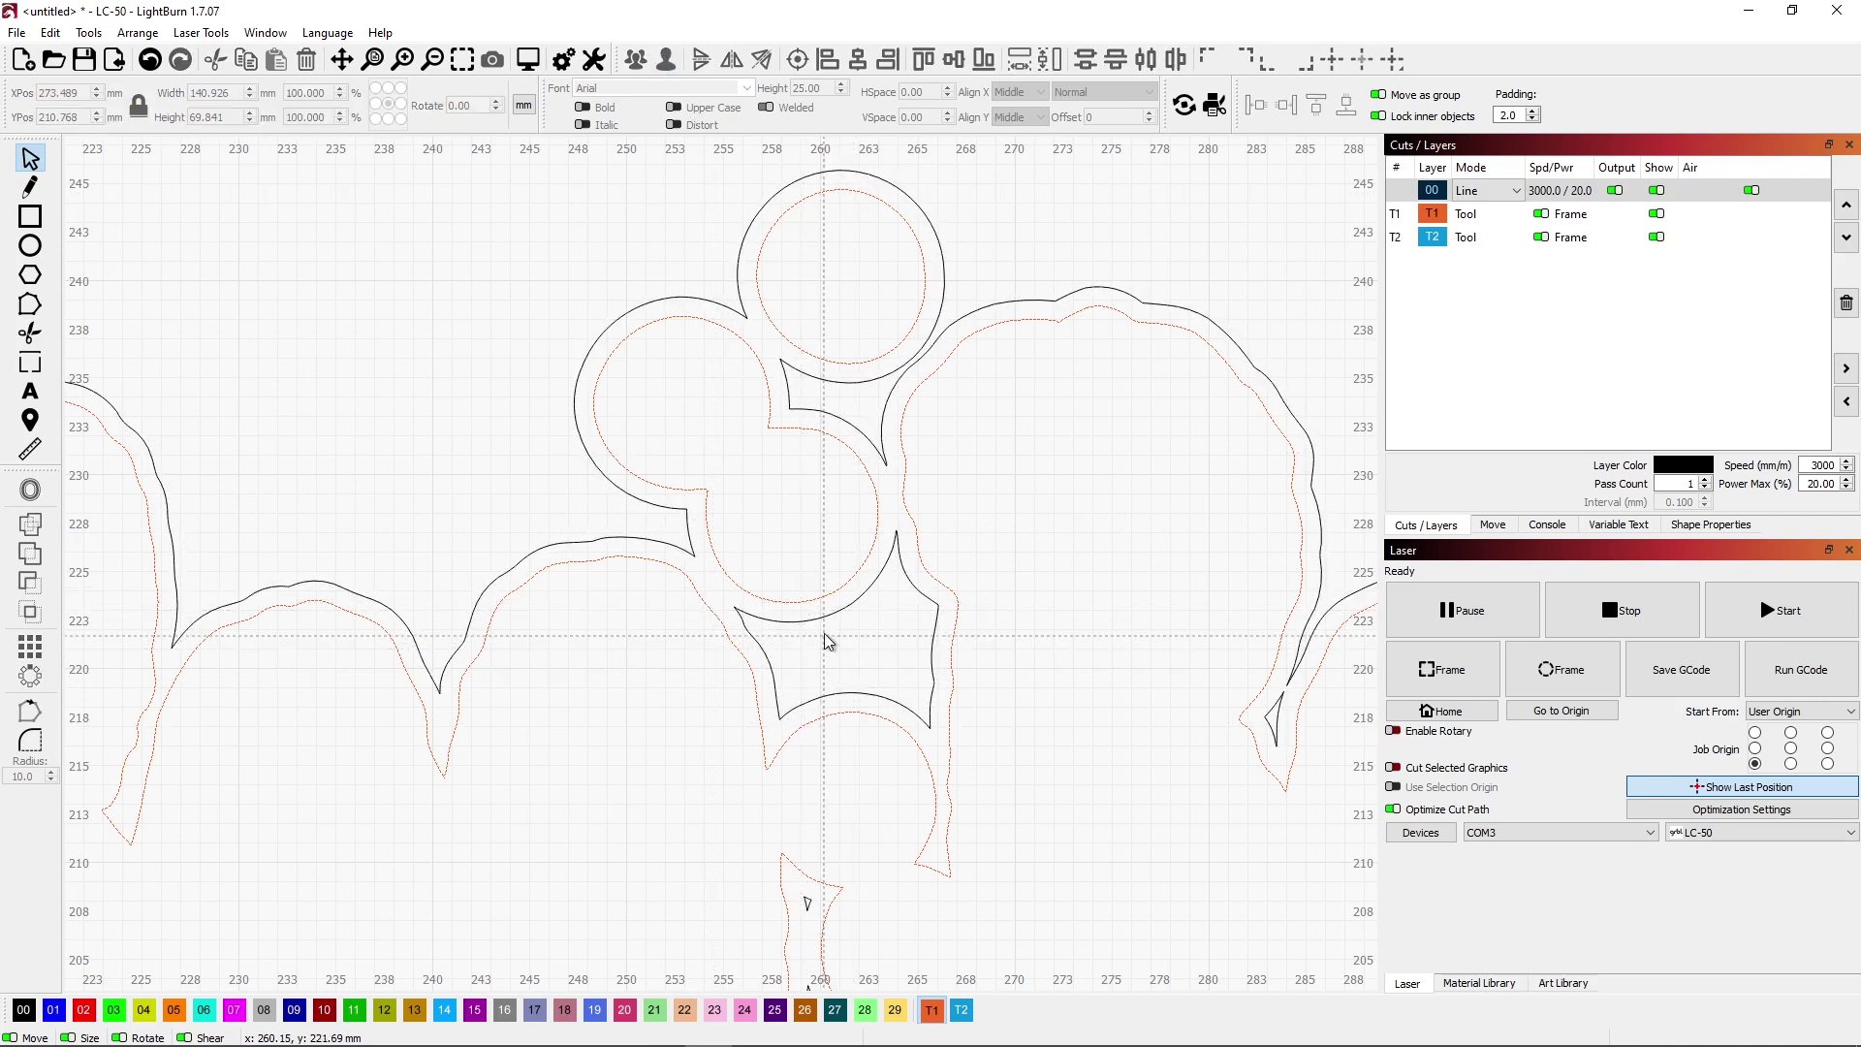
# Delete the star-shaped inner piece and the small stray triangle.
pyautogui.click(827, 616)
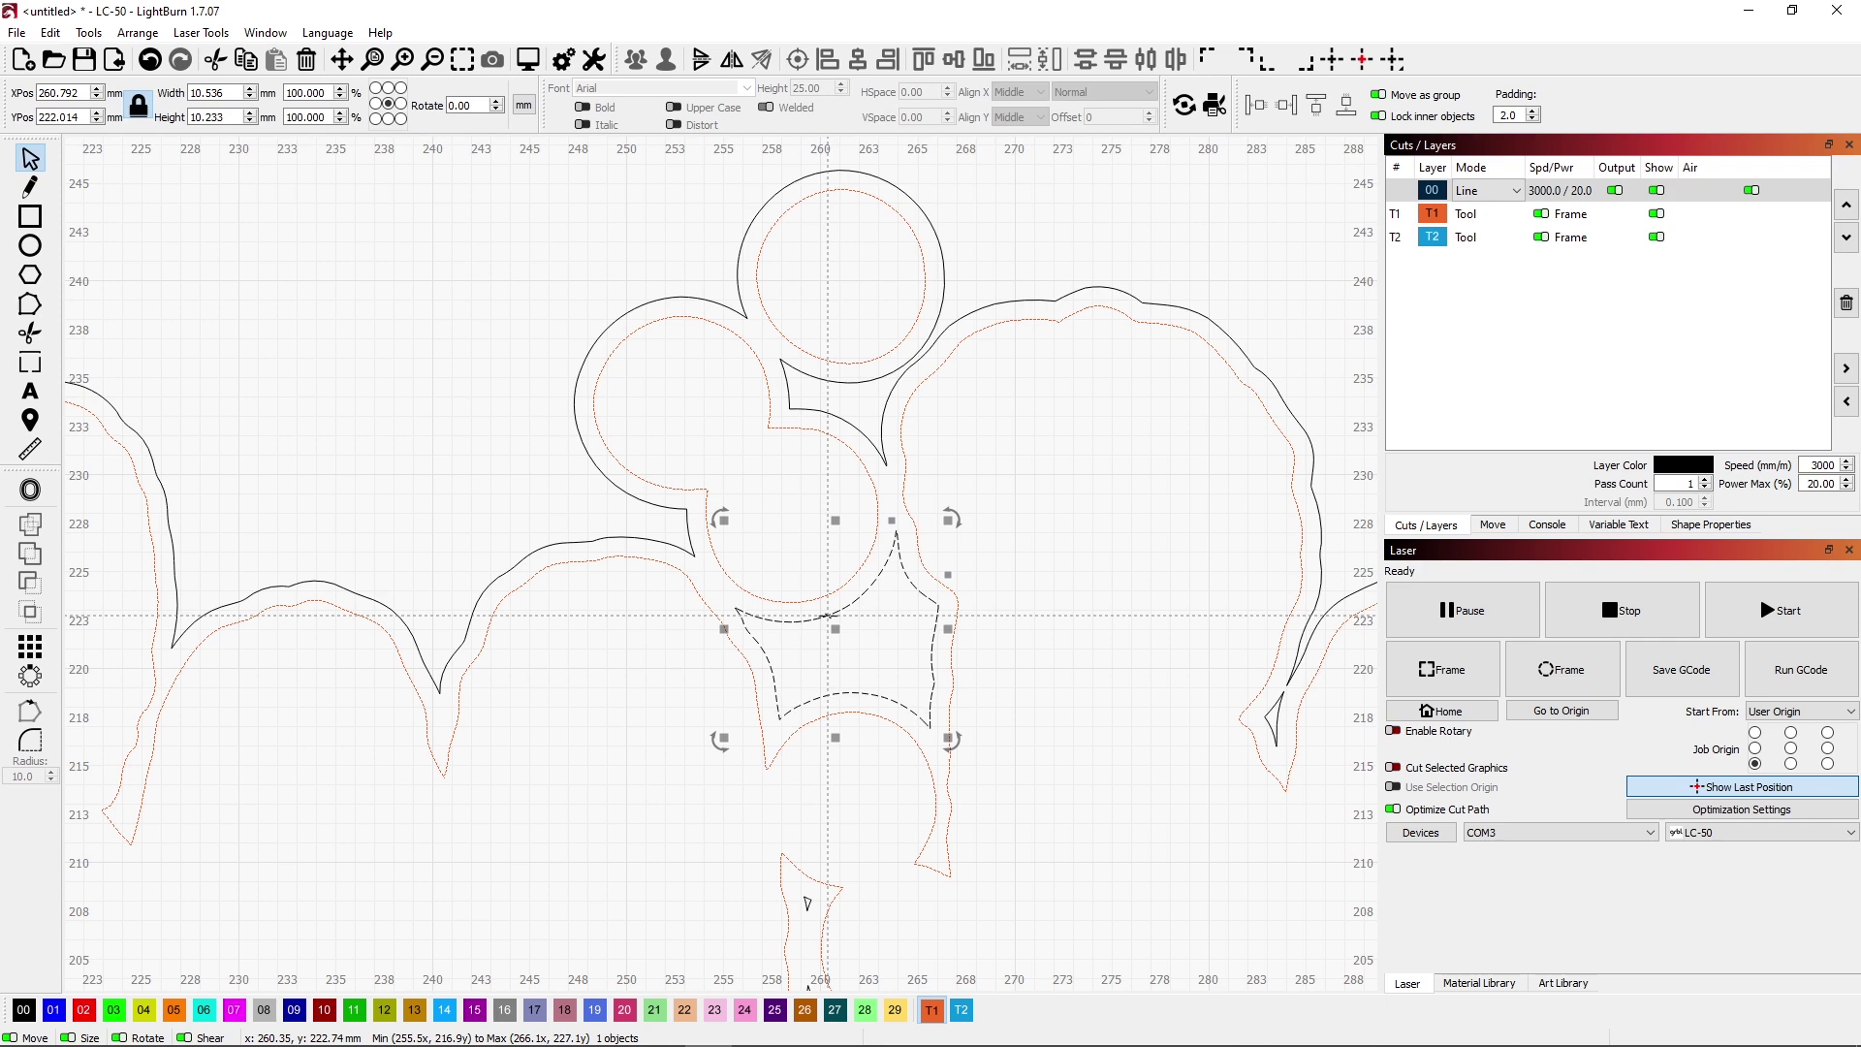
pyautogui.press('Delete')
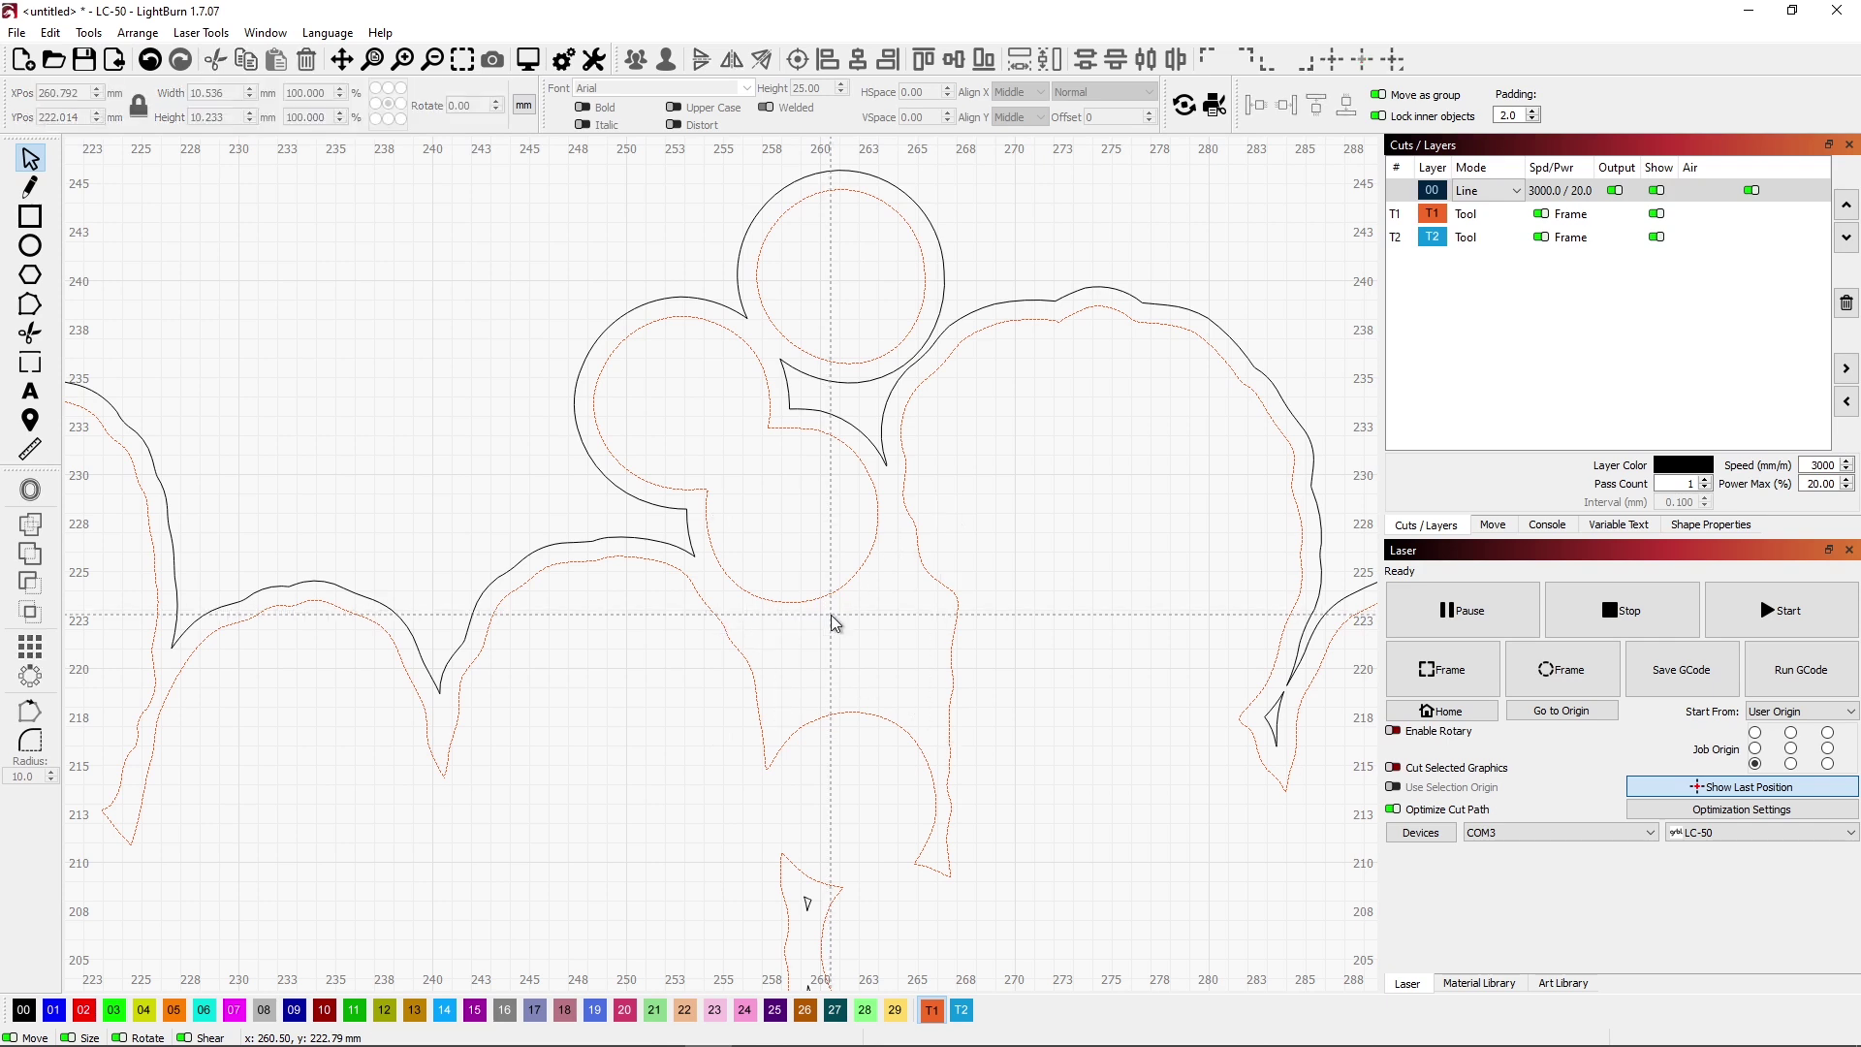
pyautogui.click(809, 903)
pyautogui.press('Delete')
pyautogui.click(1278, 716)
# Zoom to the small-circle junction and edit the nodes of the outer cut outline.
pyautogui.scroll(-5, 1229, 717)
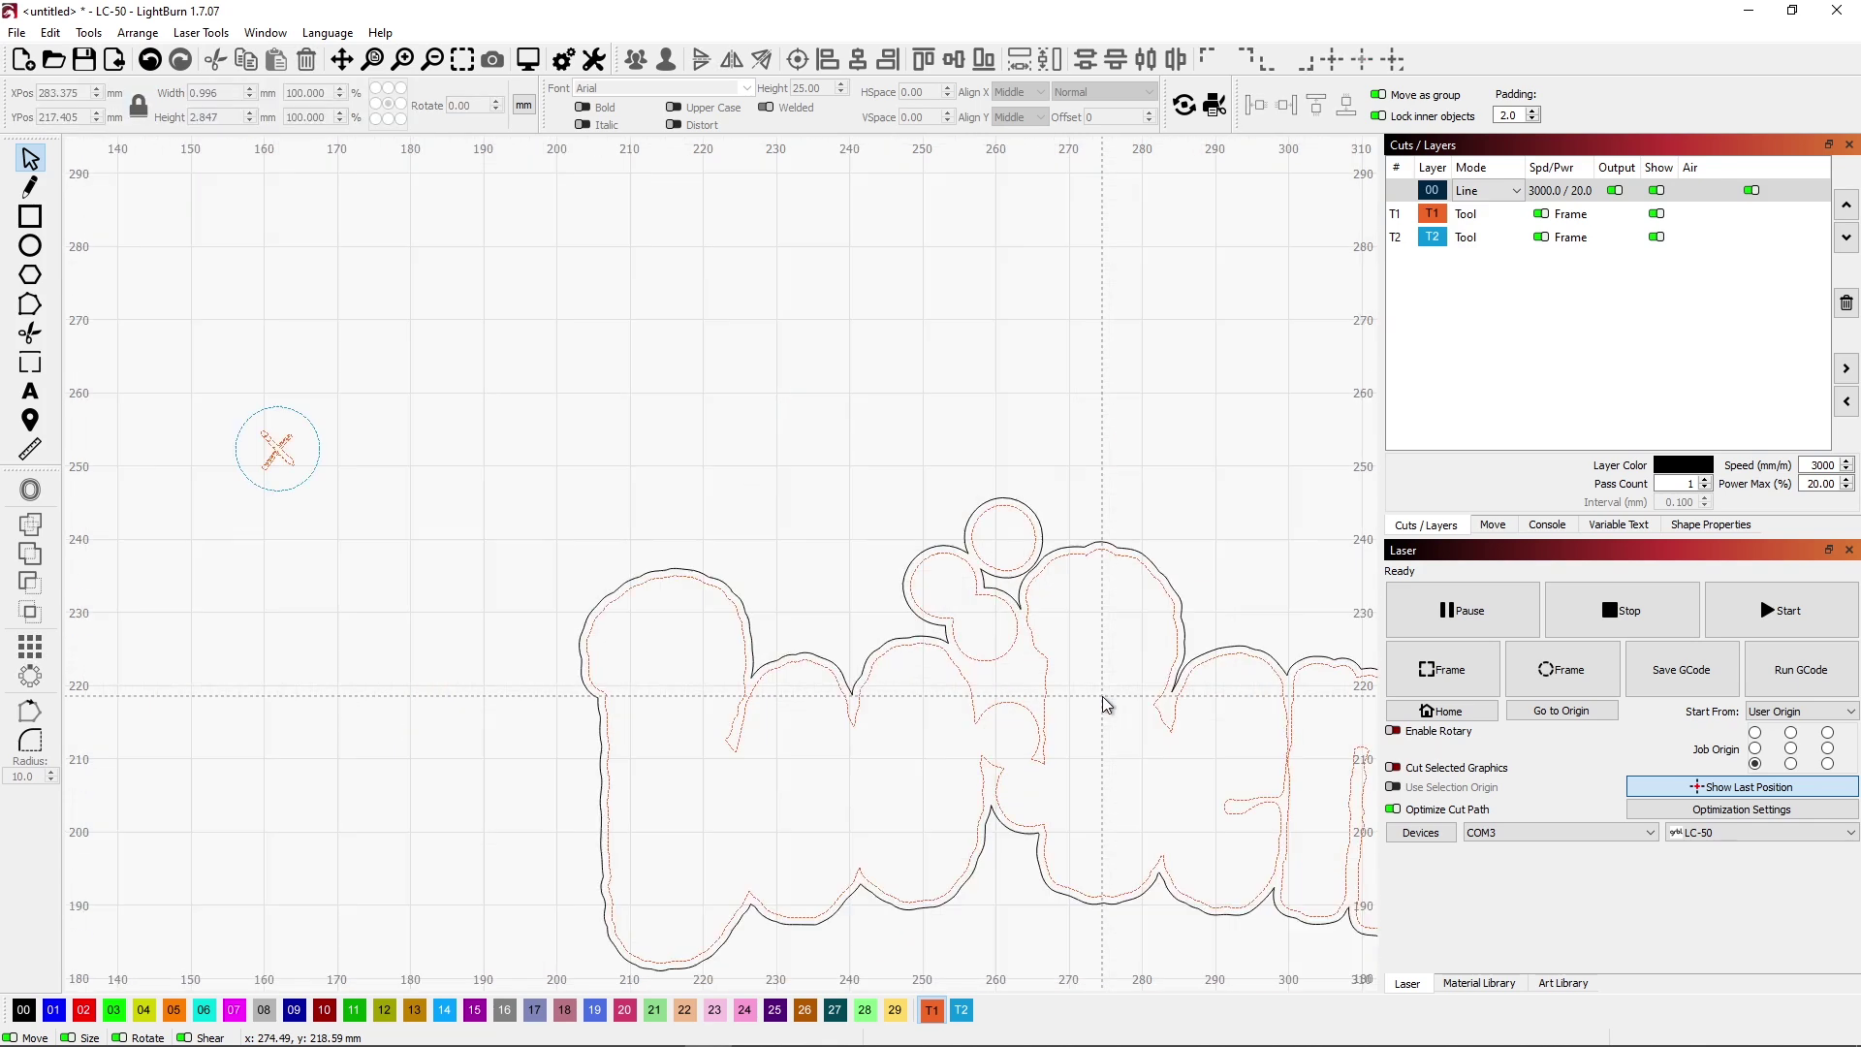
pyautogui.moveTo(1146, 831); pyautogui.dragTo(849, 635)
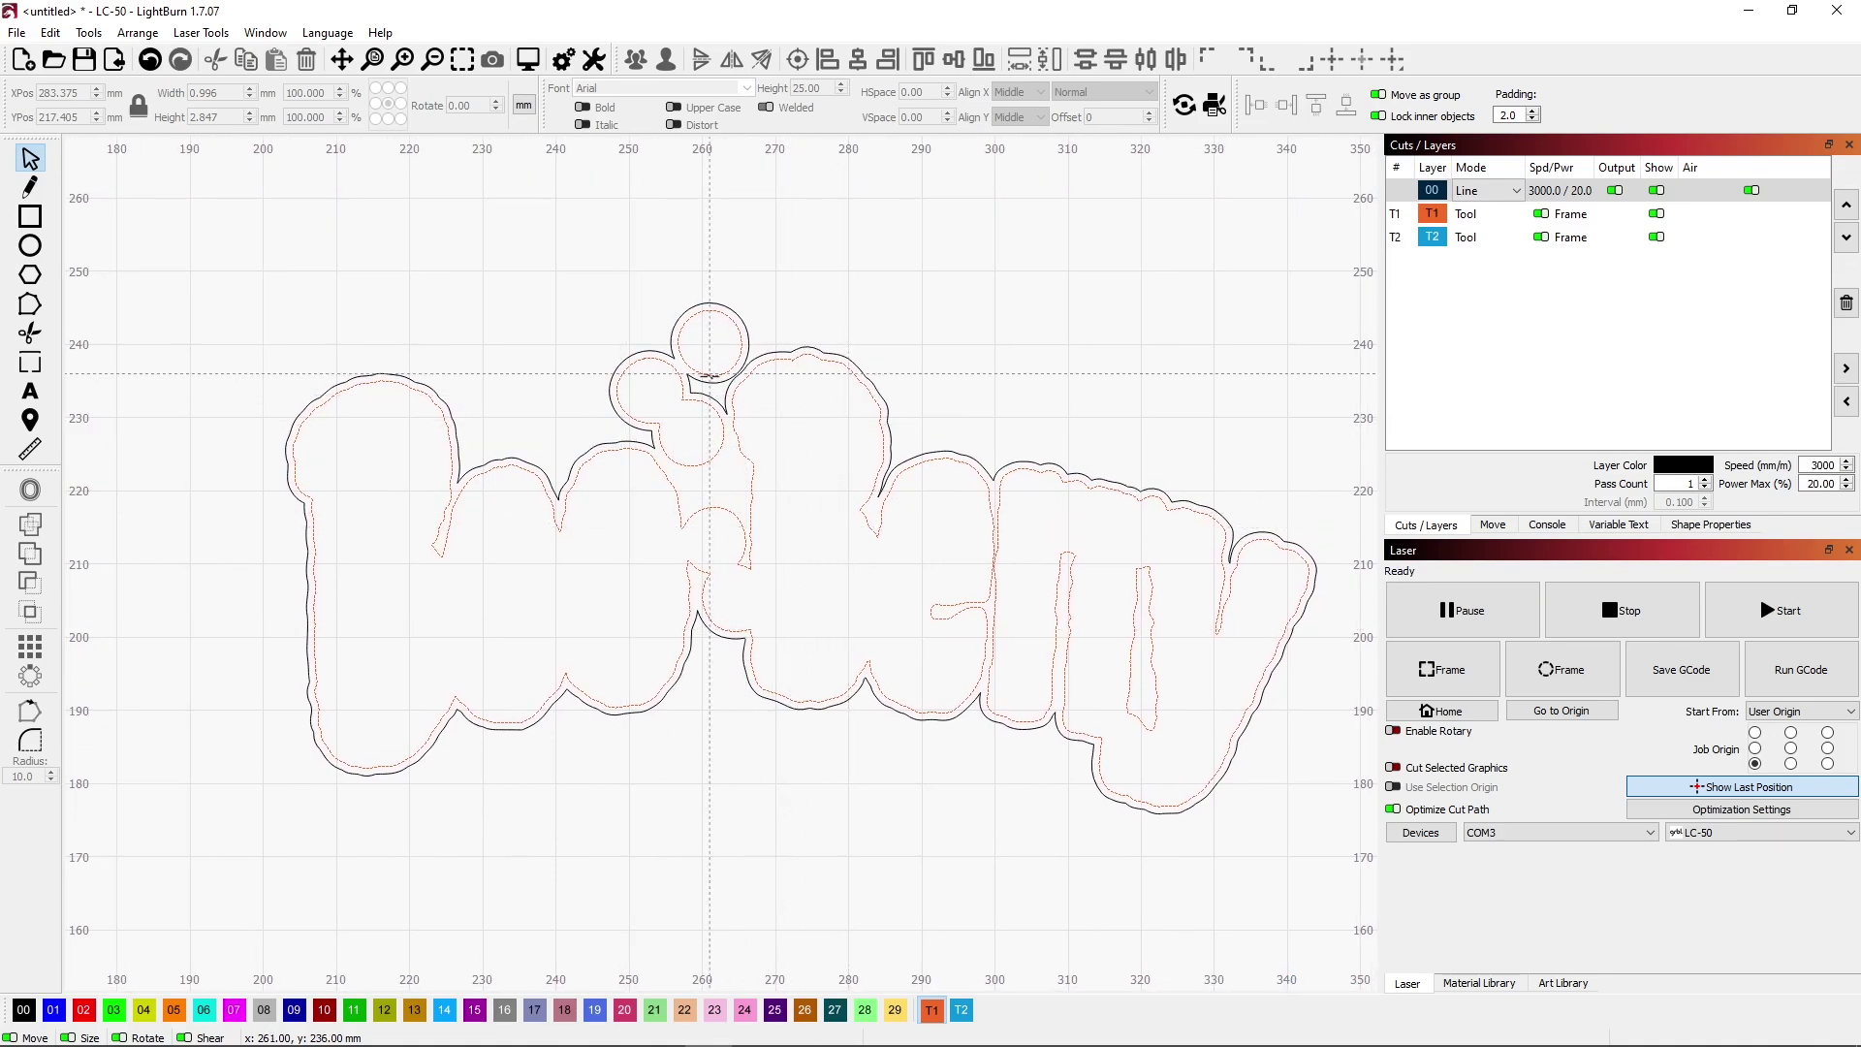
pyautogui.scroll(9, 705, 376)
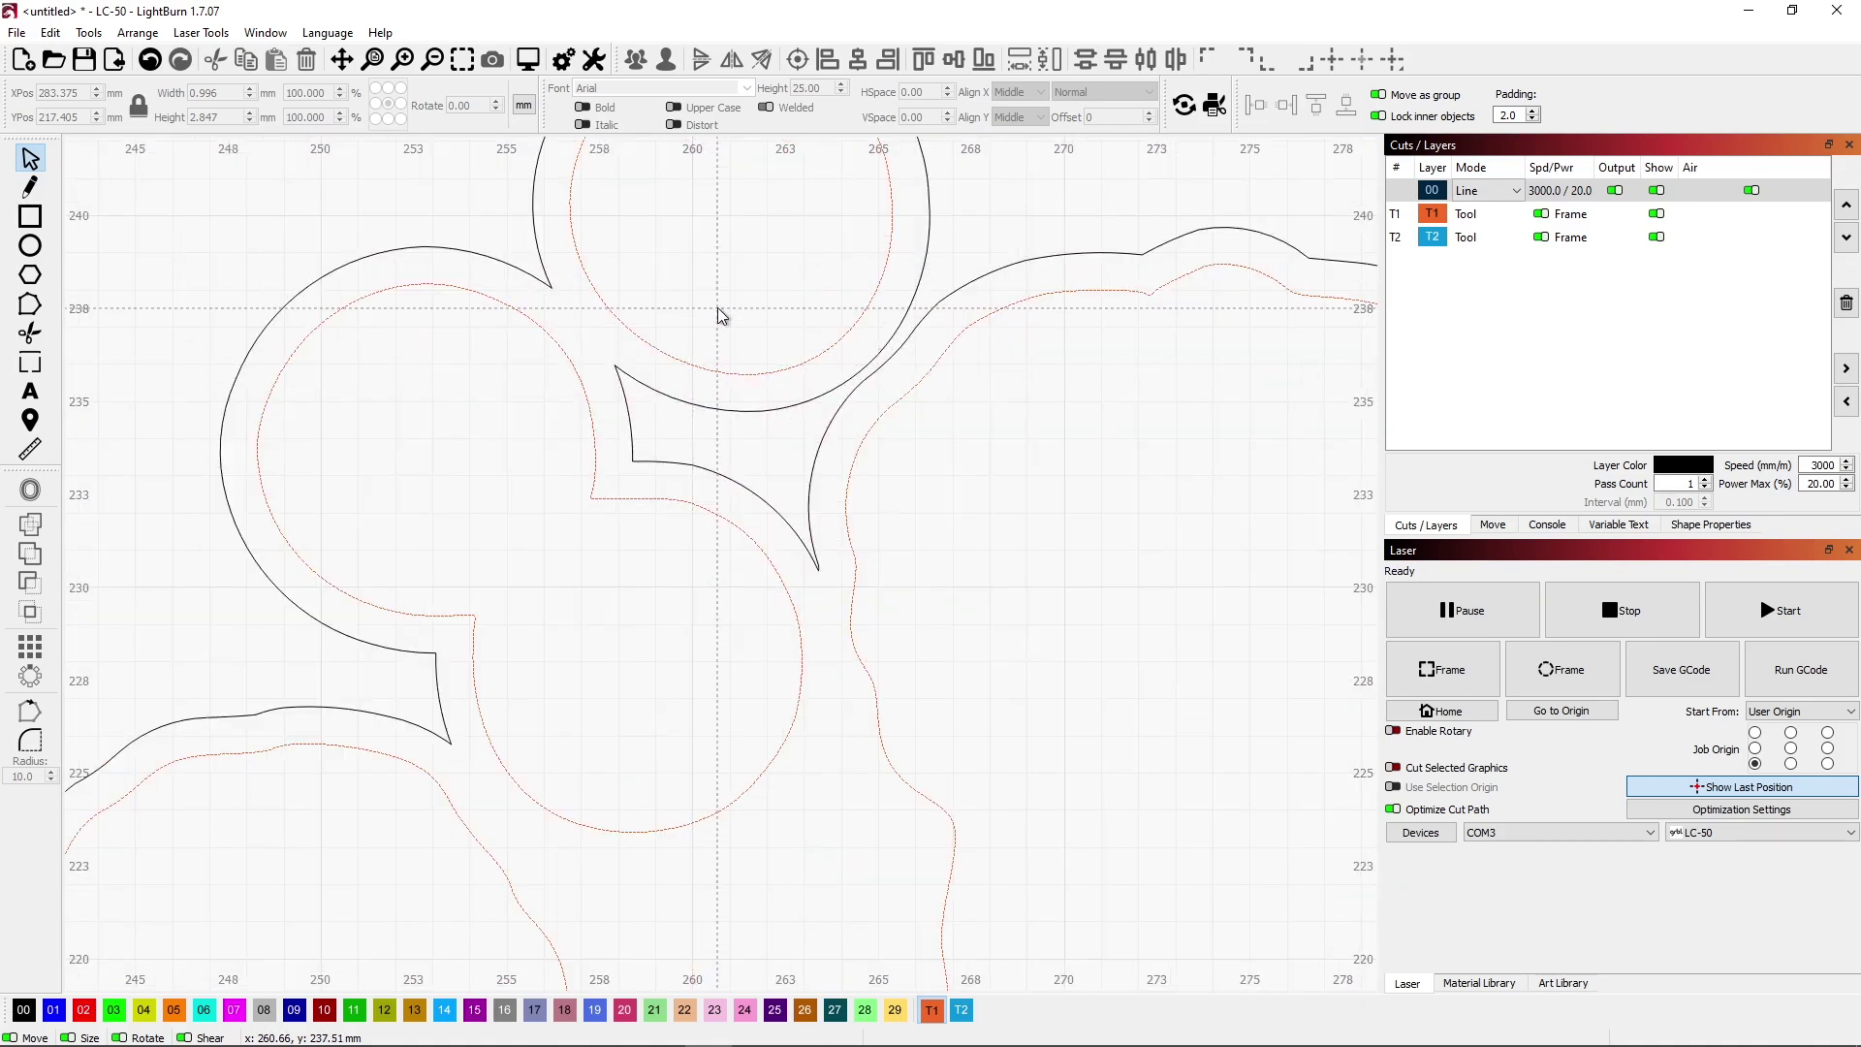
pyautogui.moveTo(717, 304); pyautogui.dragTo(793, 468)
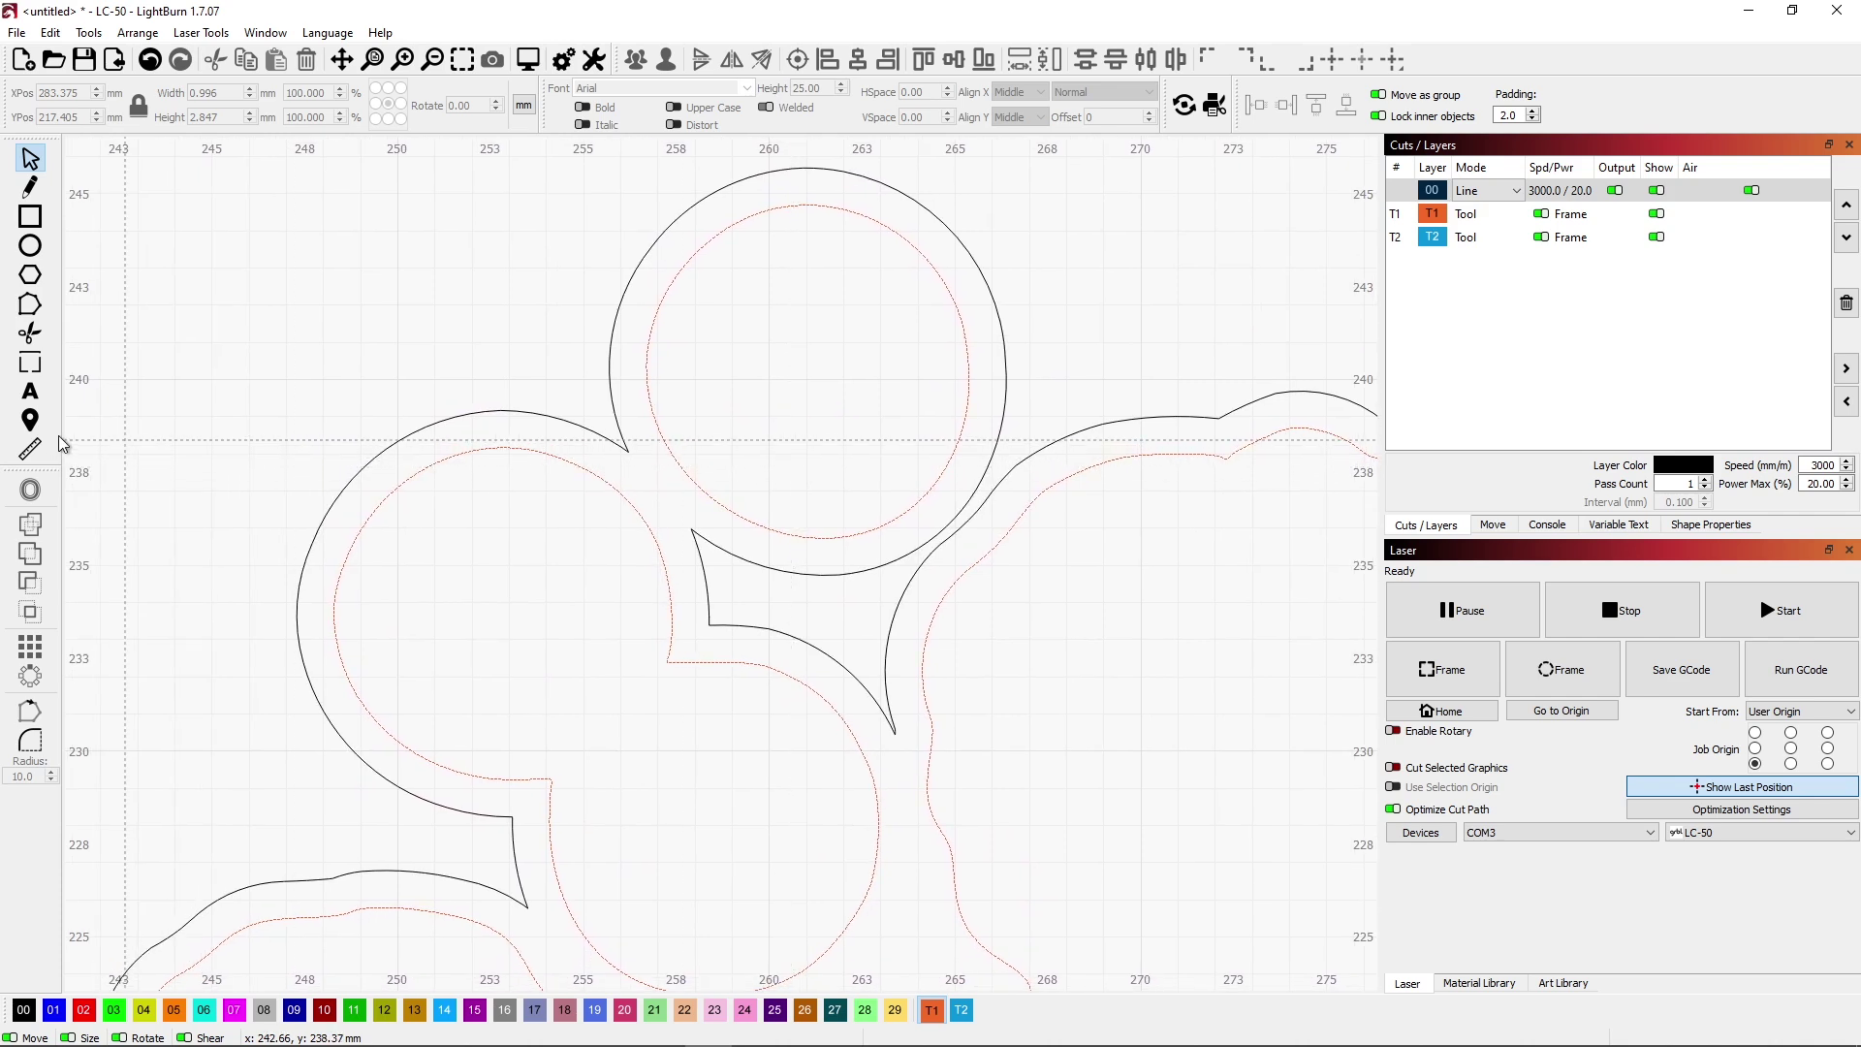
pyautogui.click(631, 277)
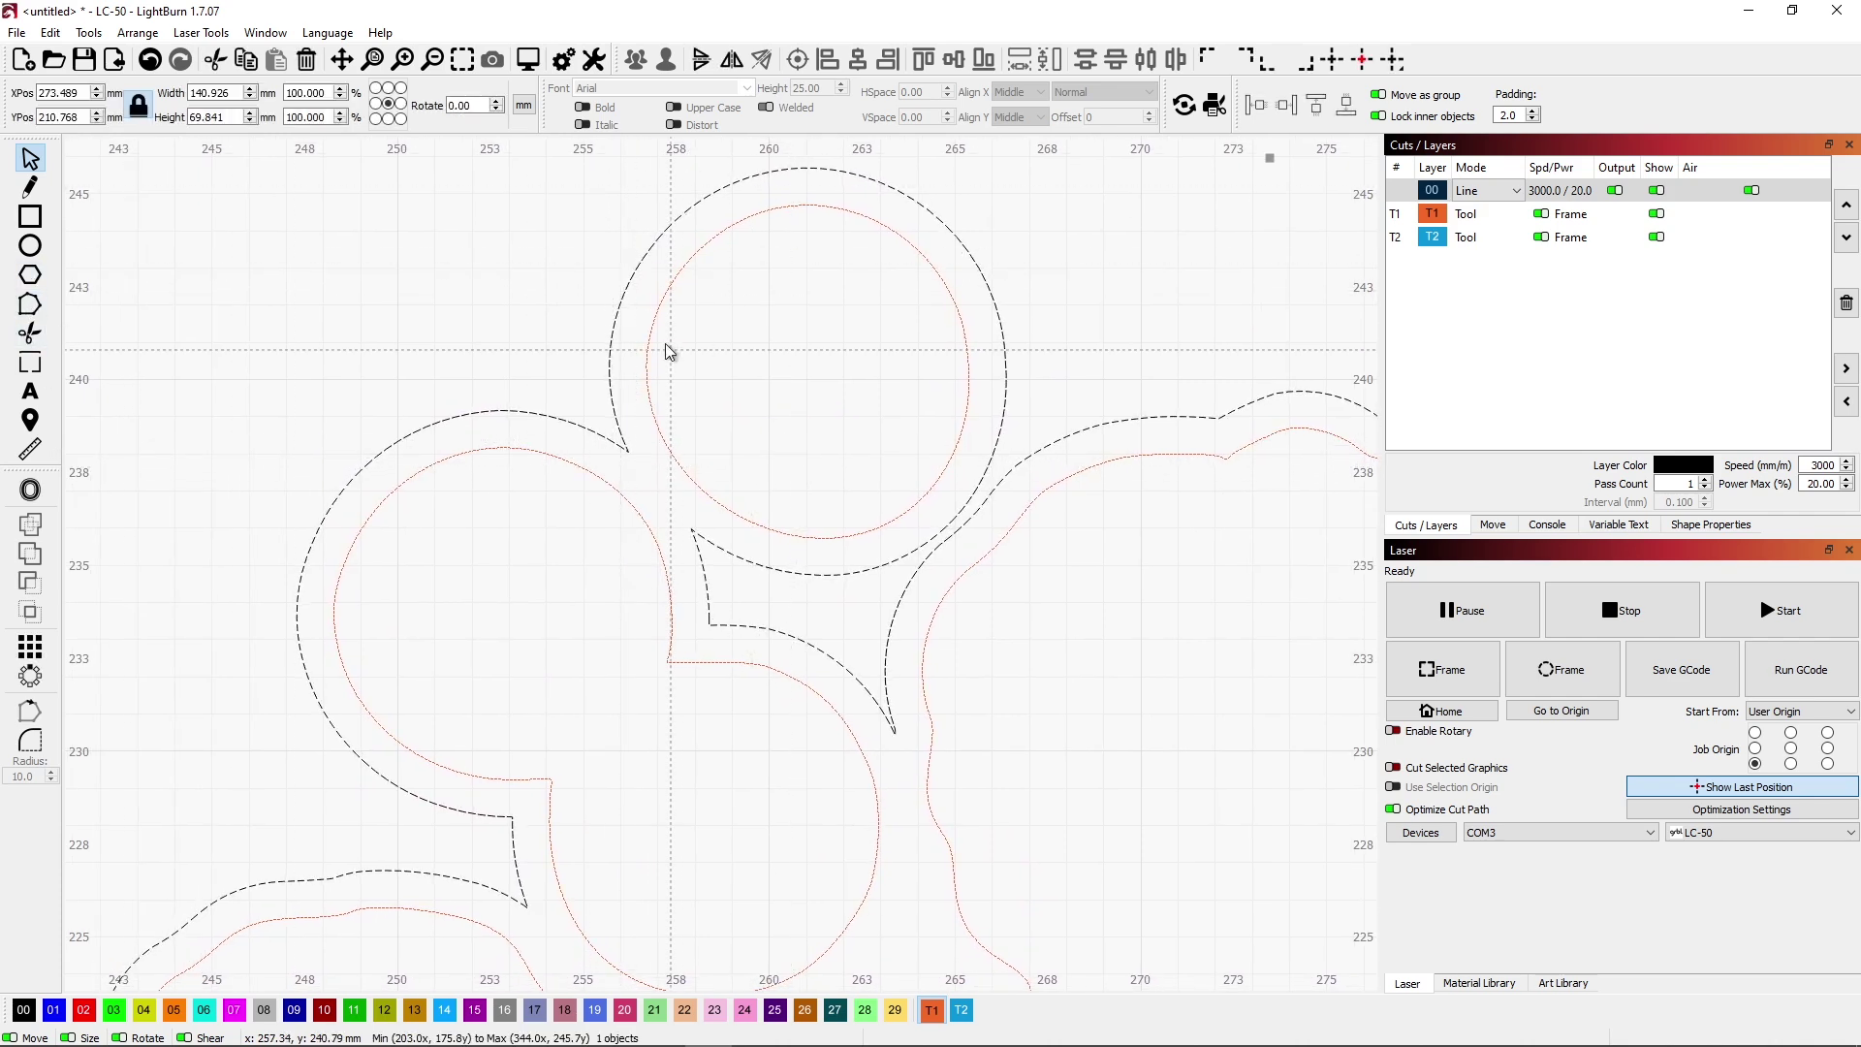
pyautogui.click(30, 304)
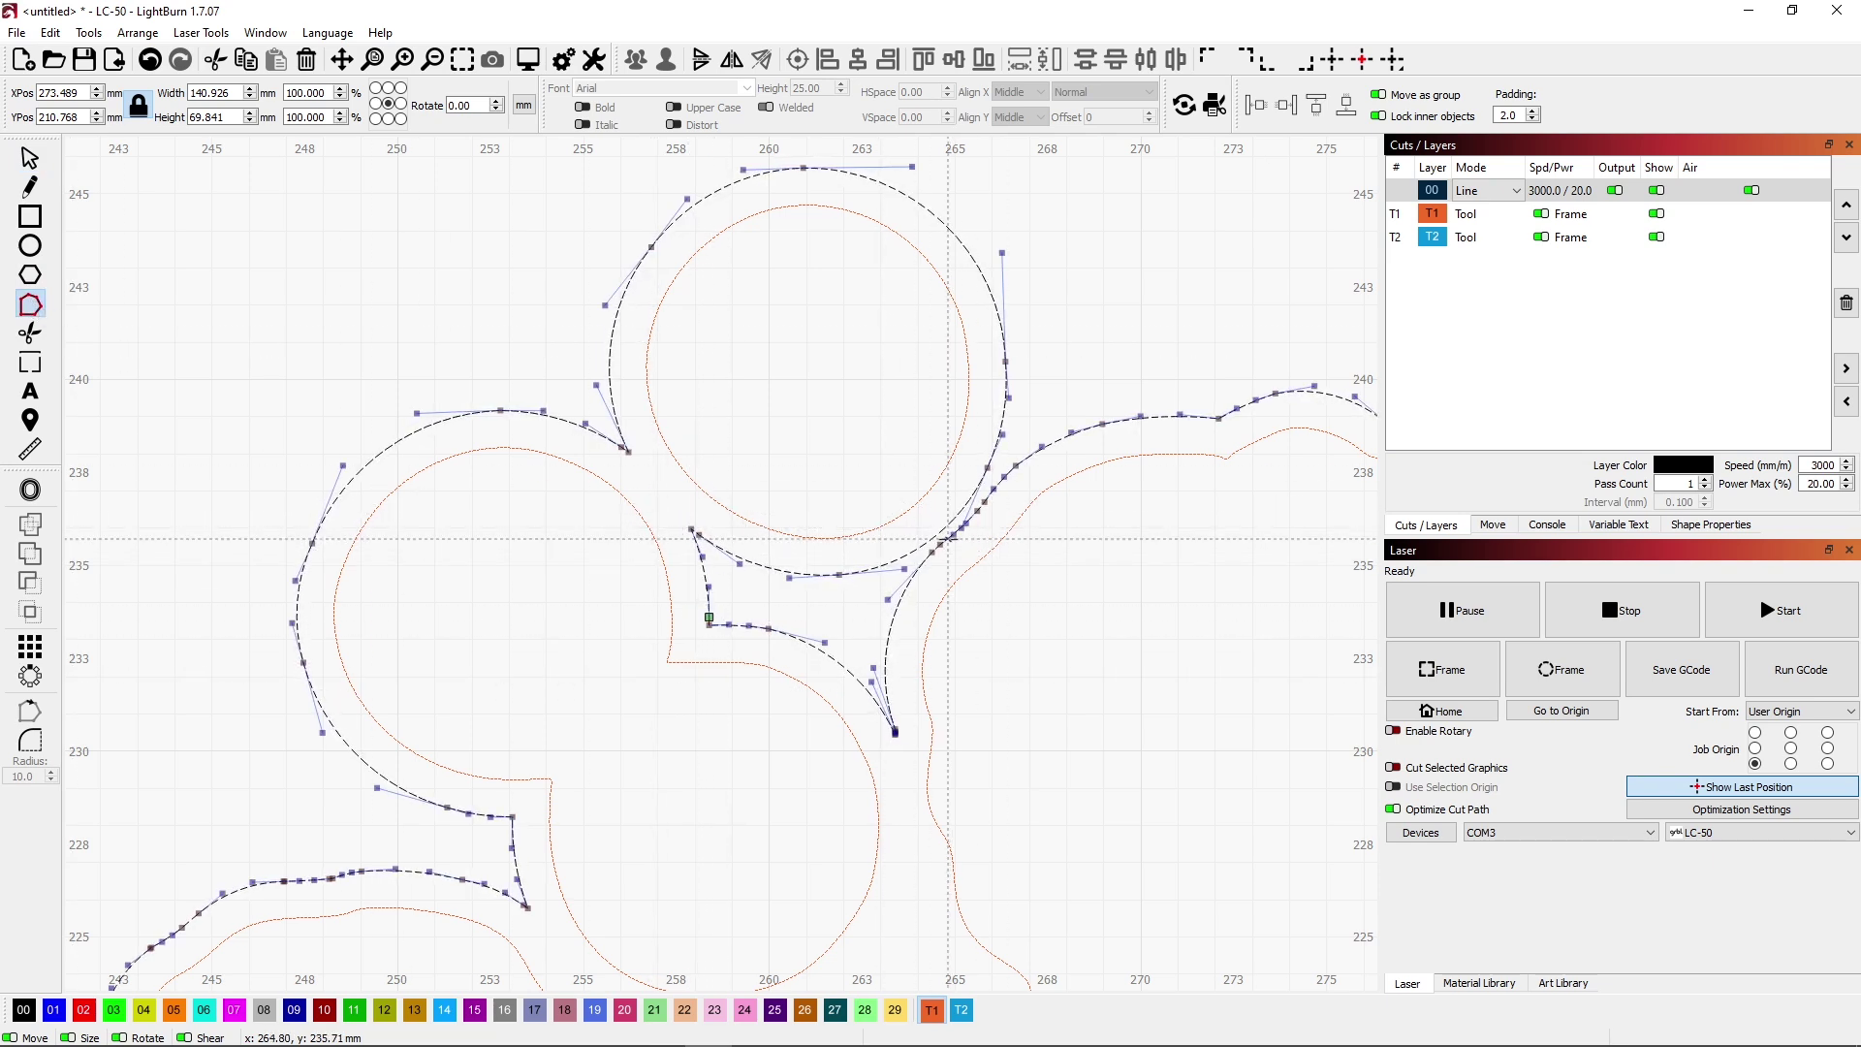
# Delete the overlapping curve segments and leftover node at the junction, leaving open ends.
pyautogui.press('d')
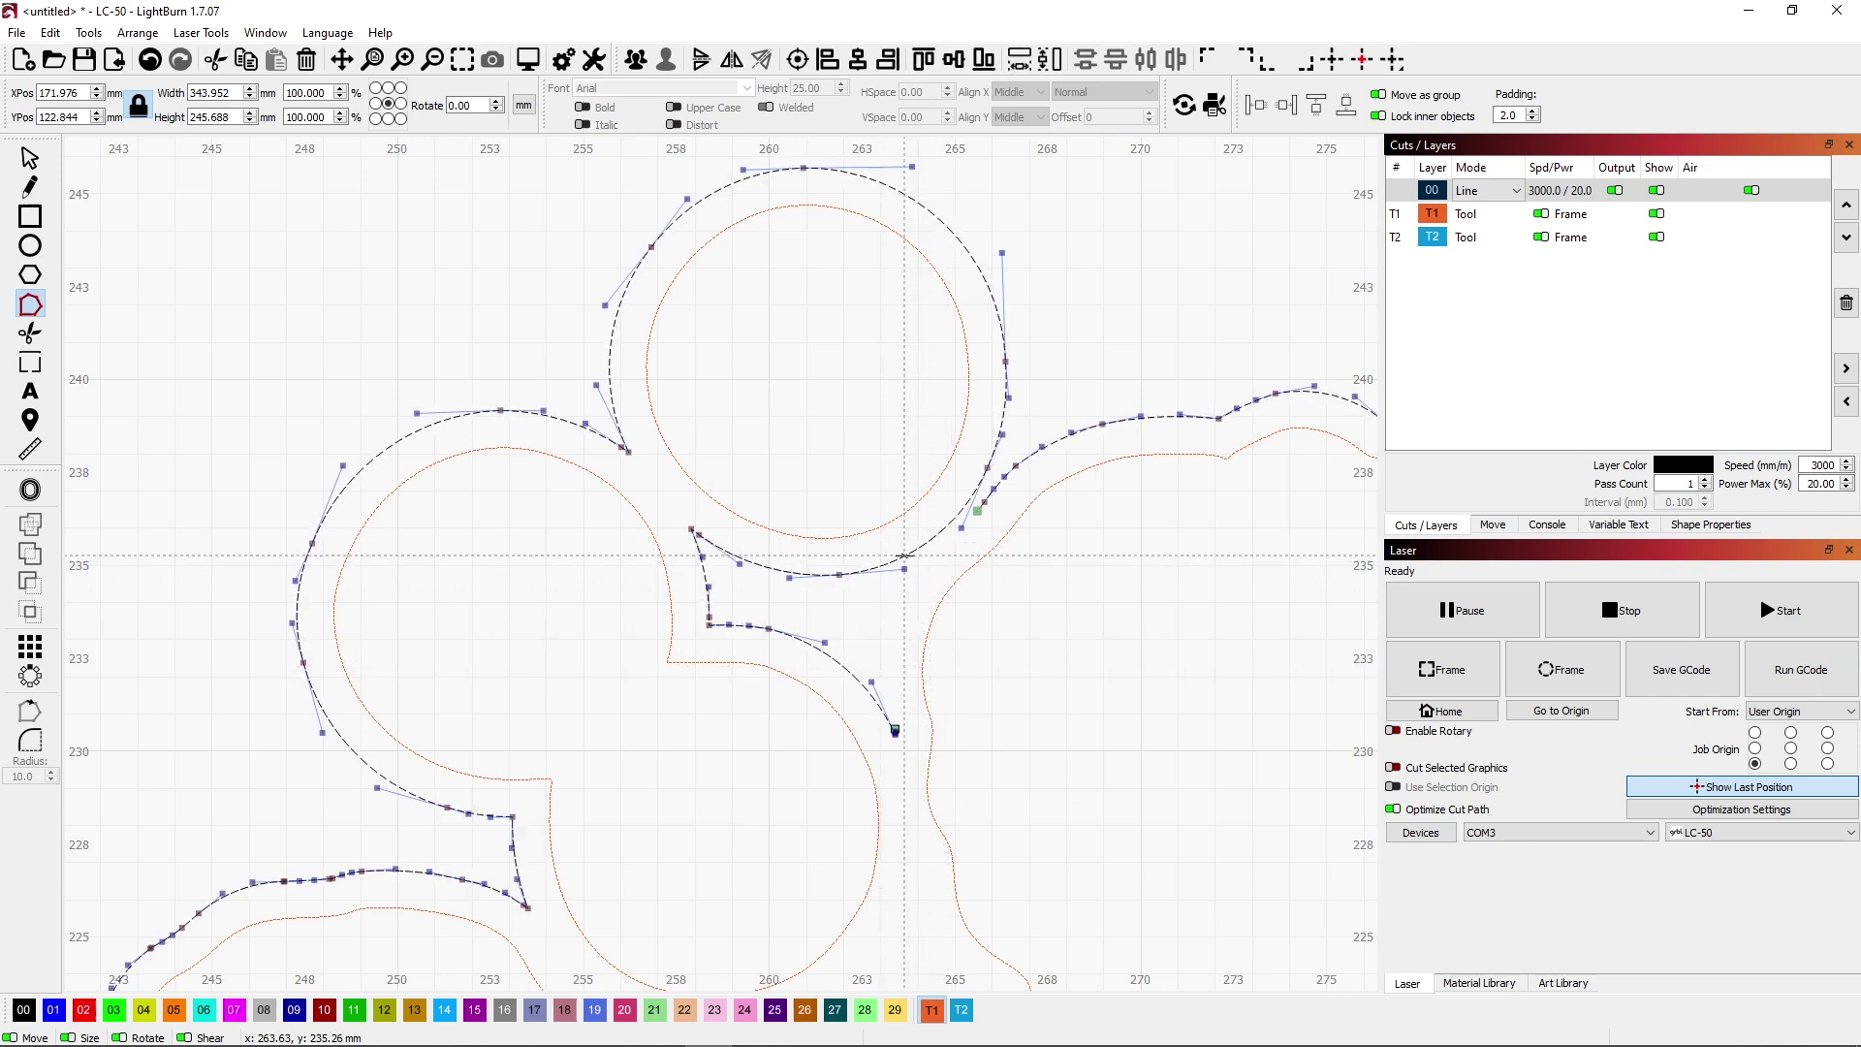
pyautogui.press('d')
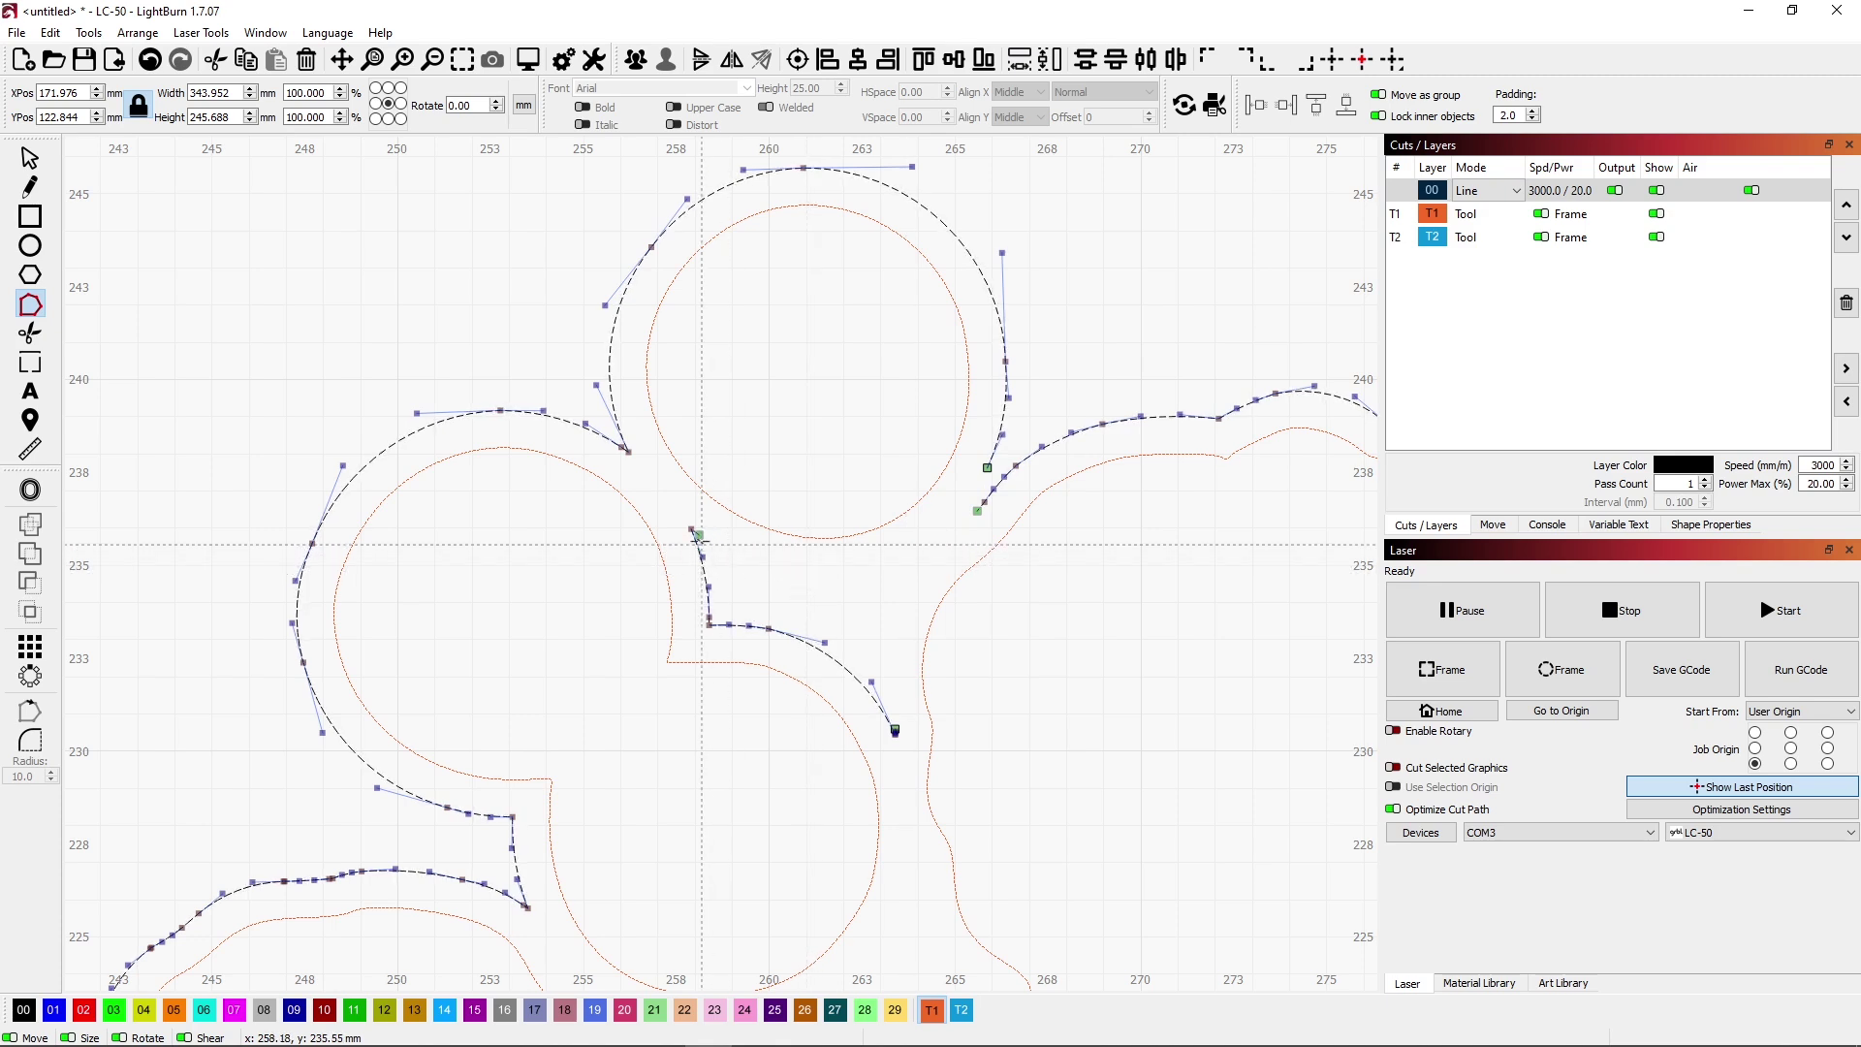
pyautogui.press('d')
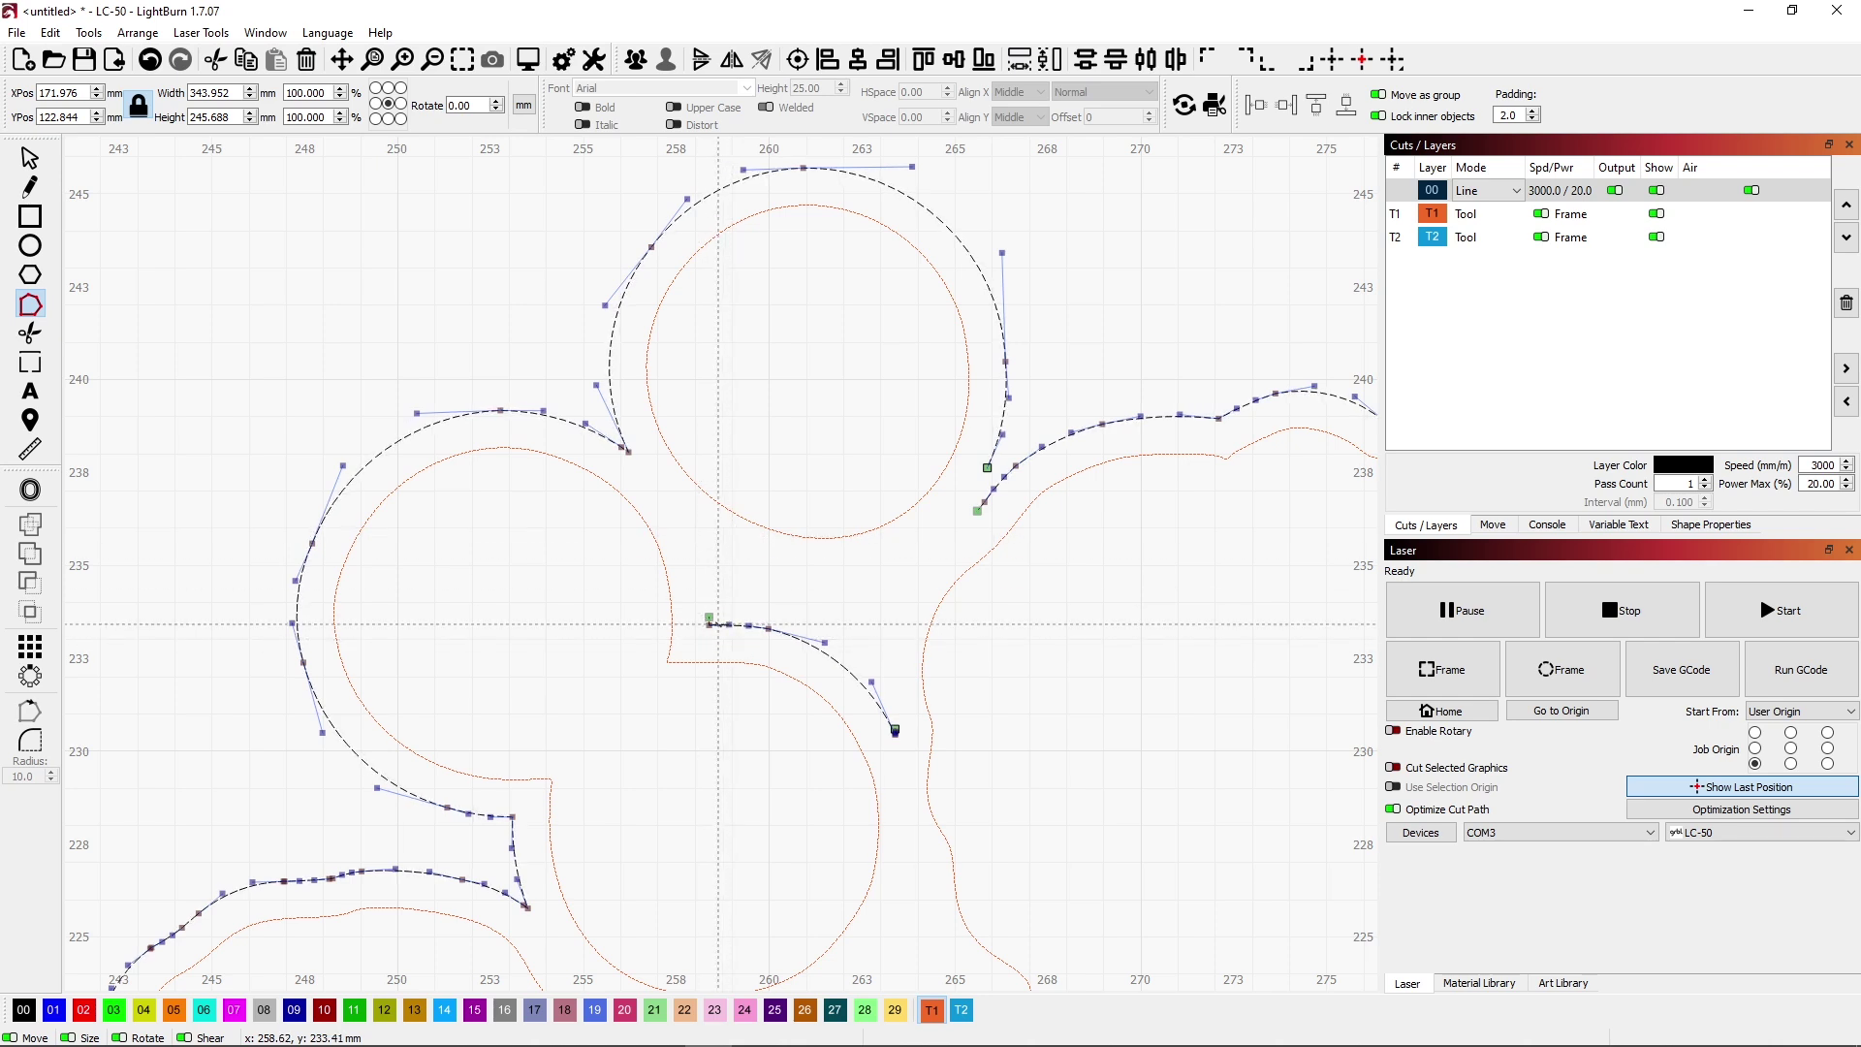
pyautogui.press('d')
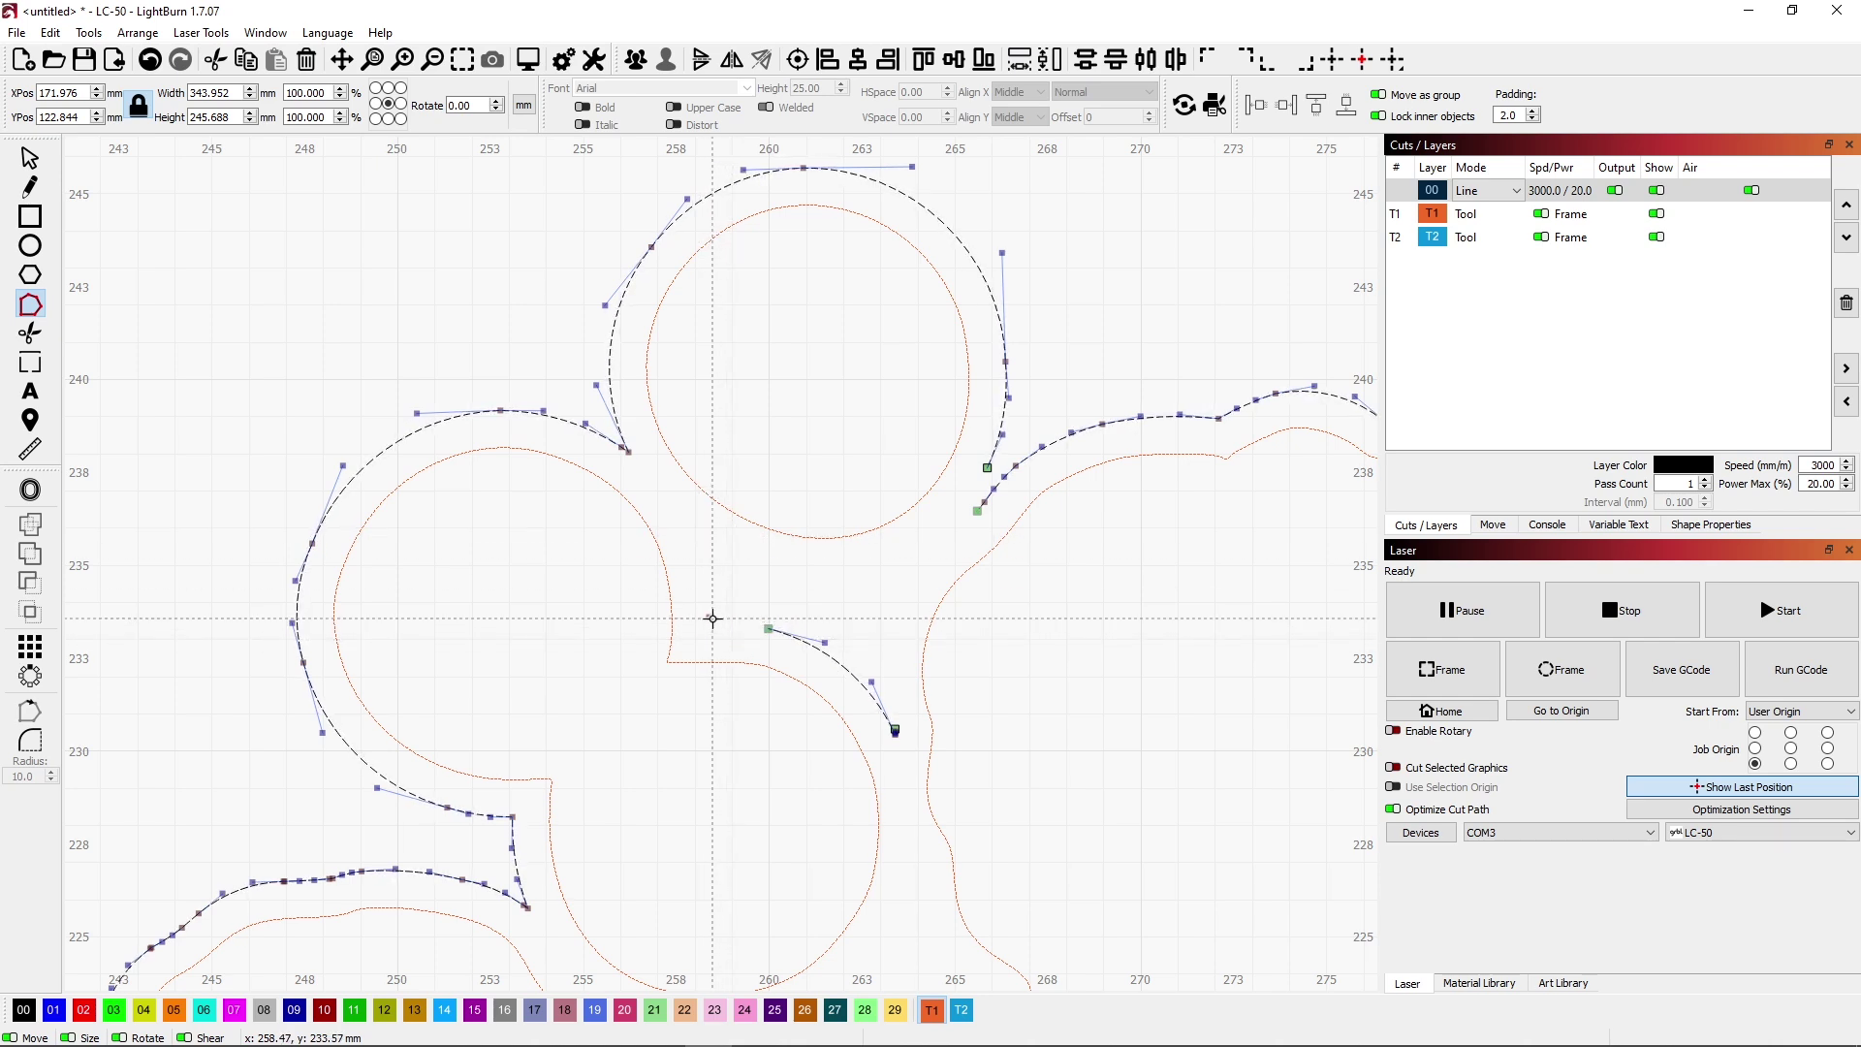
pyautogui.press('d')
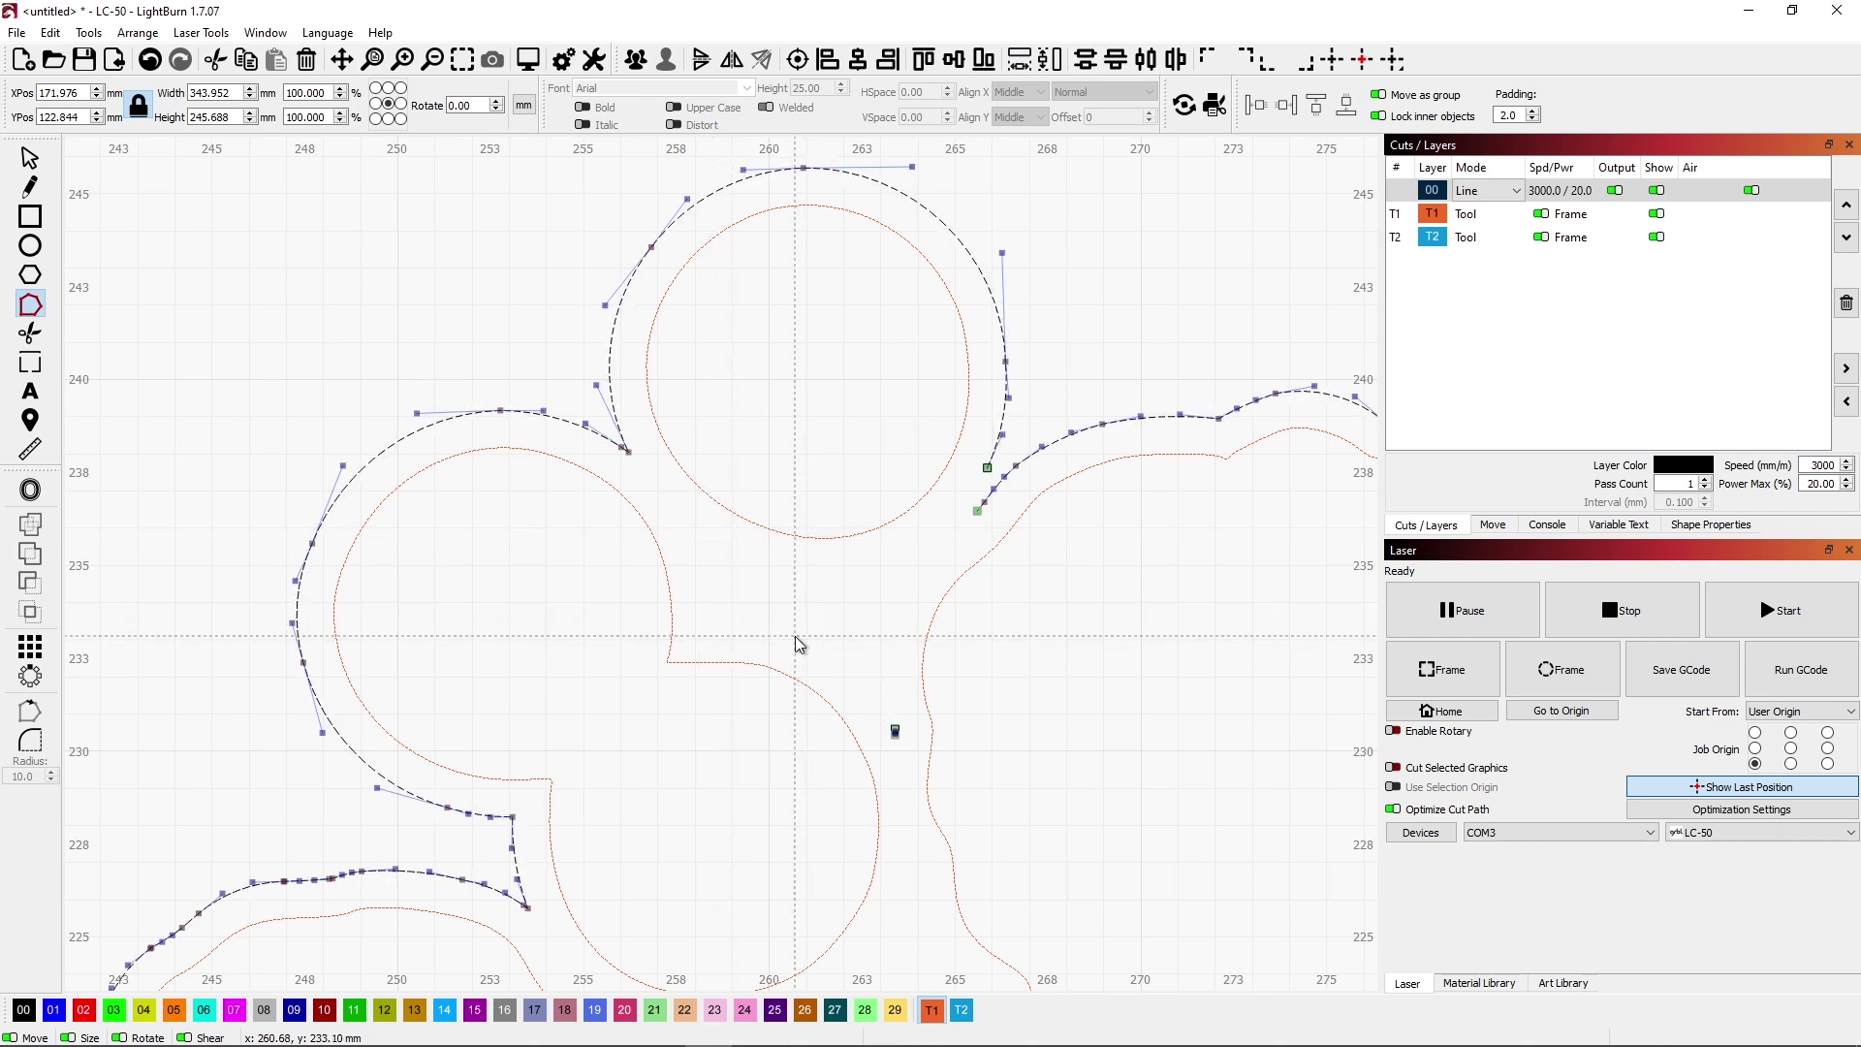
pyautogui.press('d')
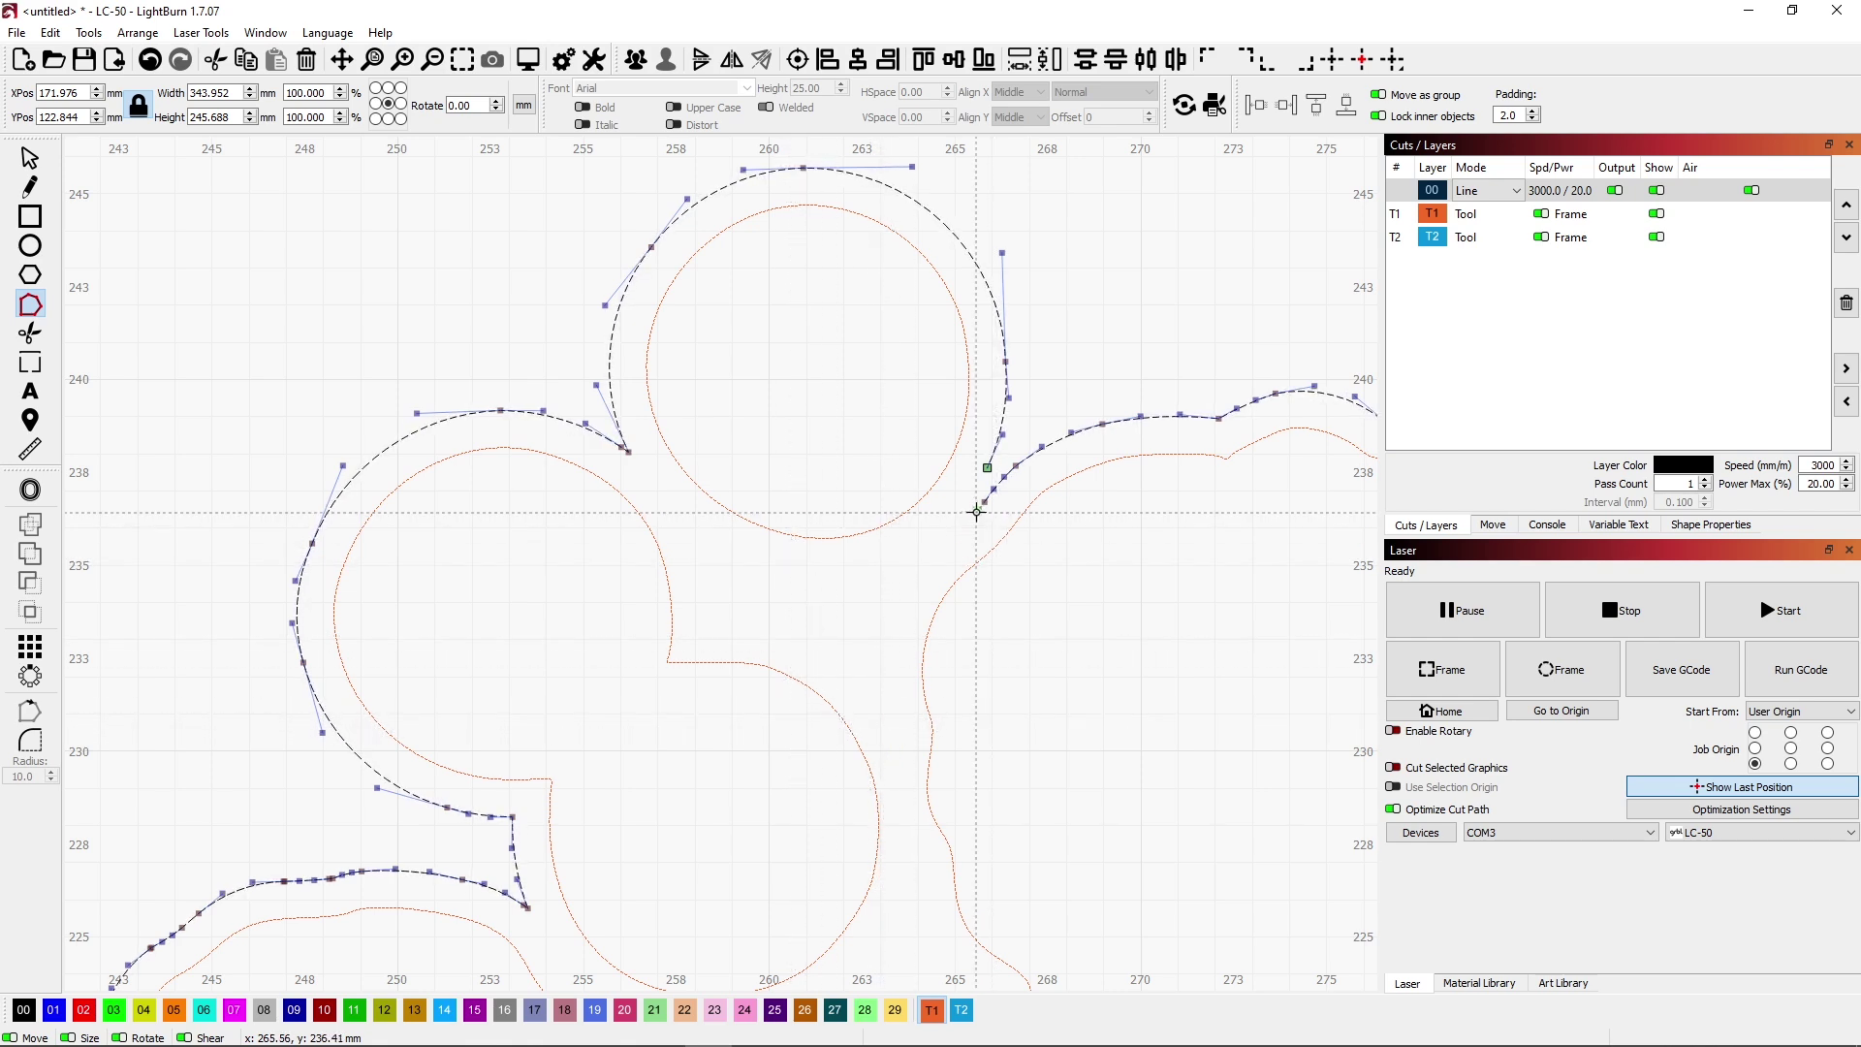
pyautogui.press('d')
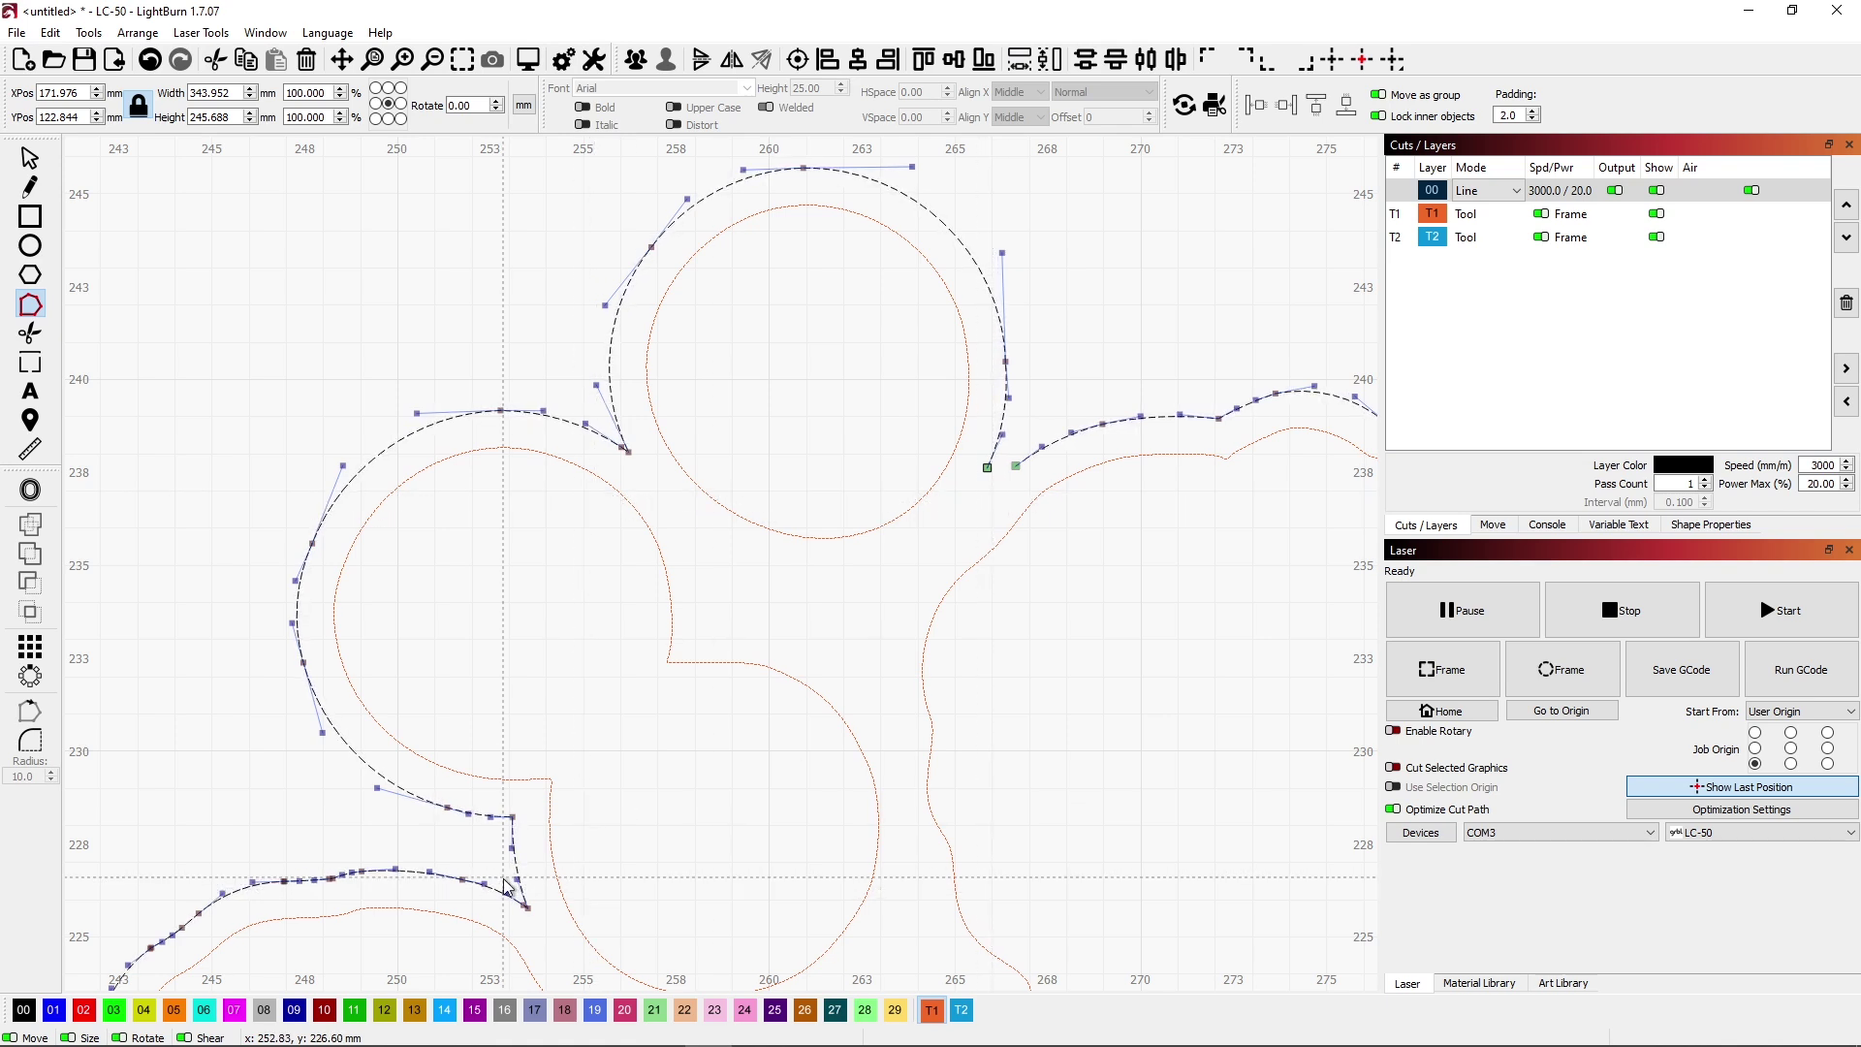
# Drag the right curve's open endpoint onto the small circle's end node to rejoin them.
pyautogui.click(29, 159)
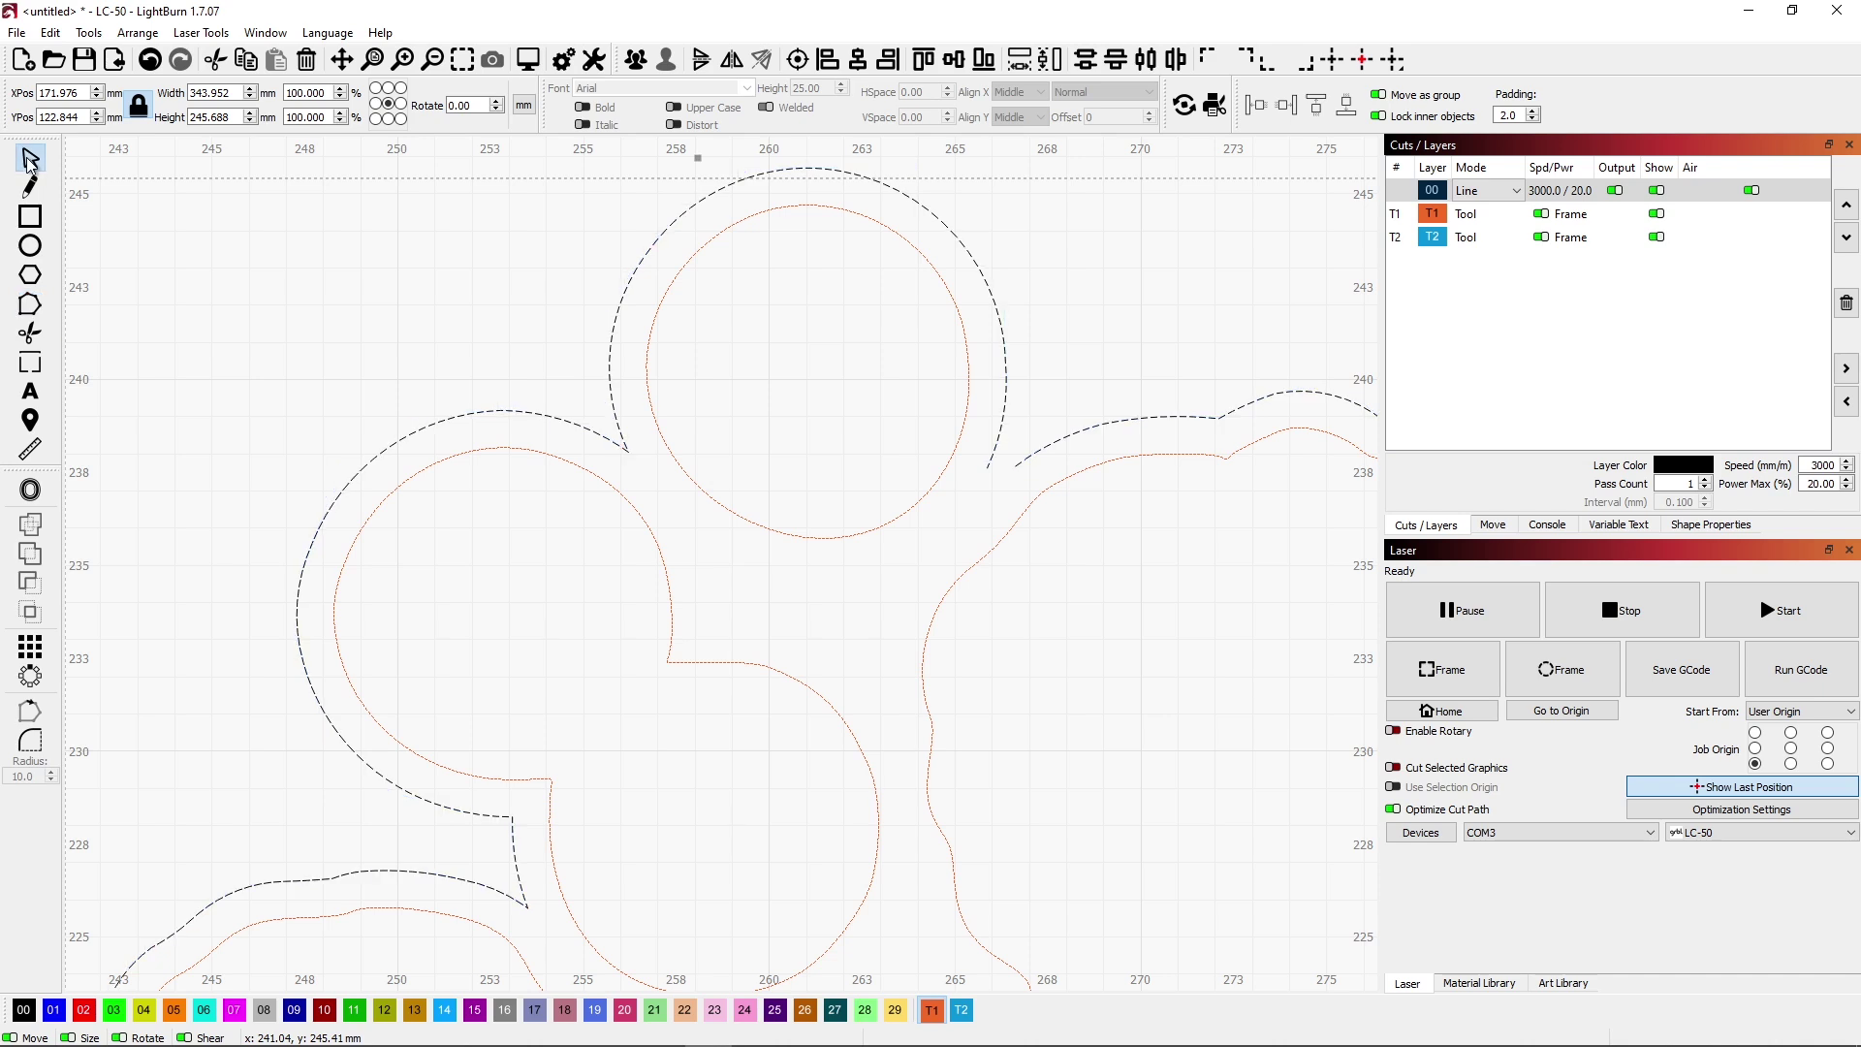
pyautogui.click(21, 308)
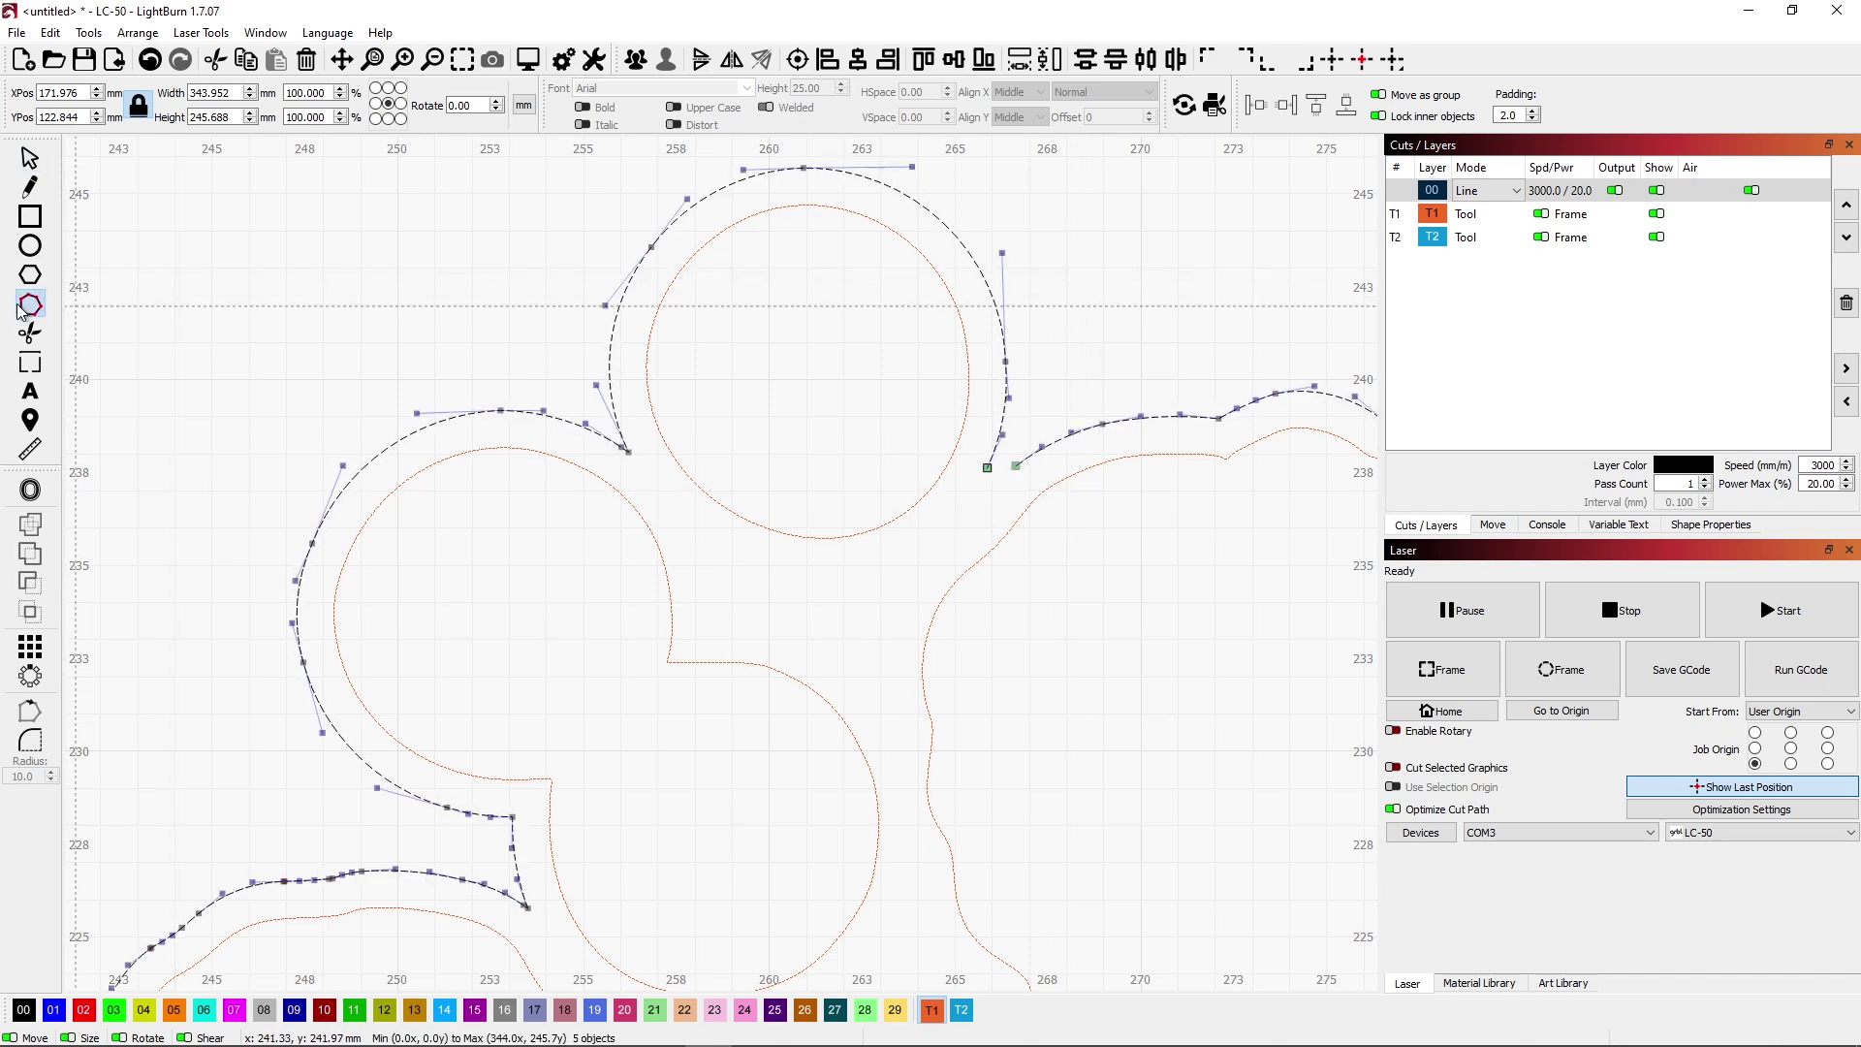
pyautogui.moveTo(1017, 464); pyautogui.dragTo(986, 468)
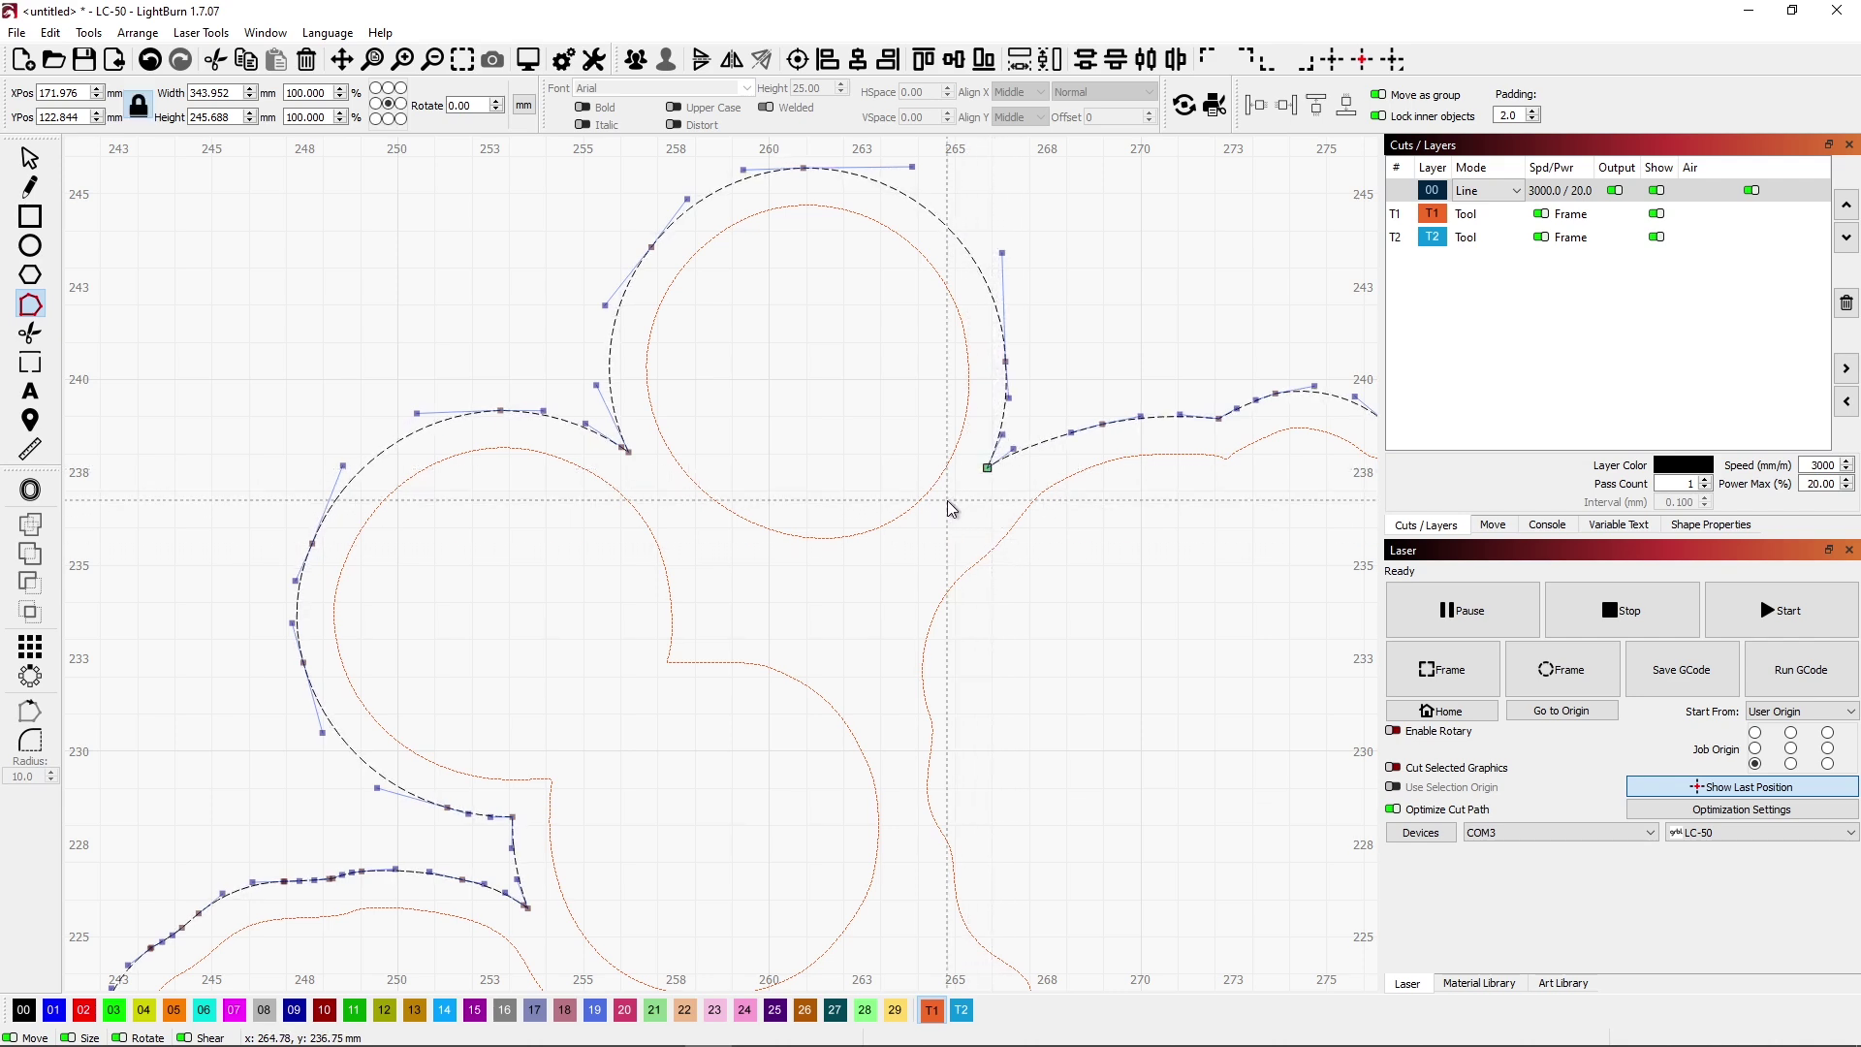
pyautogui.click(35, 157)
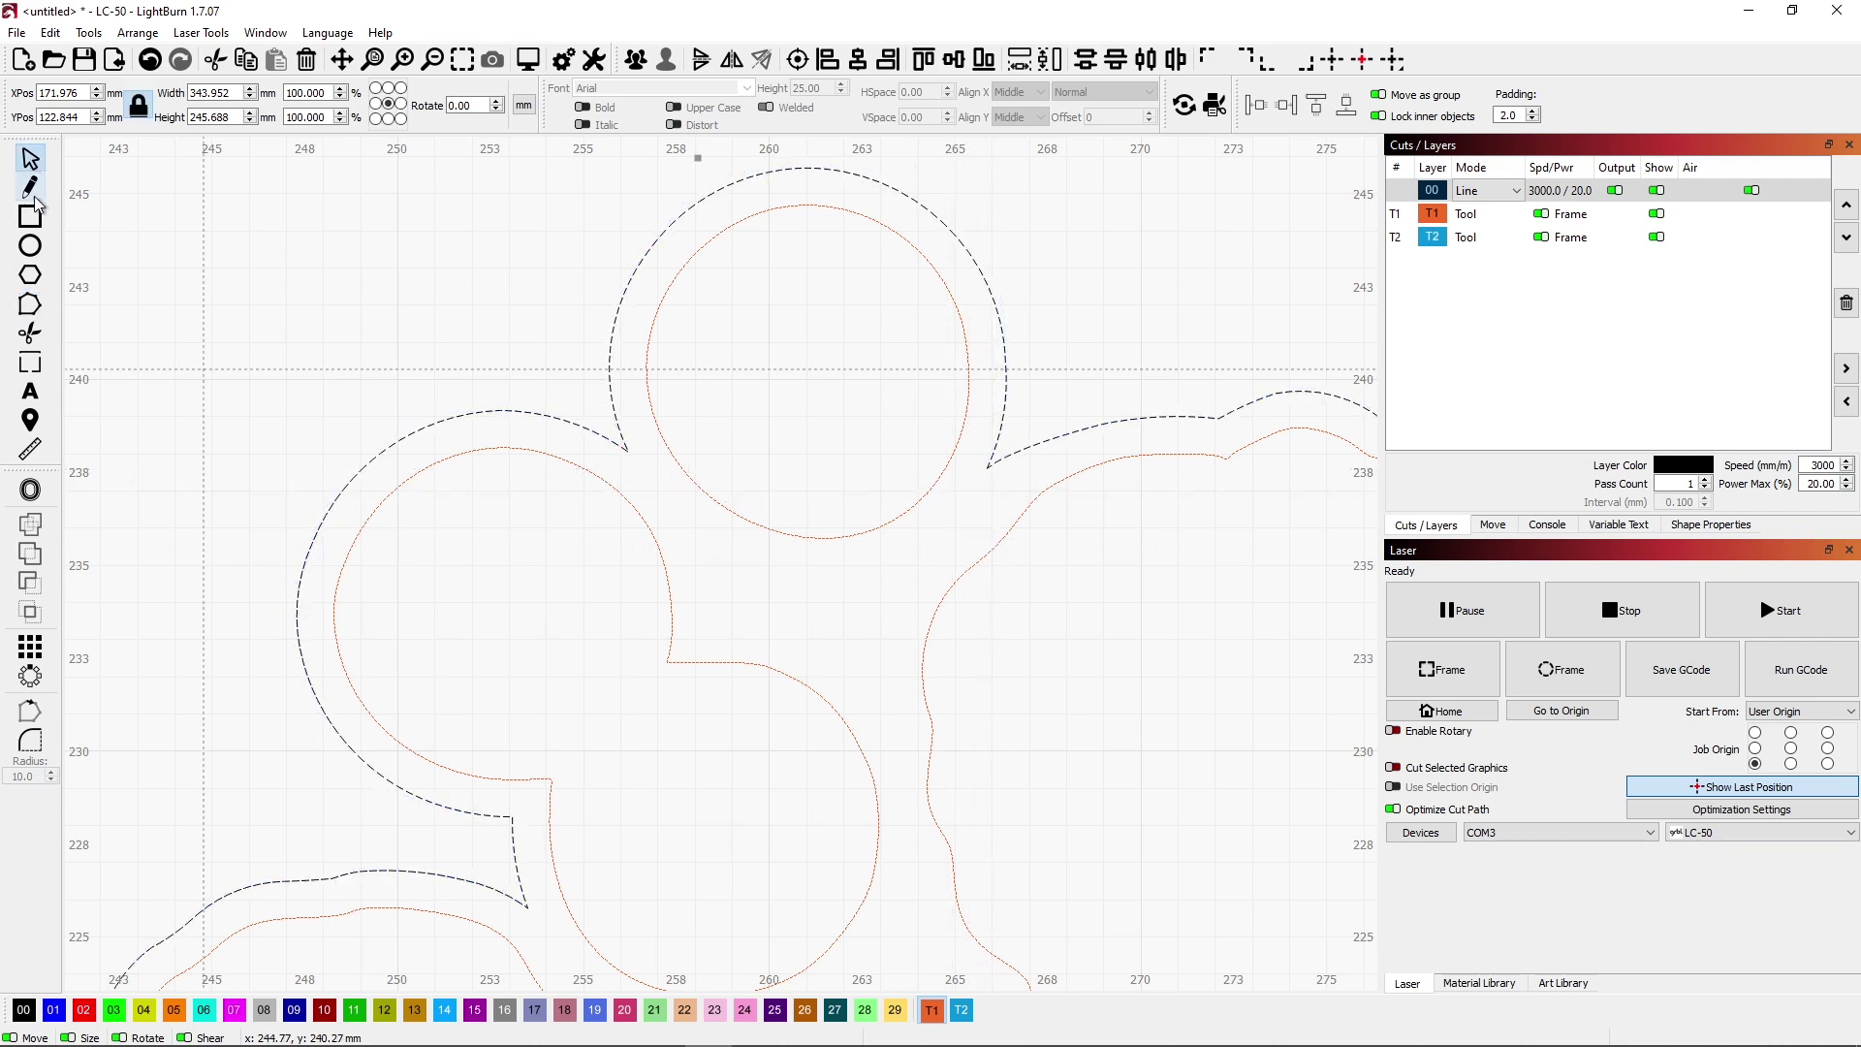
# Round the corner where the circle meets the right curve with radius 1, undoing the lower fillet.
pyautogui.click(30, 741)
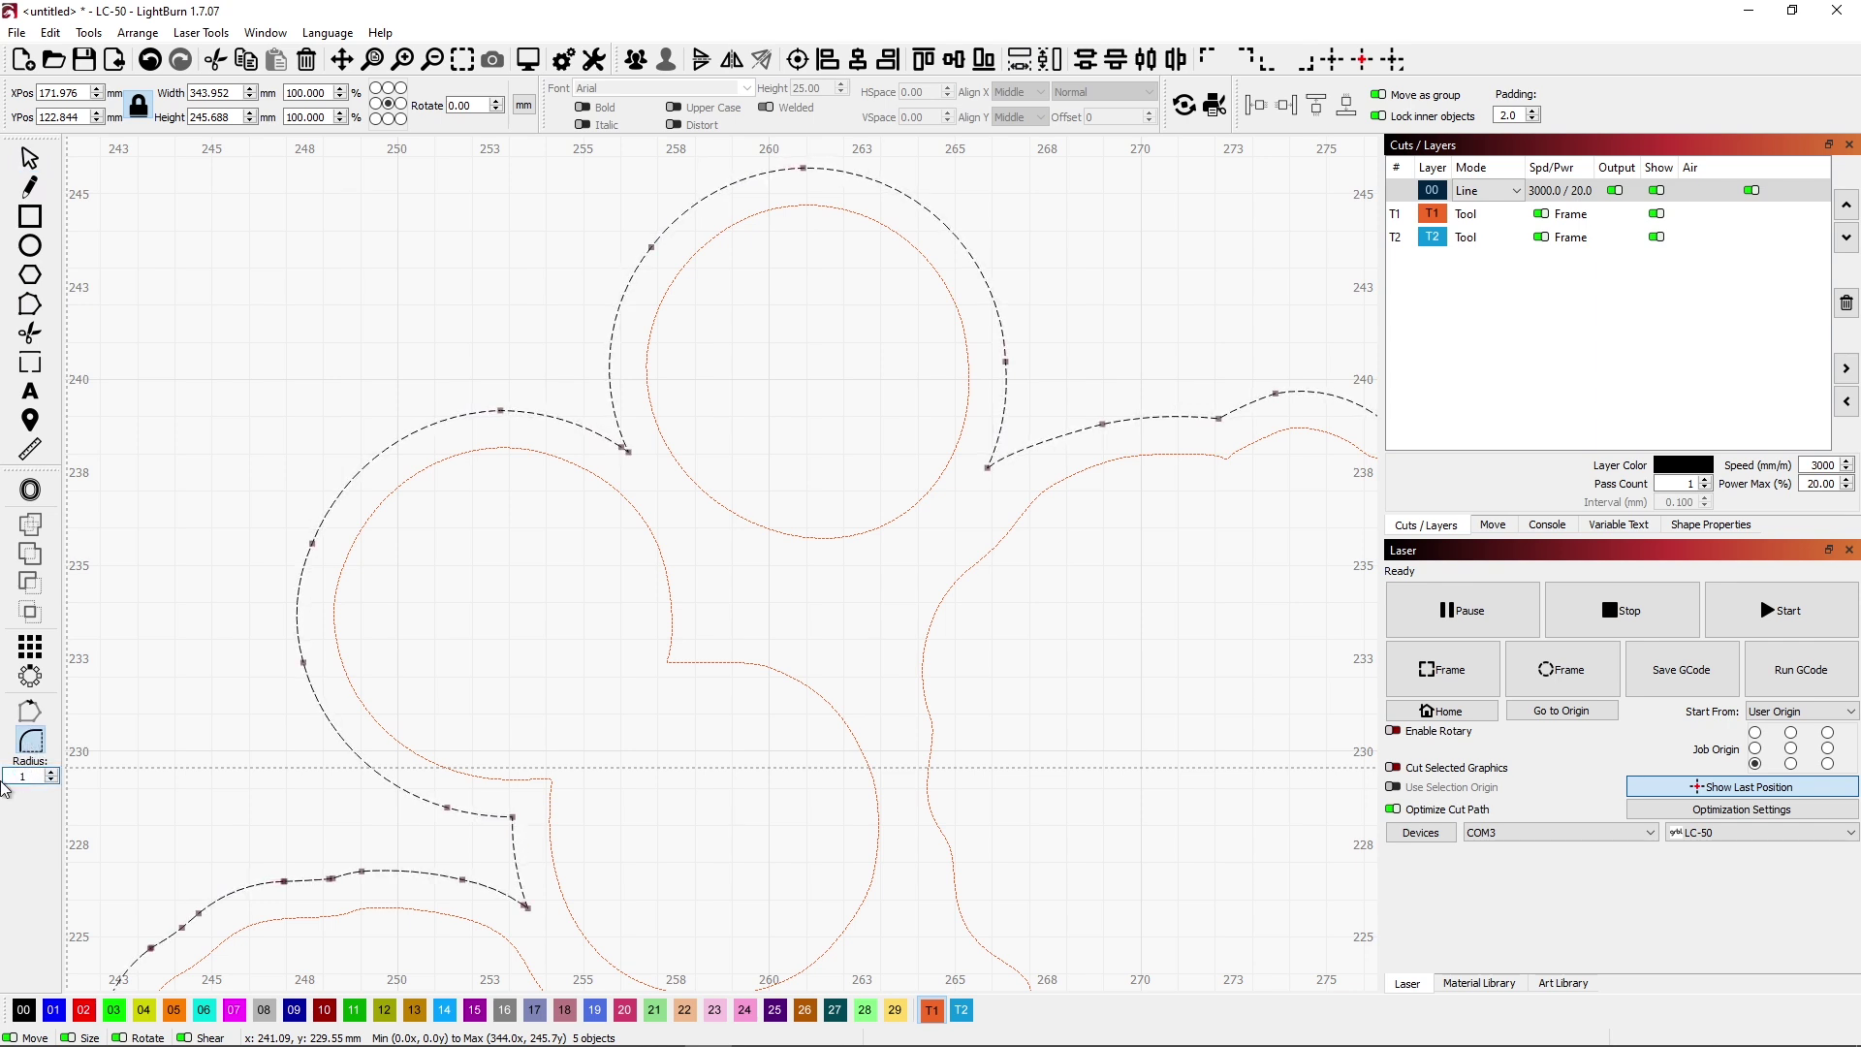
pyautogui.doubleClick(19, 776)
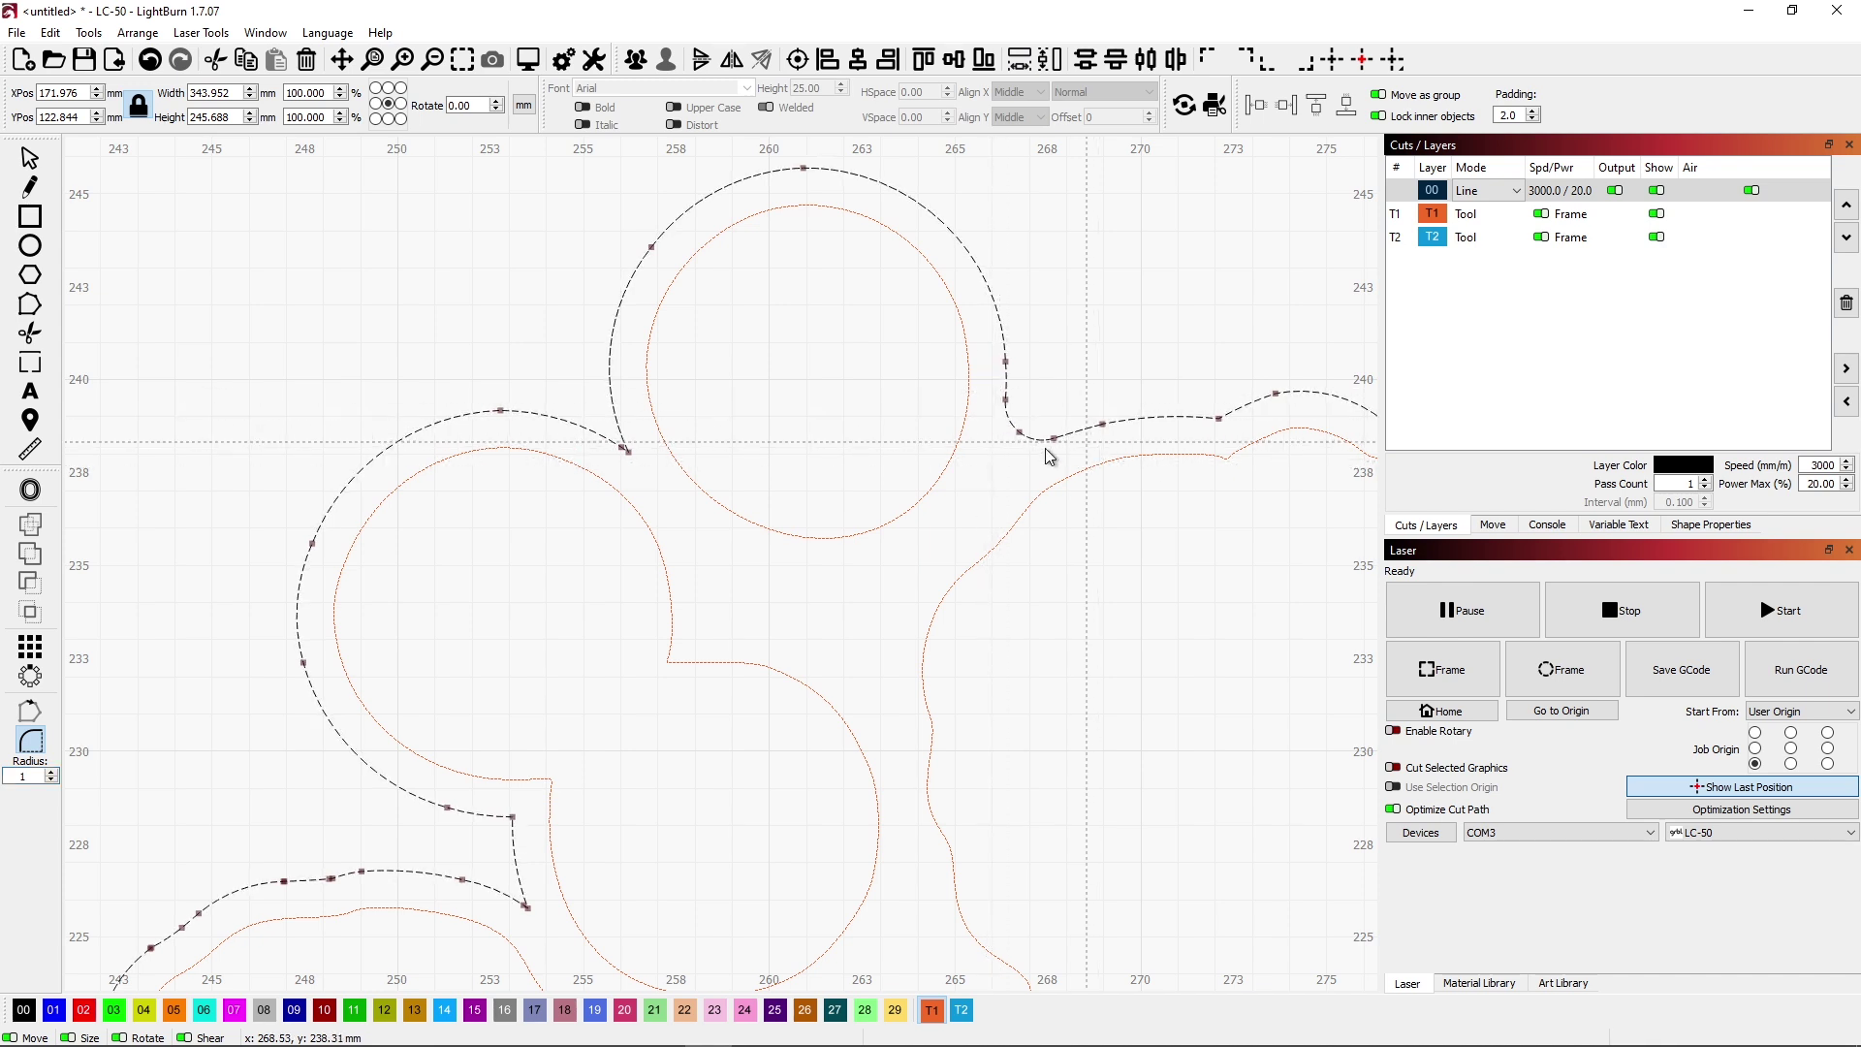
pyautogui.click(628, 448)
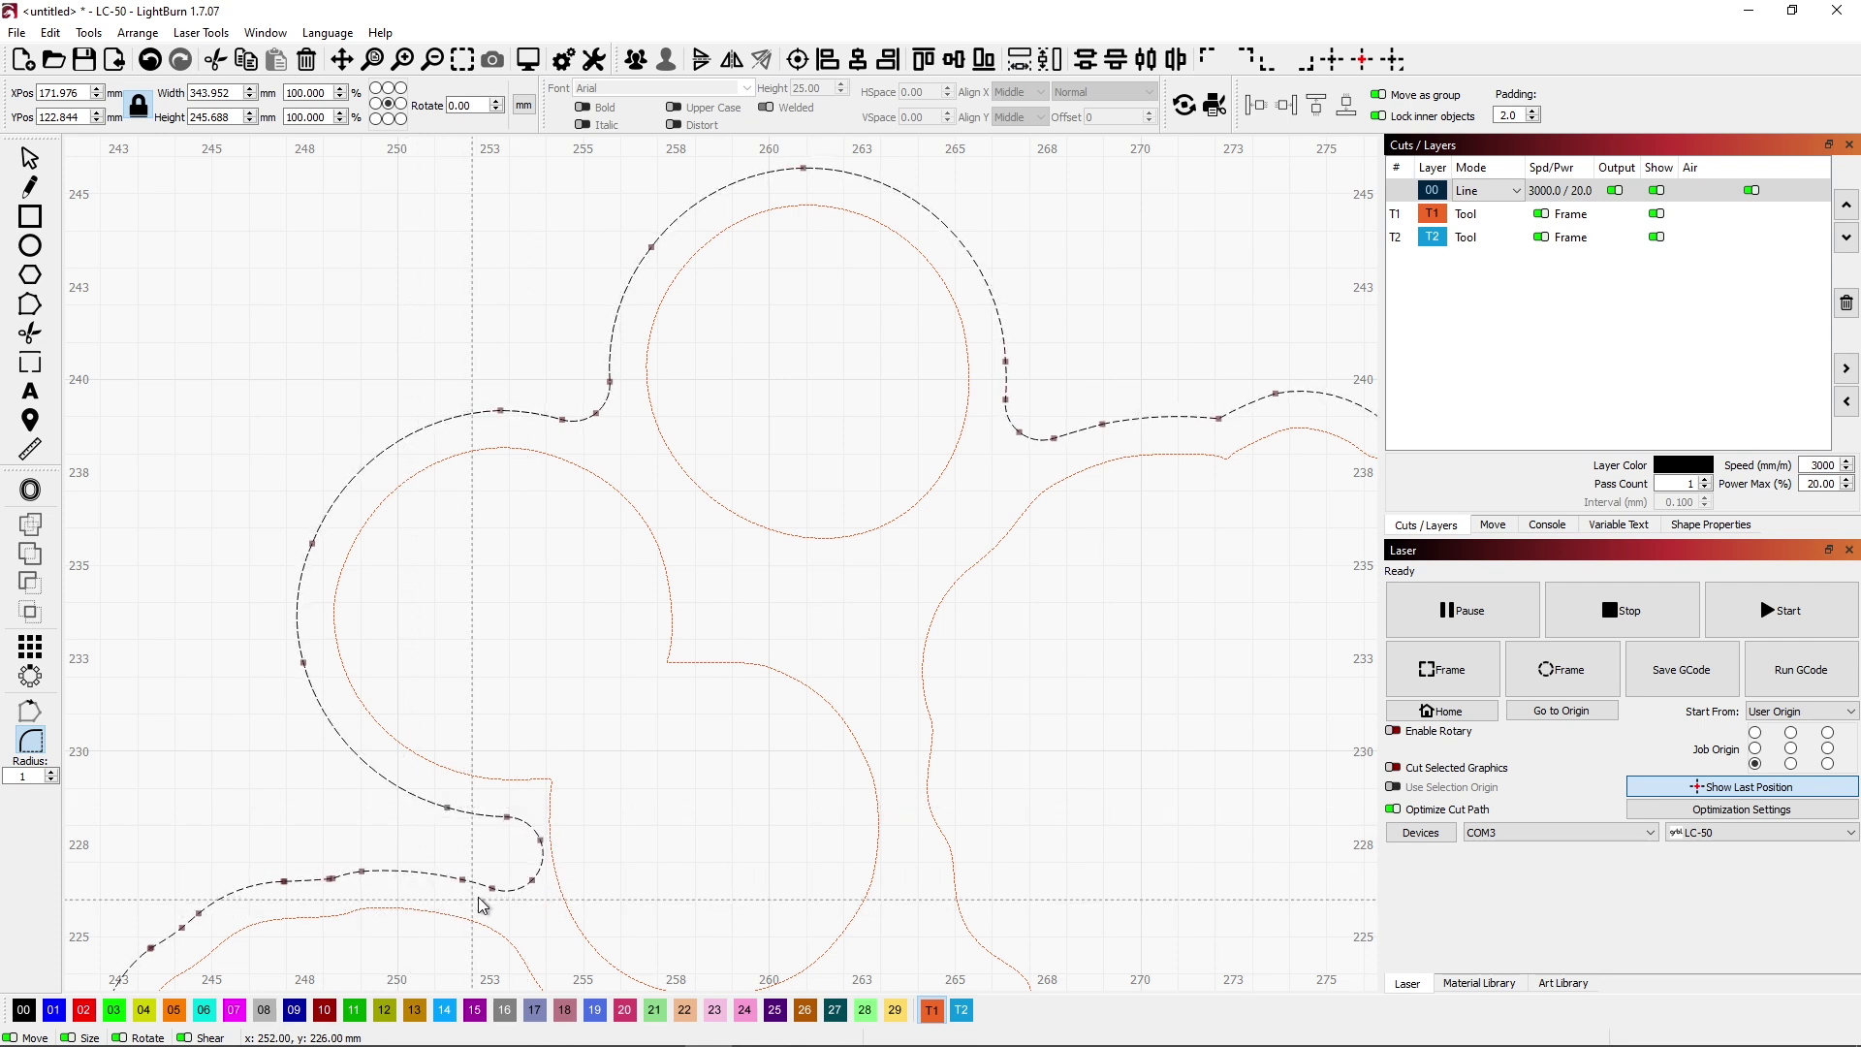
pyautogui.hotkey('ctrl', 'z')
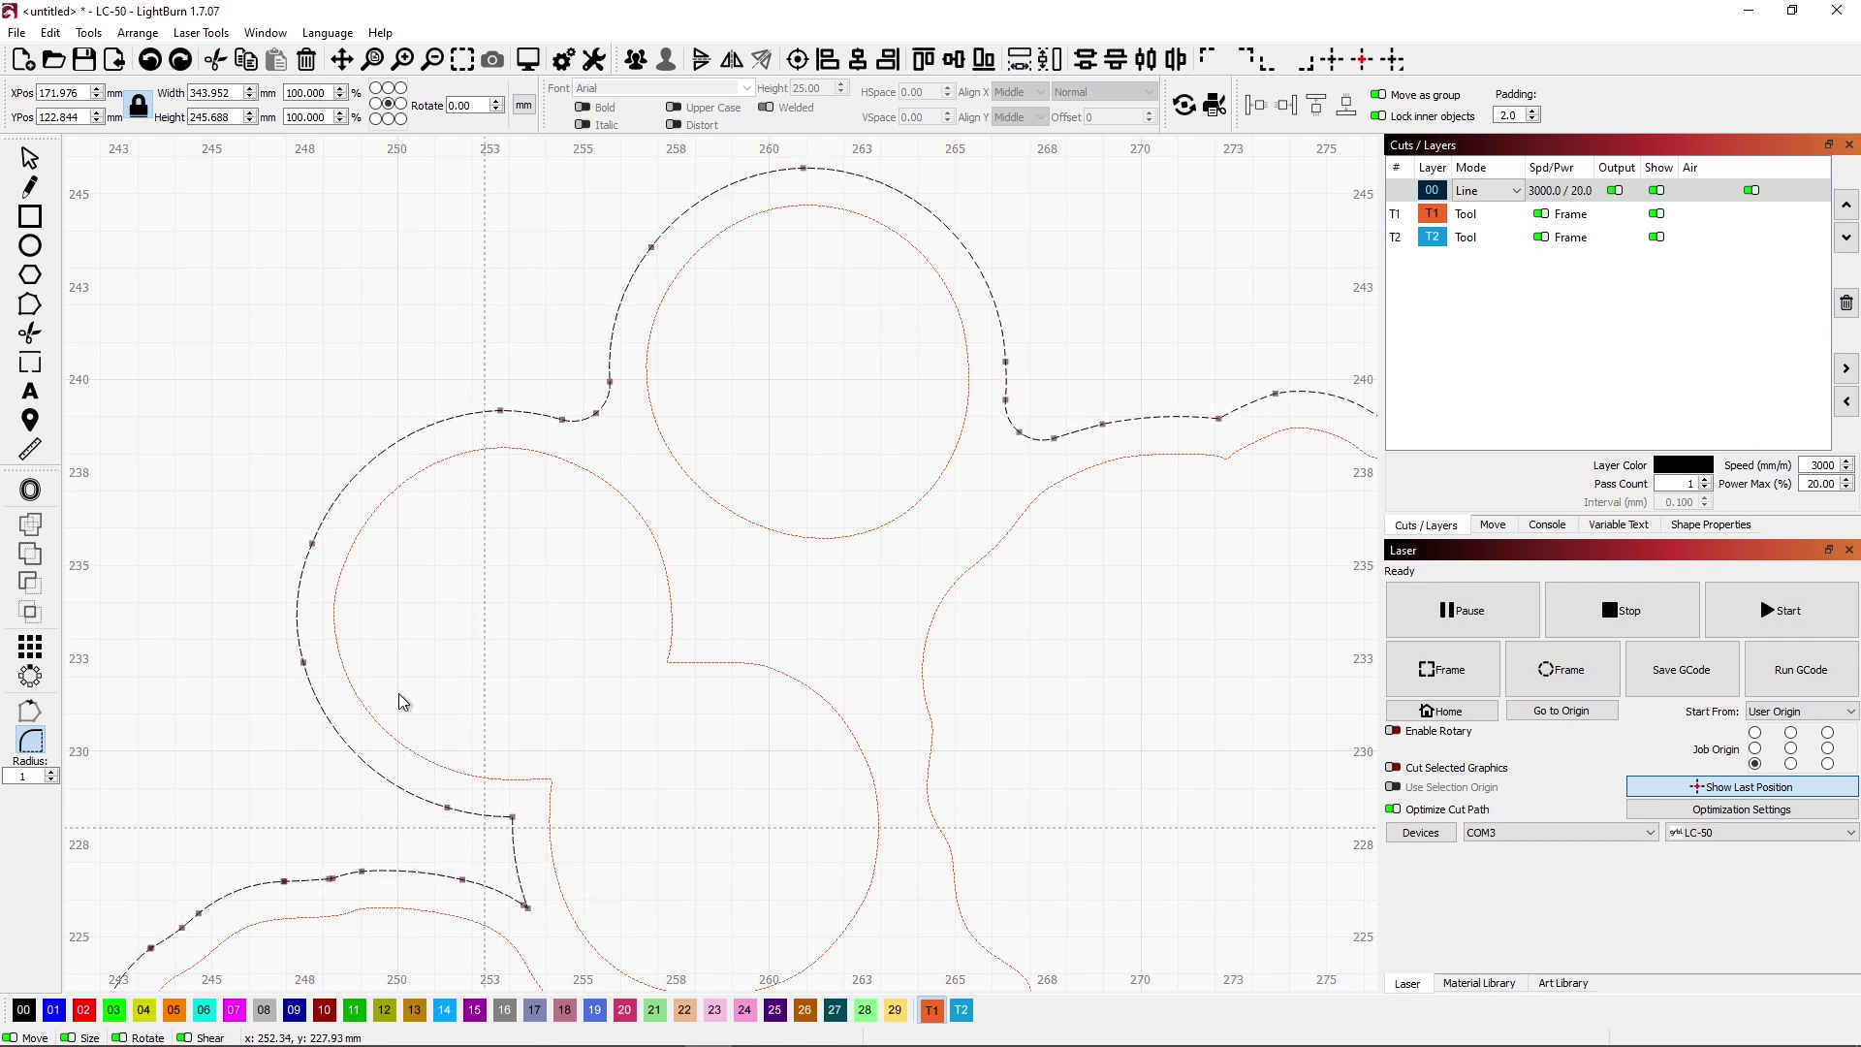
# Delete two end segments of the lower path and join its end to the upper path.
pyautogui.click(29, 304)
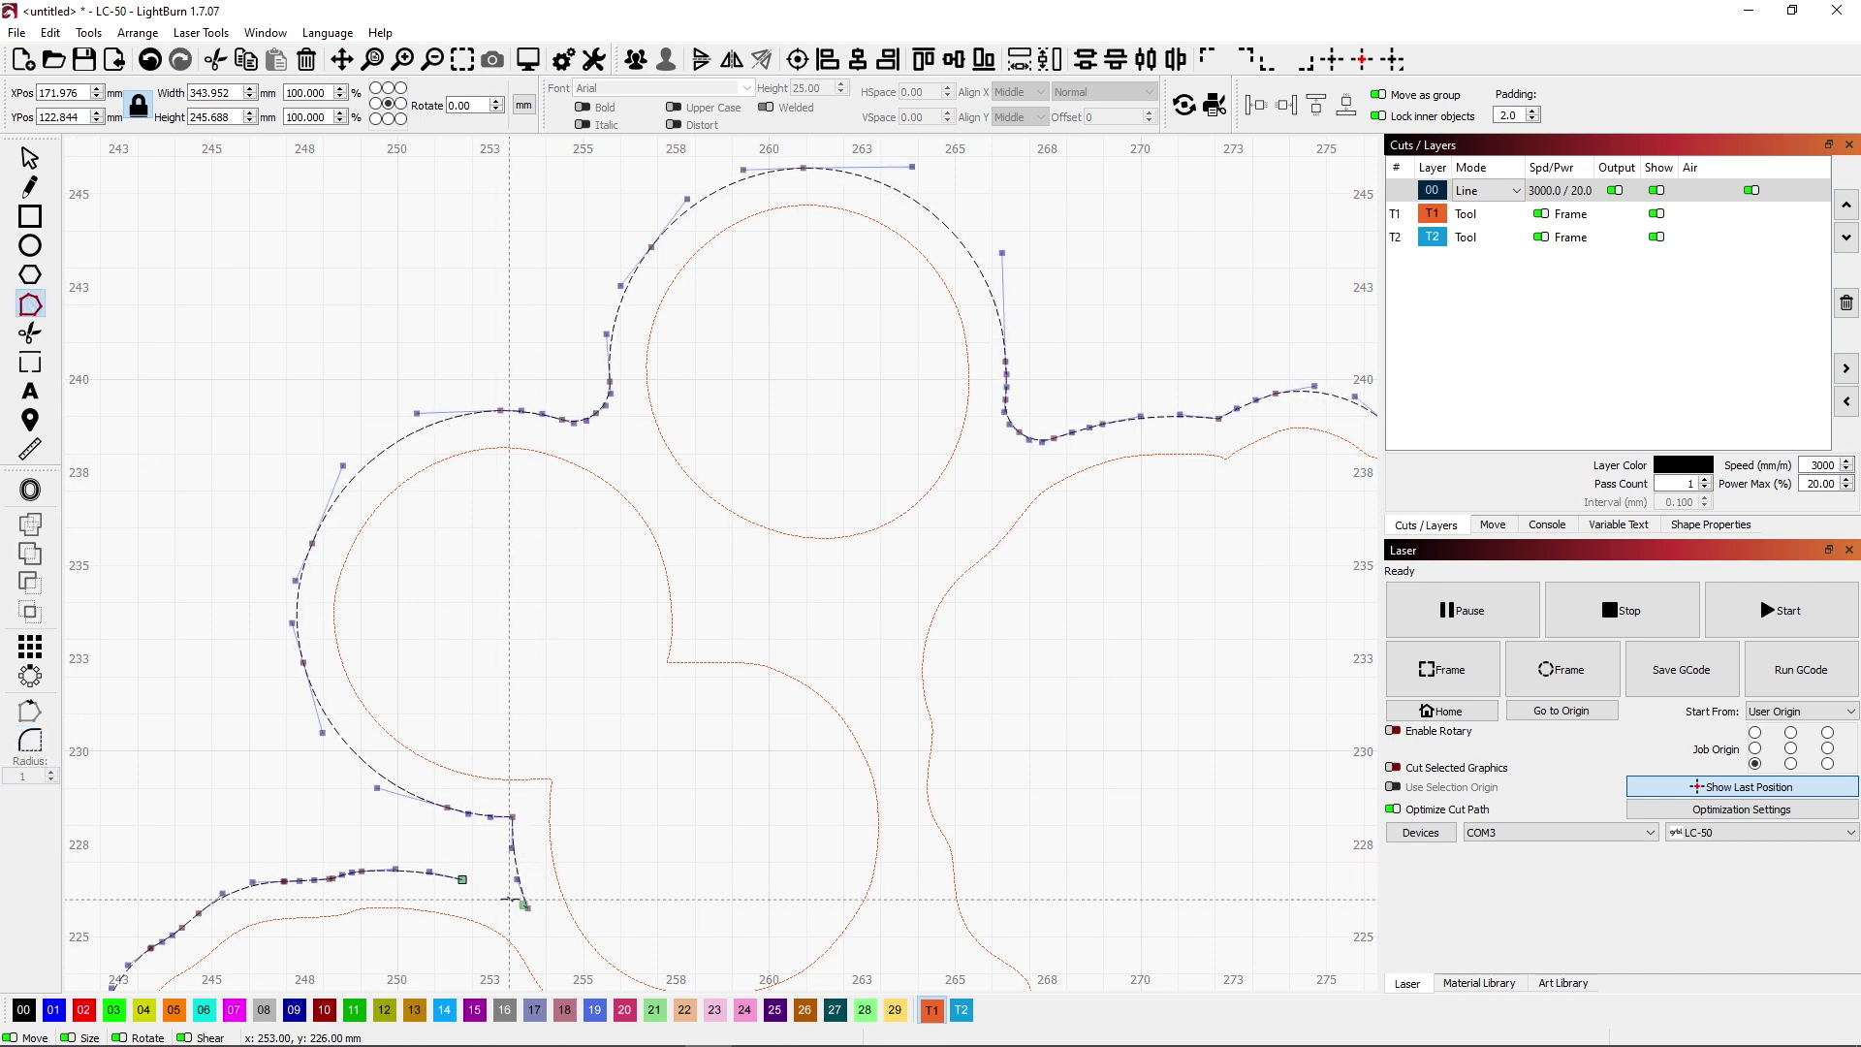
pyautogui.press('d')
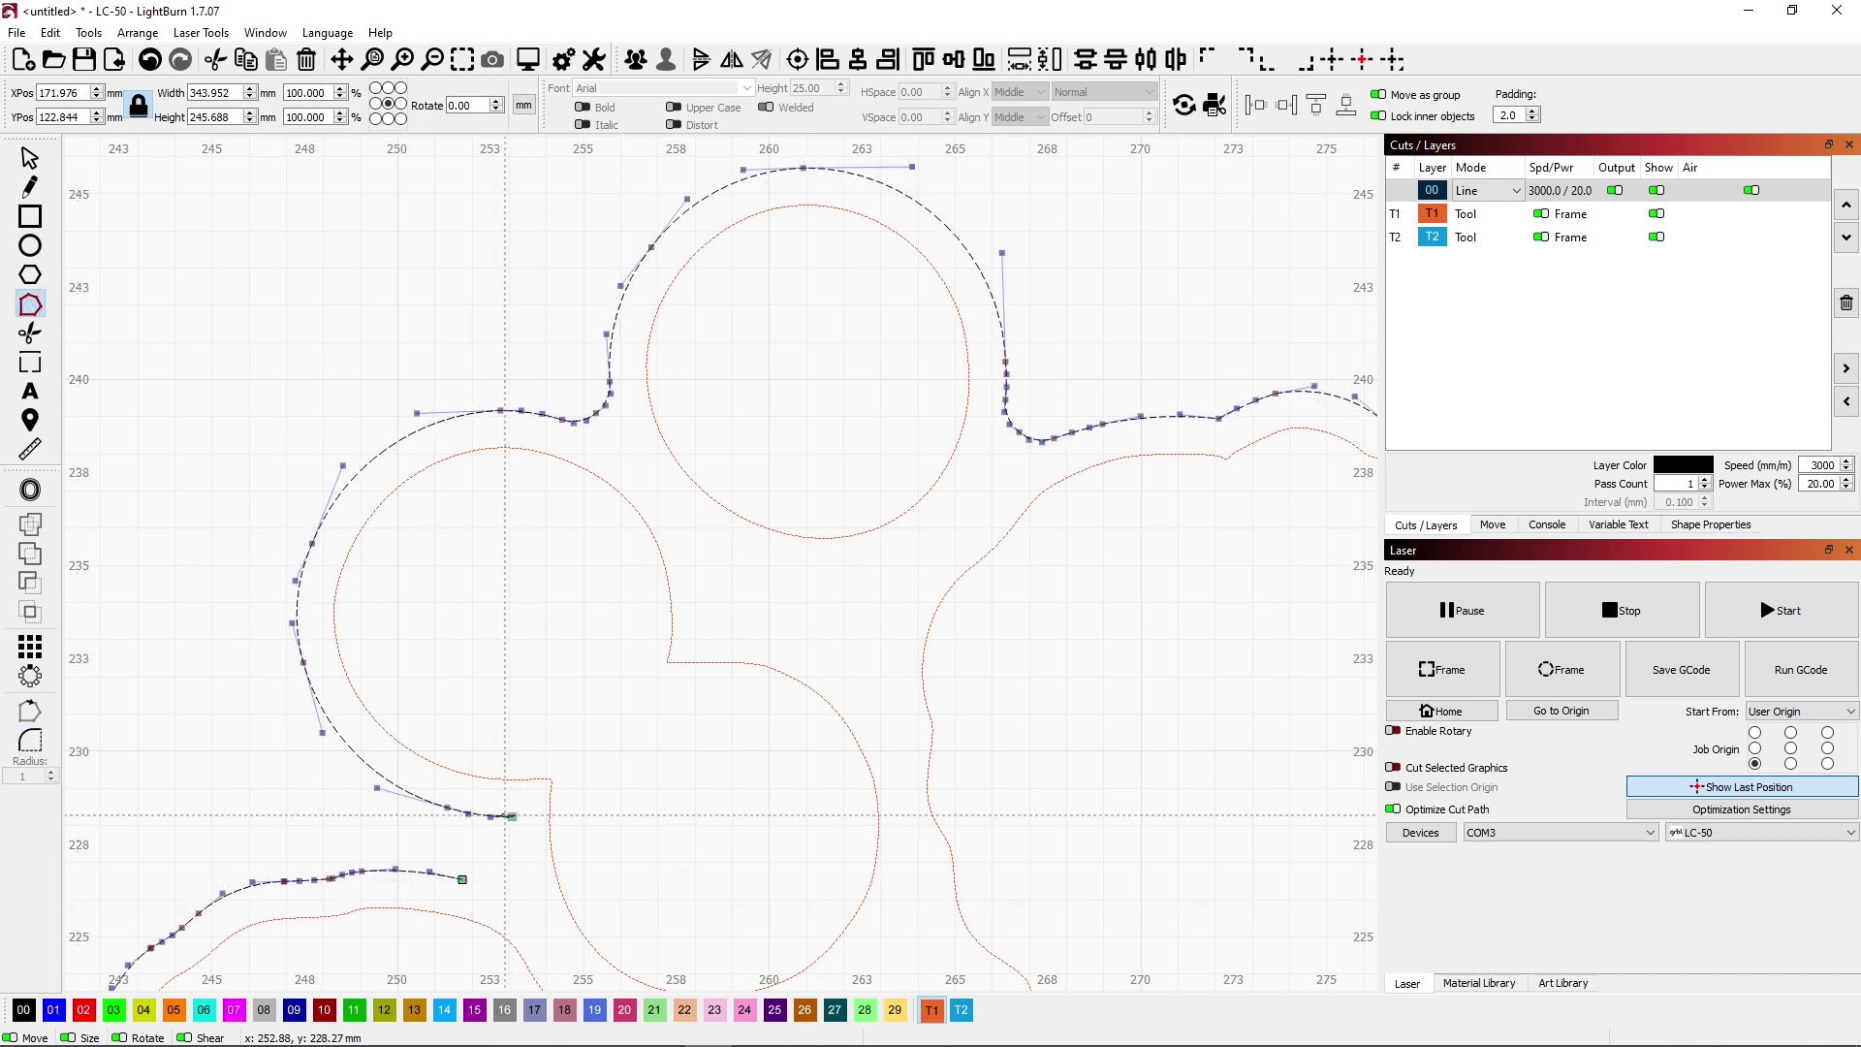
pyautogui.press('d')
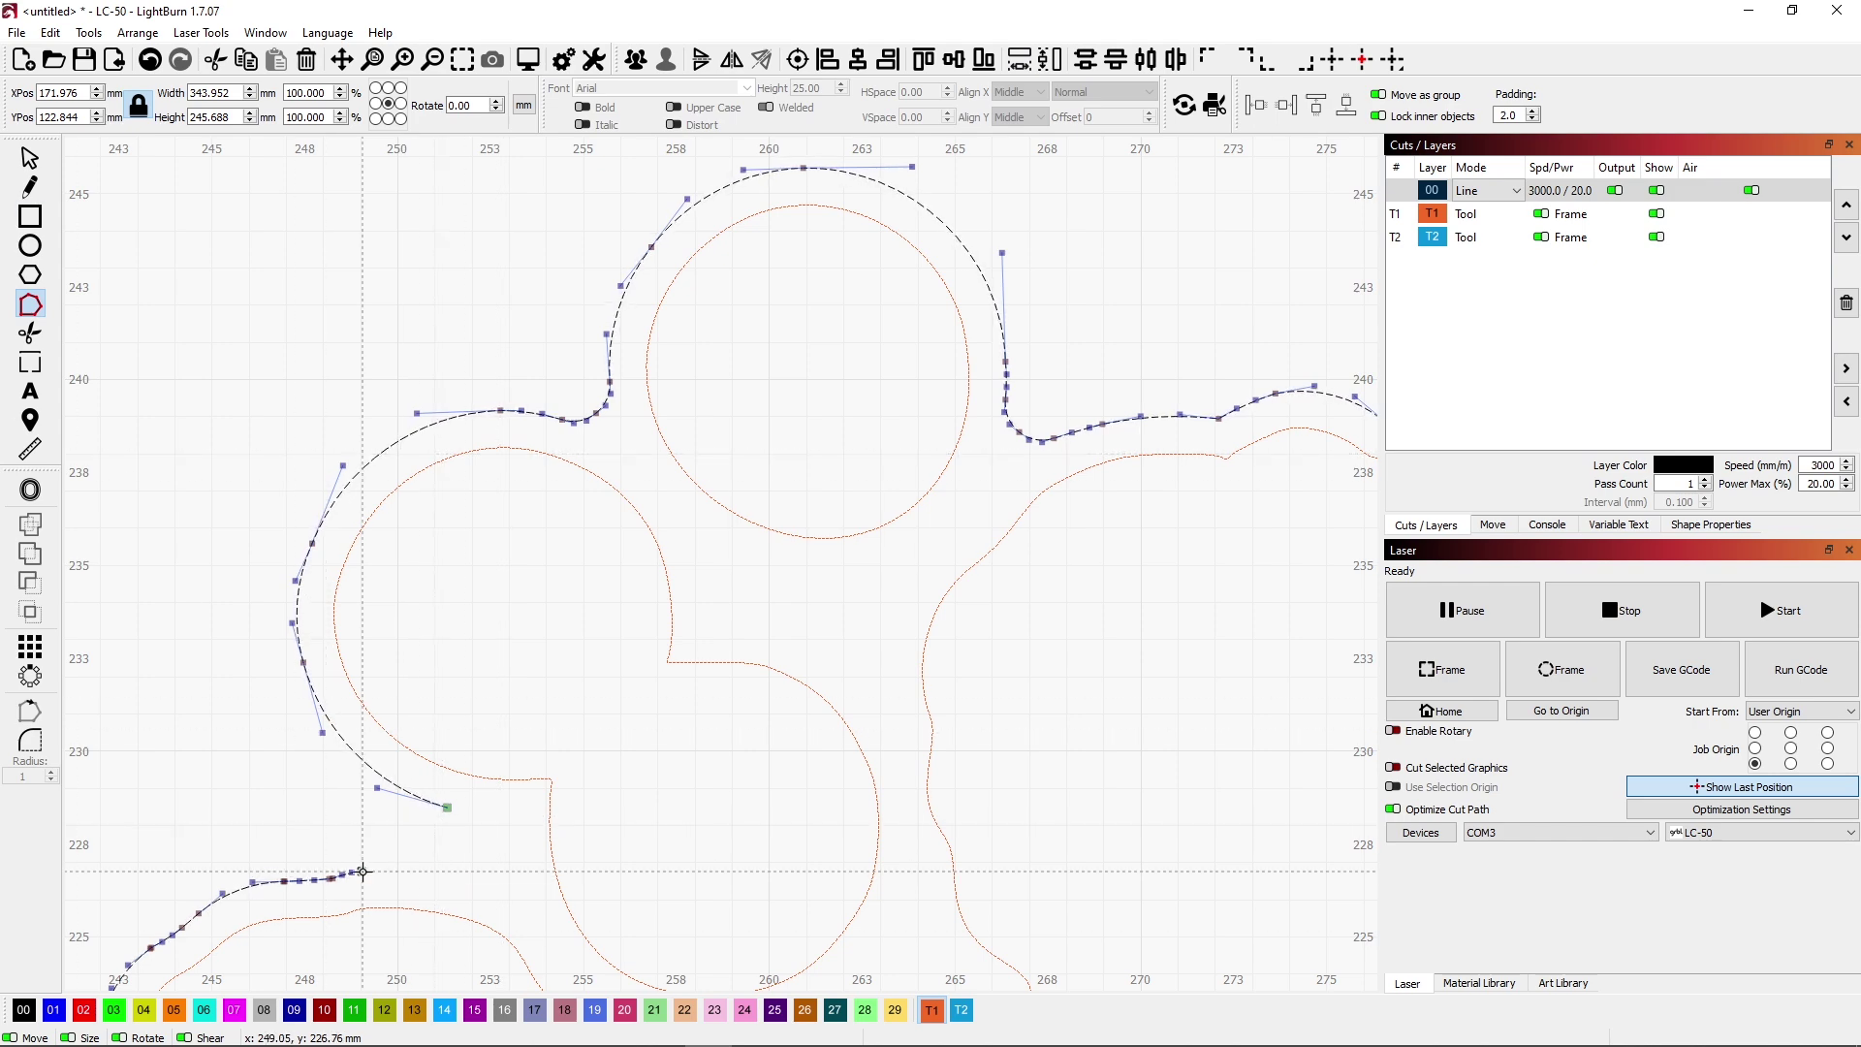
pyautogui.moveTo(362, 870); pyautogui.dragTo(437, 806)
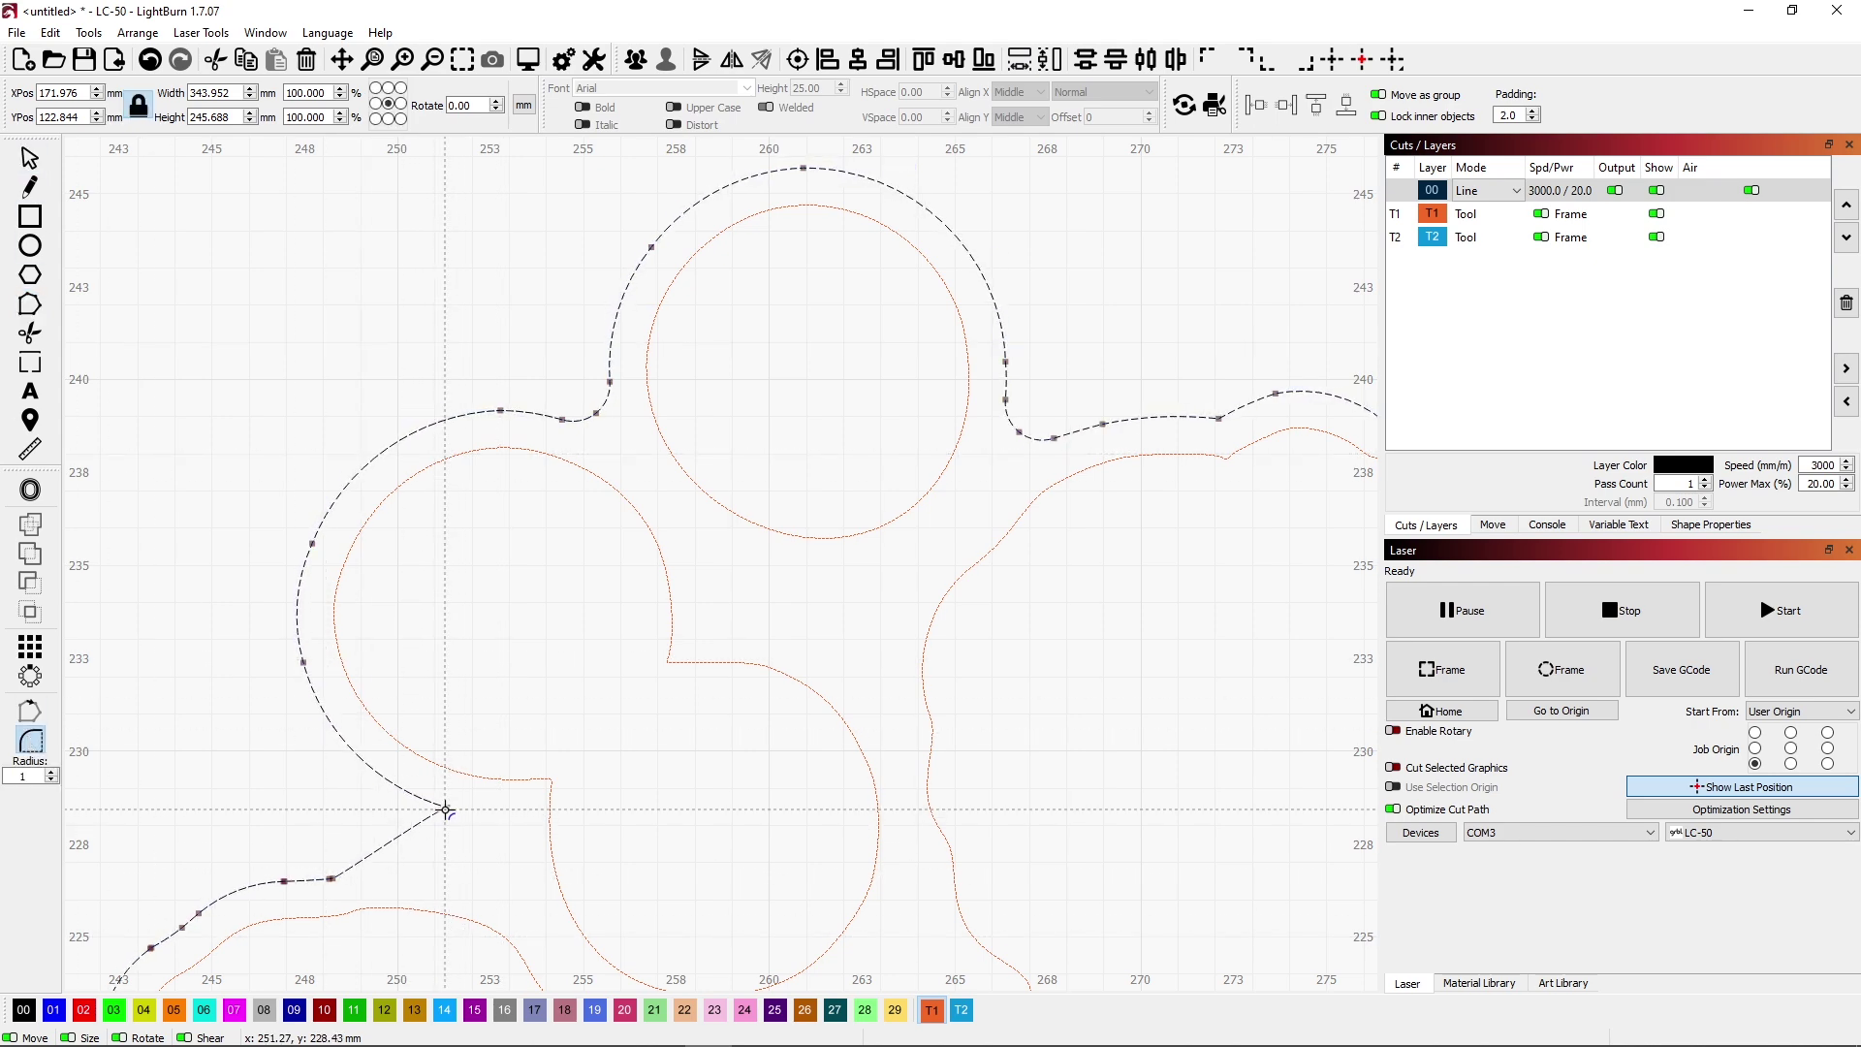
# Inspect the dashed cut path and fillet its remaining sharp corner.
pyautogui.scroll(-5, 469, 827)
pyautogui.hscroll(-8, 469, 827)
pyautogui.scroll(-10, 808, 655)
pyautogui.hscroll(-5, 807, 655)
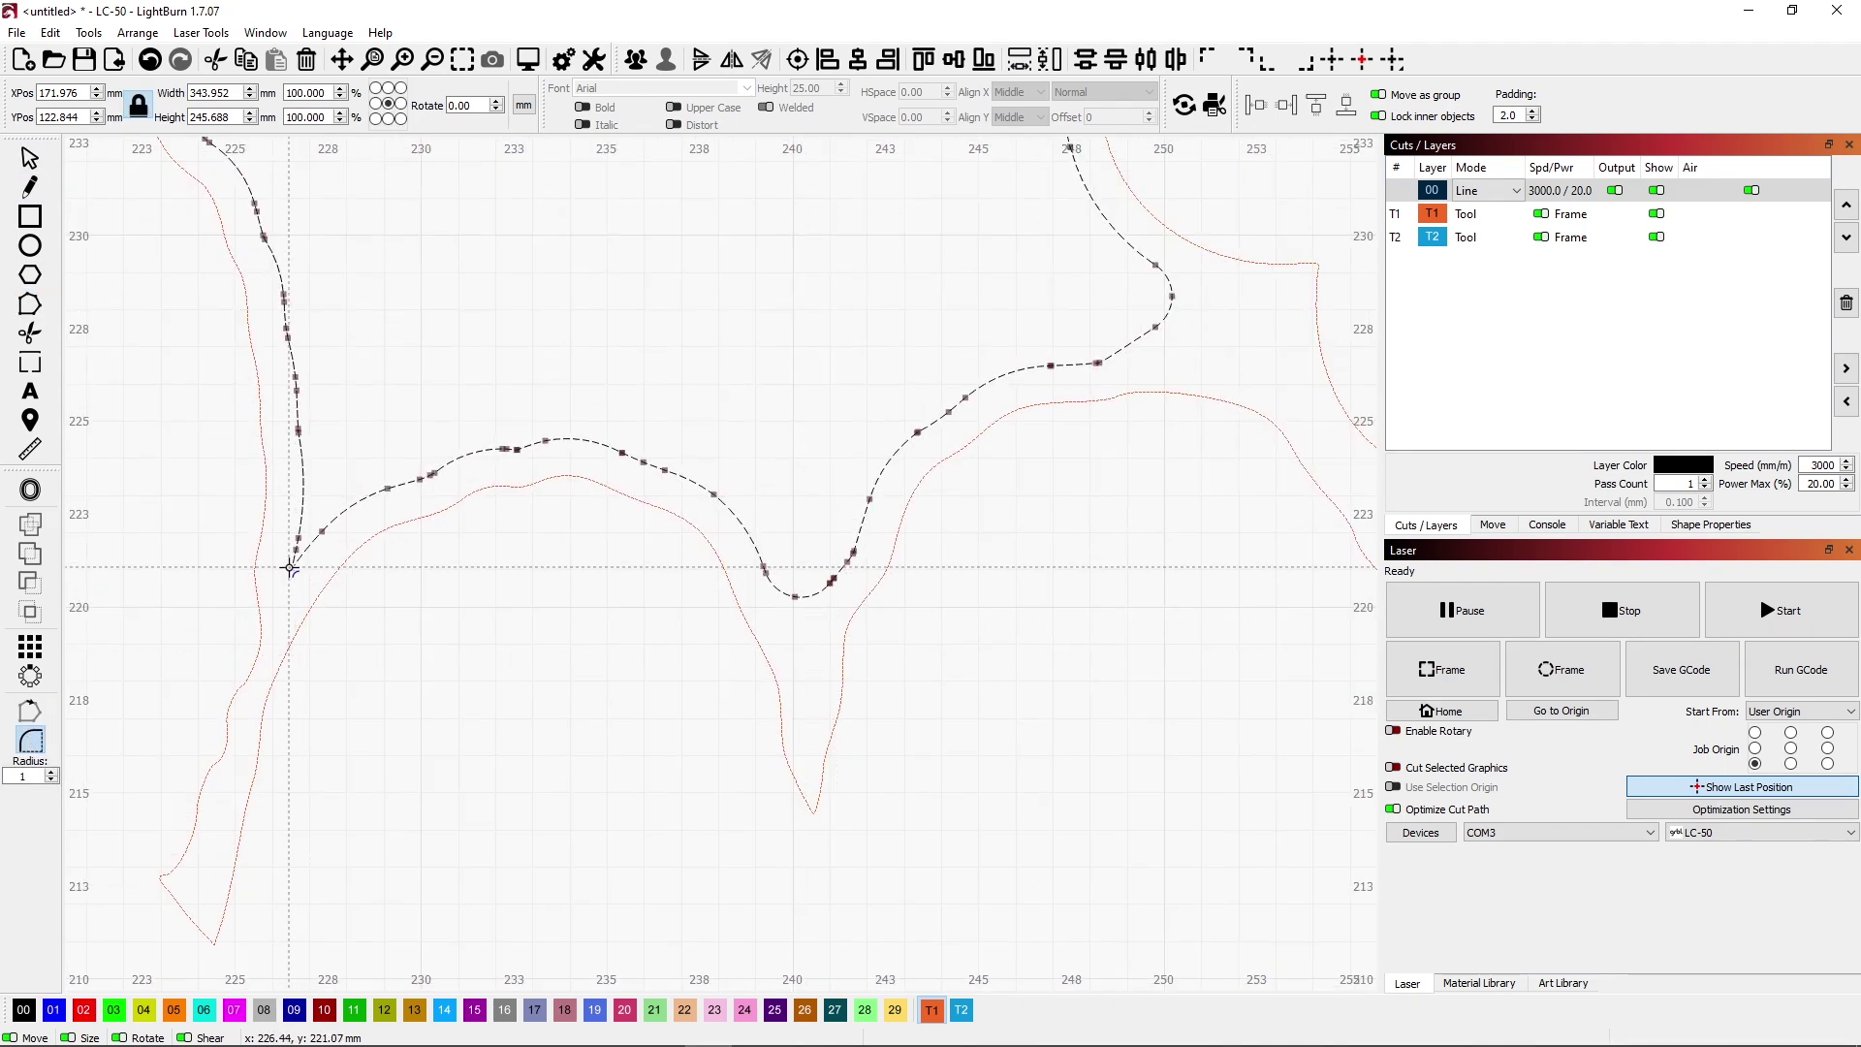
pyautogui.scroll(3, 848, 519)
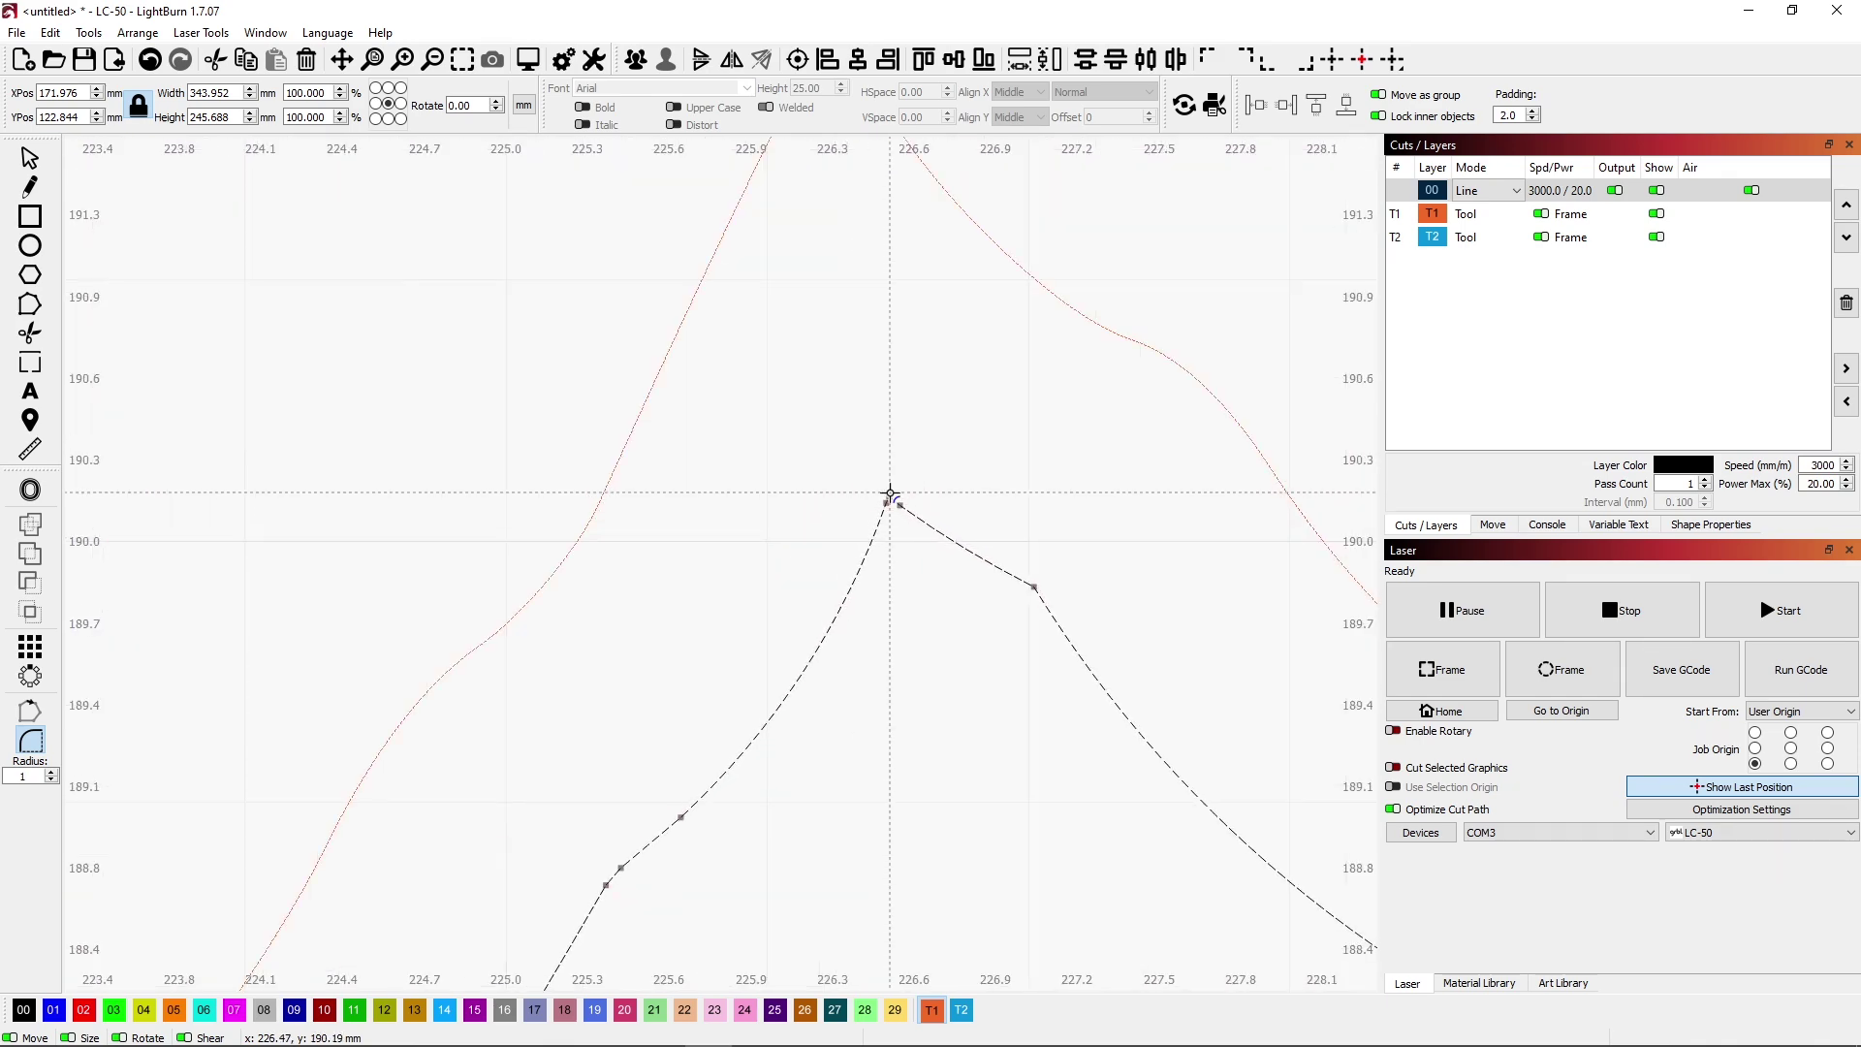
pyautogui.scroll(-5, 885, 498)
pyautogui.hscroll(5, 1026, 465)
pyautogui.scroll(5, 1027, 465)
pyautogui.scroll(-2, 504, 637)
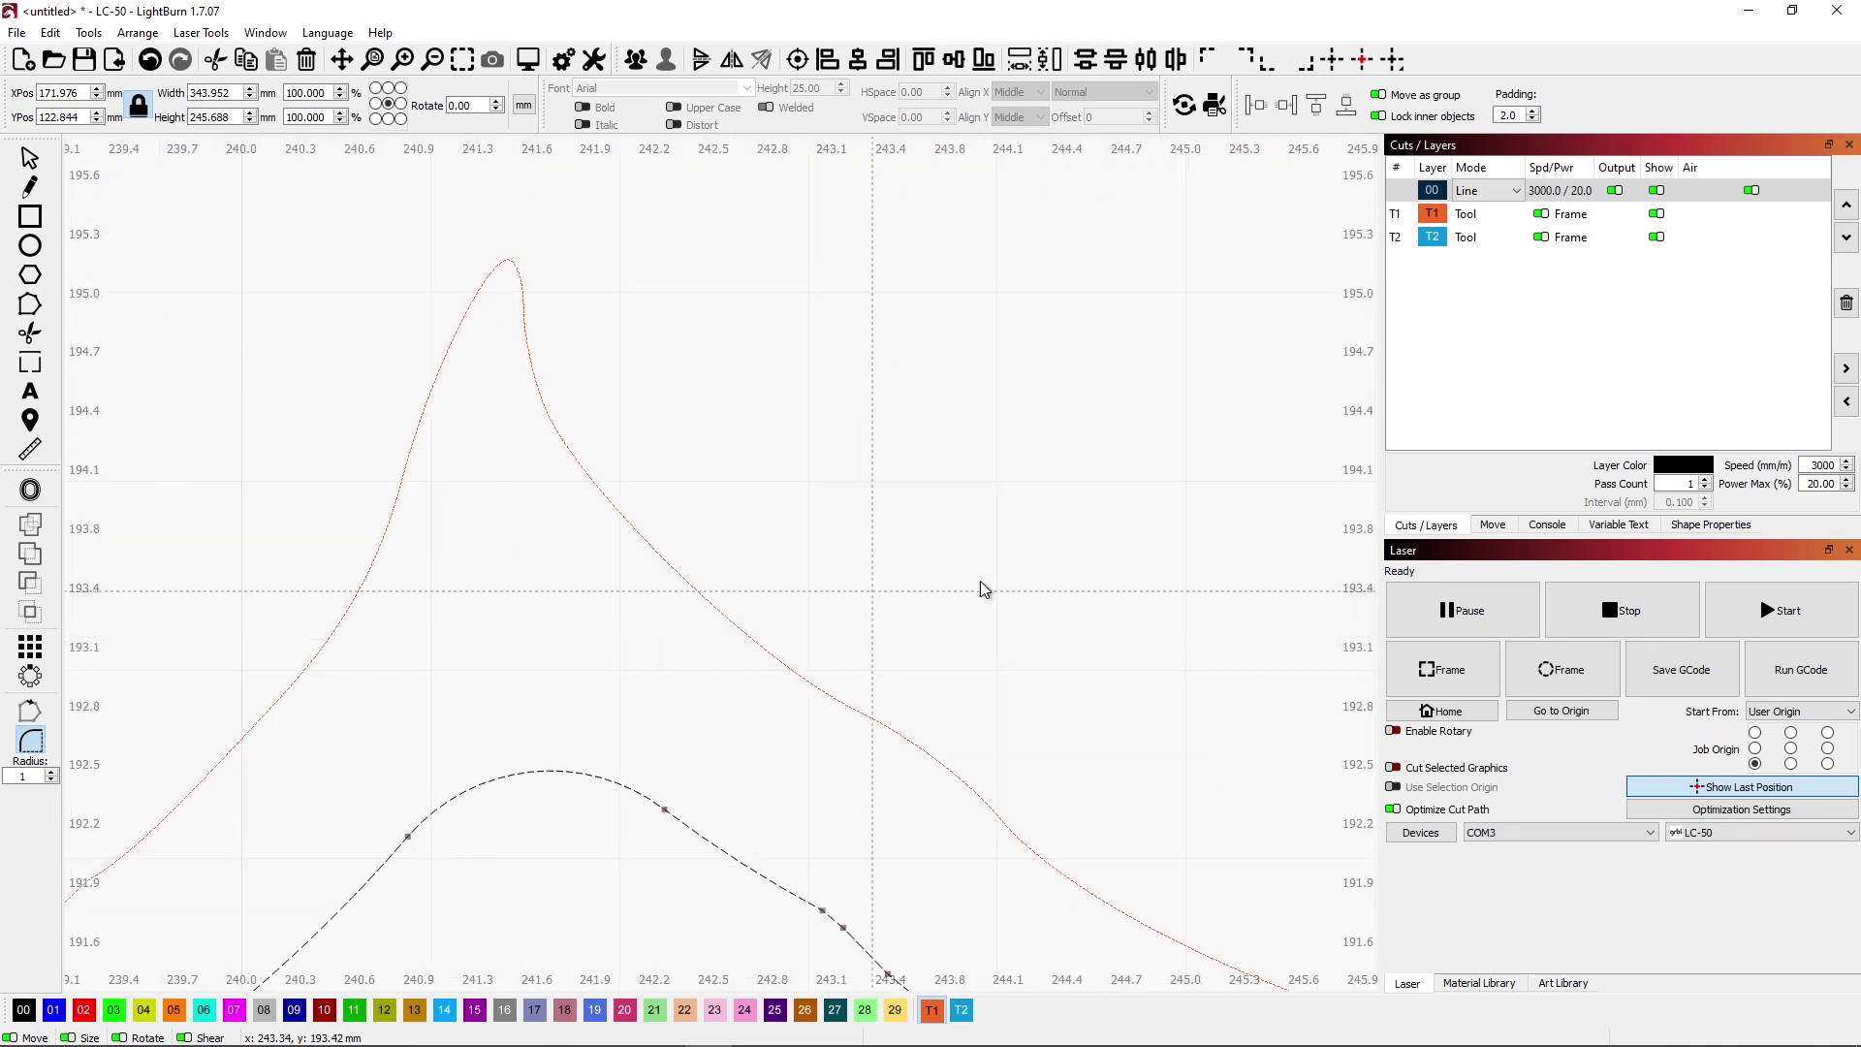
pyautogui.scroll(-3, 980, 580)
pyautogui.scroll(3, 736, 198)
pyautogui.scroll(-2, 1021, 555)
pyautogui.scroll(3, 1022, 556)
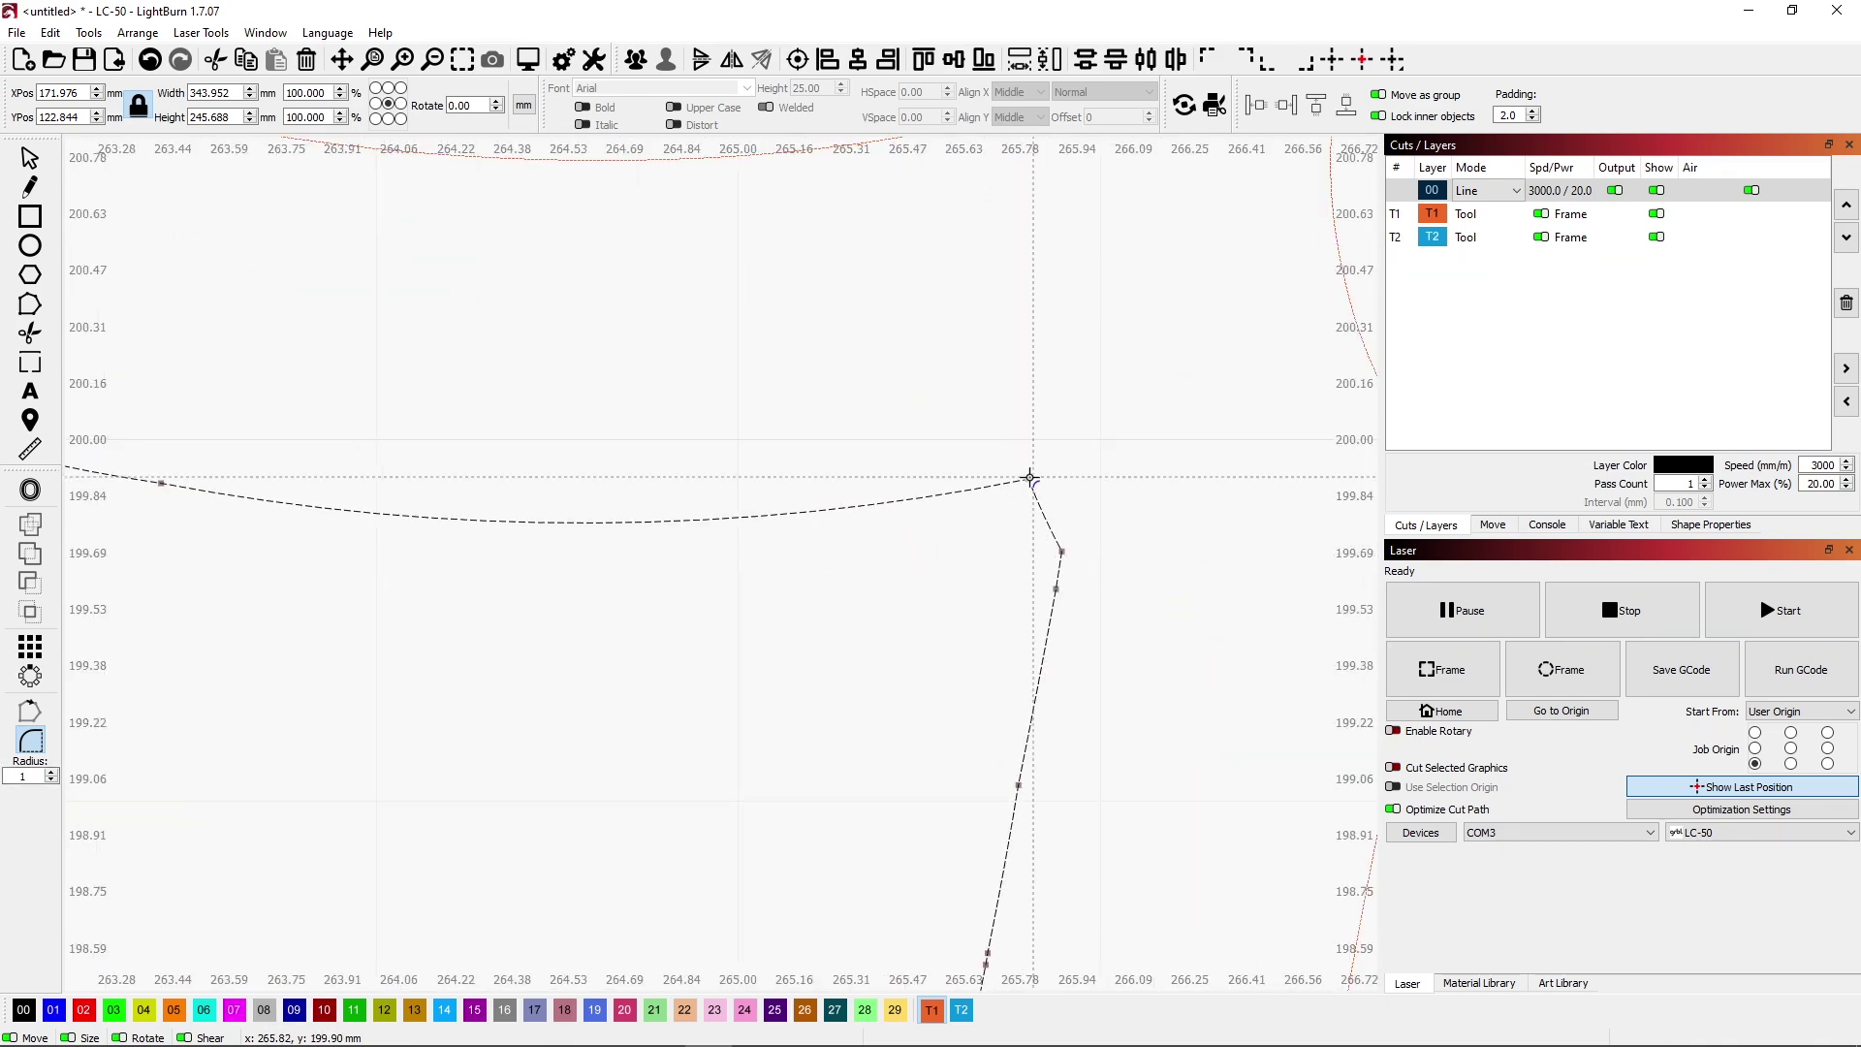
pyautogui.scroll(-5, 1020, 497)
pyautogui.scroll(5, 1179, 514)
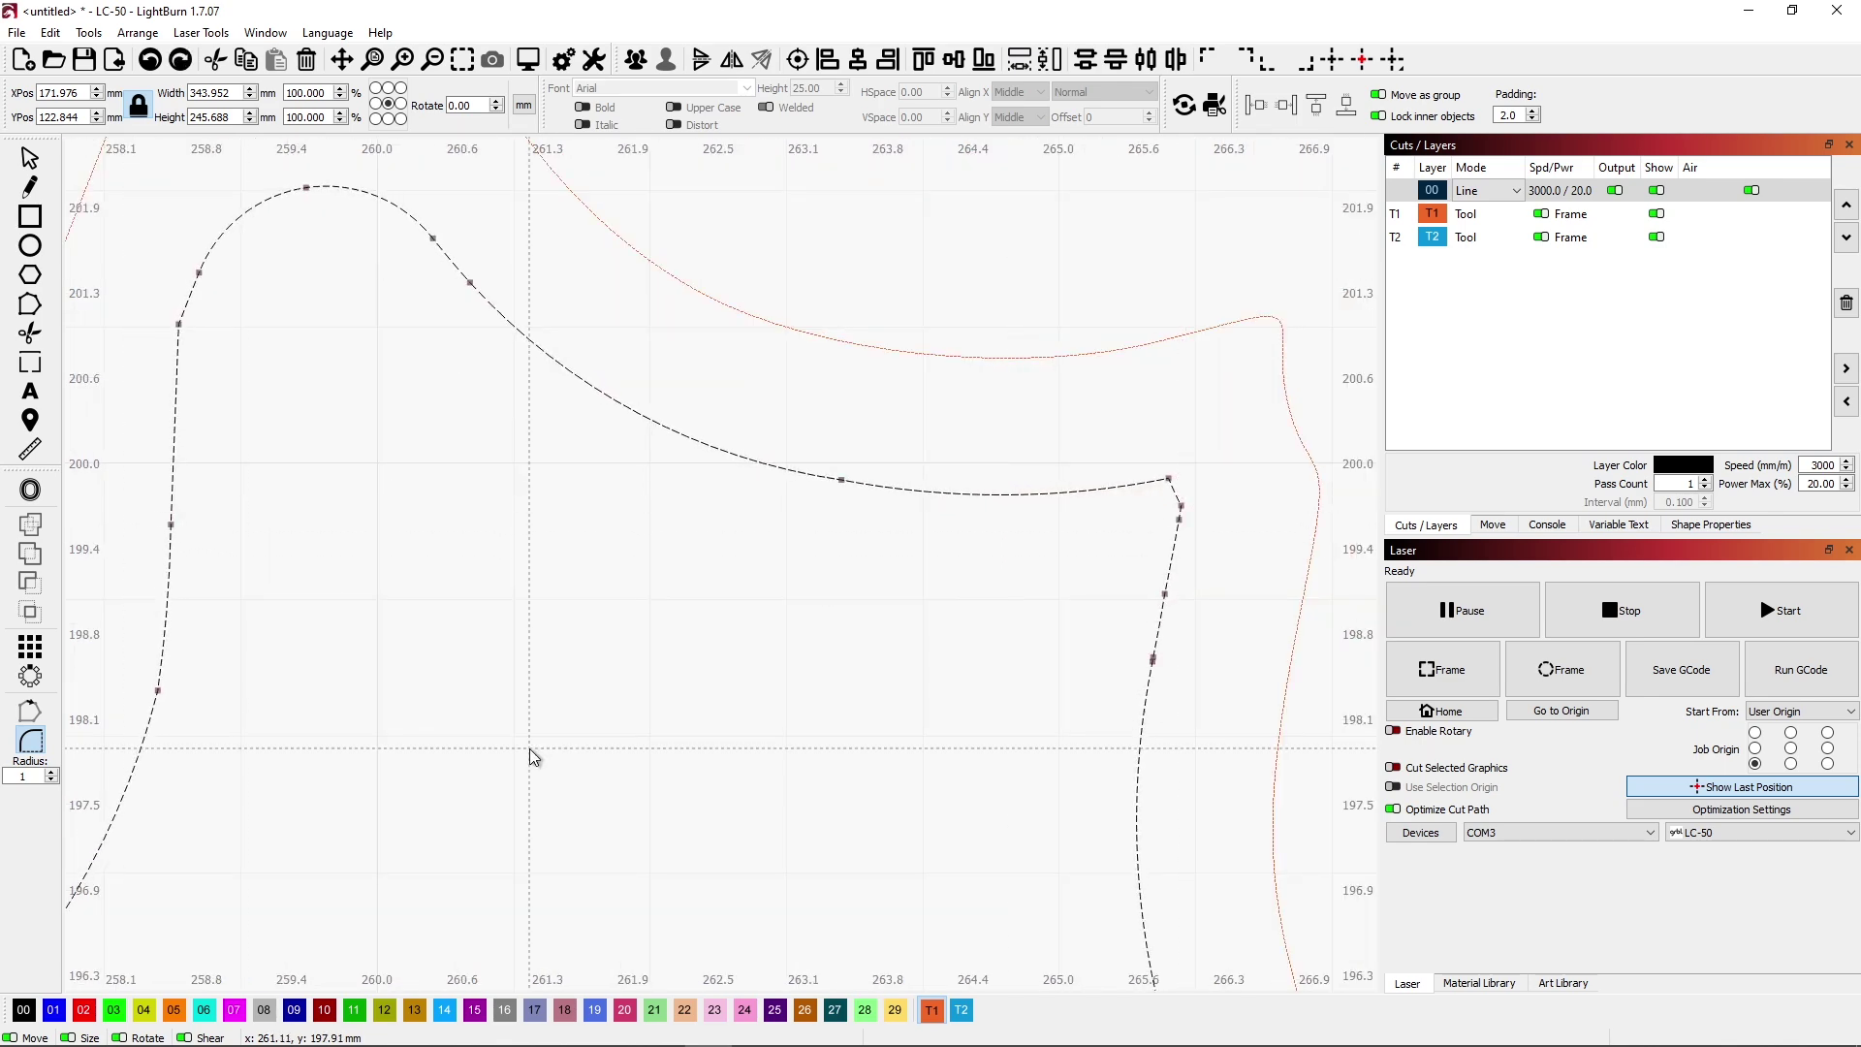
pyautogui.click(1180, 505)
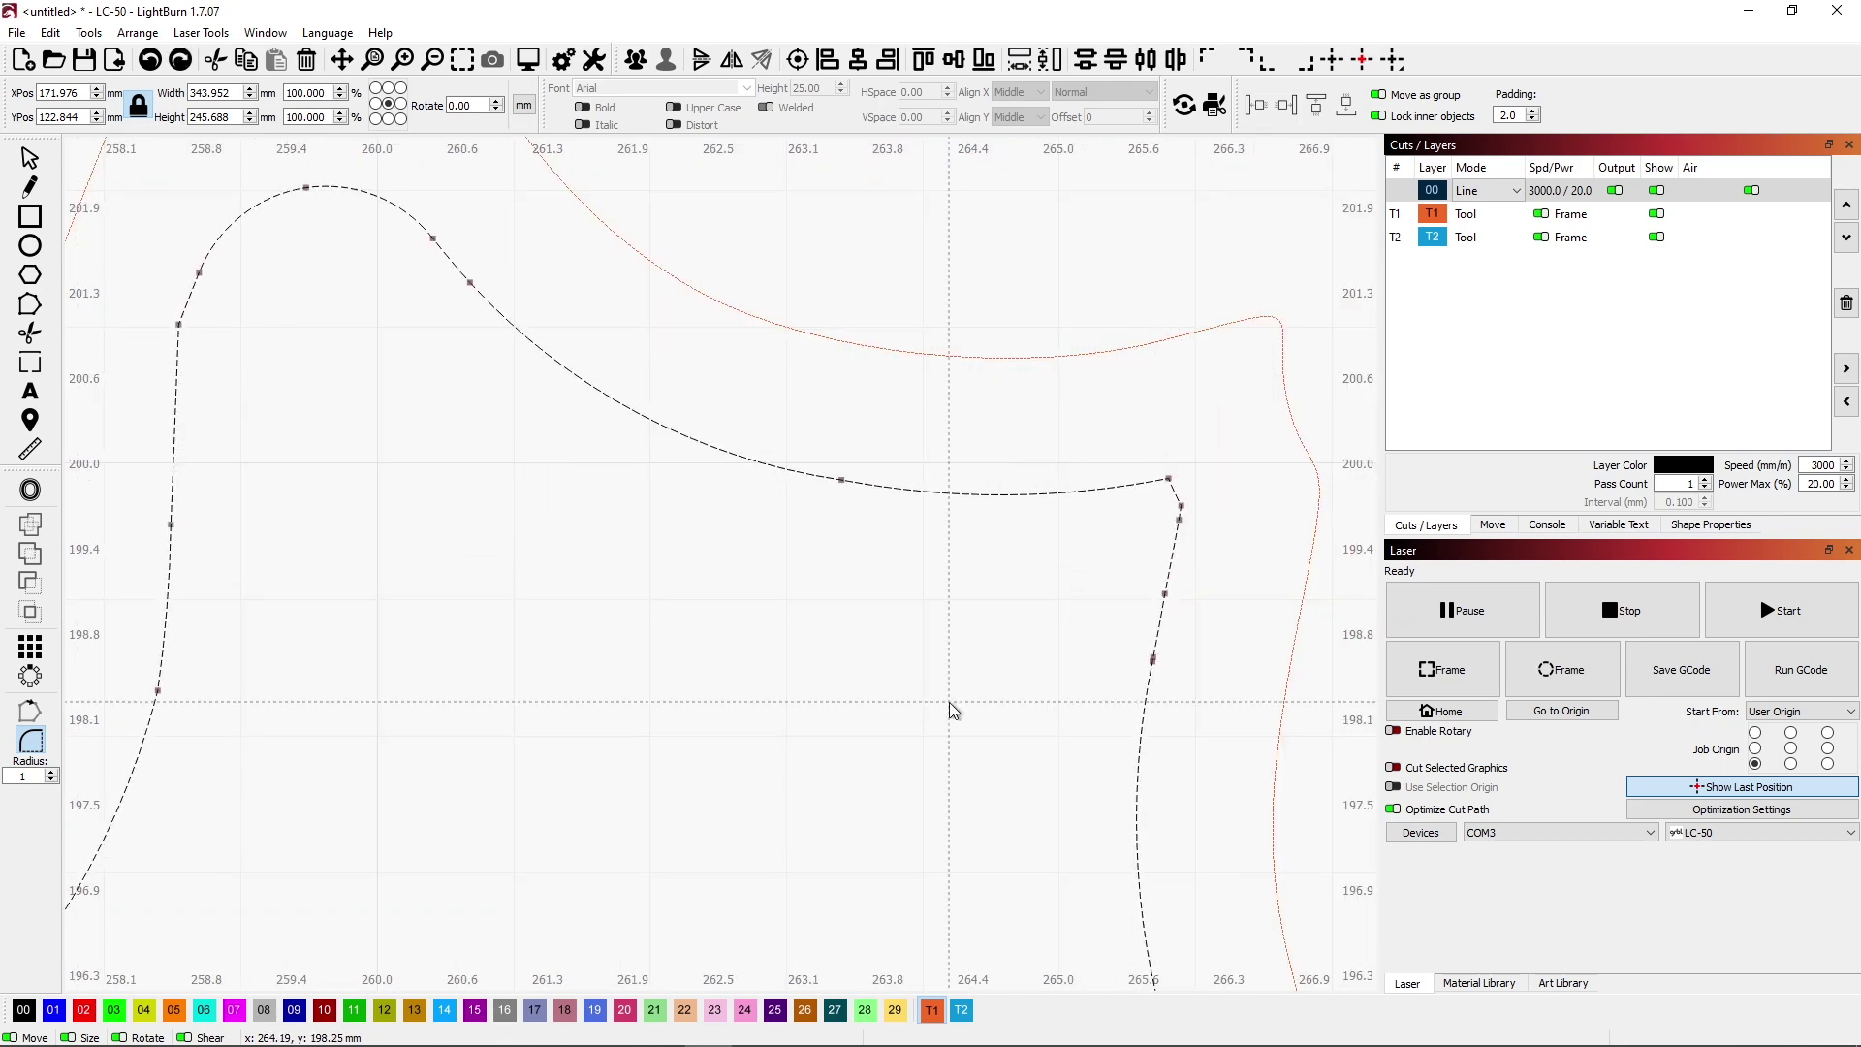
pyautogui.scroll(-3, 985, 782)
pyautogui.scroll(3, 892, 652)
pyautogui.scroll(3, 1202, 368)
pyautogui.scroll(-5, 1155, 471)
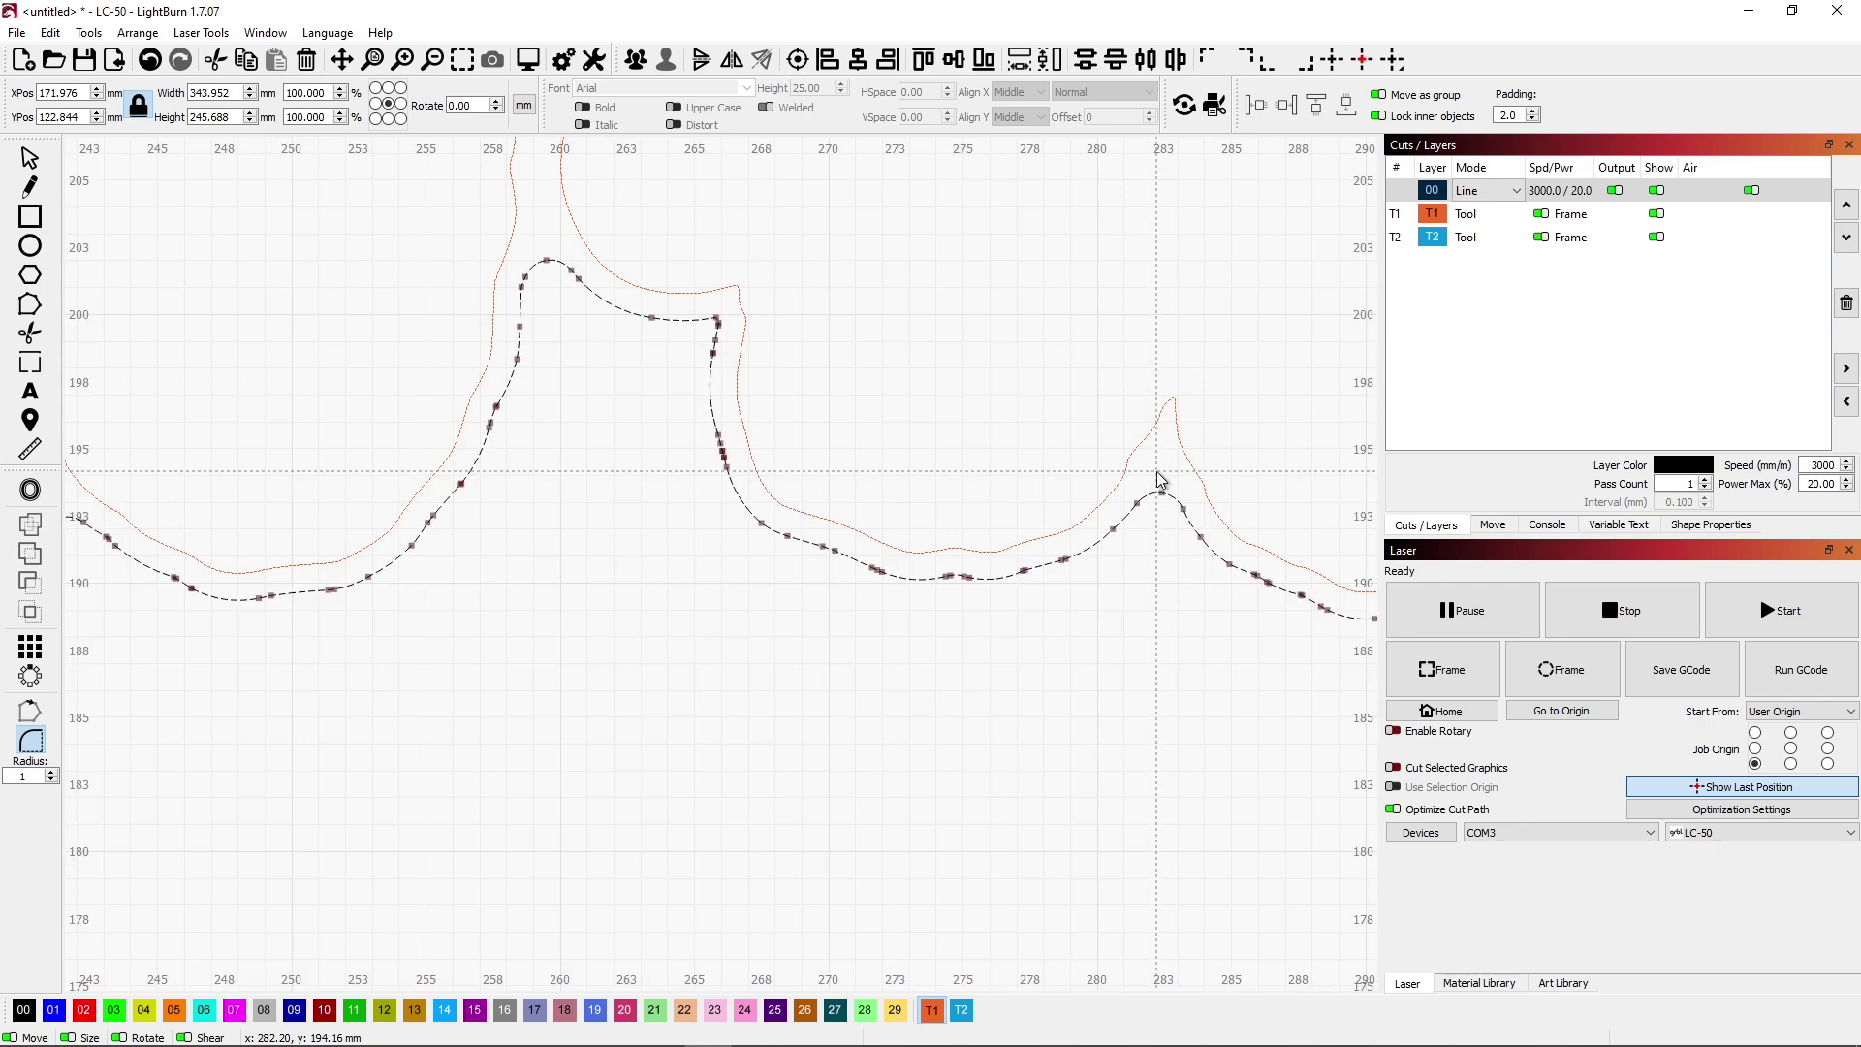
pyautogui.scroll(4, 1018, 615)
pyautogui.scroll(-7, 548, 324)
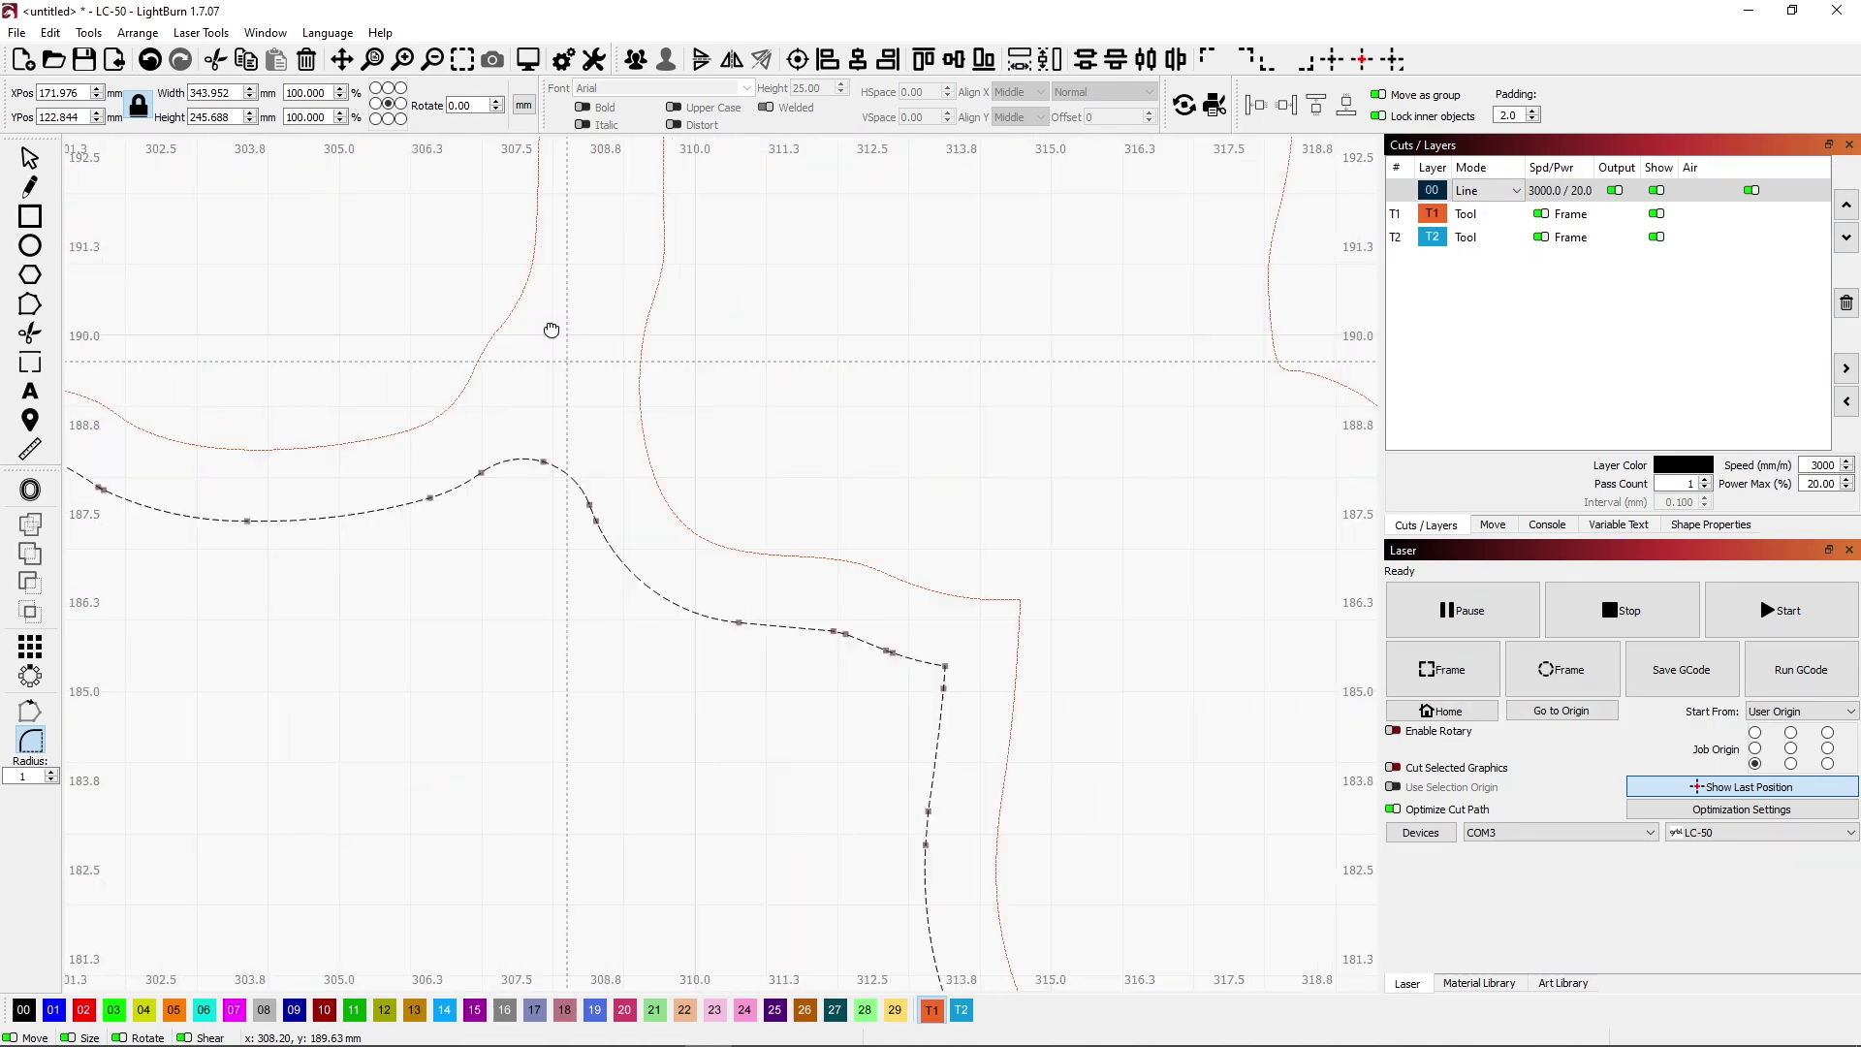
pyautogui.scroll(6, 874, 448)
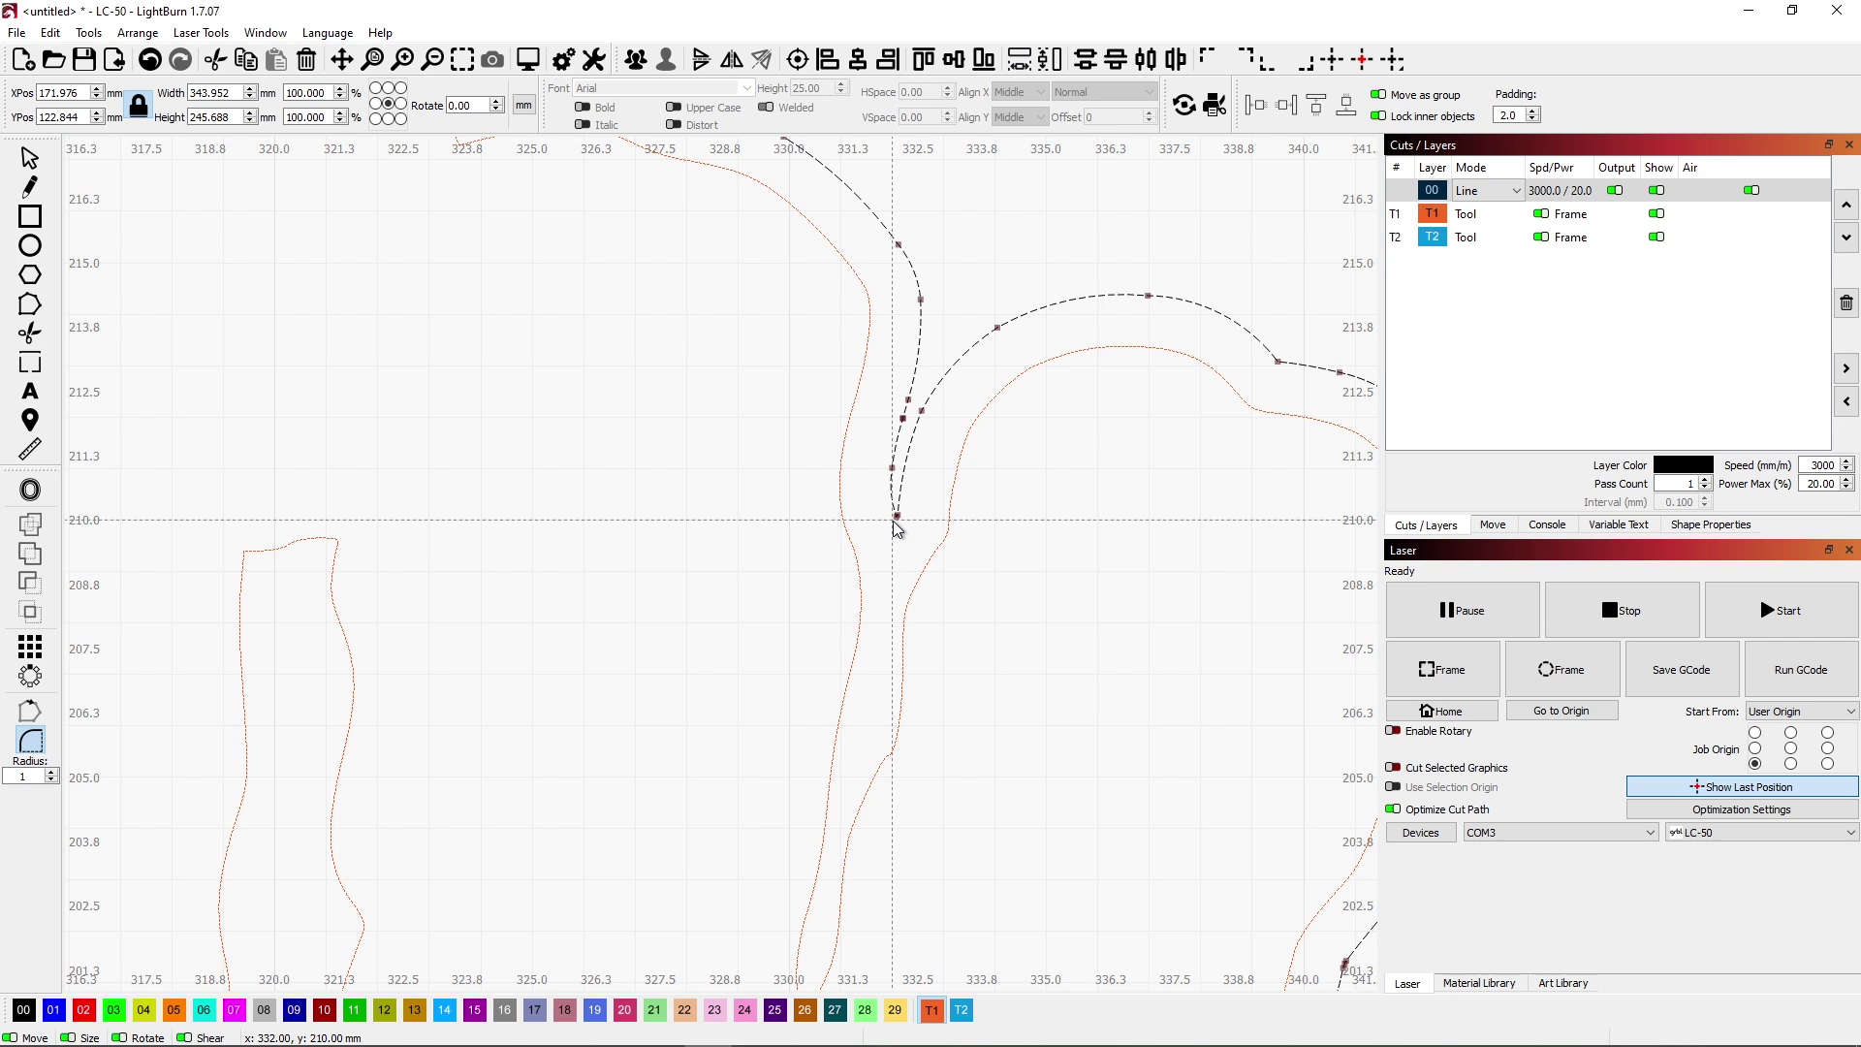
pyautogui.scroll(3, 893, 520)
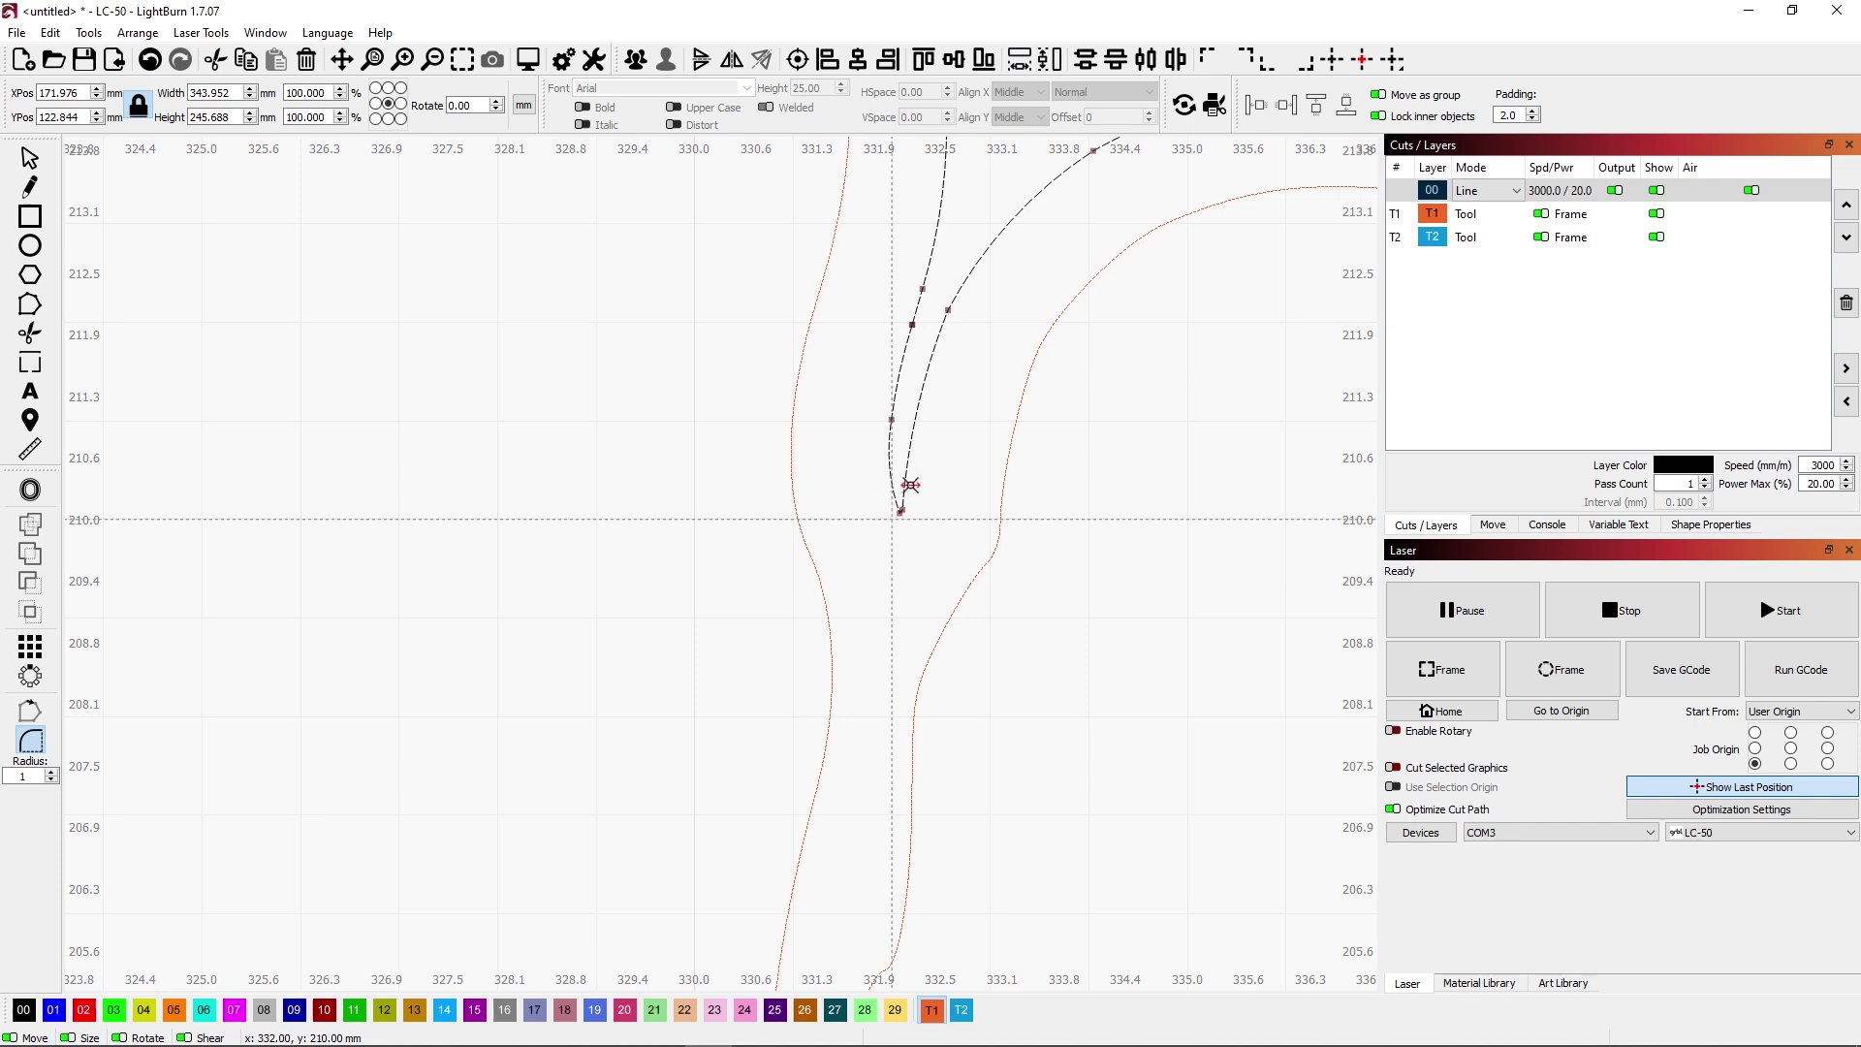
pyautogui.scroll(-3, 910, 485)
# Delete the two overlapping end pieces and snap the loose end node onto the other path's start.
pyautogui.click(30, 305)
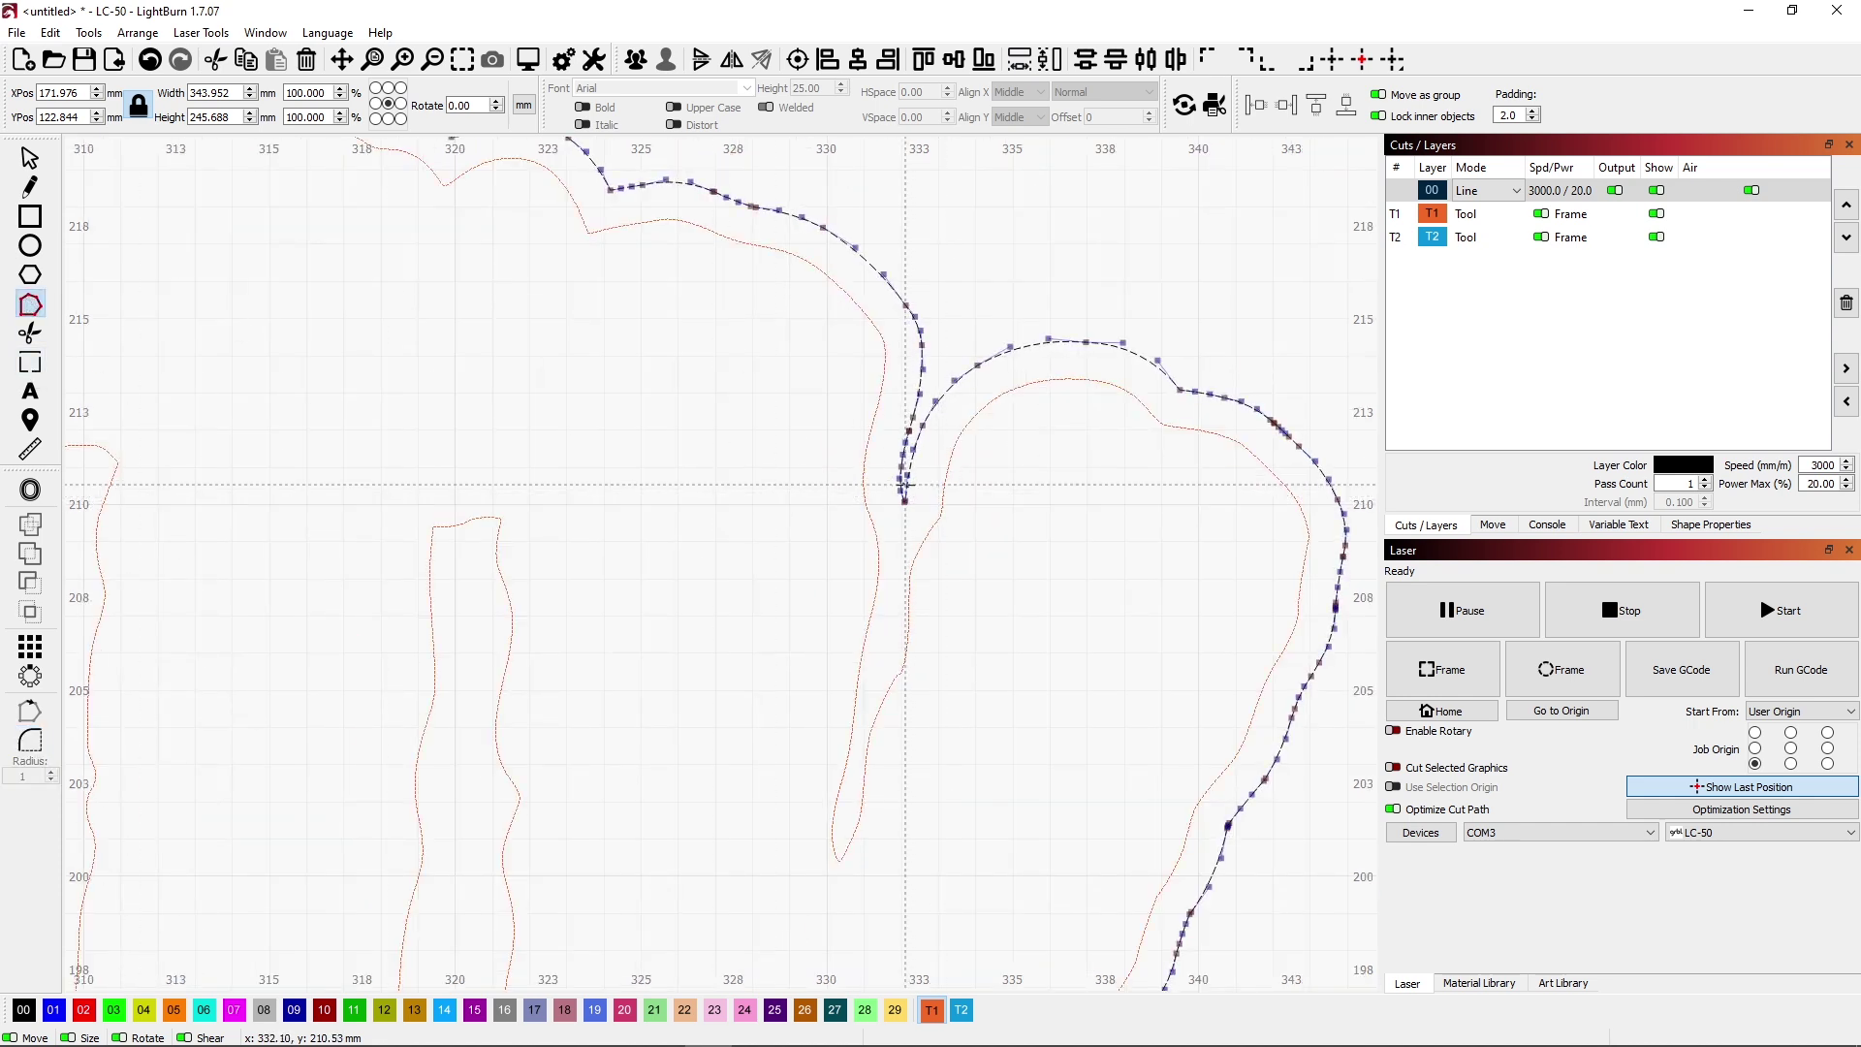
pyautogui.press('d')
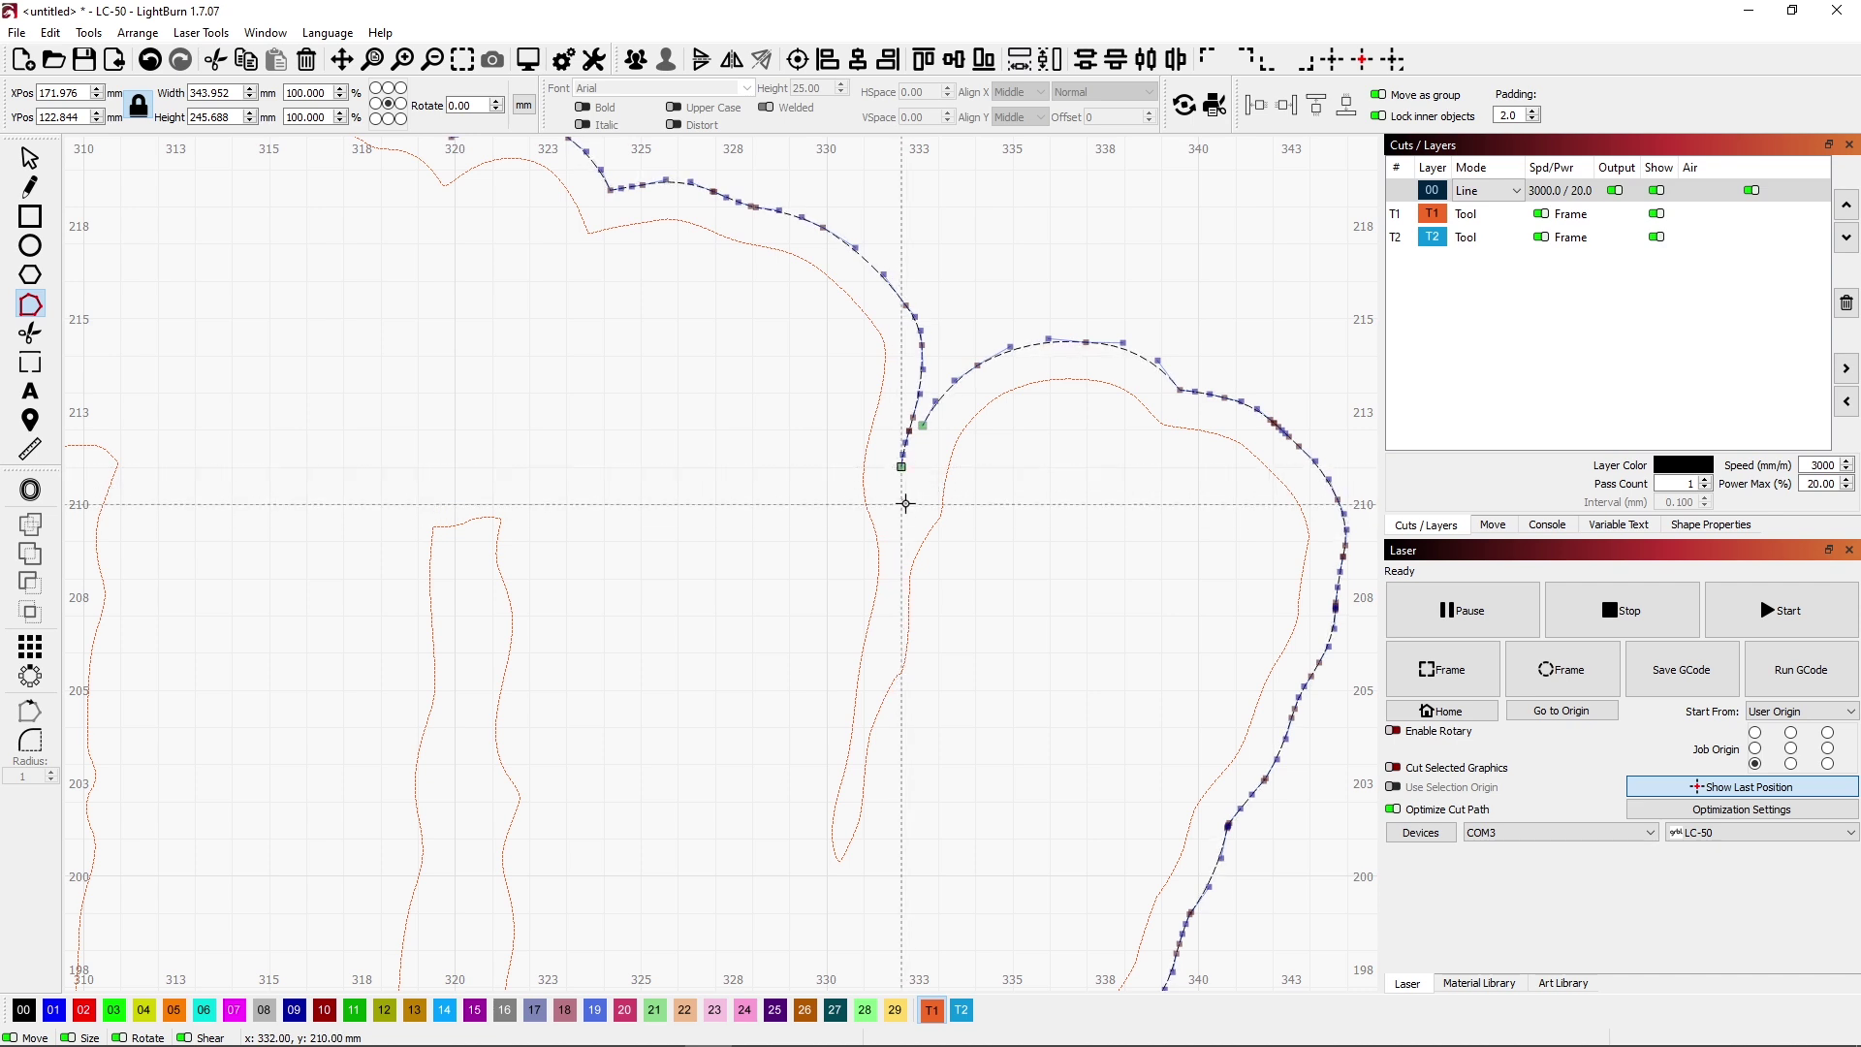
pyautogui.press('d')
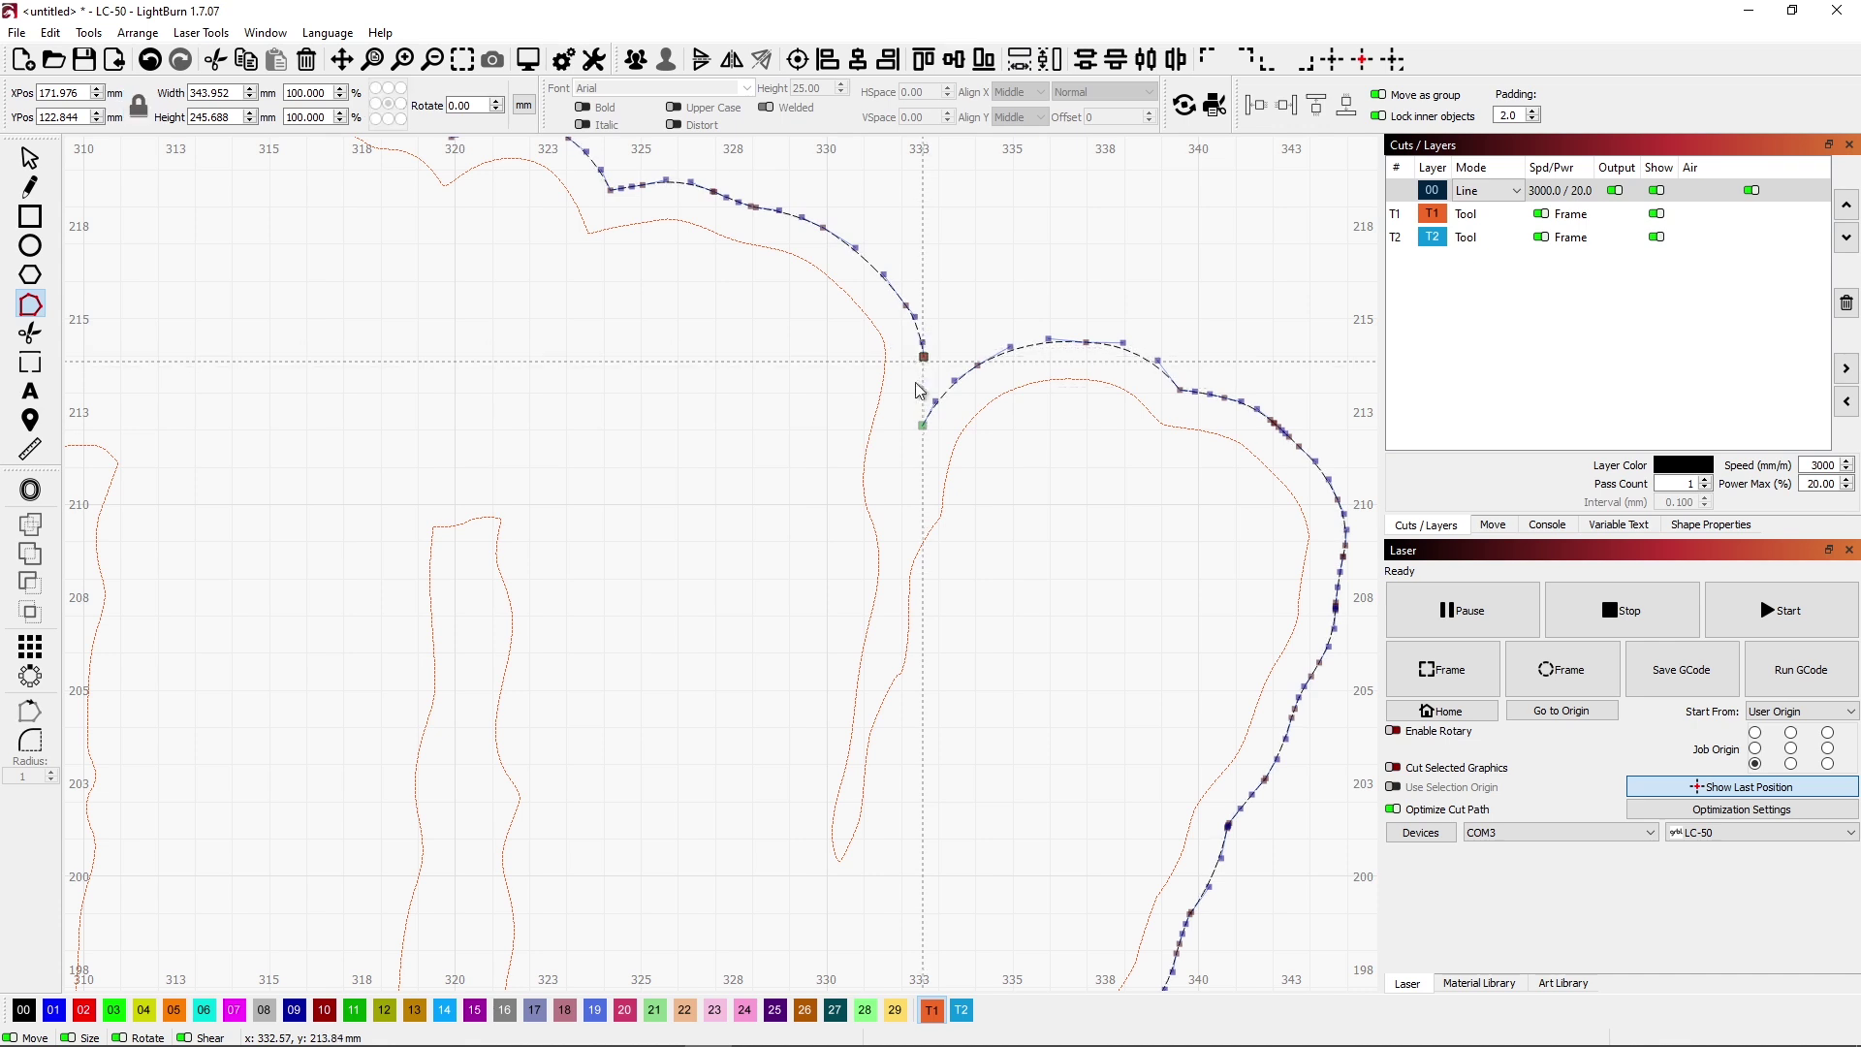
pyautogui.moveTo(919, 390); pyautogui.dragTo(919, 426)
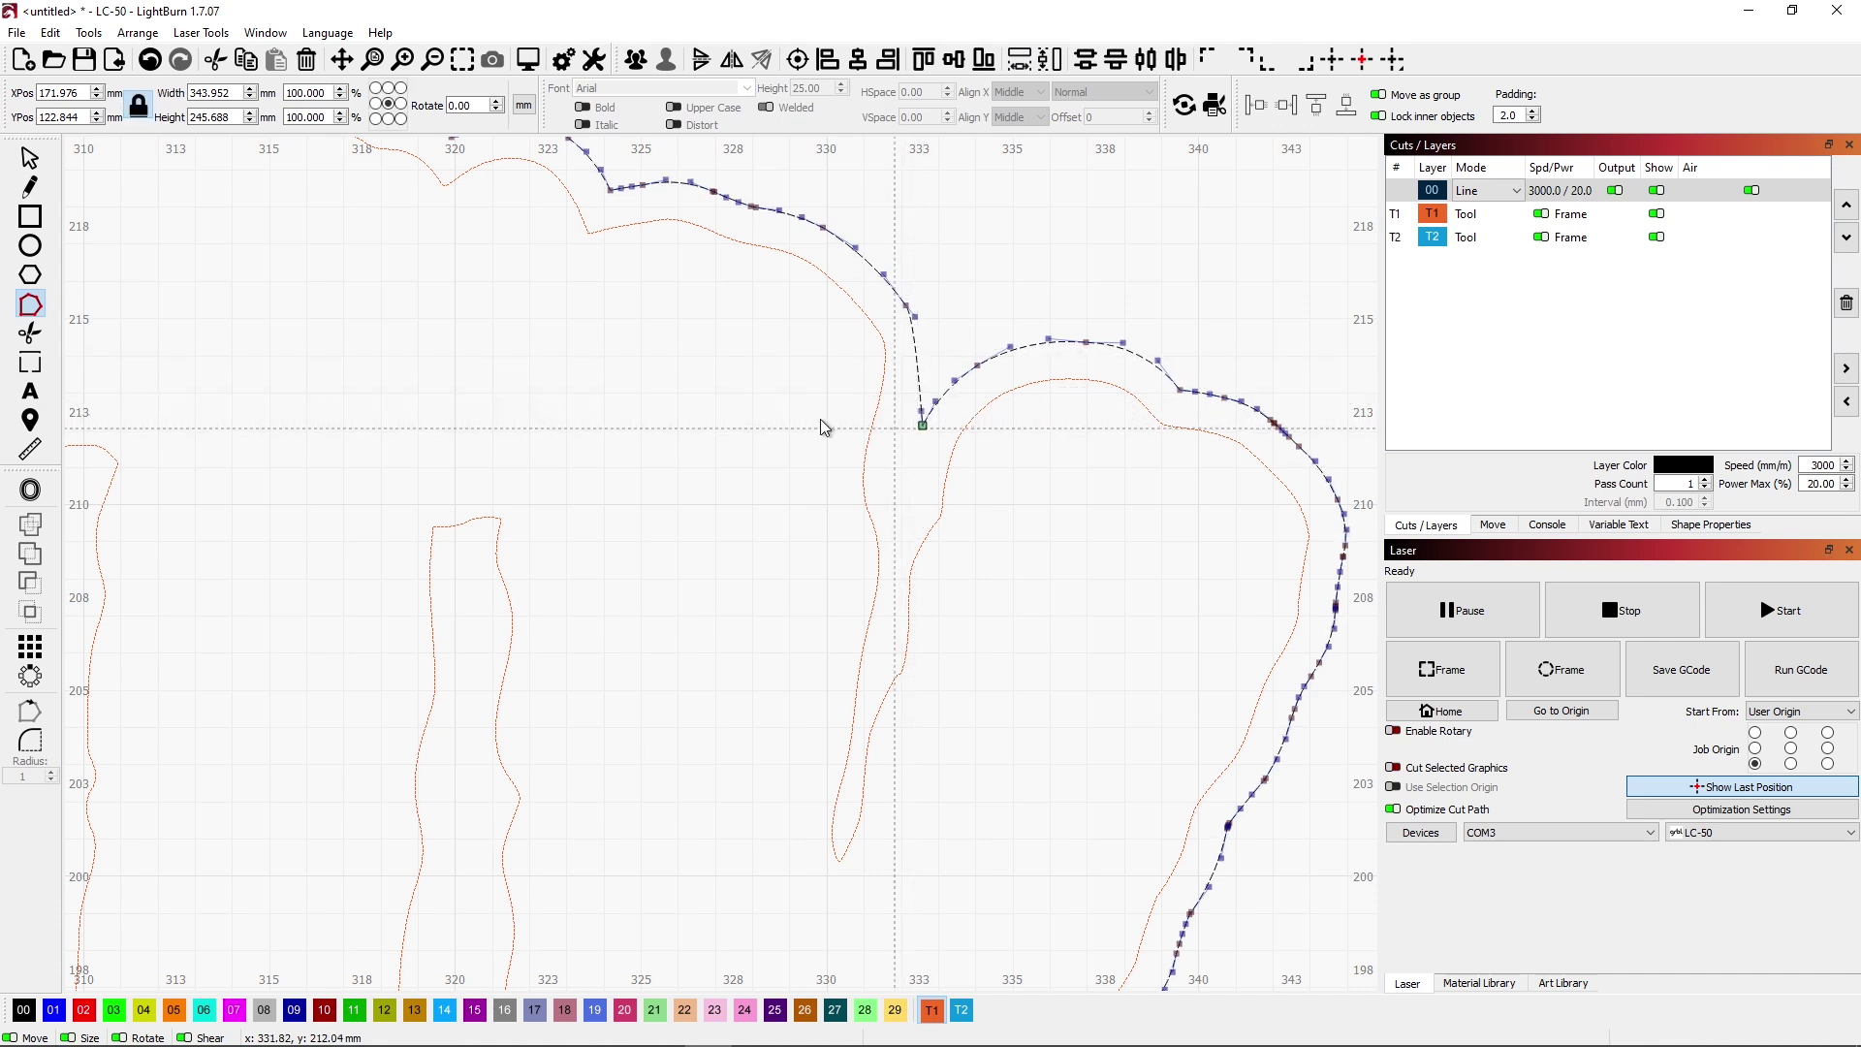
pyautogui.click(30, 159)
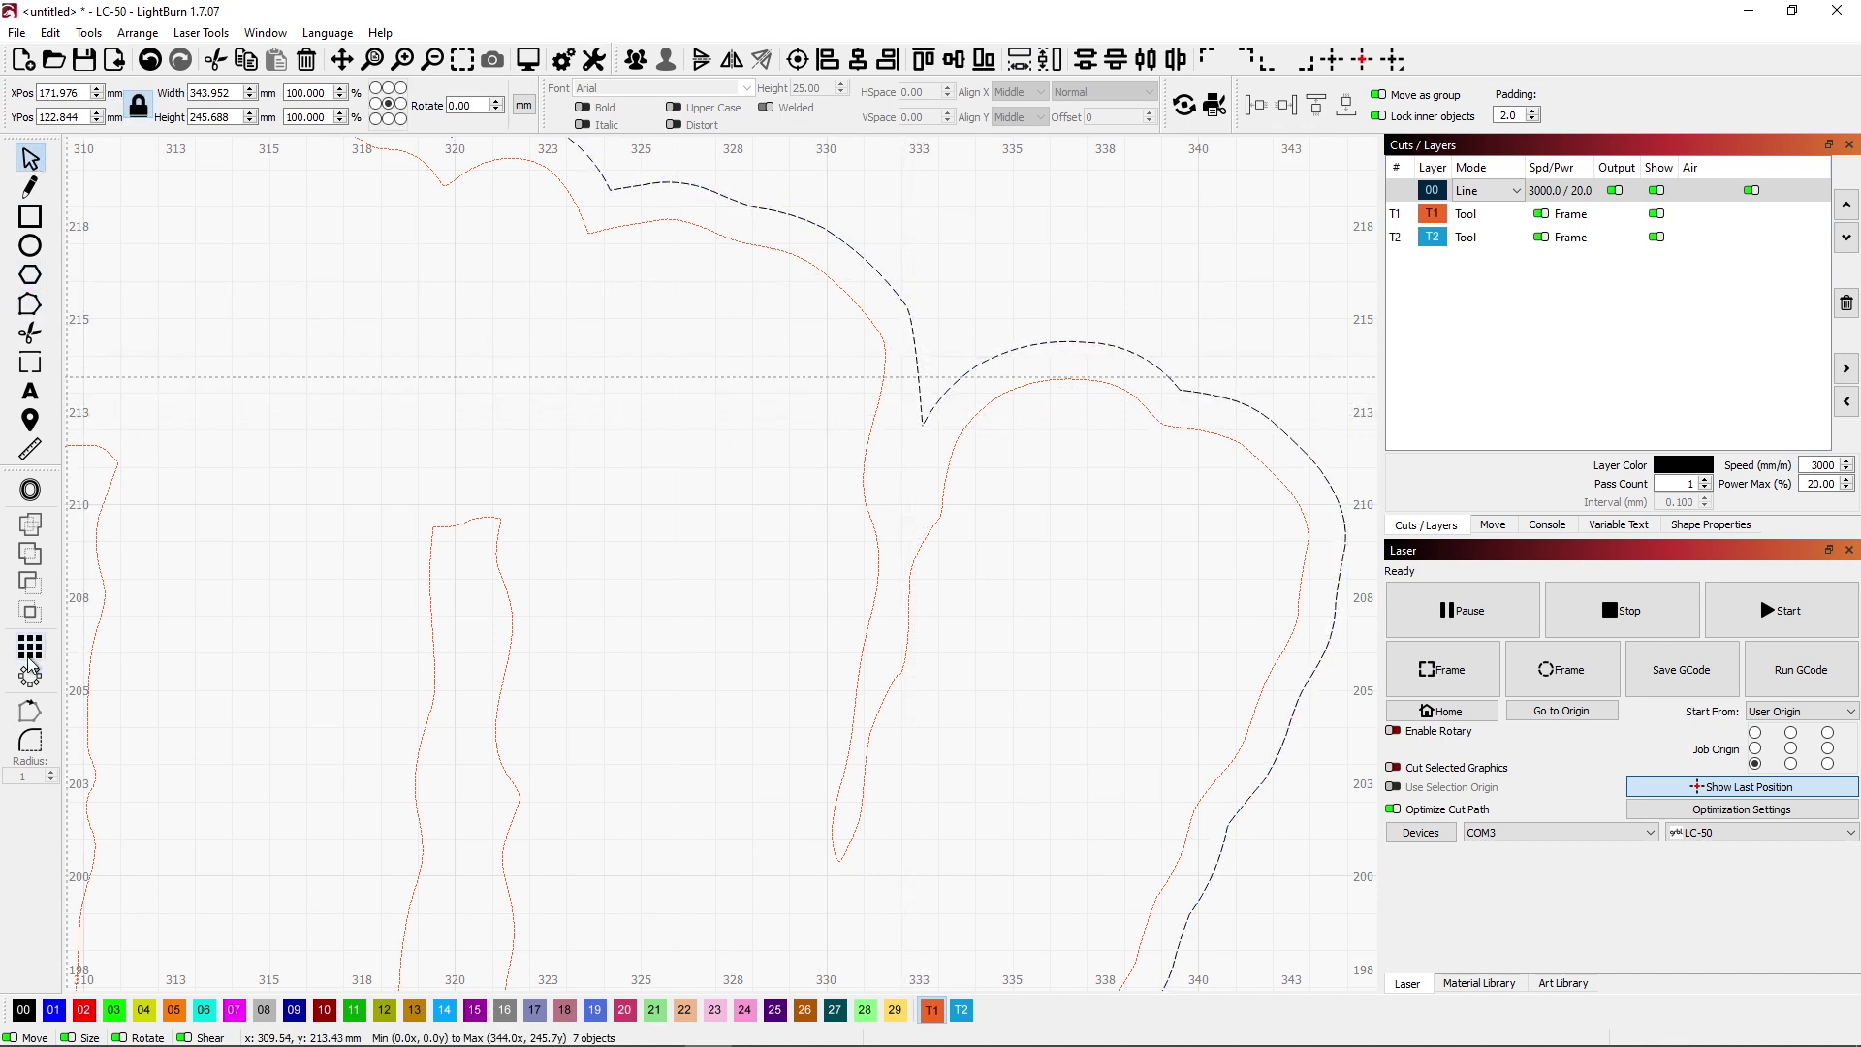
pyautogui.click(26, 744)
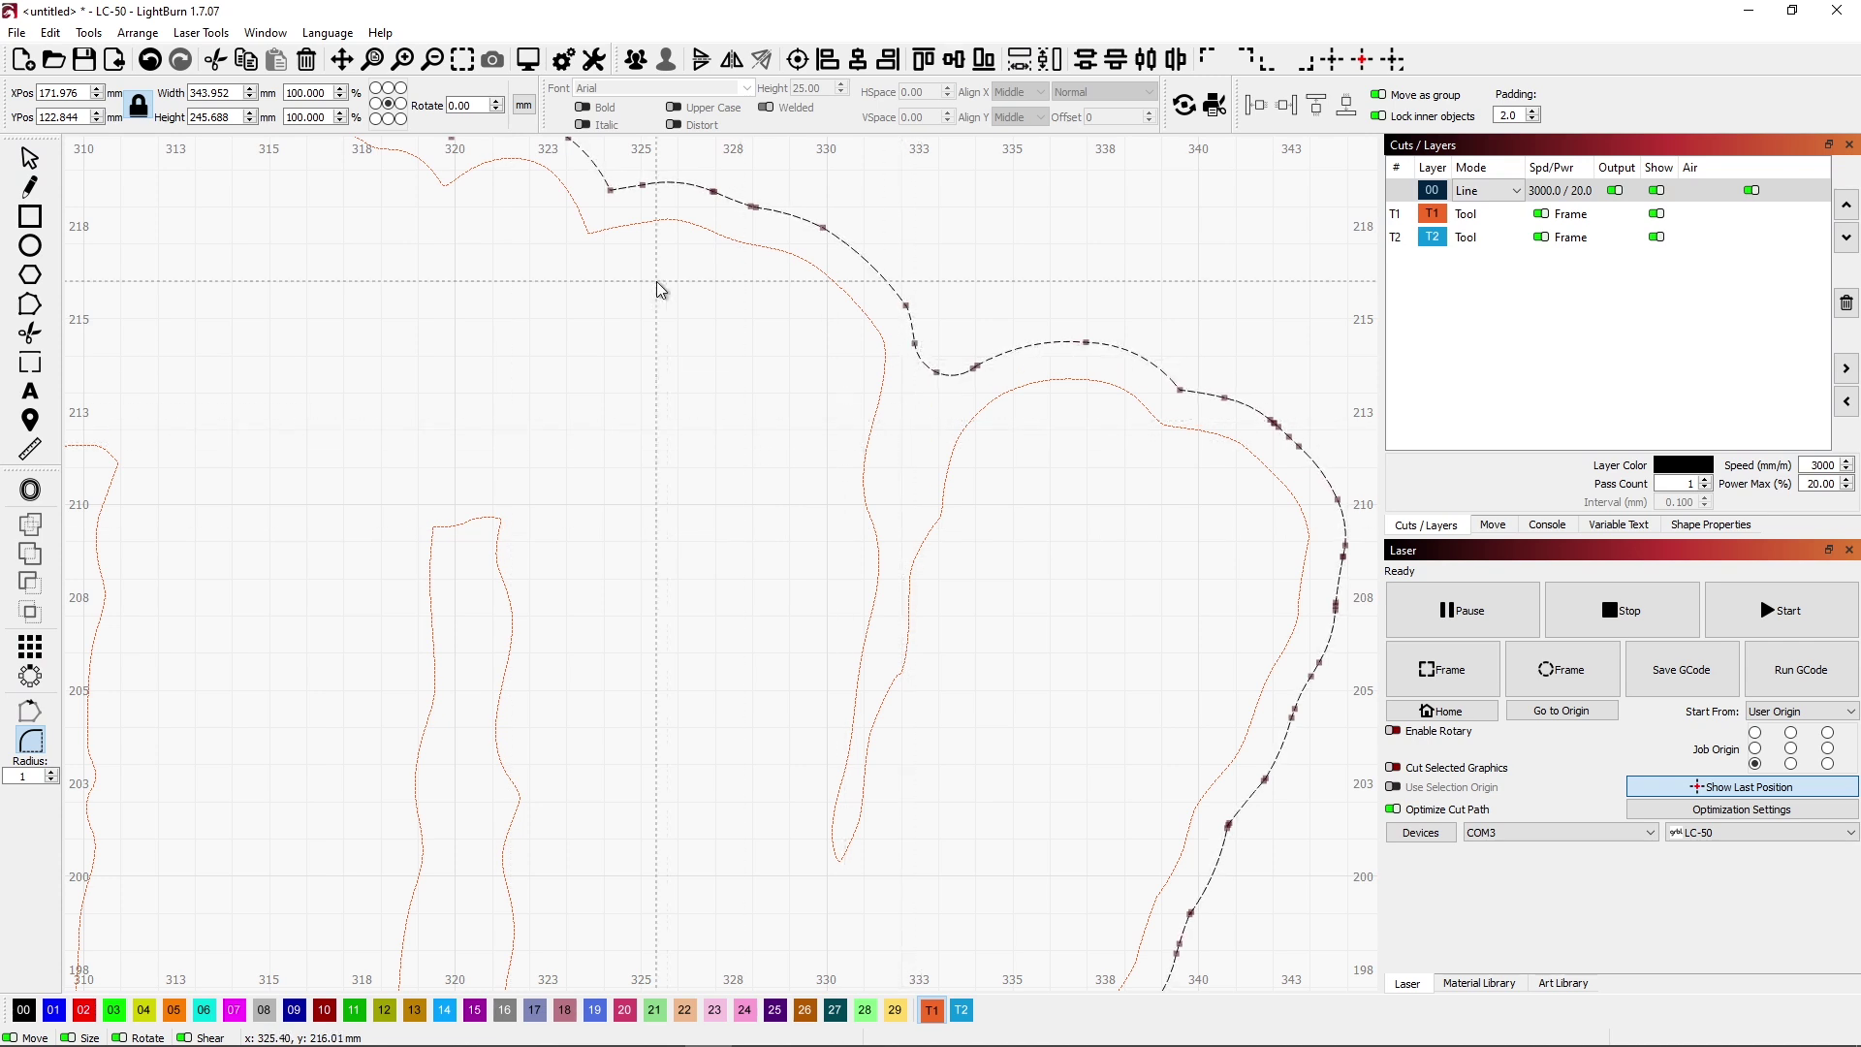
pyautogui.moveTo(455, 327); pyautogui.dragTo(1182, 485)
# Zoom out to see the whole BooBerry outline and both target markers.
pyautogui.scroll(-10, 557, 291)
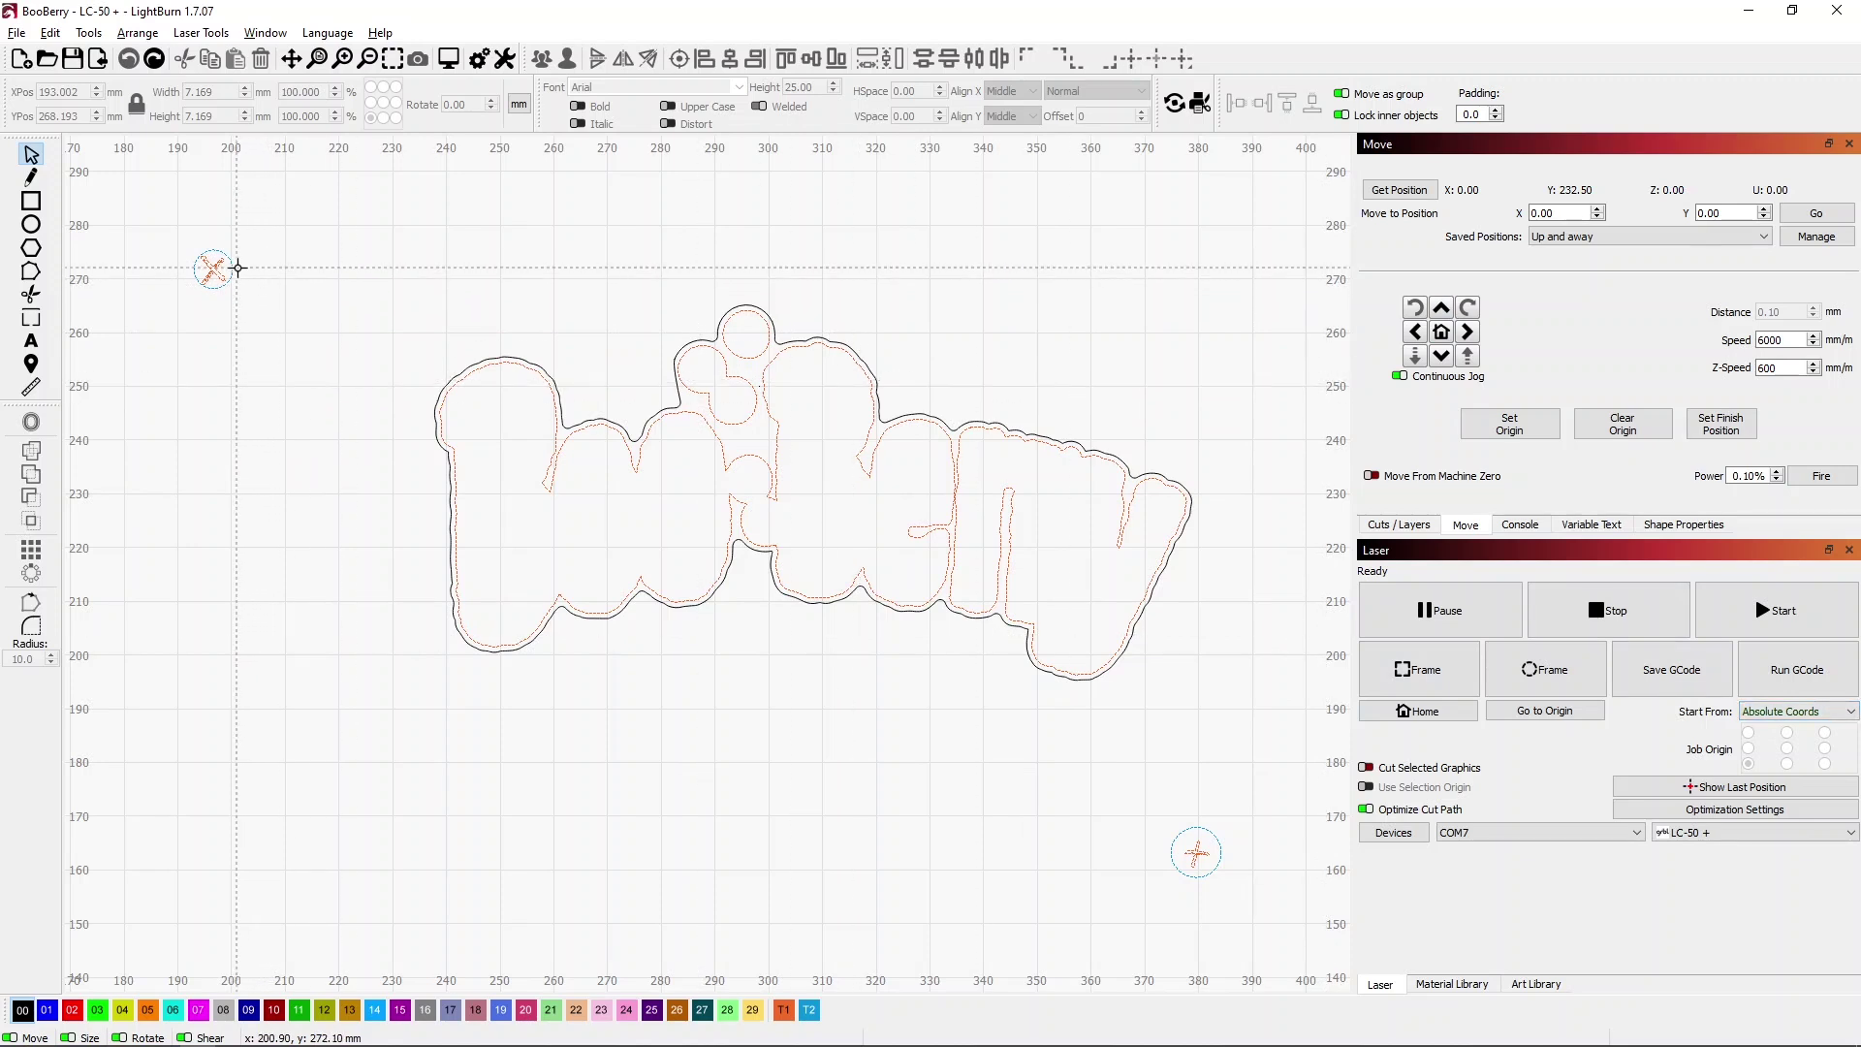
# Select the top-left circle-and-cross target marker.
pyautogui.click(234, 267)
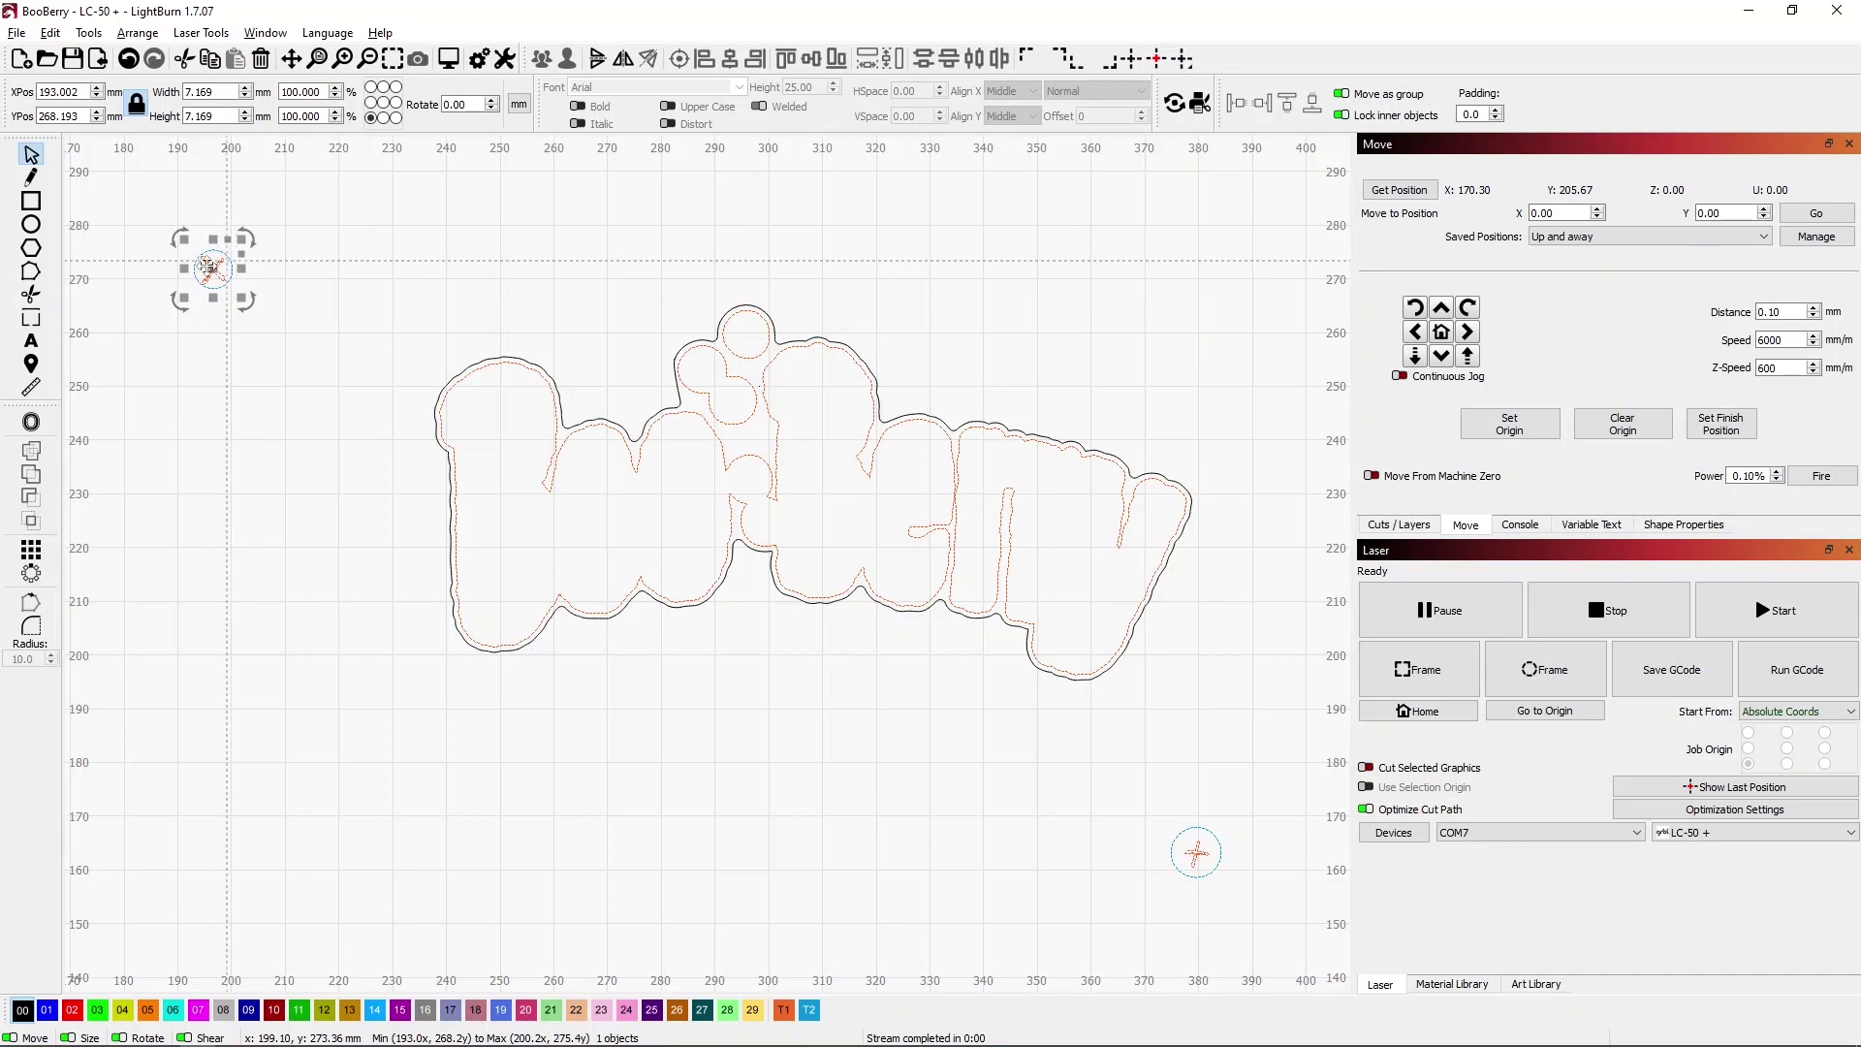
# Set the top-left marker as the first Print and Cut target, then select the bottom-right marker.
pyautogui.click(201, 32)
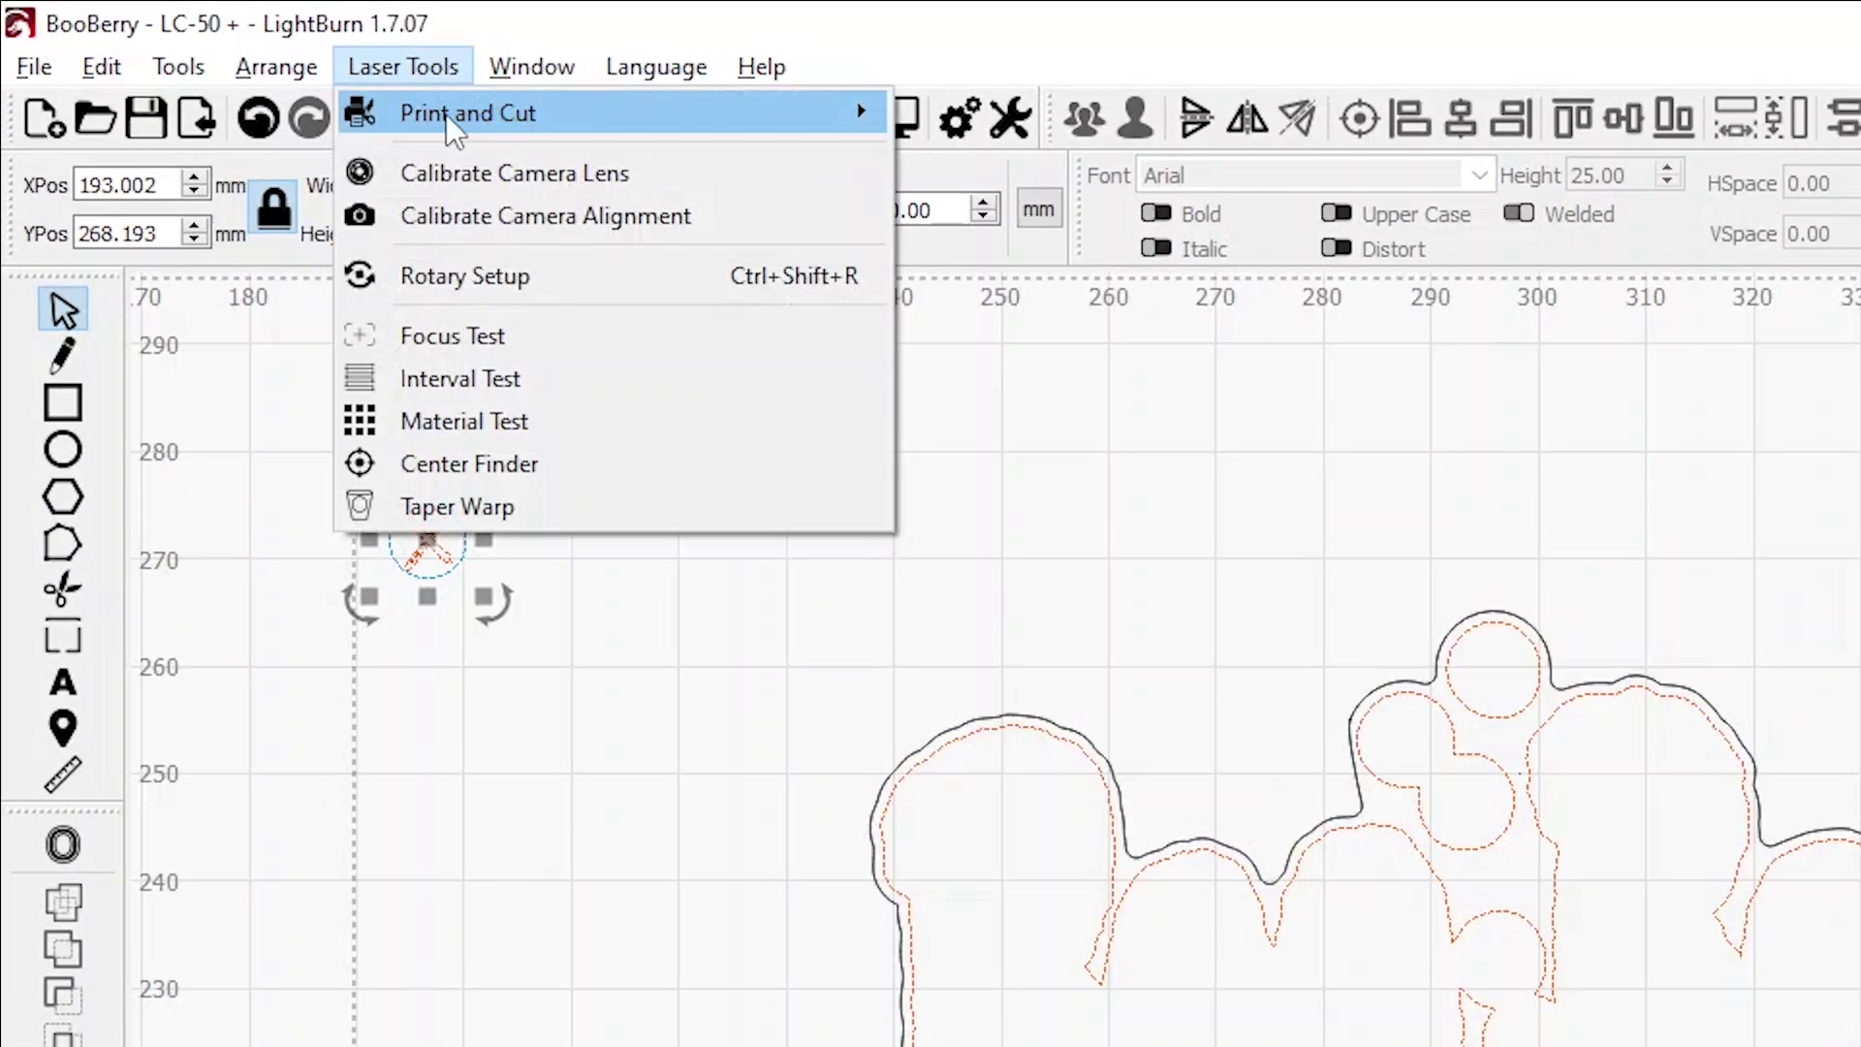
pyautogui.moveTo(446, 115)
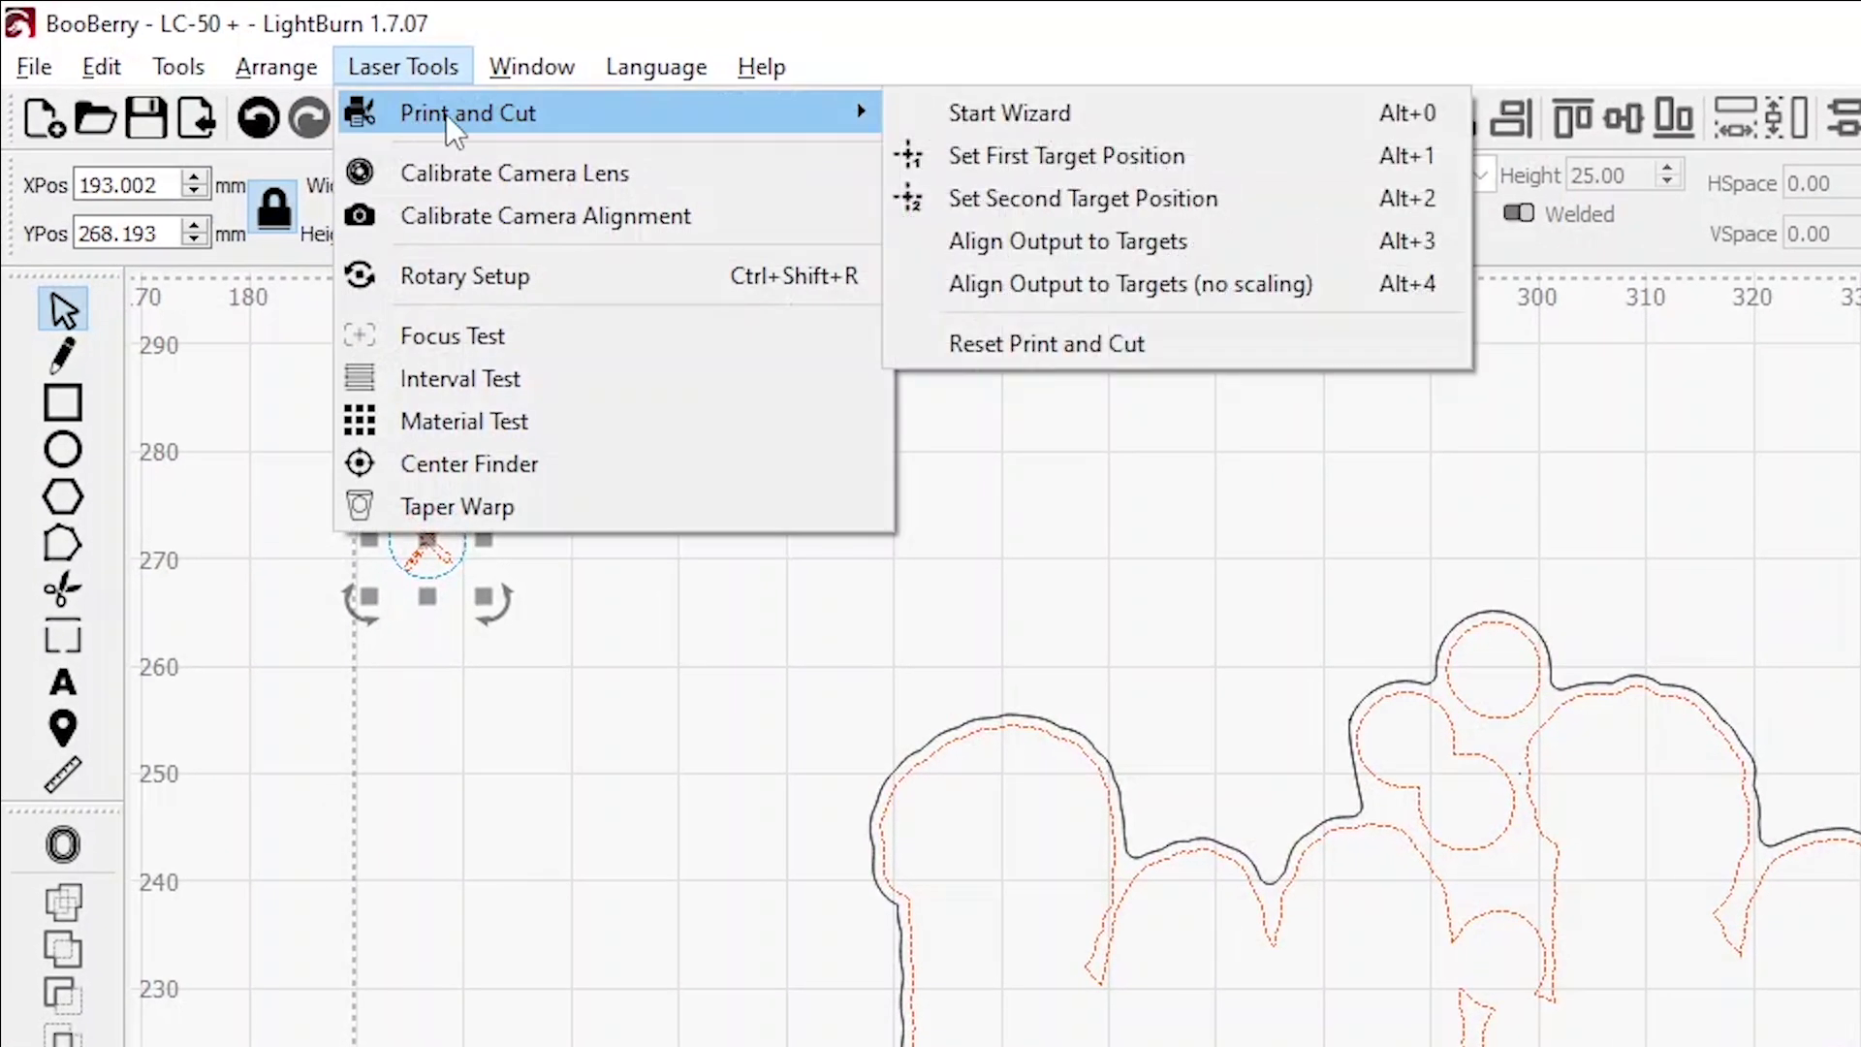
pyautogui.click(991, 161)
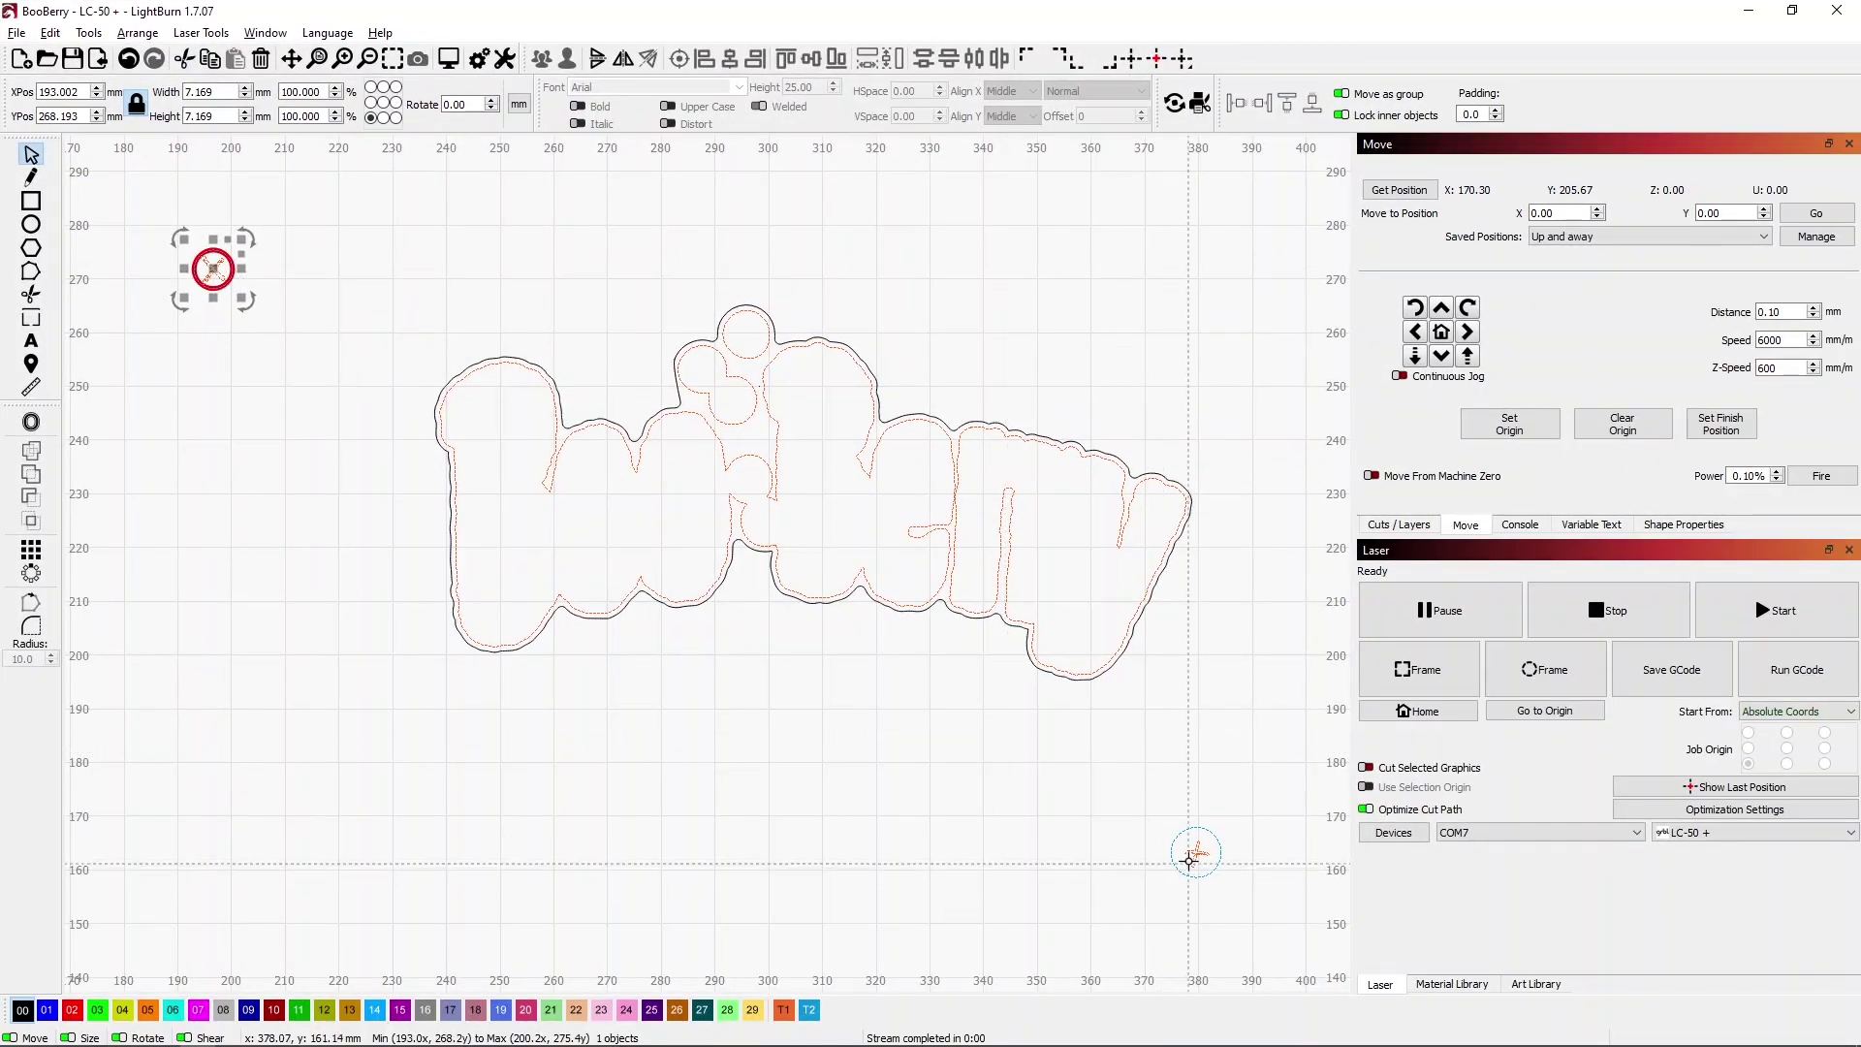
pyautogui.click(1183, 836)
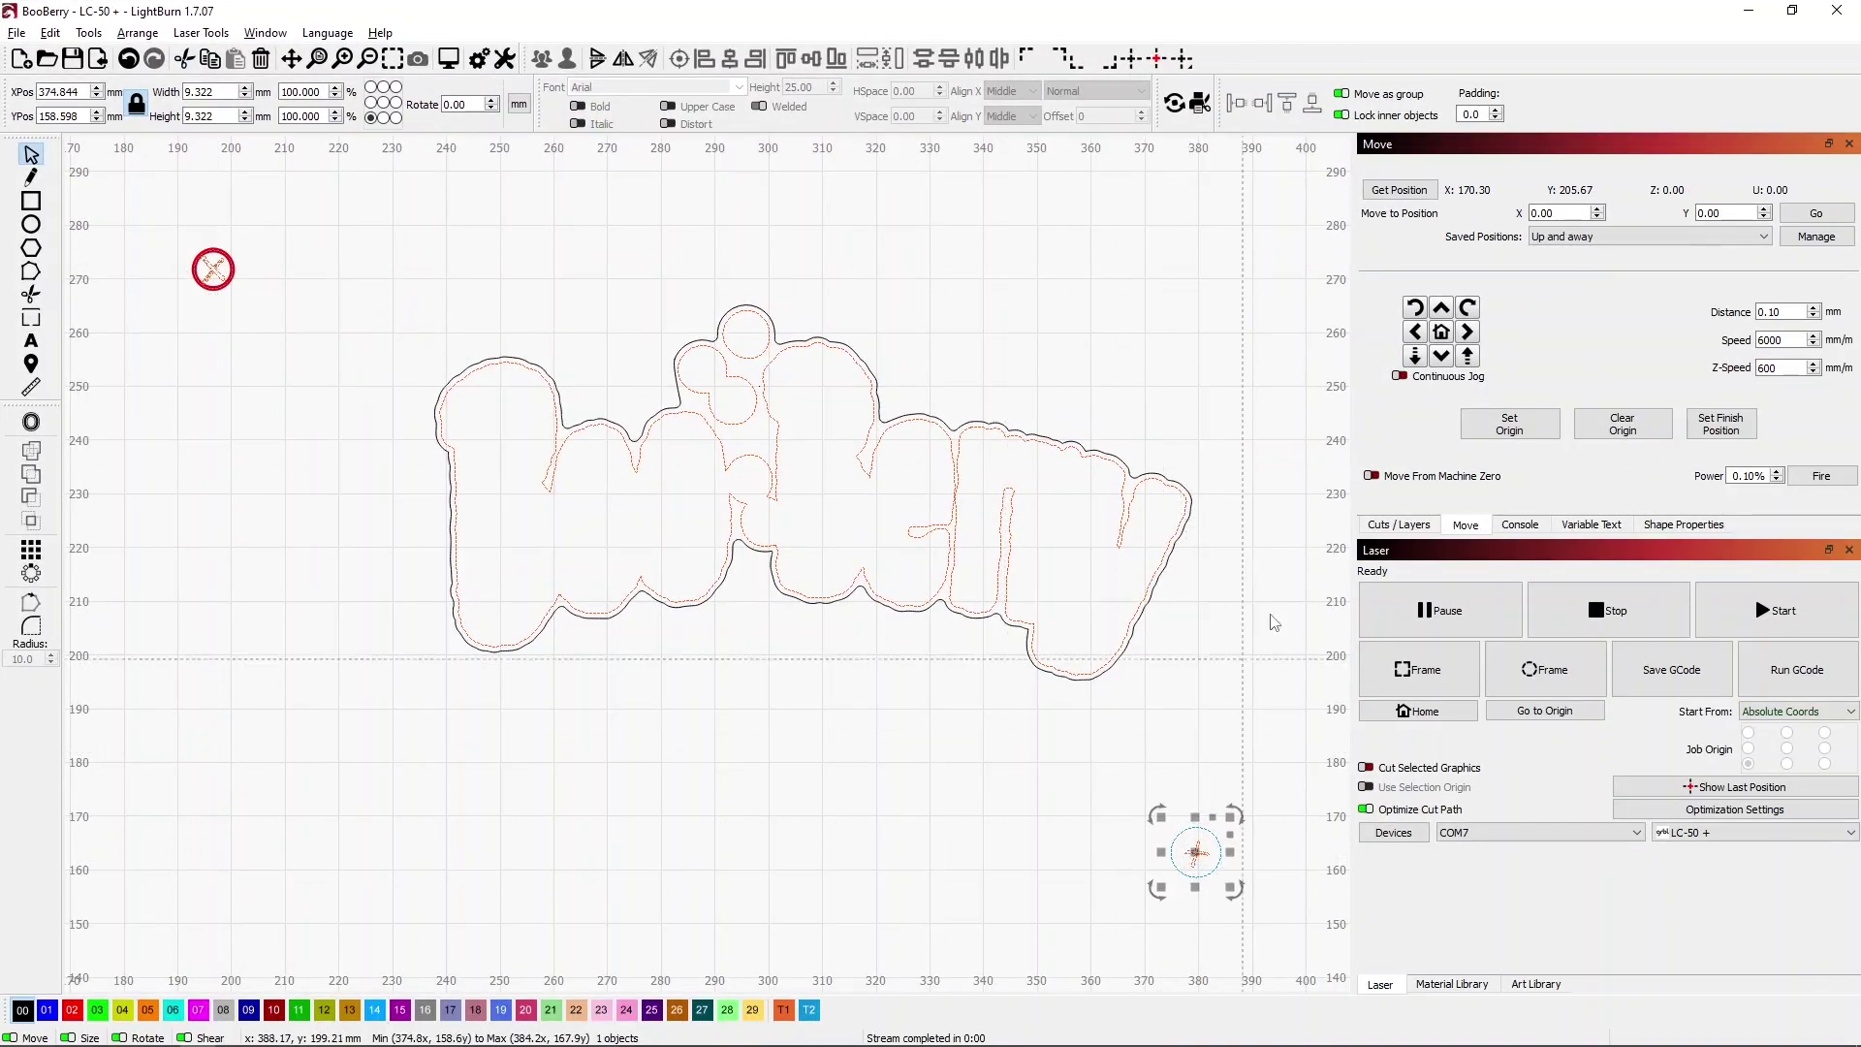
# Use a fixed 0.50 mm jog step to move the head toward the second printed mark.
pyautogui.click(1401, 376)
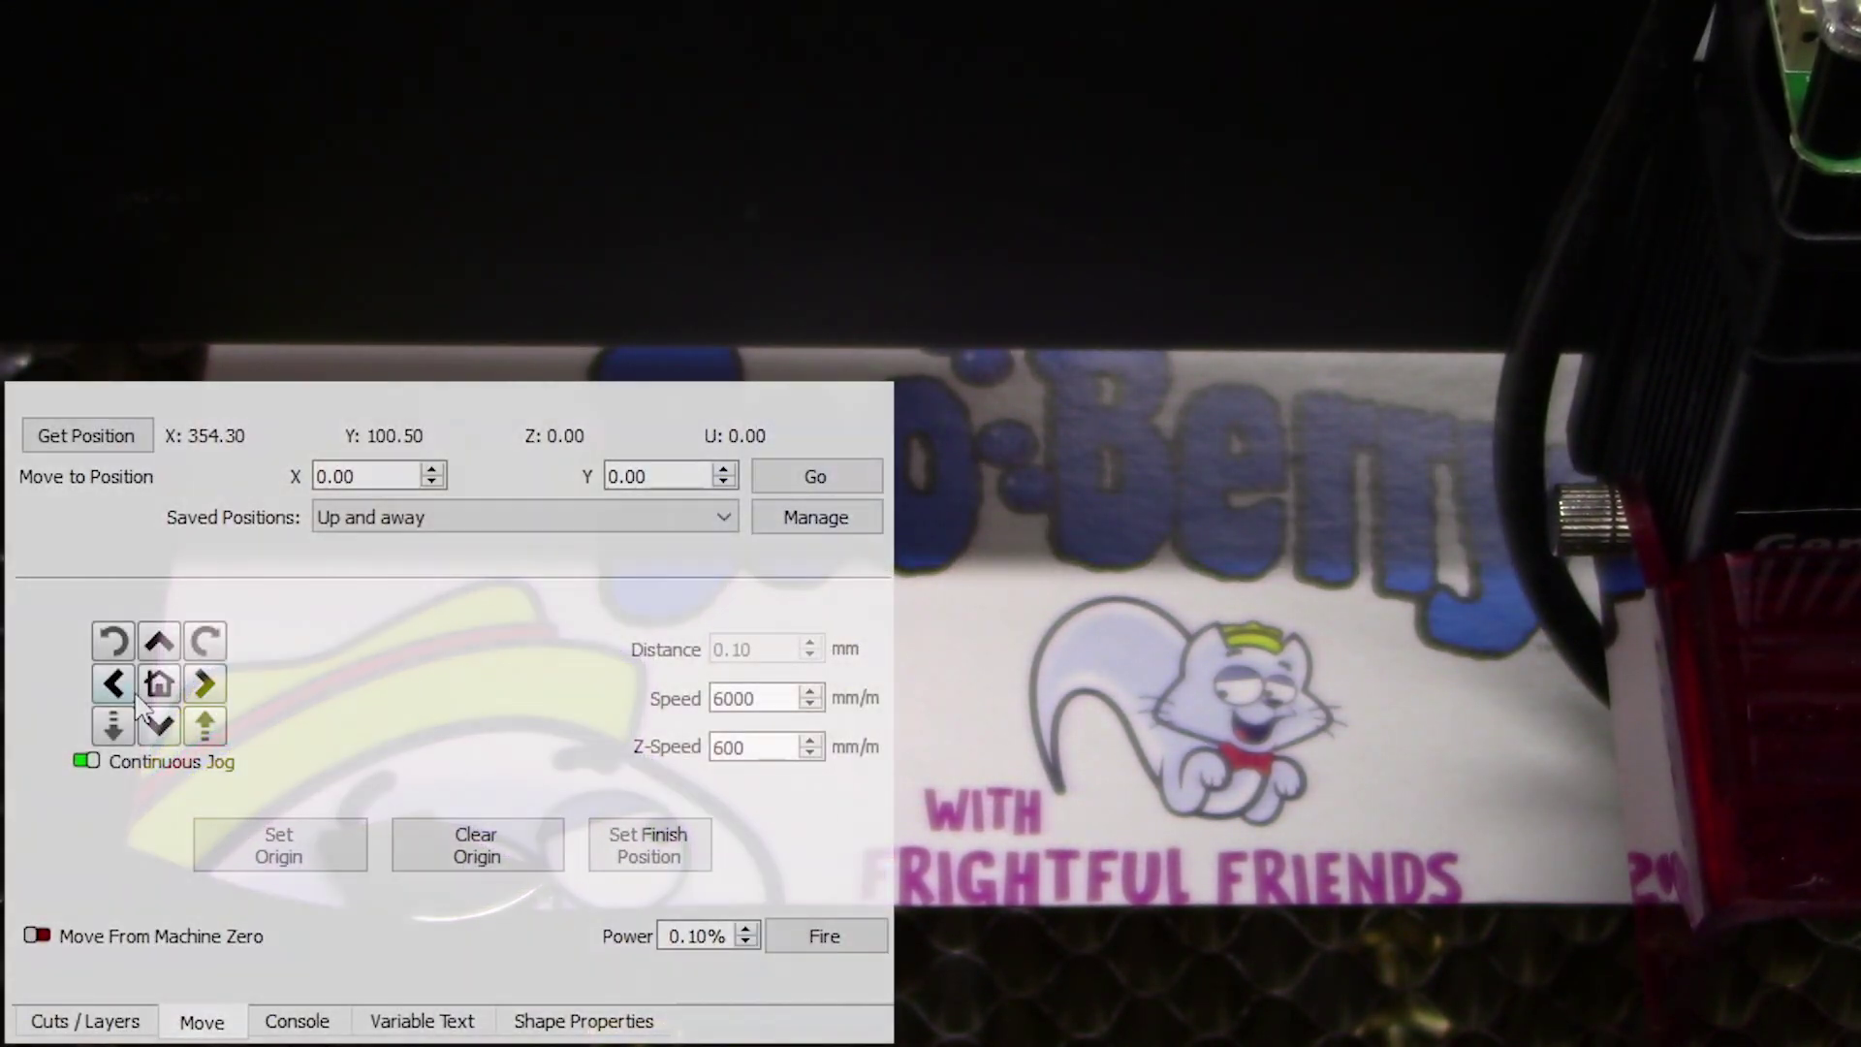
pyautogui.click(85, 758)
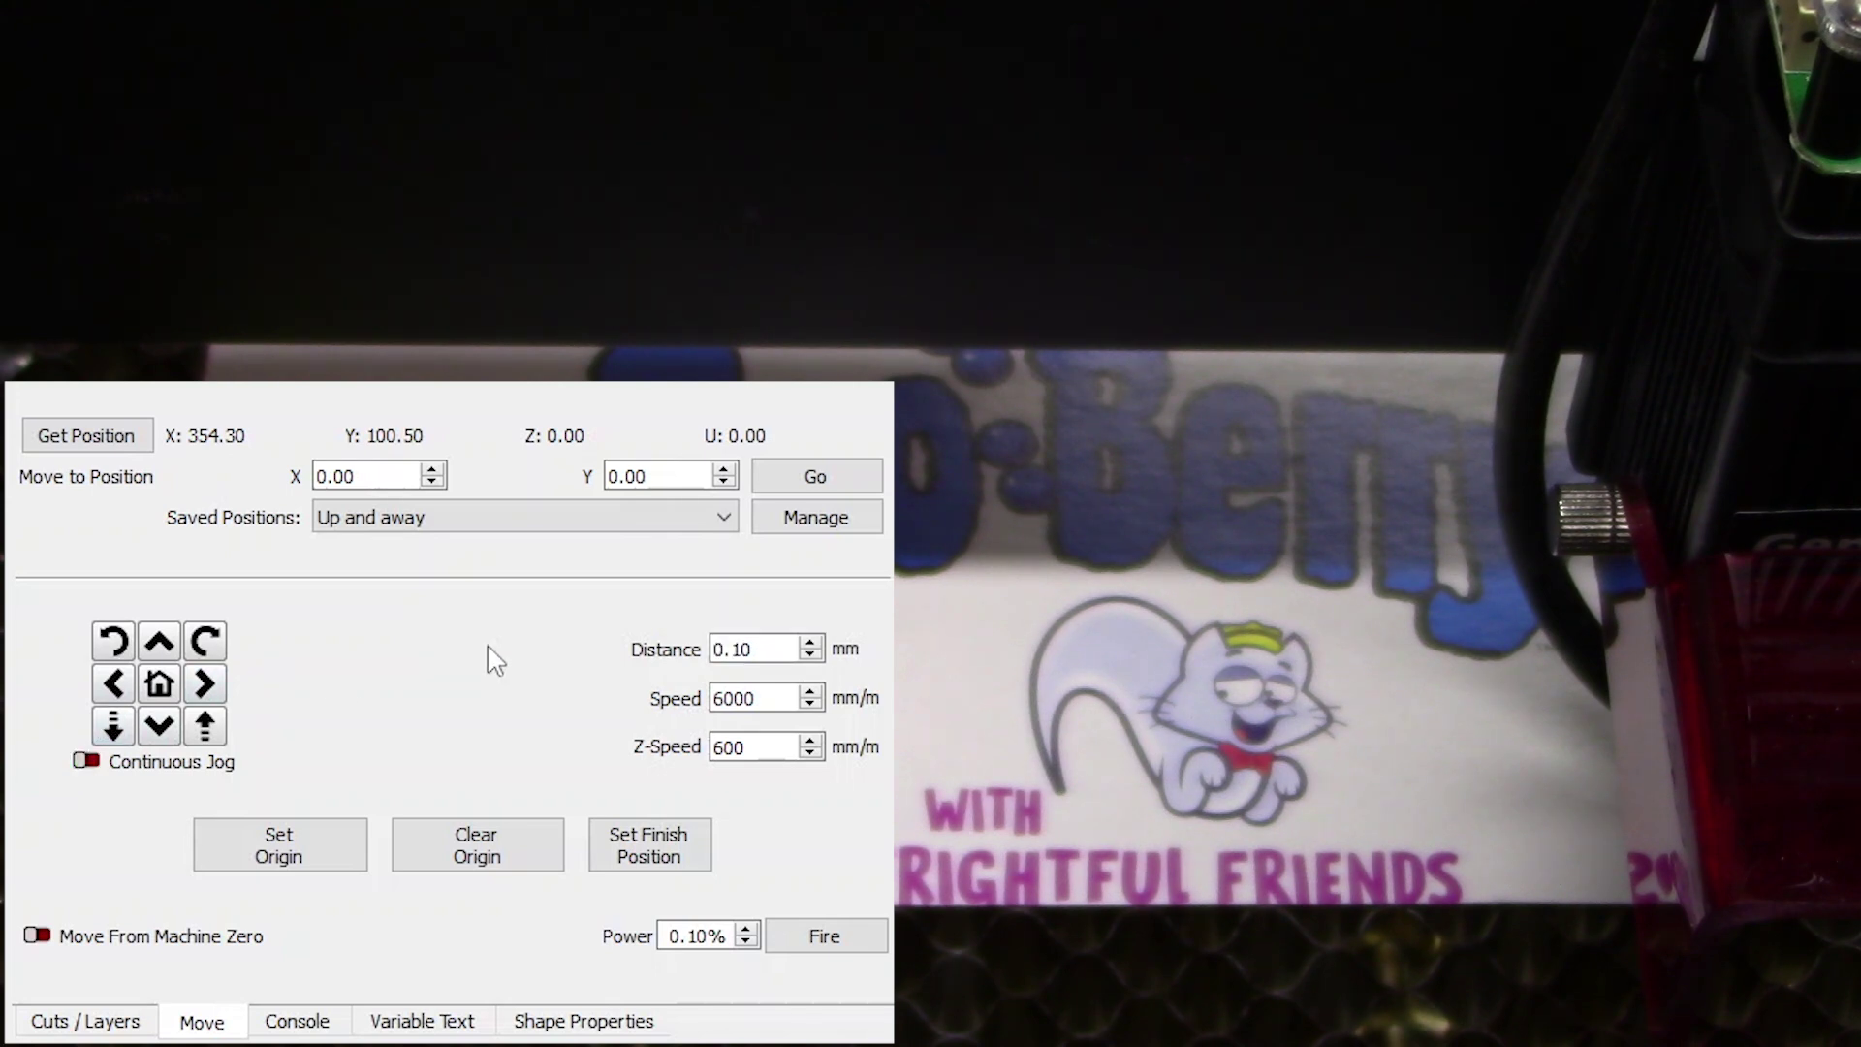
pyautogui.moveTo(764, 647); pyautogui.dragTo(704, 649)
pyautogui.write('0.5')
pyautogui.press('Return')
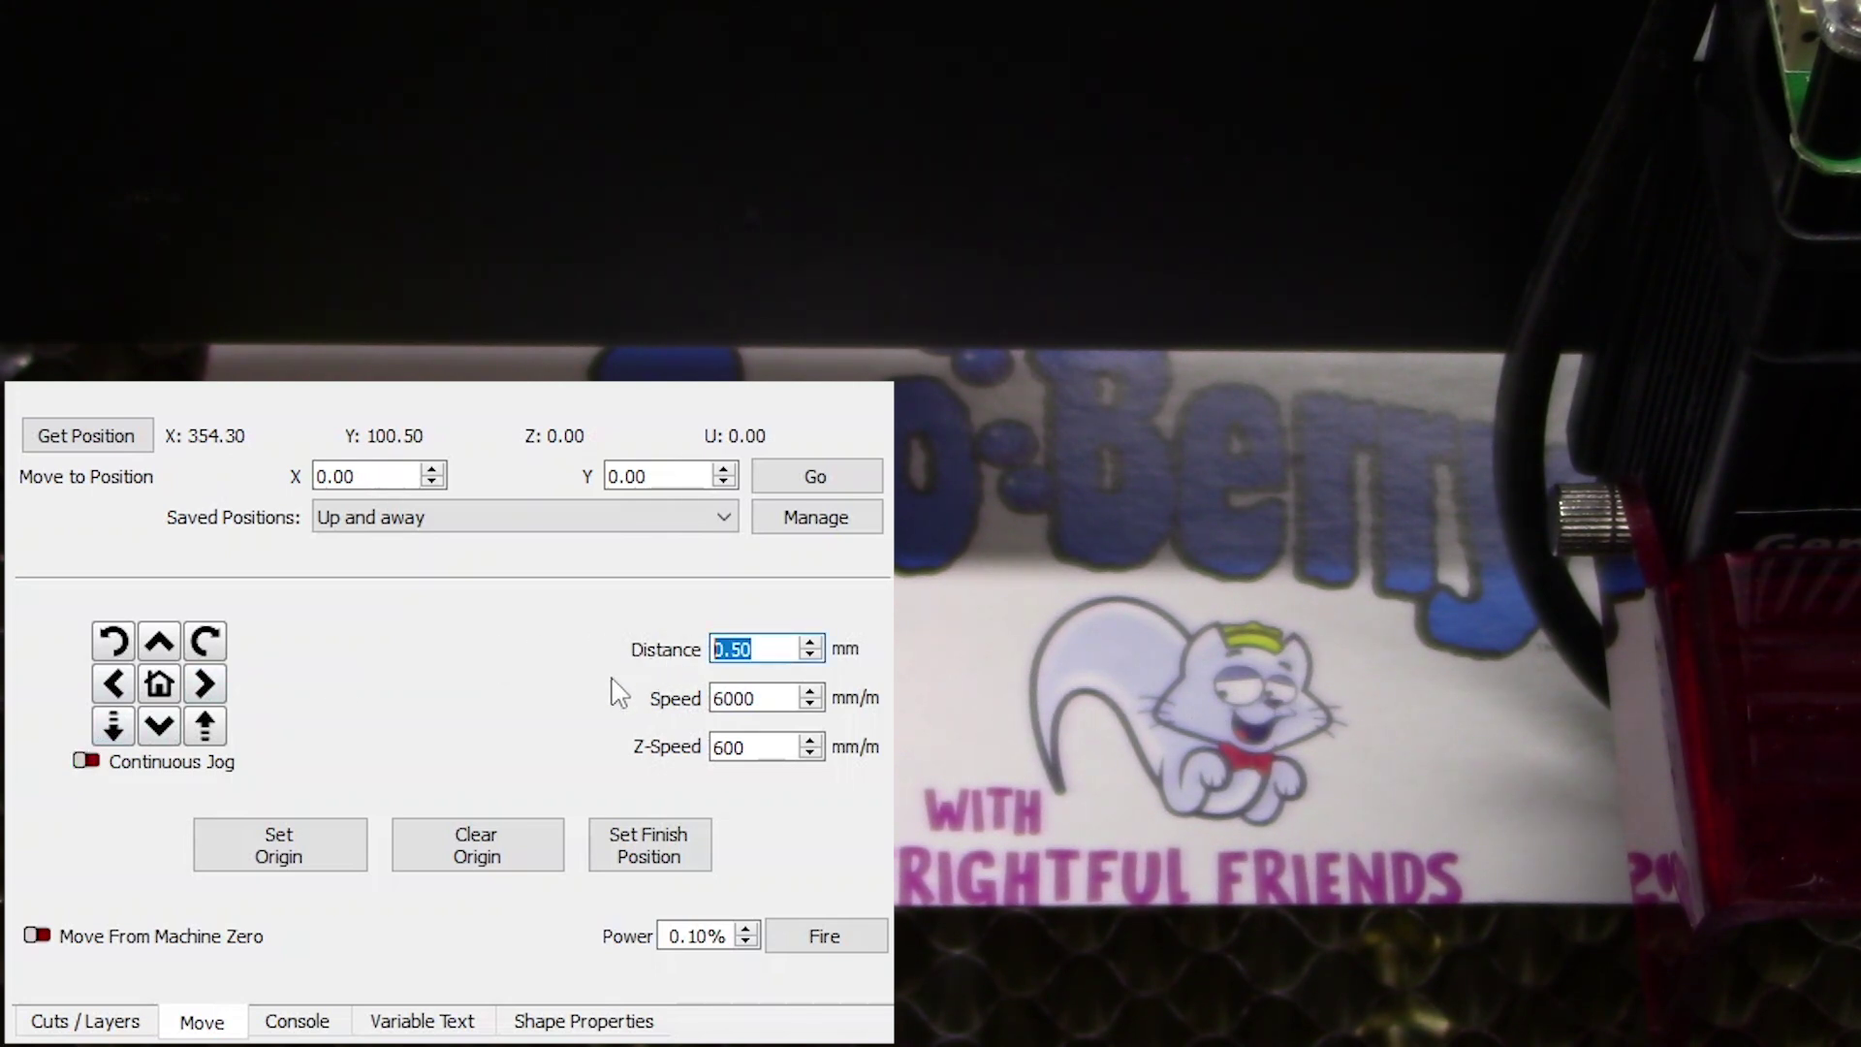
pyautogui.click(111, 690)
pyautogui.click(111, 690)
pyautogui.click(110, 690)
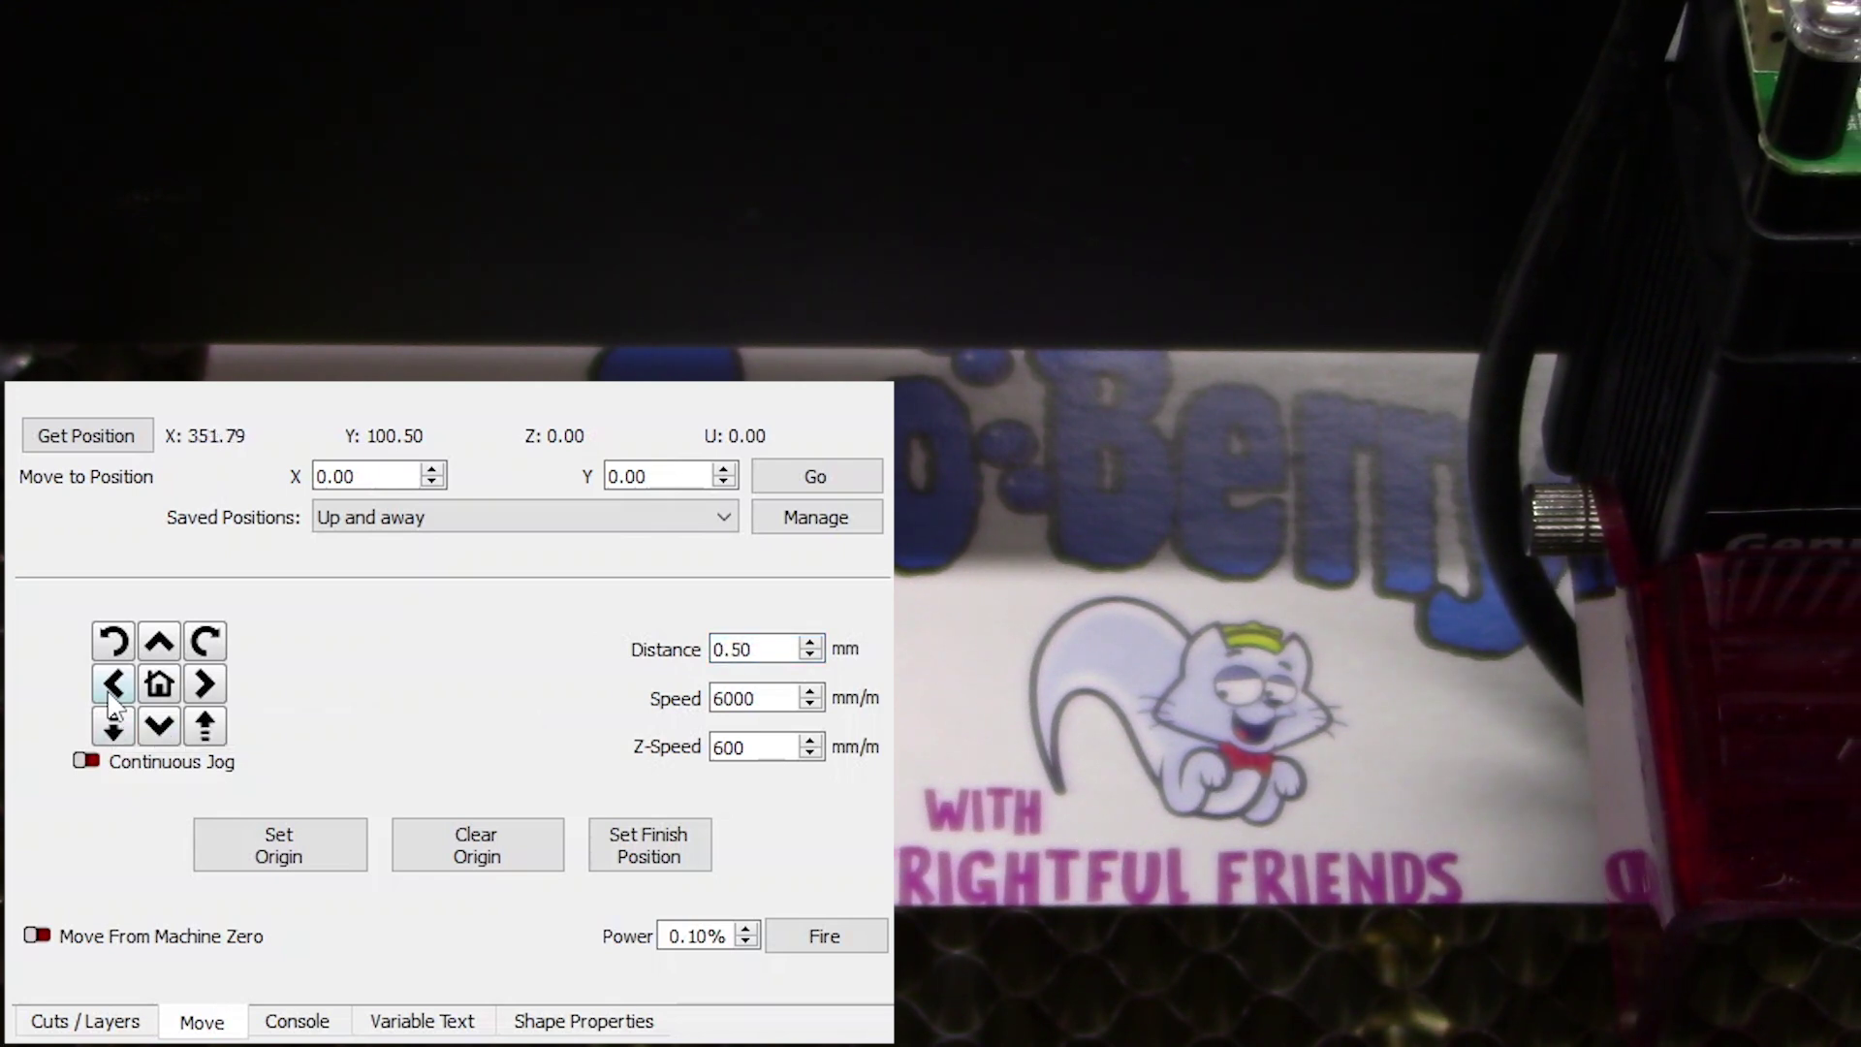
pyautogui.click(110, 690)
pyautogui.click(110, 690)
pyautogui.click(110, 690)
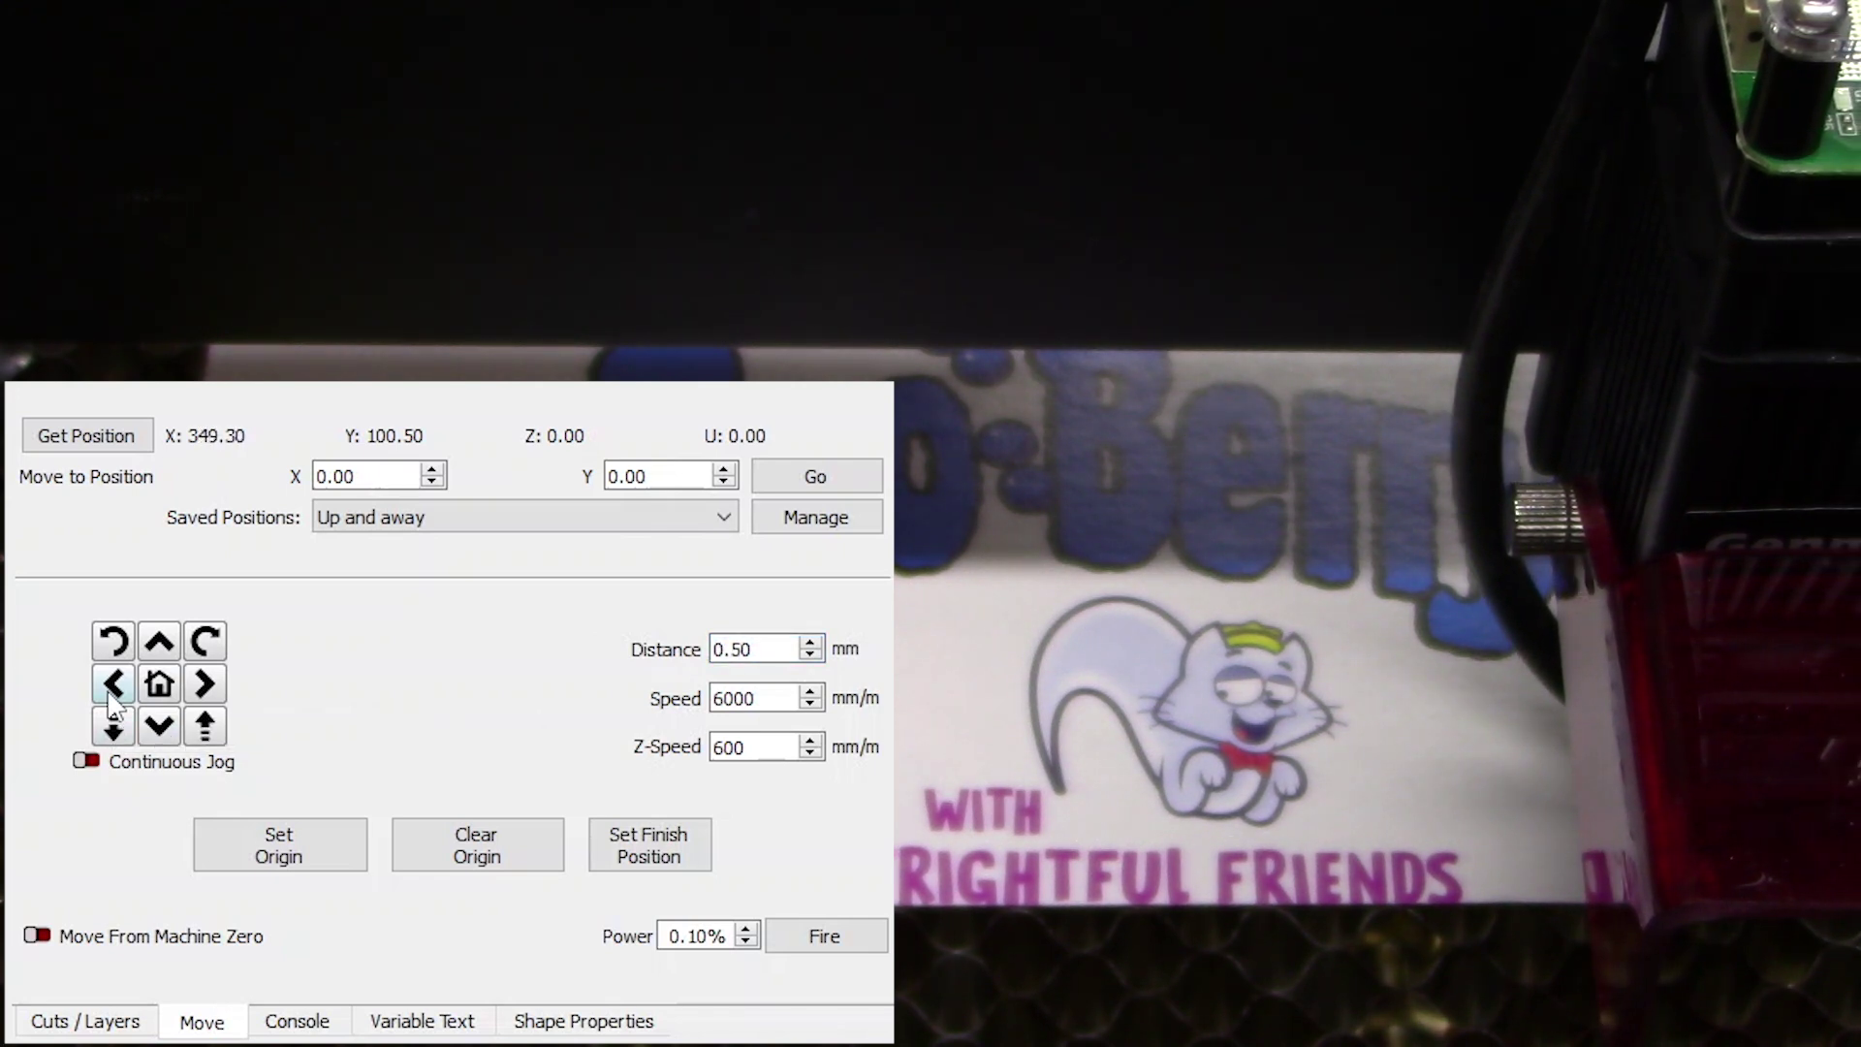
pyautogui.click(206, 684)
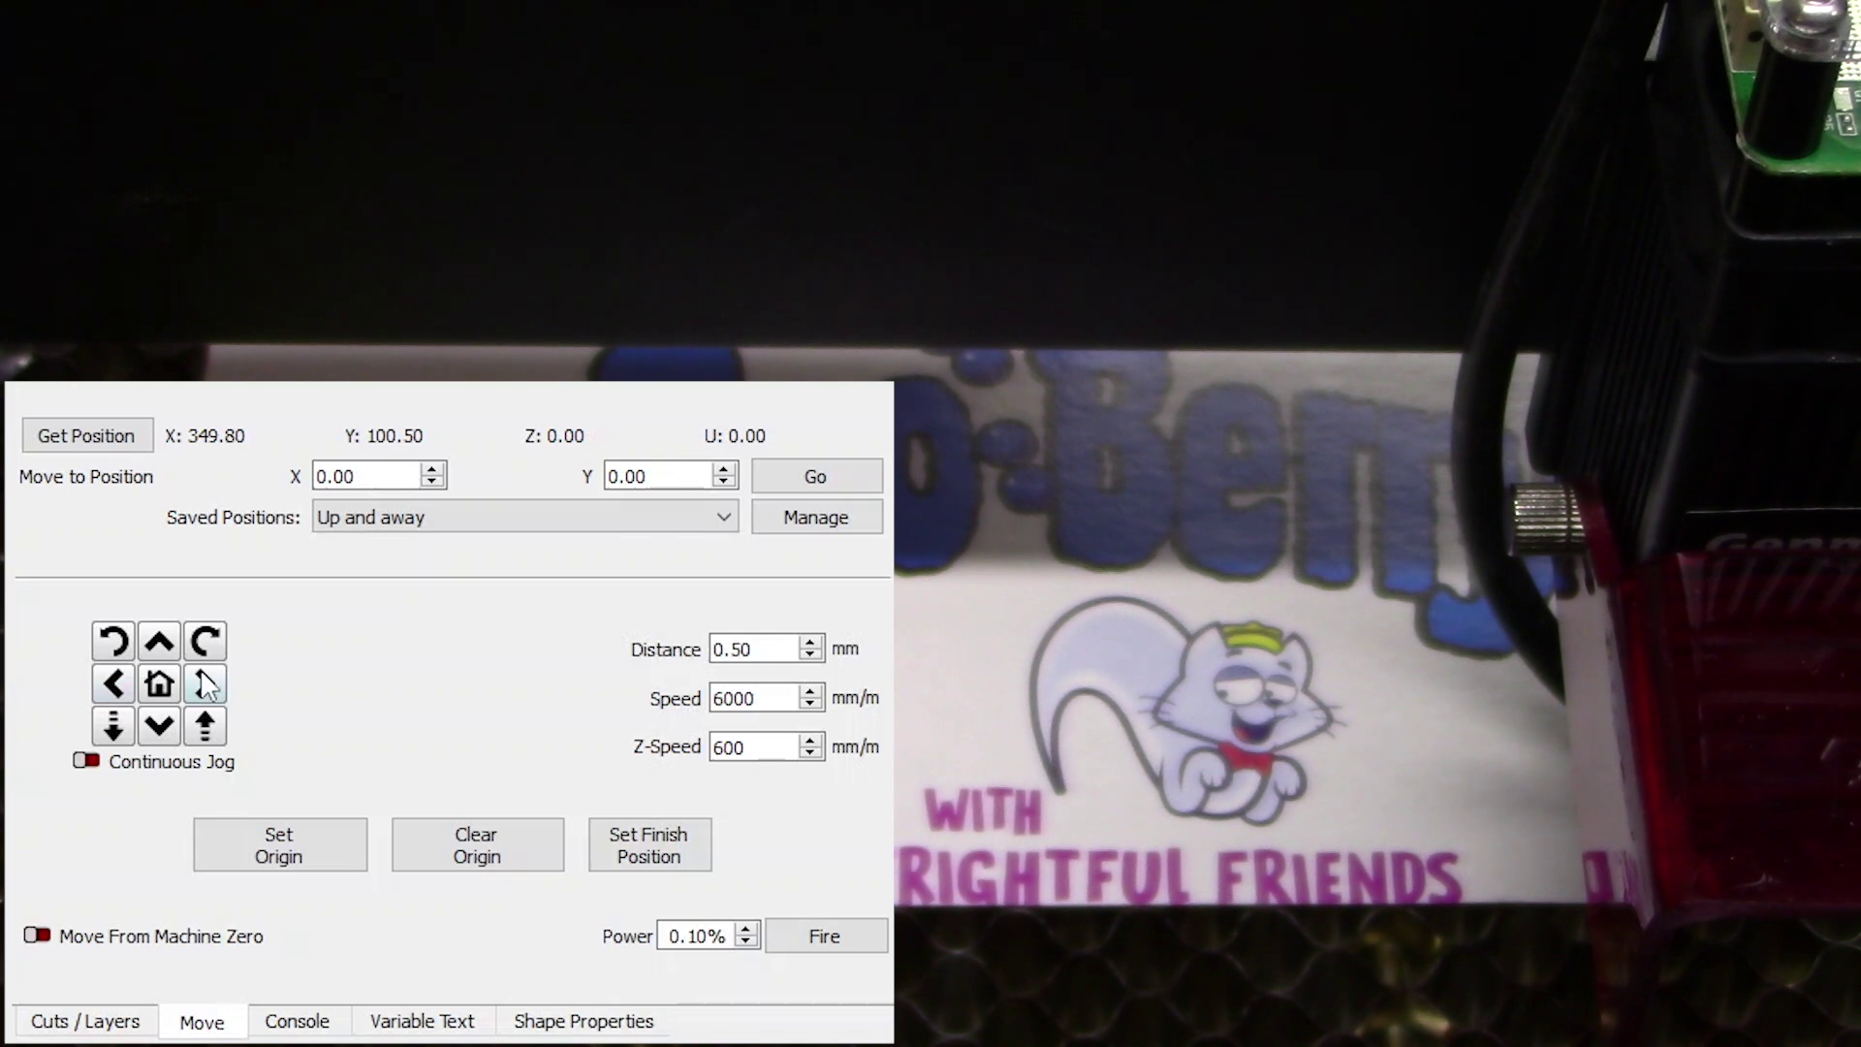
pyautogui.click(158, 725)
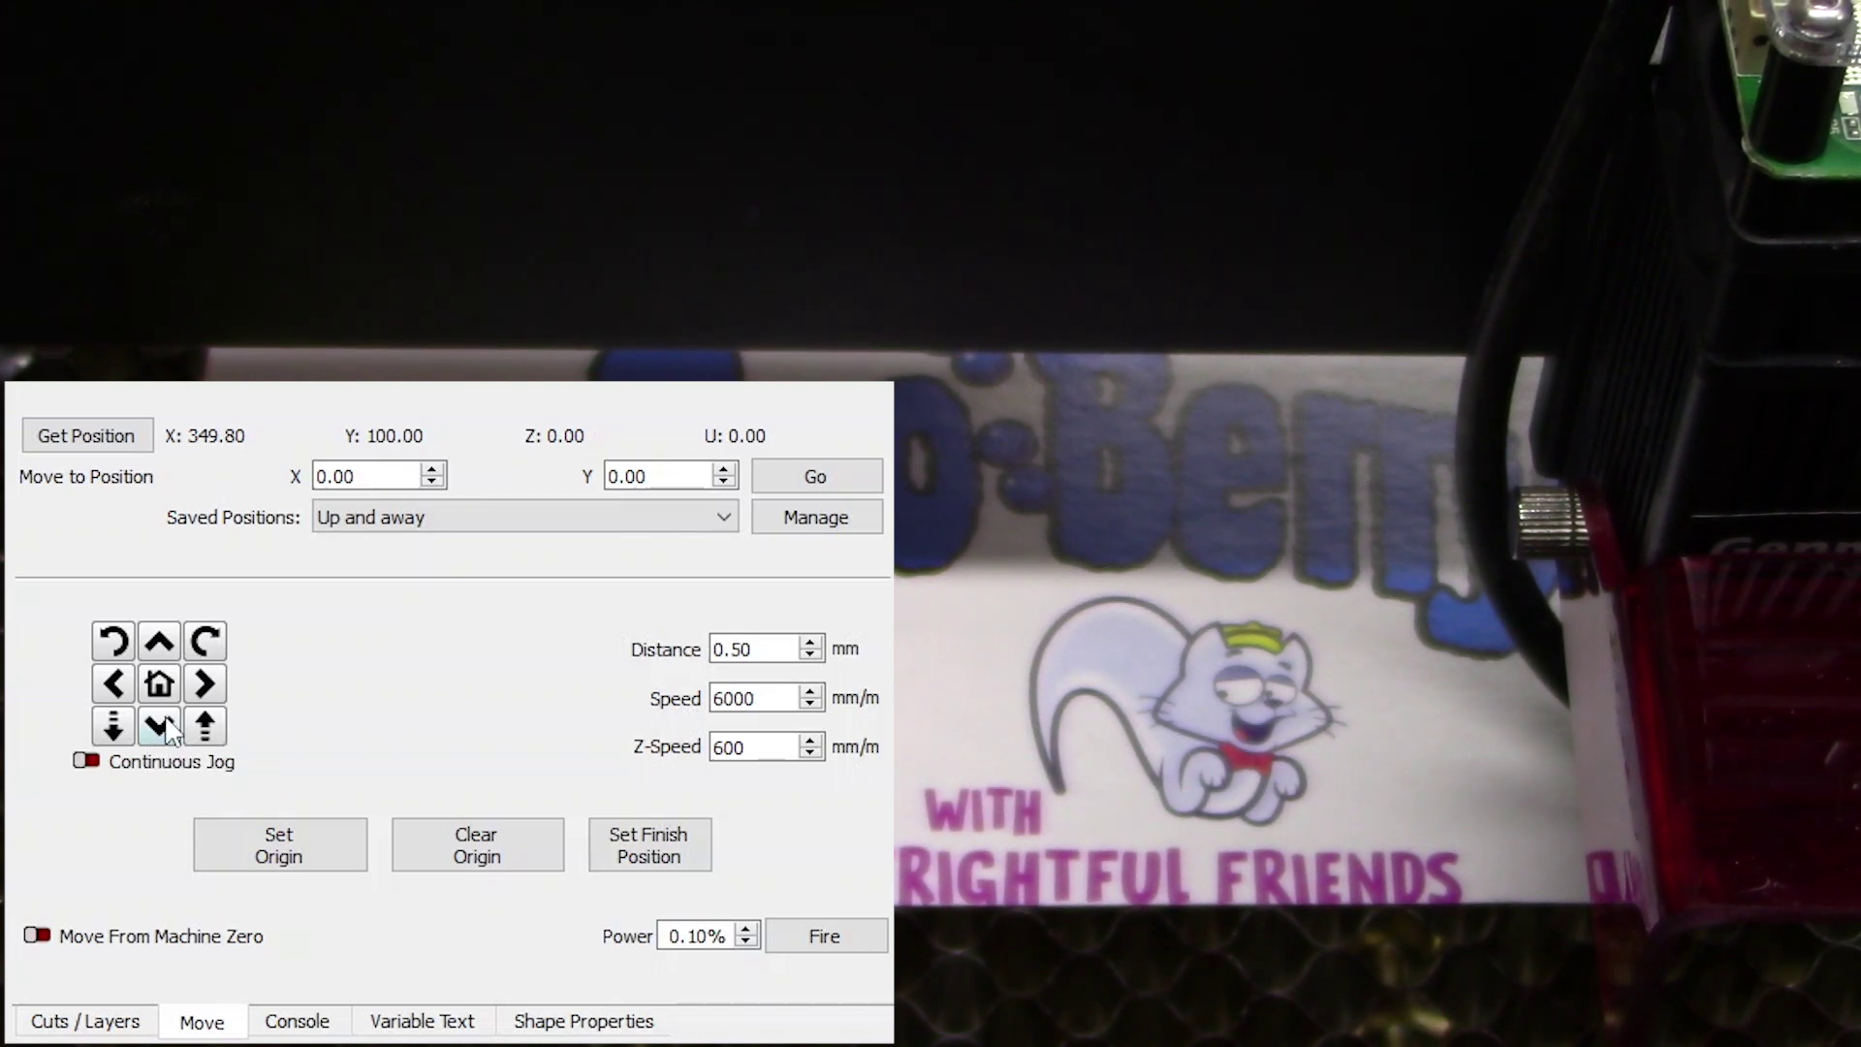
pyautogui.click(159, 641)
# Fine-tune with a 0.10 mm step: Y+ once, Y- twice, X+ twice, reaching X 349.99, Y 100.30.
pyautogui.moveTo(761, 651); pyautogui.dragTo(682, 657)
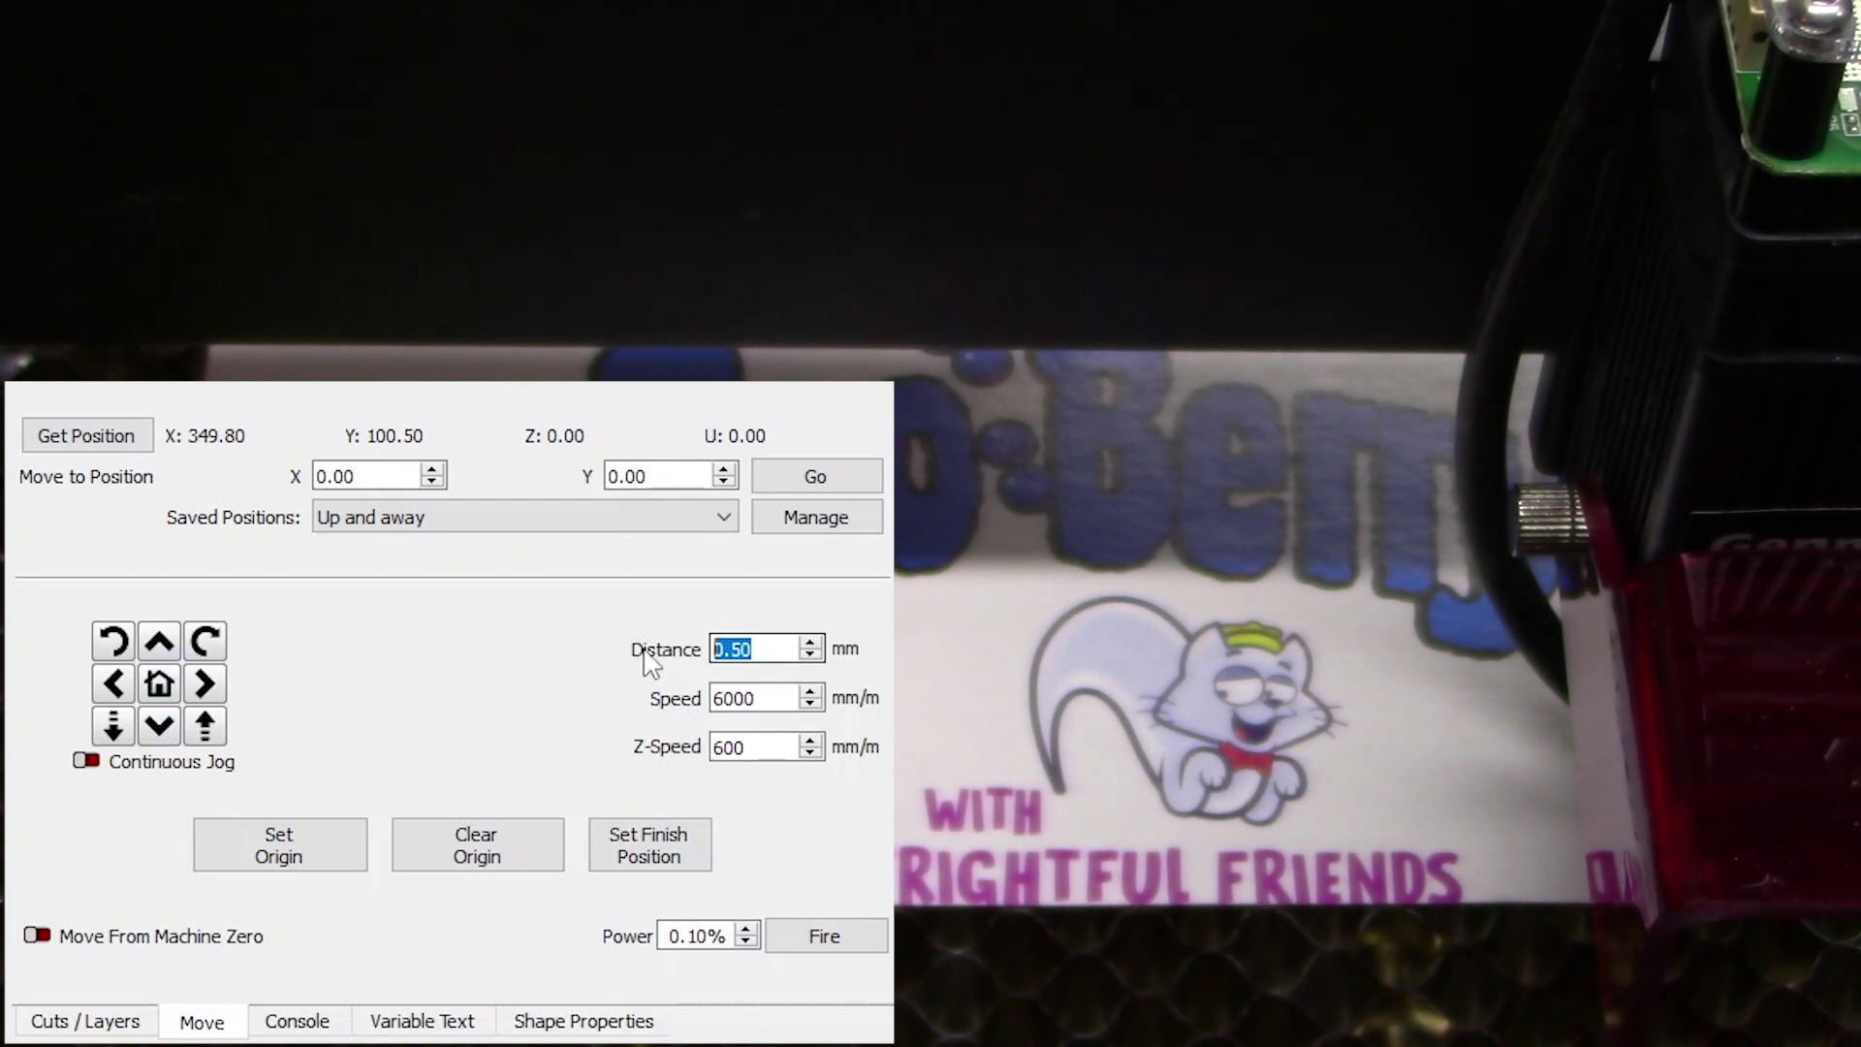
pyautogui.write('.1')
pyautogui.press('Return')
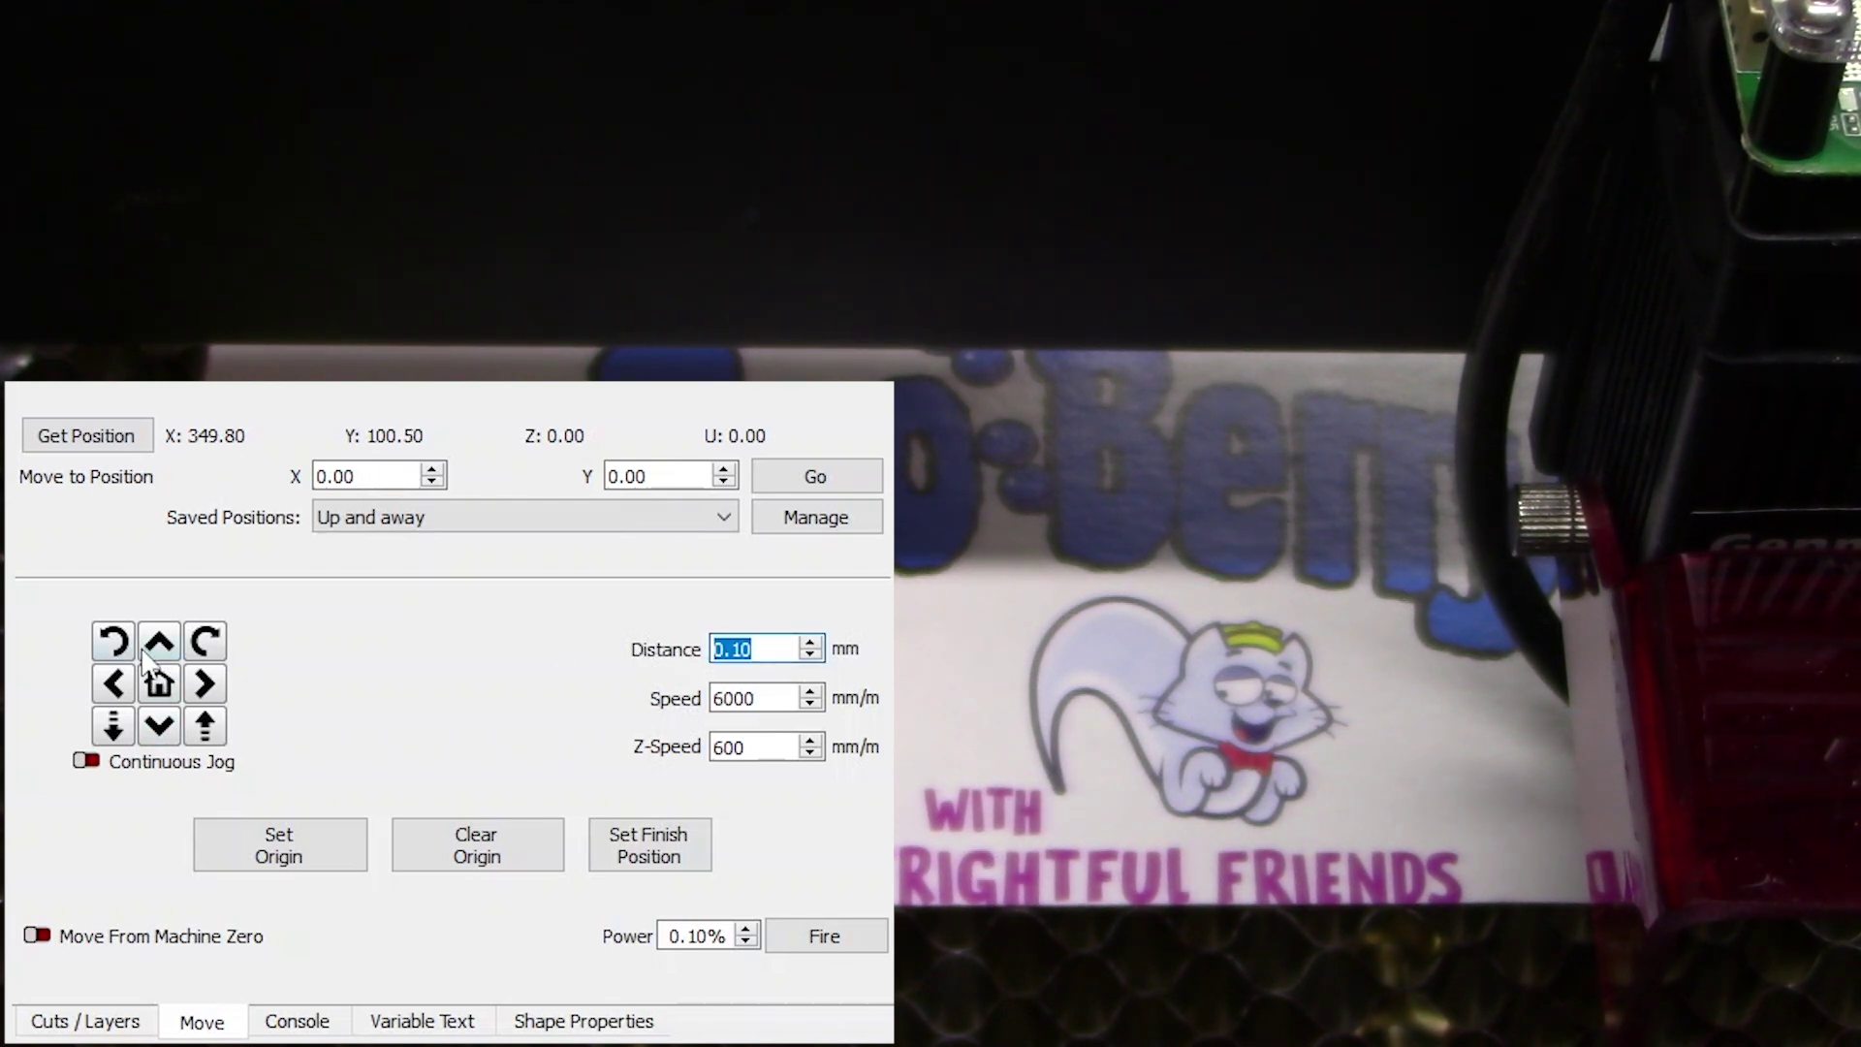
pyautogui.click(160, 649)
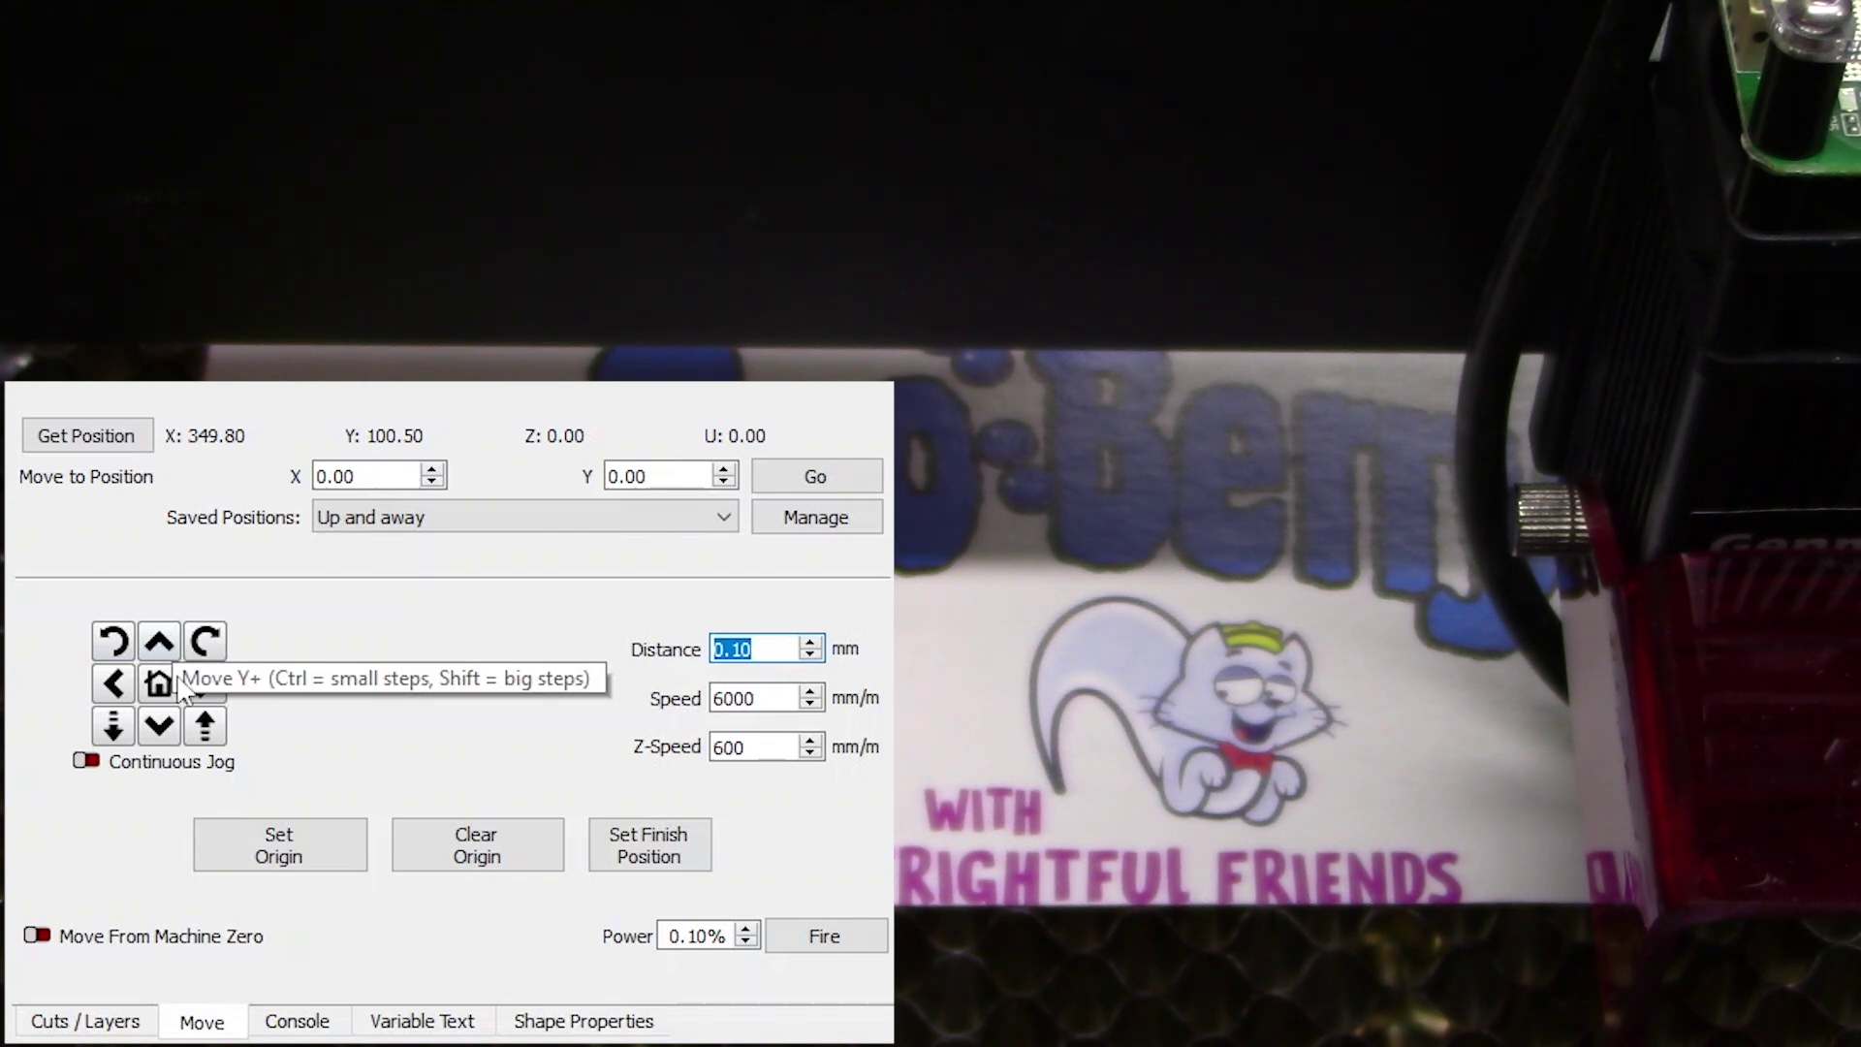
pyautogui.click(161, 728)
pyautogui.click(160, 732)
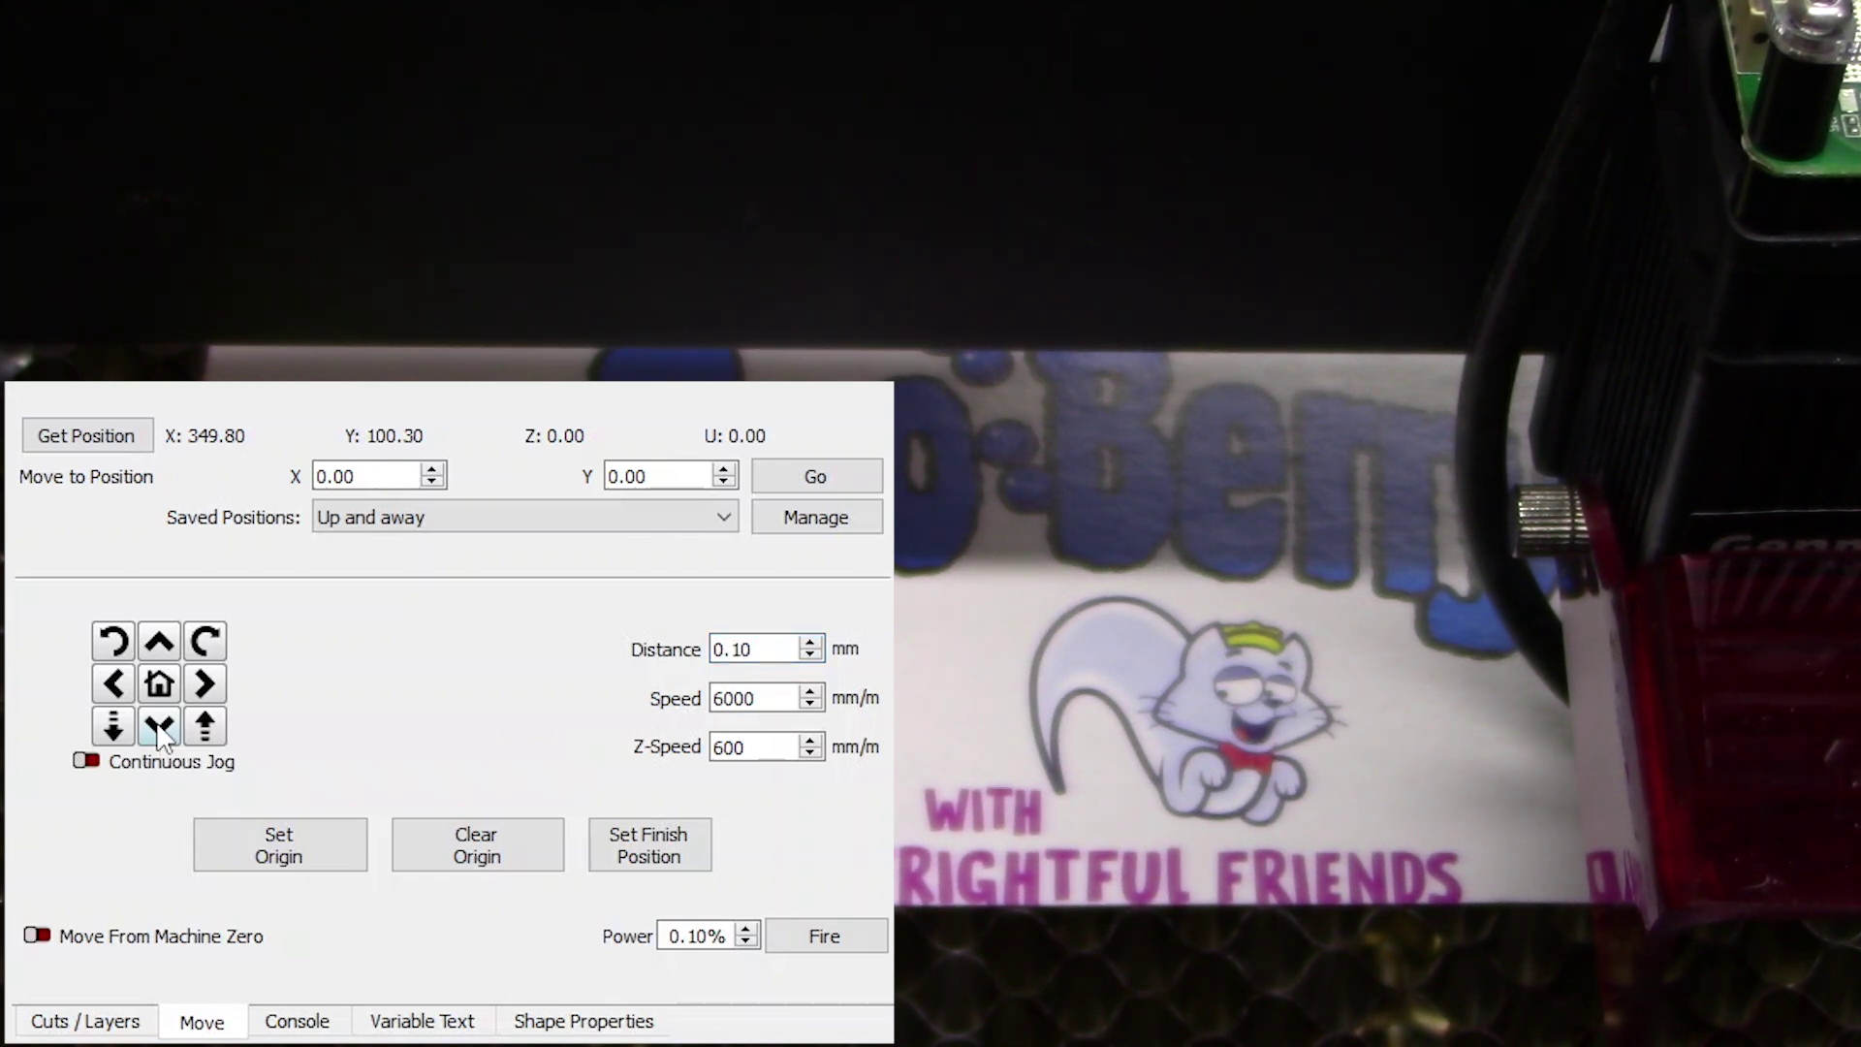
pyautogui.click(205, 684)
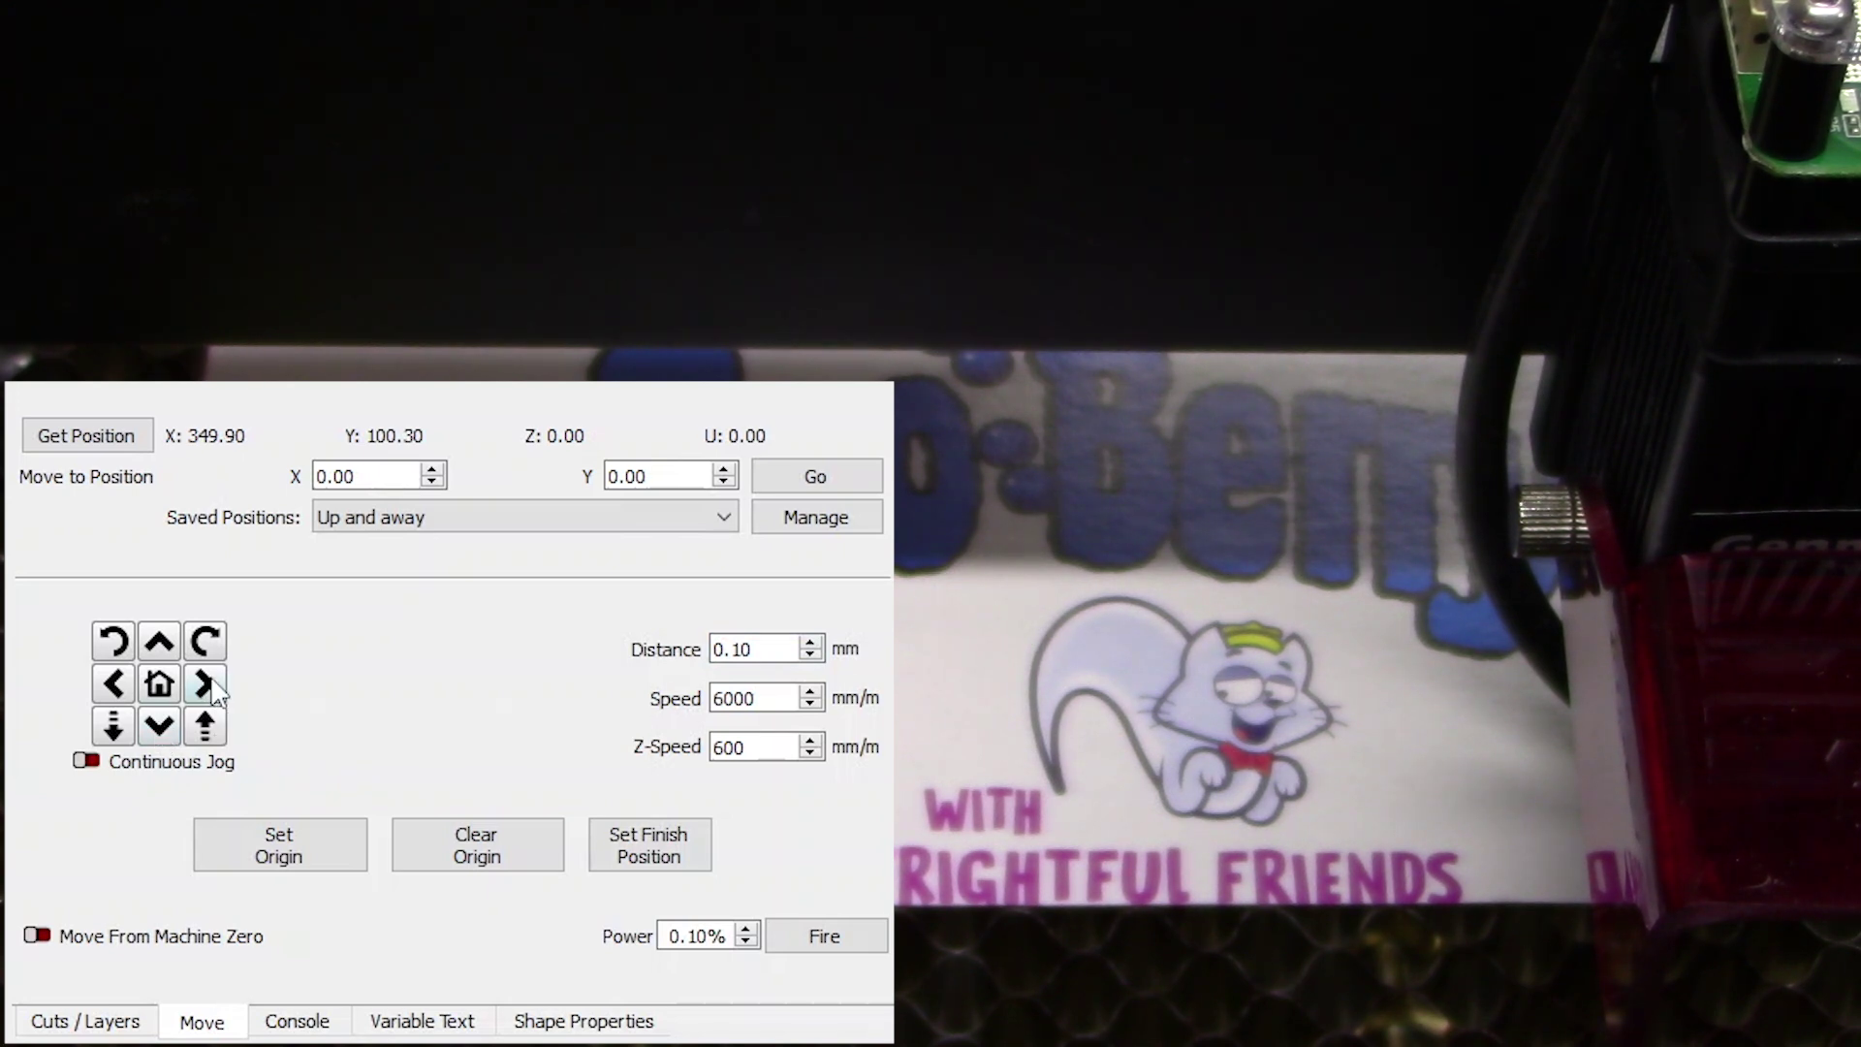
pyautogui.click(206, 684)
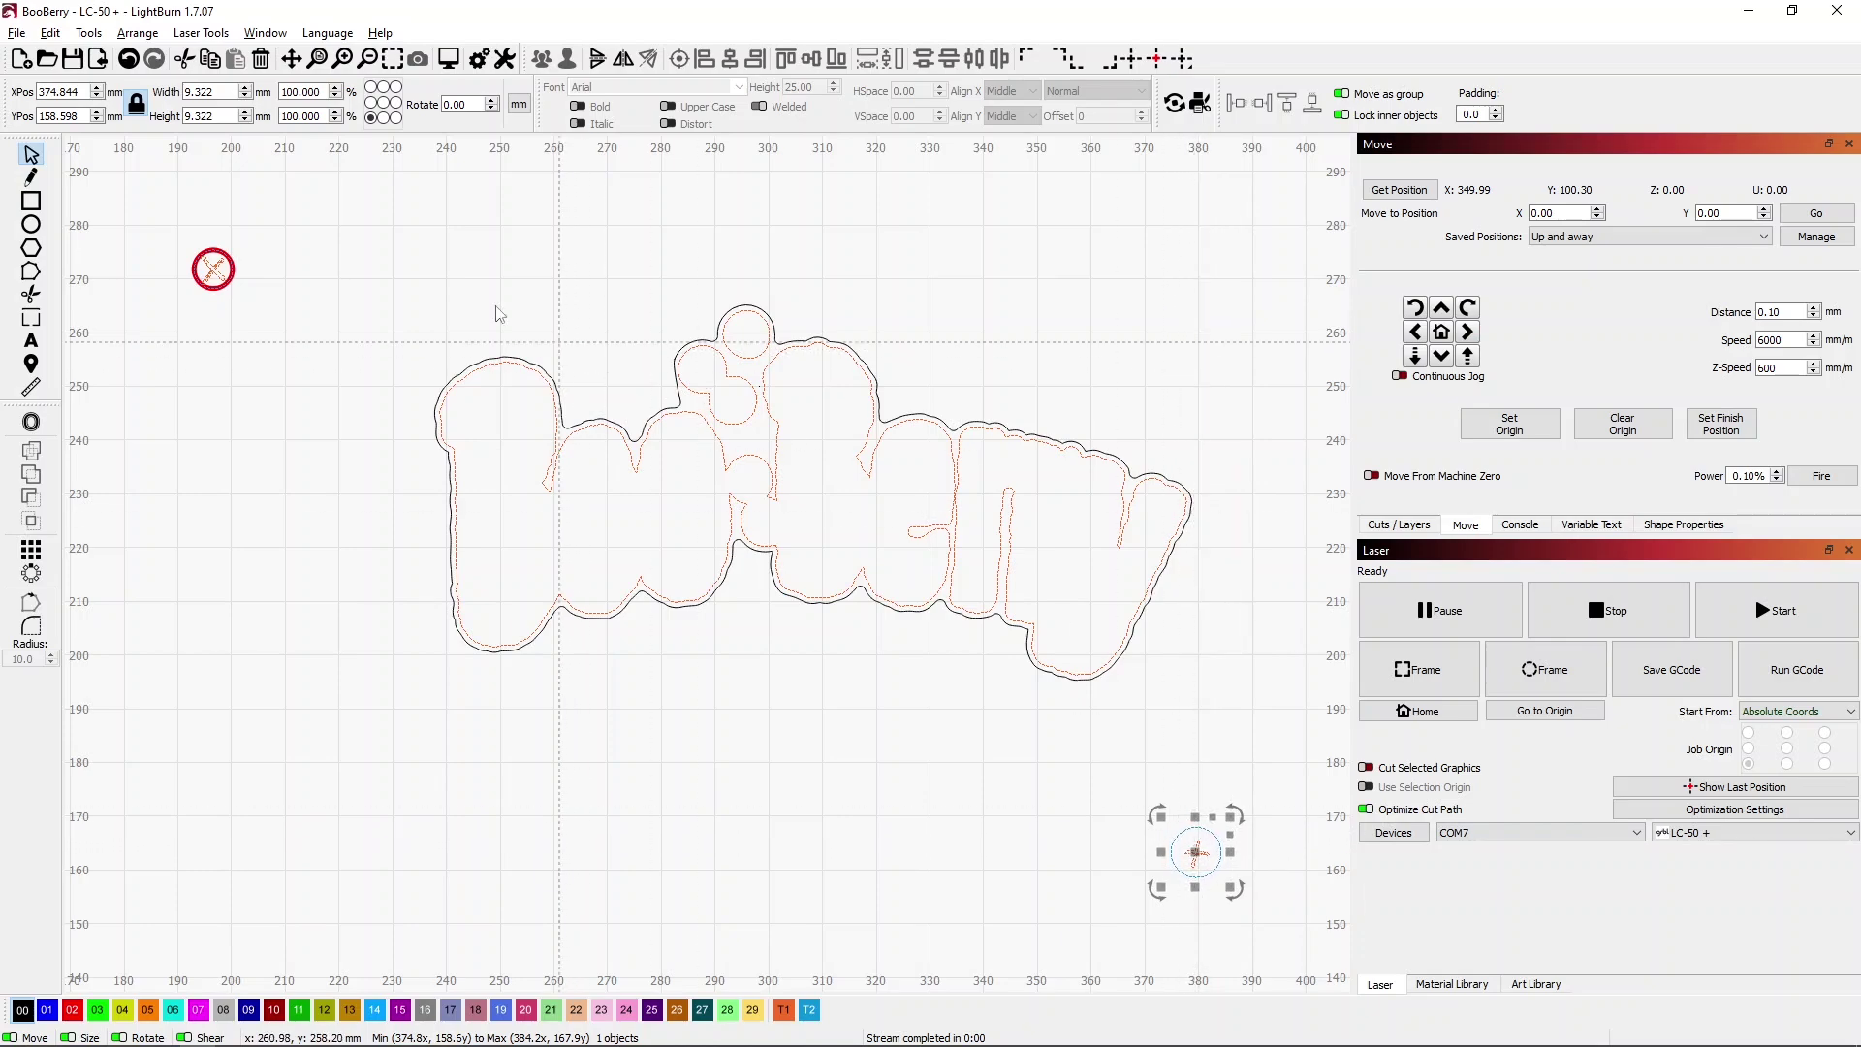
# Record the head position as the second Print and Cut target and enable Align Output to Targets.
pyautogui.click(202, 33)
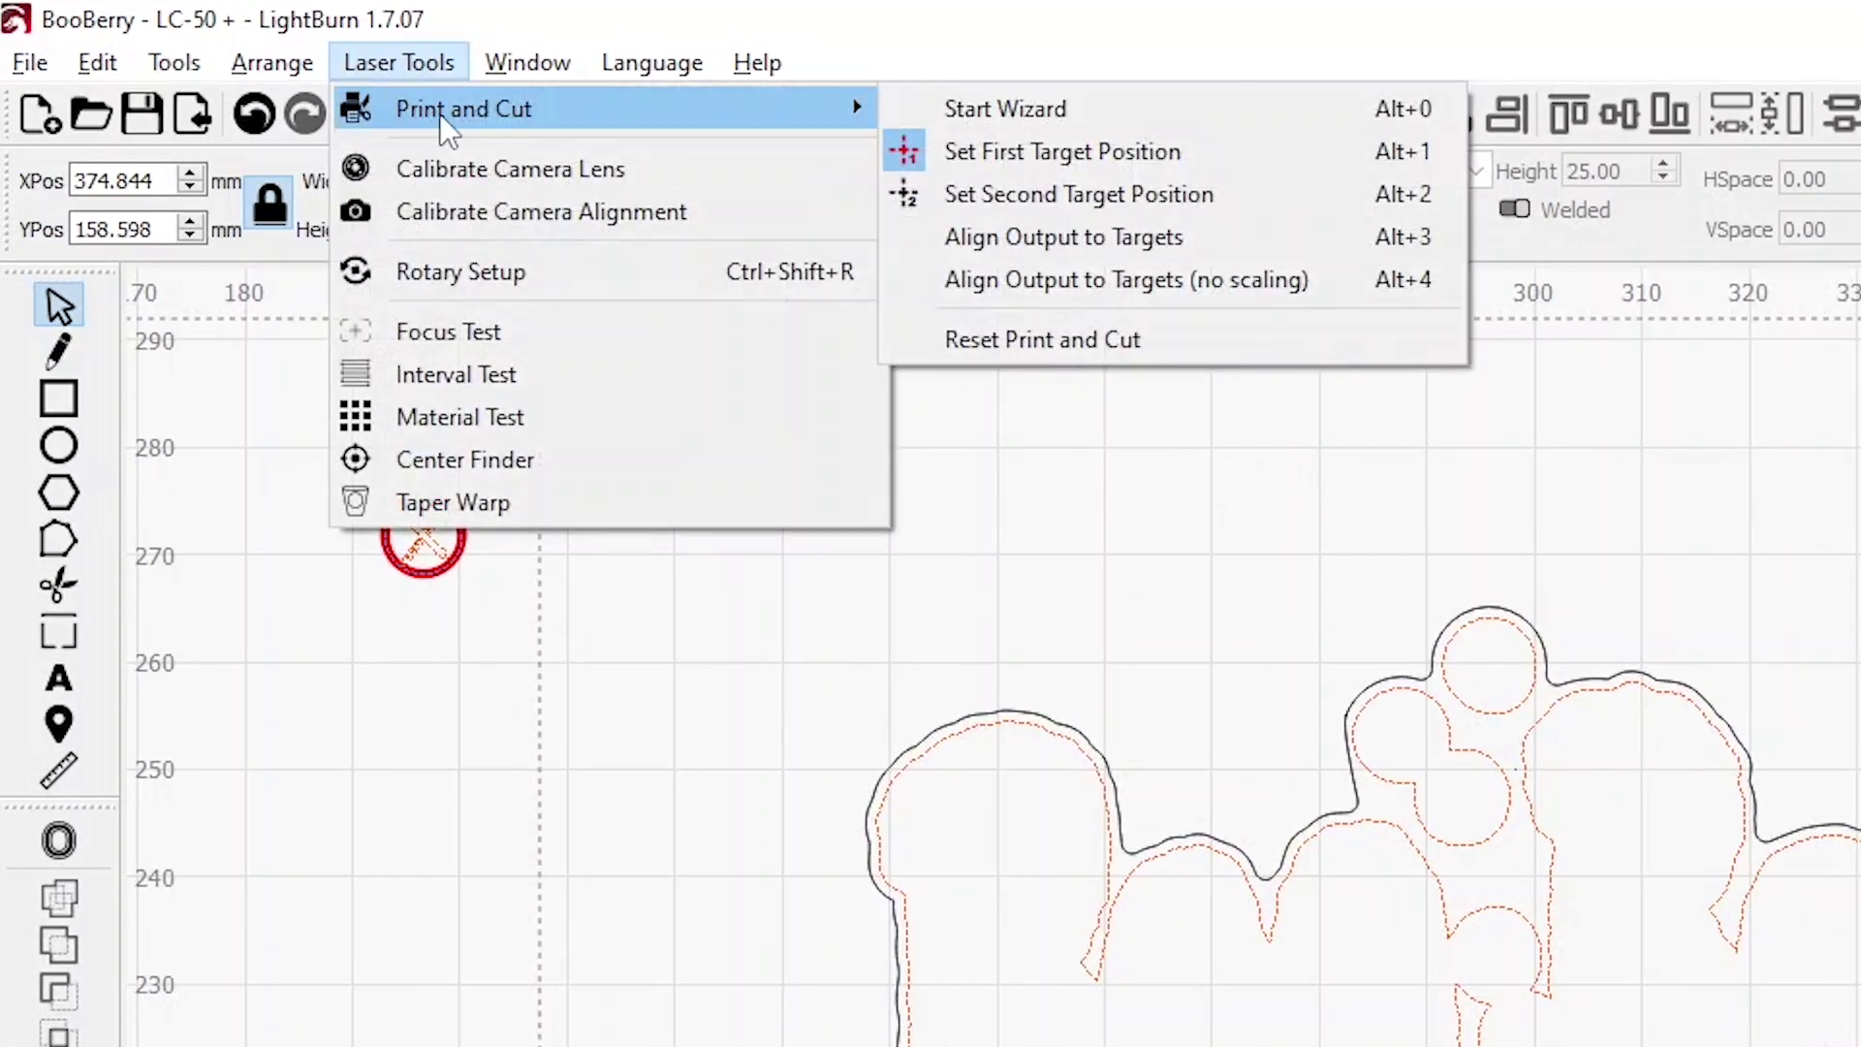
pyautogui.moveTo(480, 111)
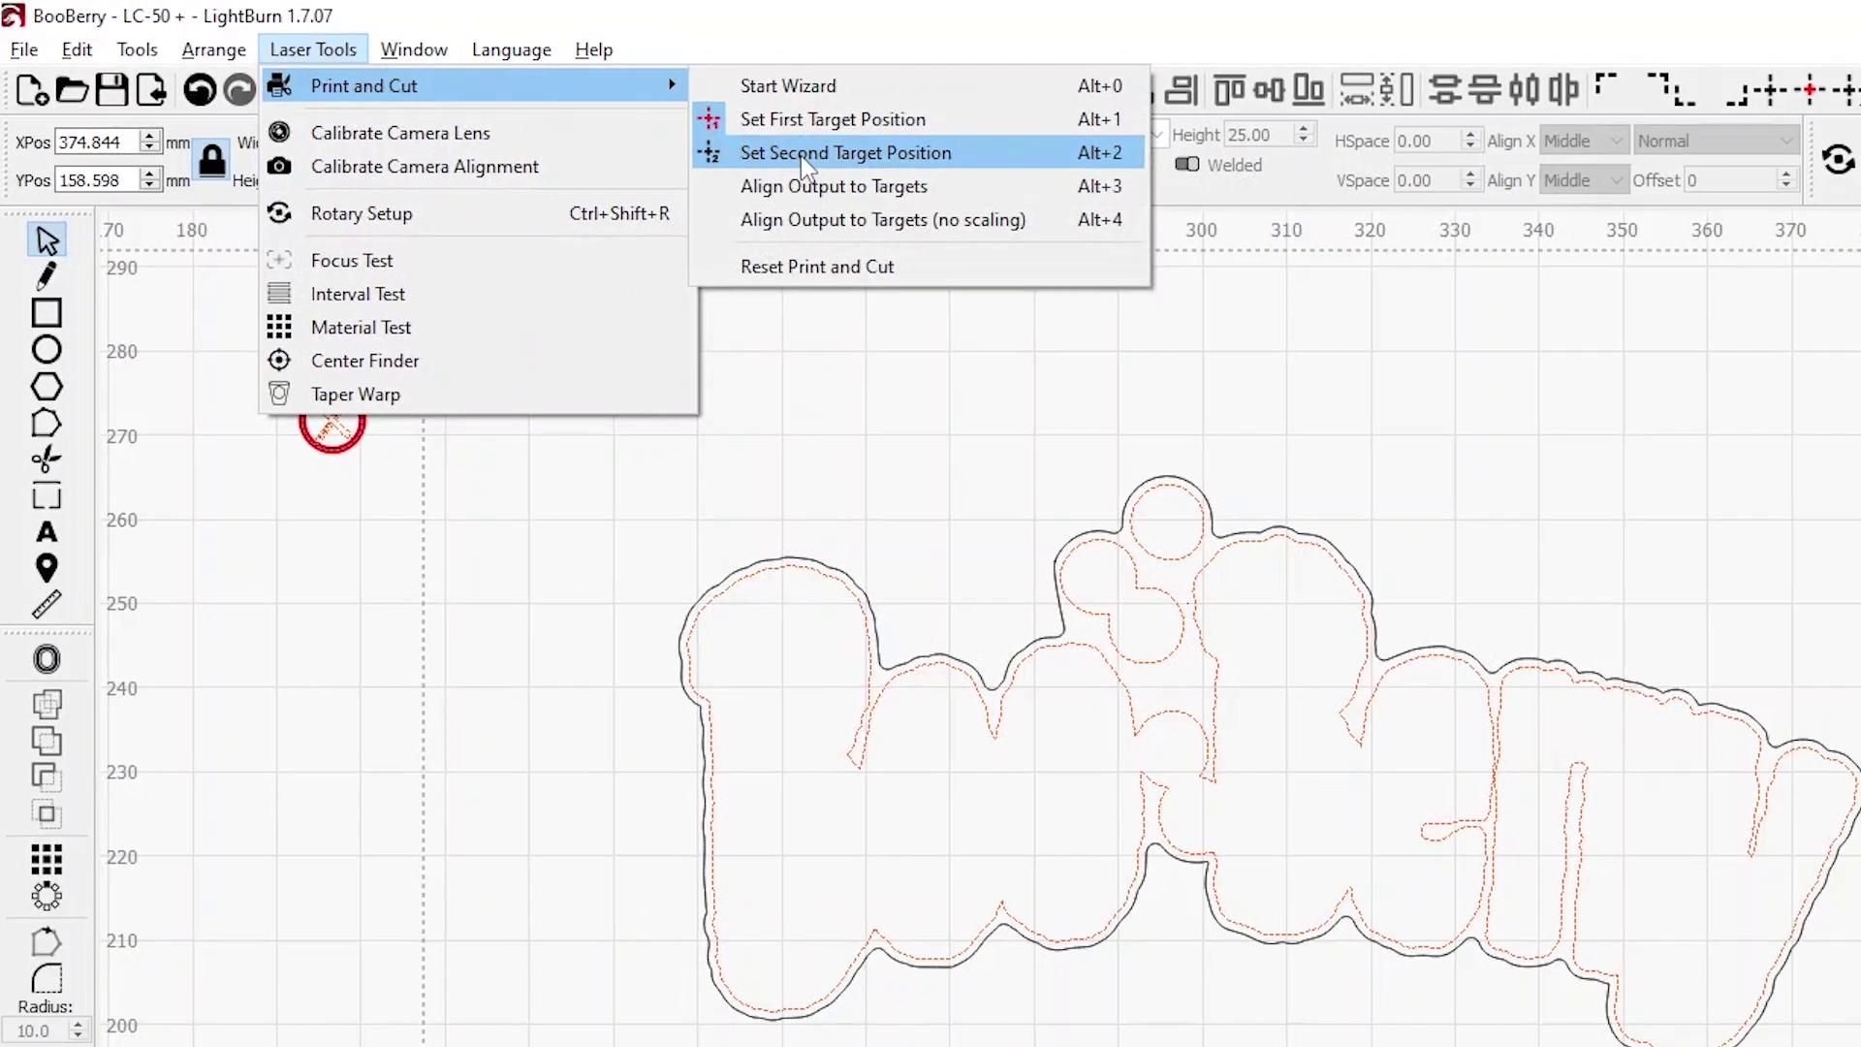
pyautogui.click(800, 152)
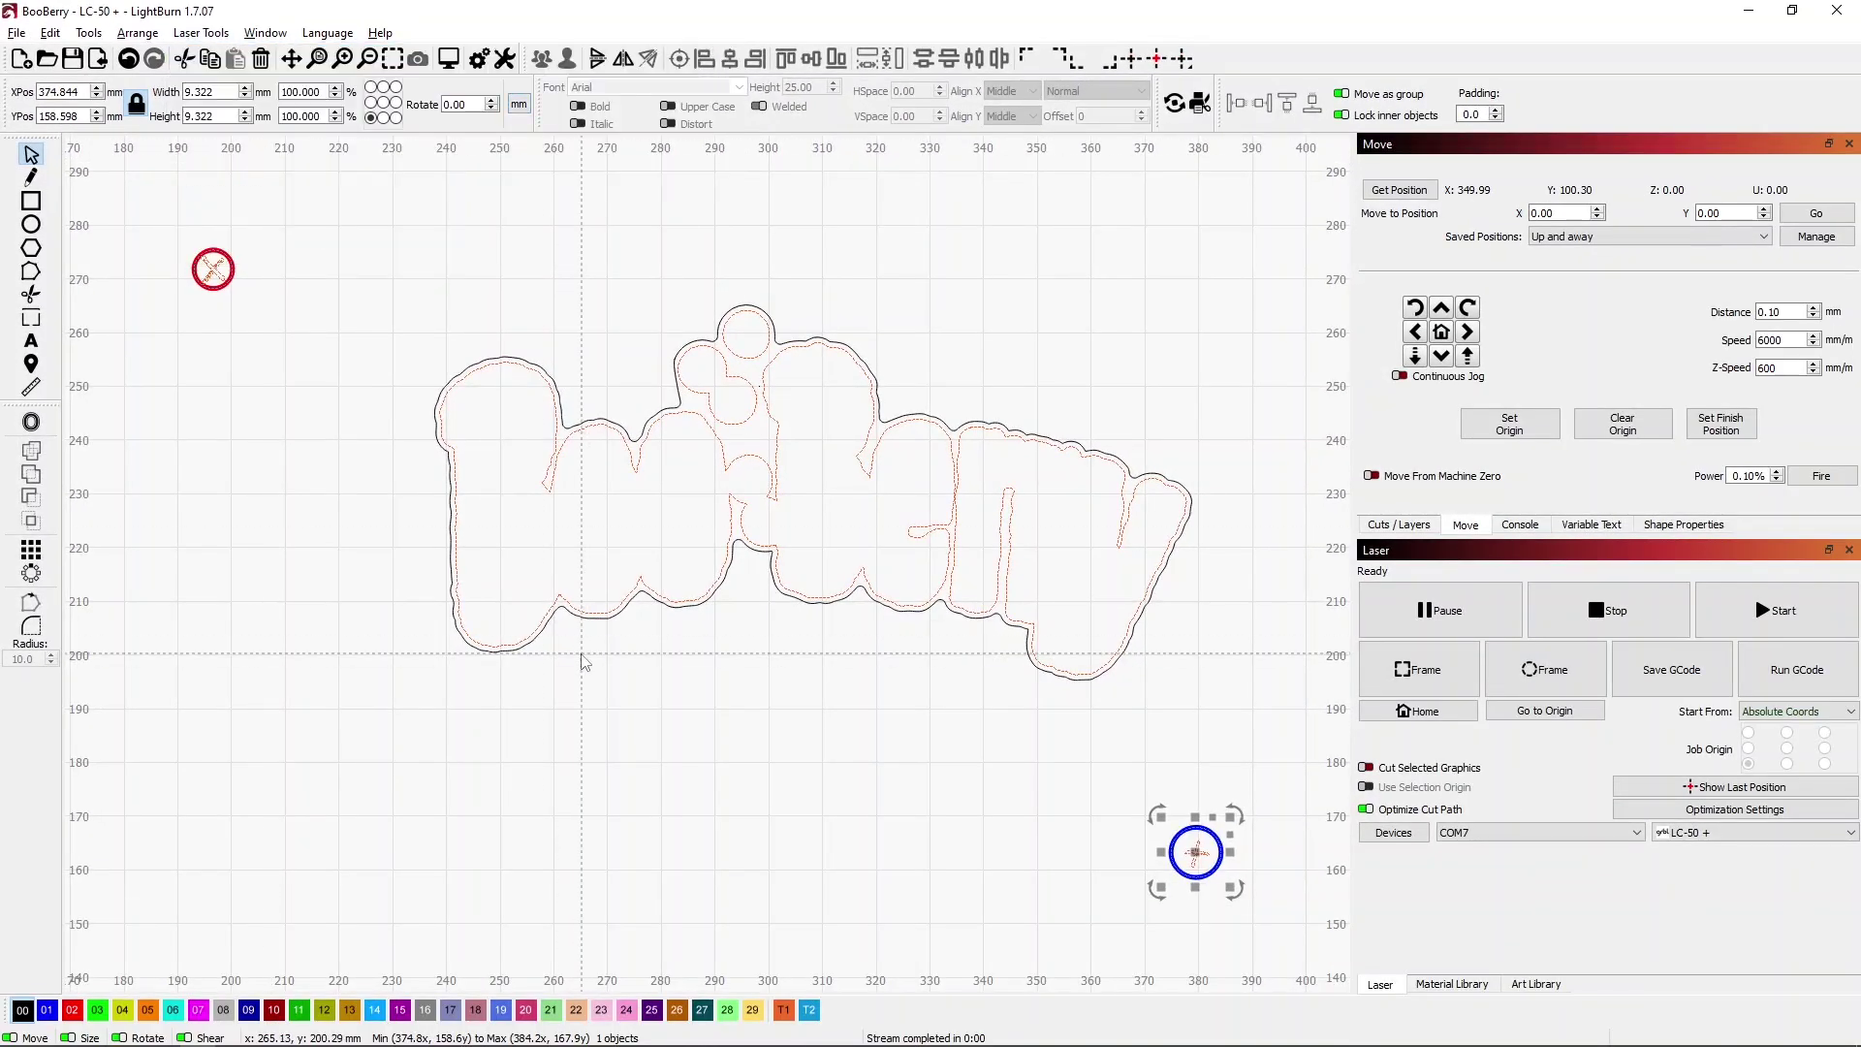
pyautogui.click(206, 37)
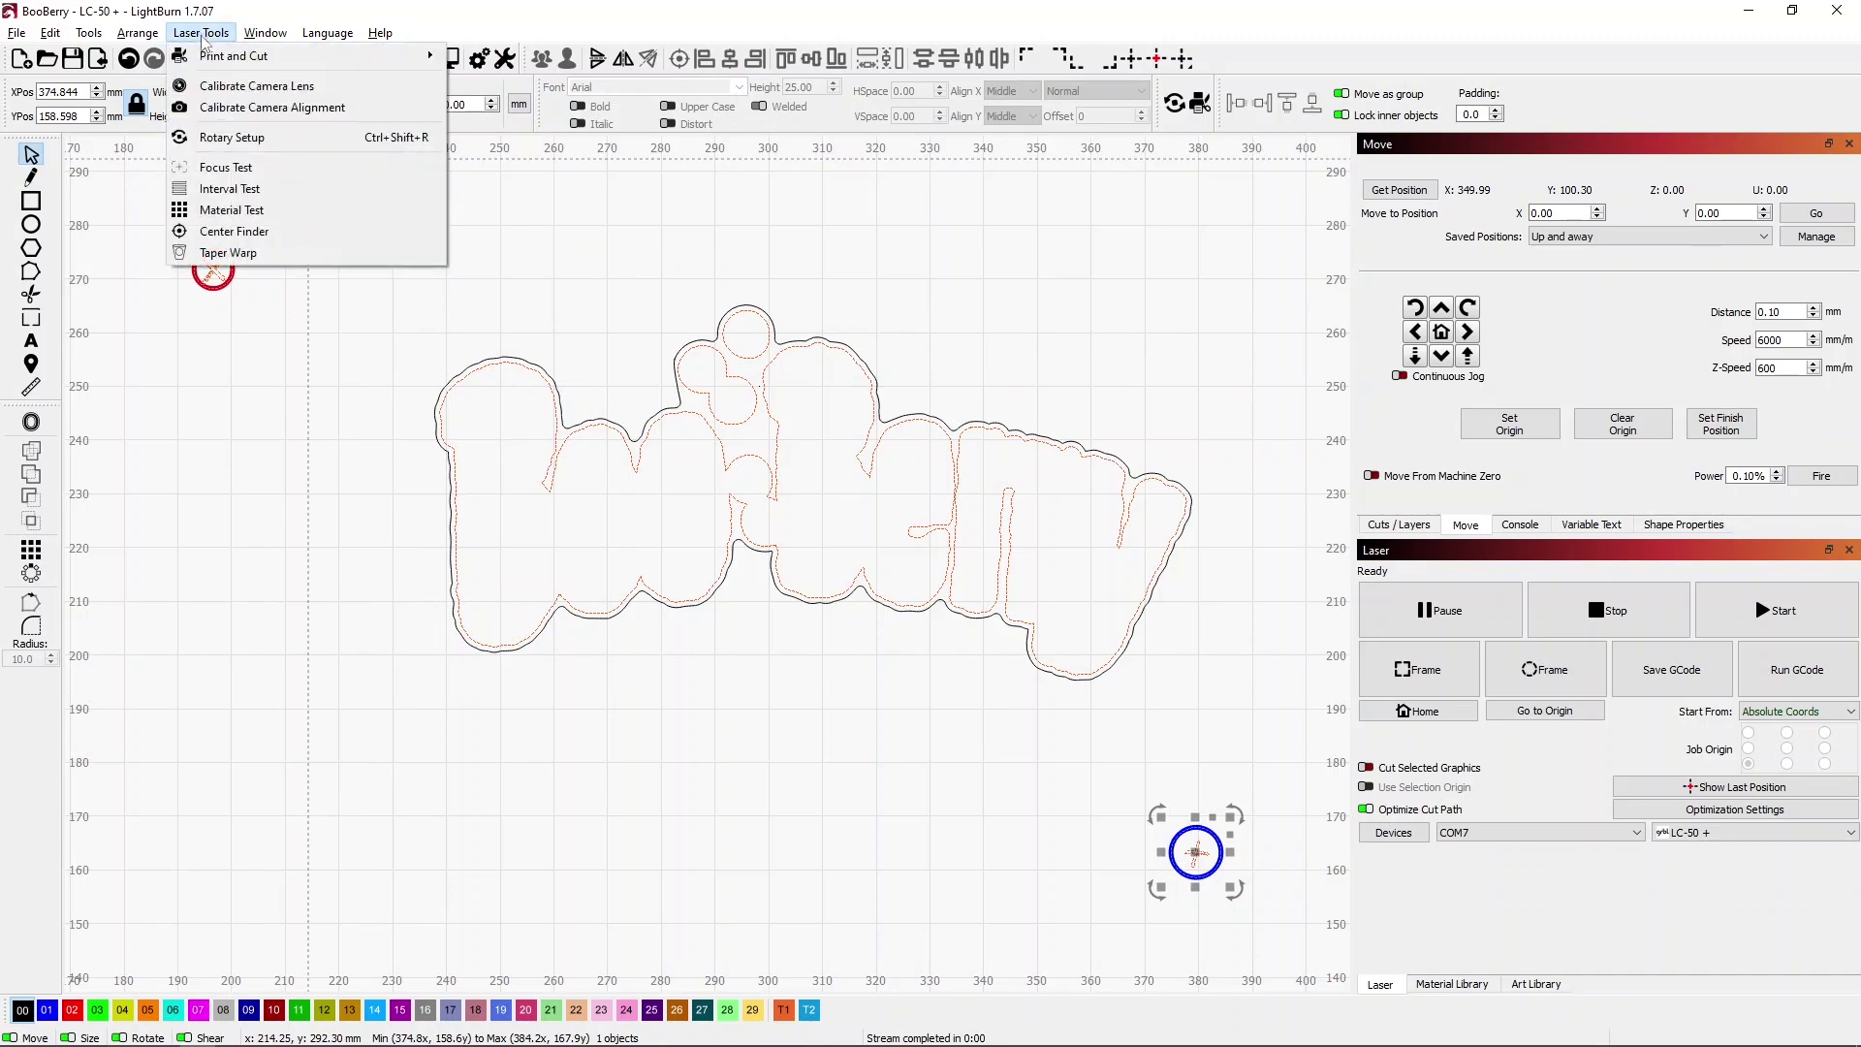
pyautogui.moveTo(232, 56)
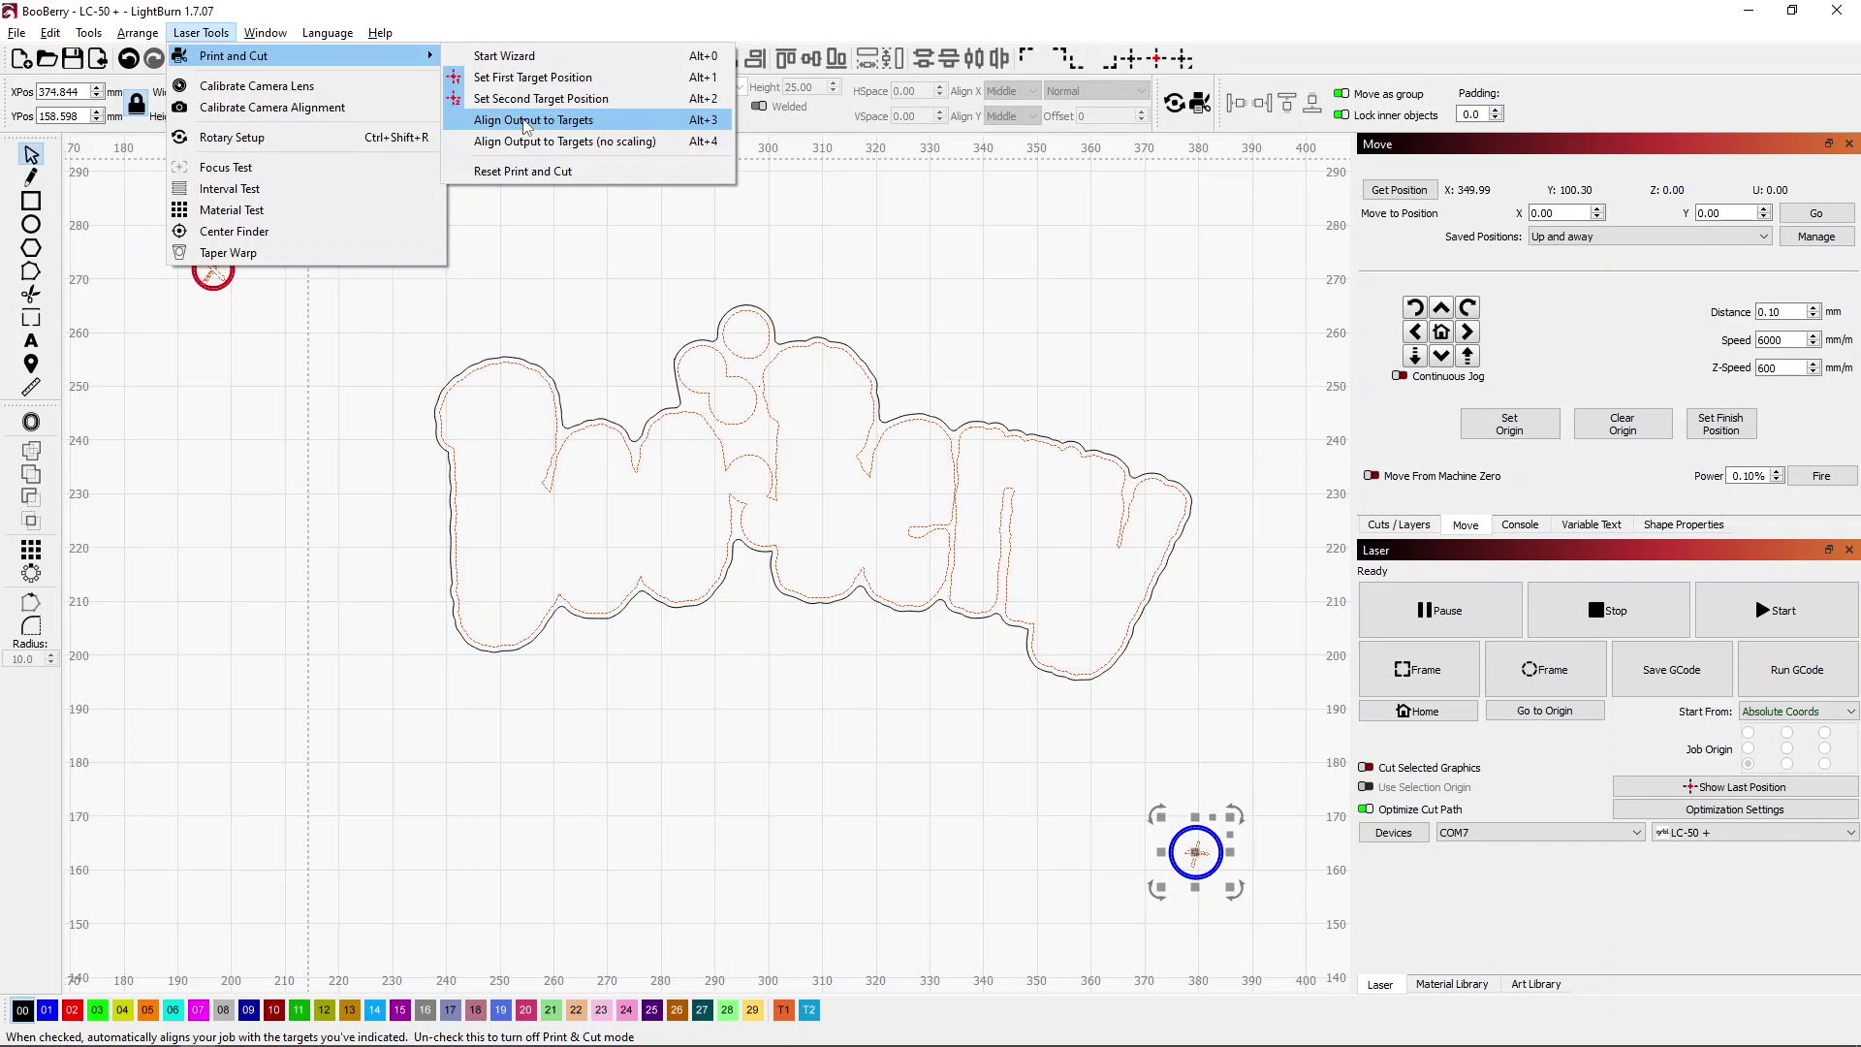
pyautogui.click(524, 120)
# Turn on Align Output to Targets and restore layer 00's power to 20%.
pyautogui.click(1398, 524)
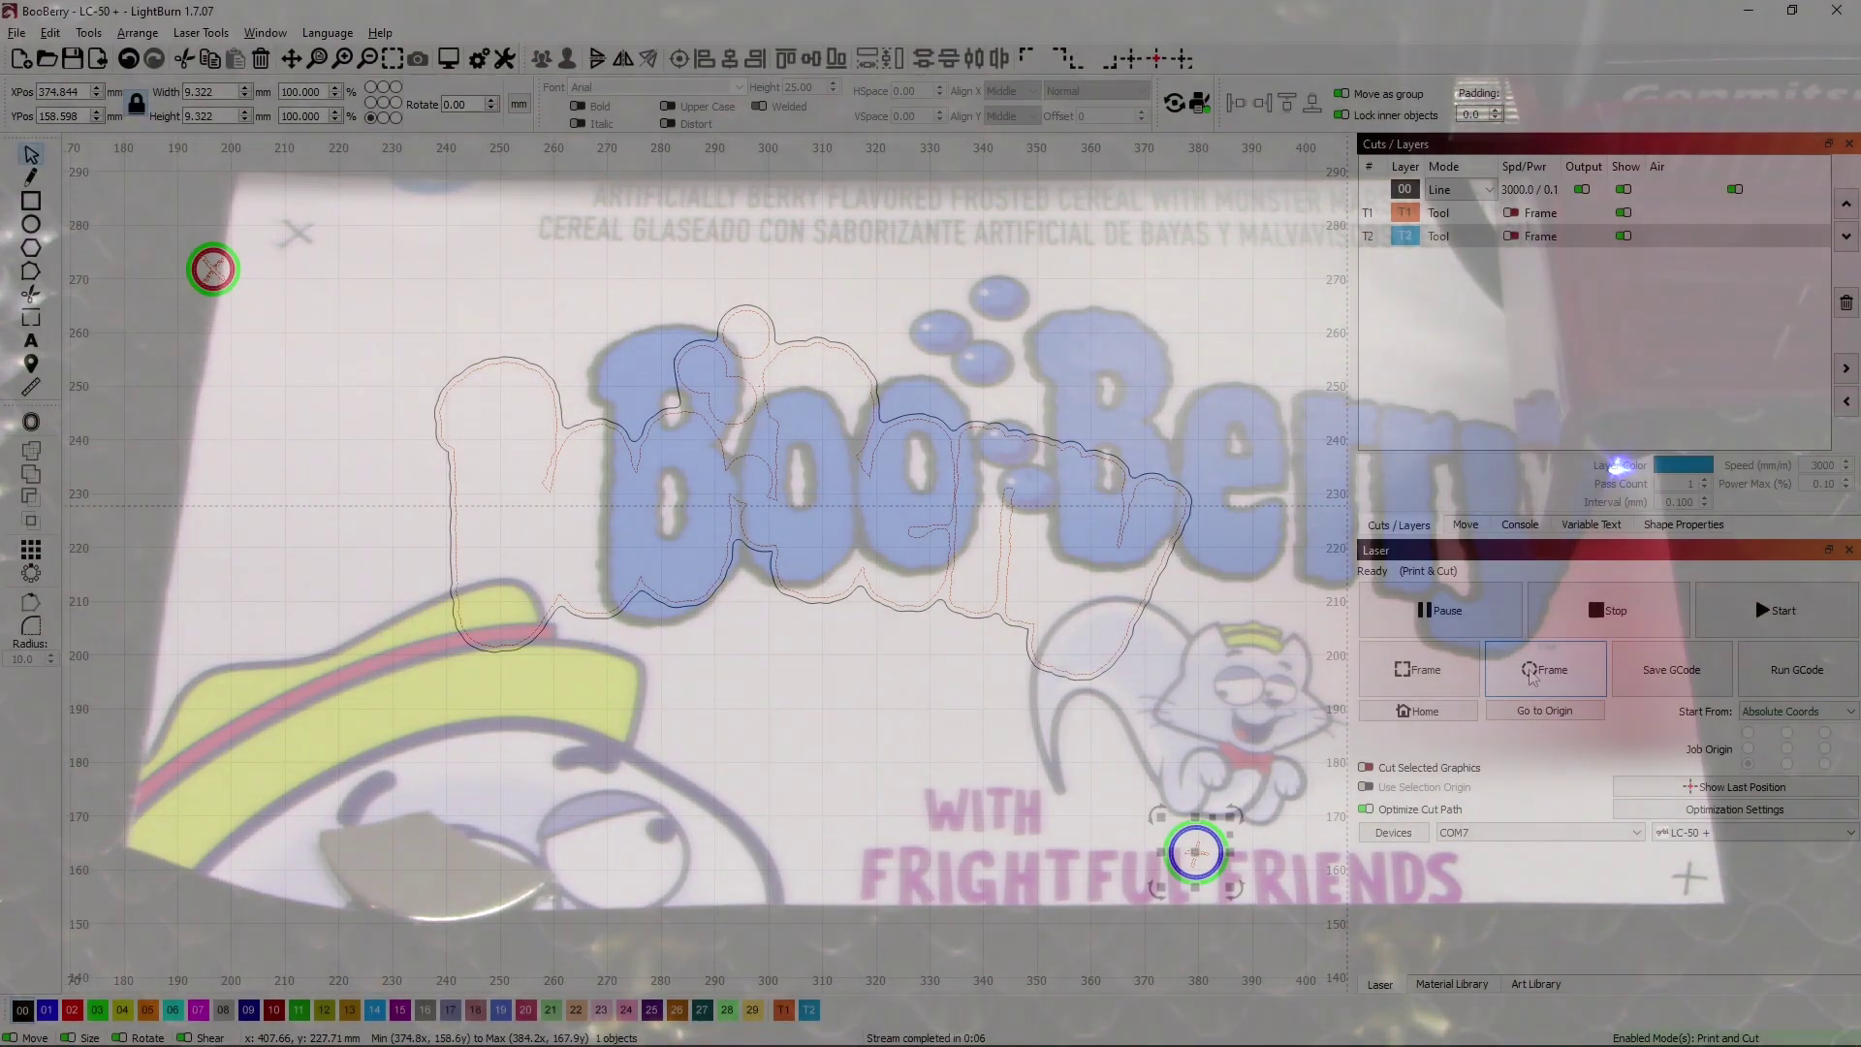
pyautogui.hotkey('ctrl', 'z')
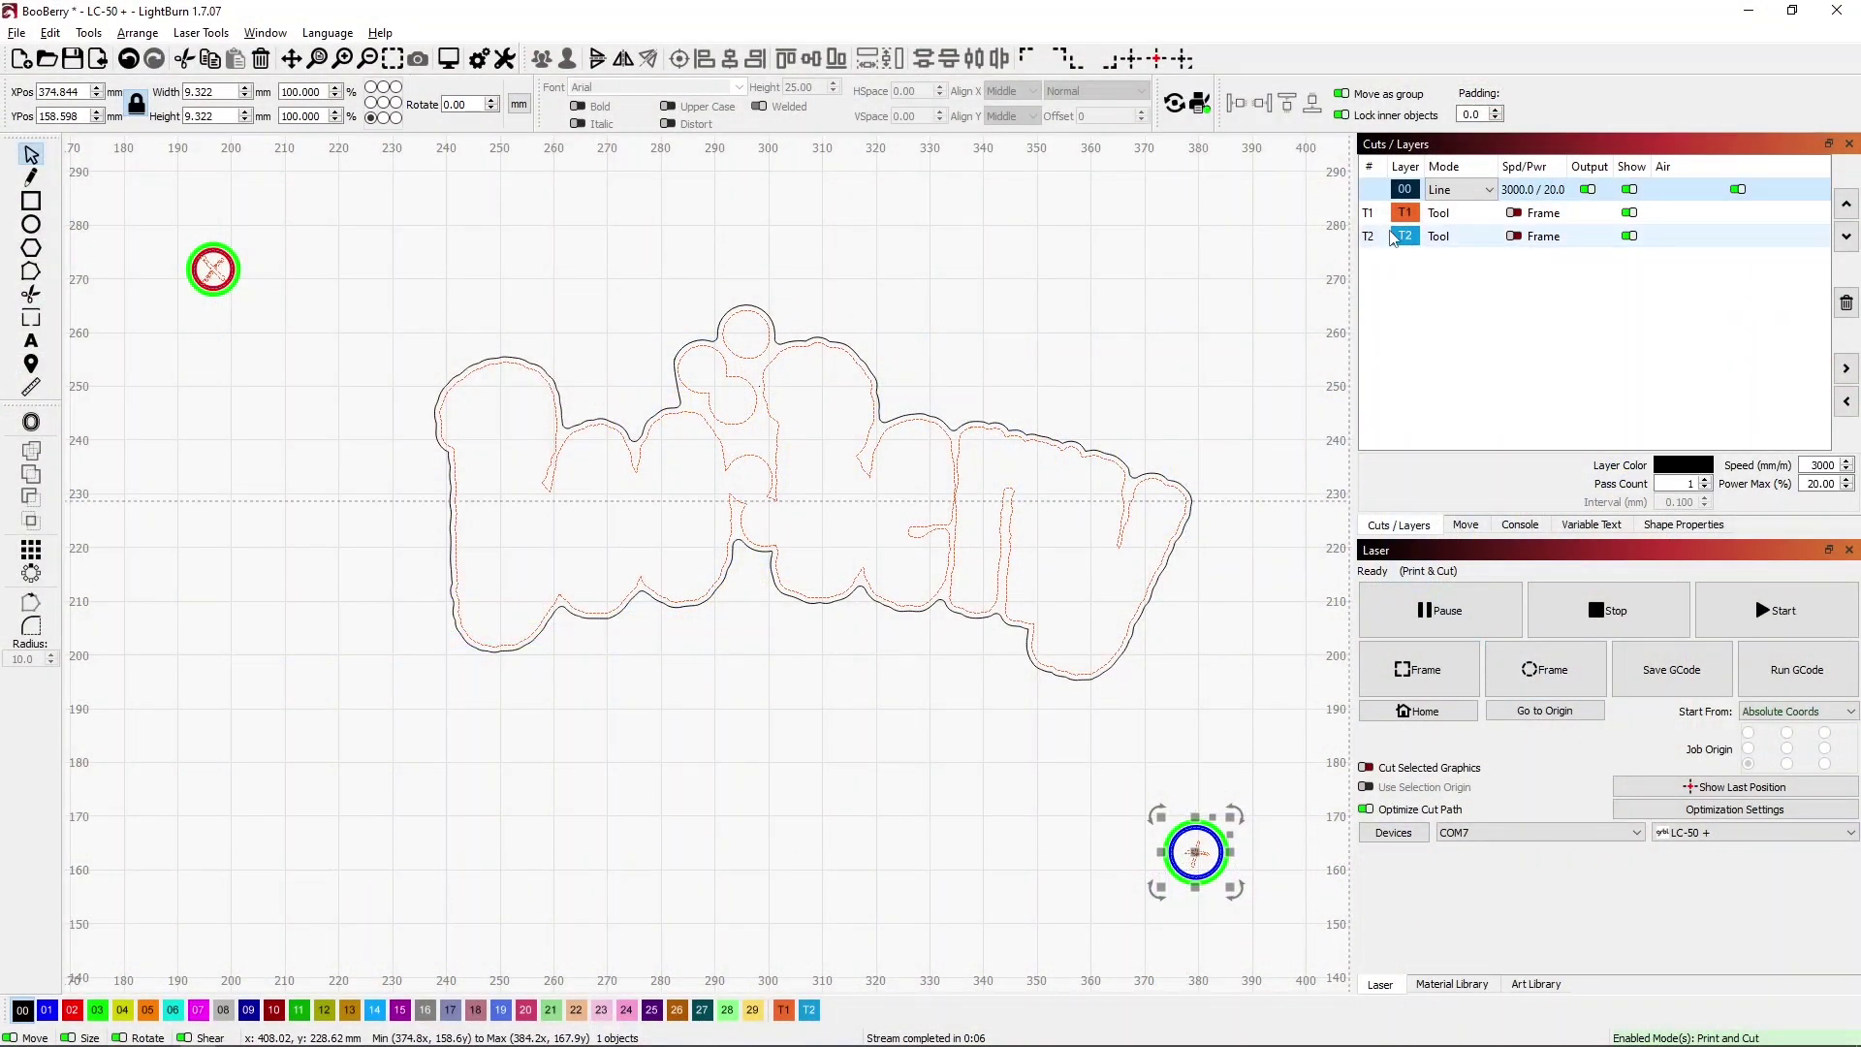
# In layer 00's Cut Settings Editor, change Max Power from 20% to 0.5%.
pyautogui.doubleClick(1386, 193)
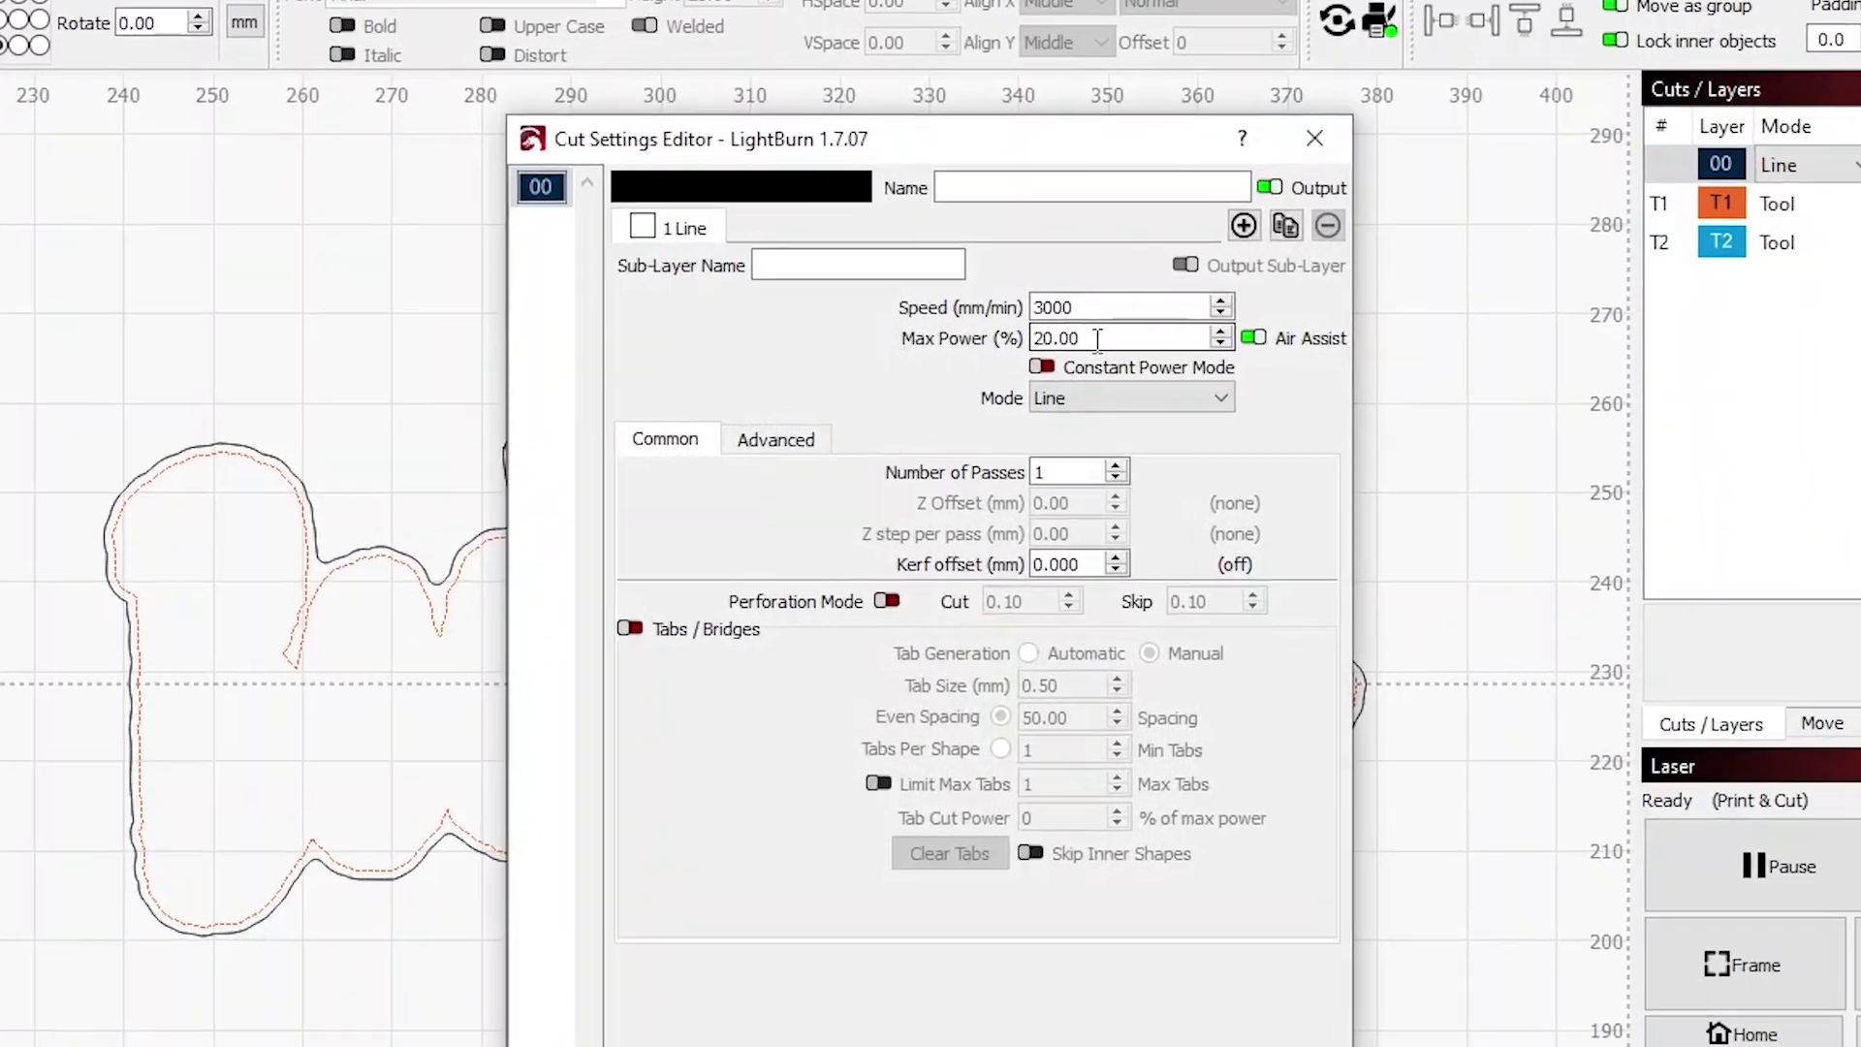
pyautogui.doubleClick(1098, 338)
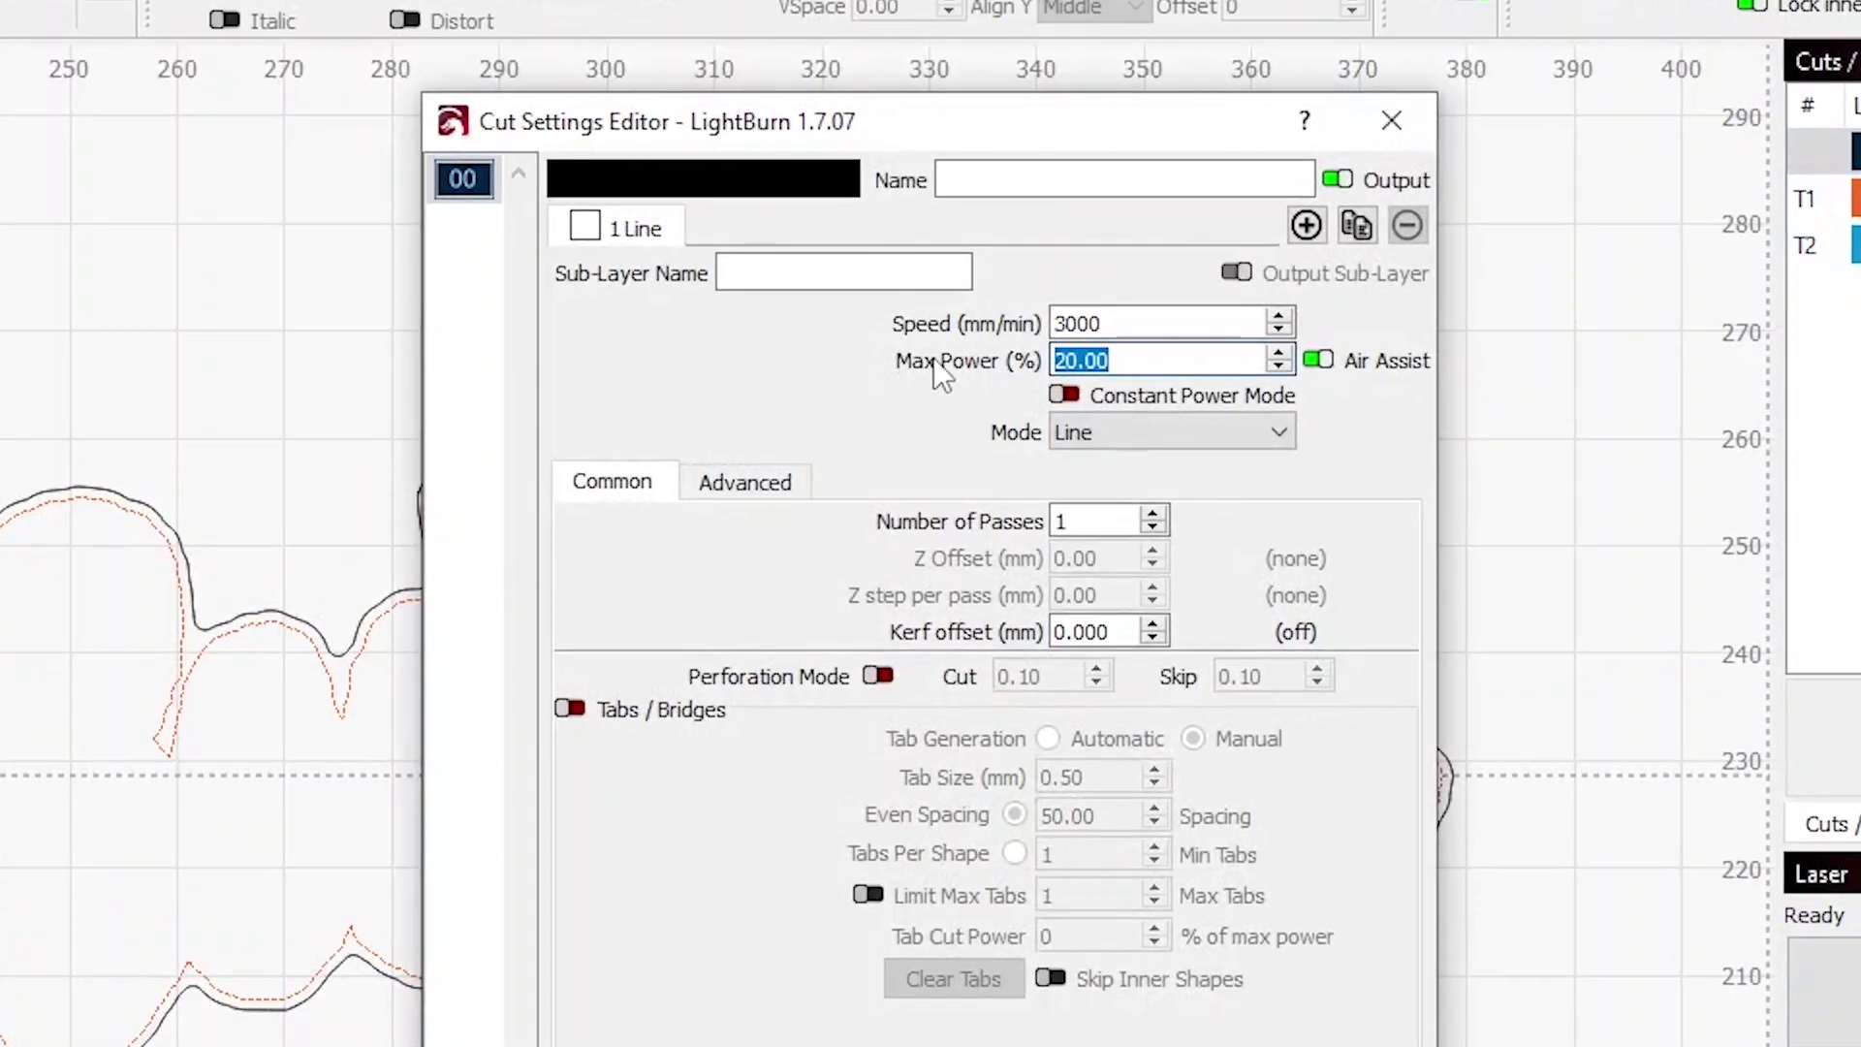
pyautogui.write('.5')
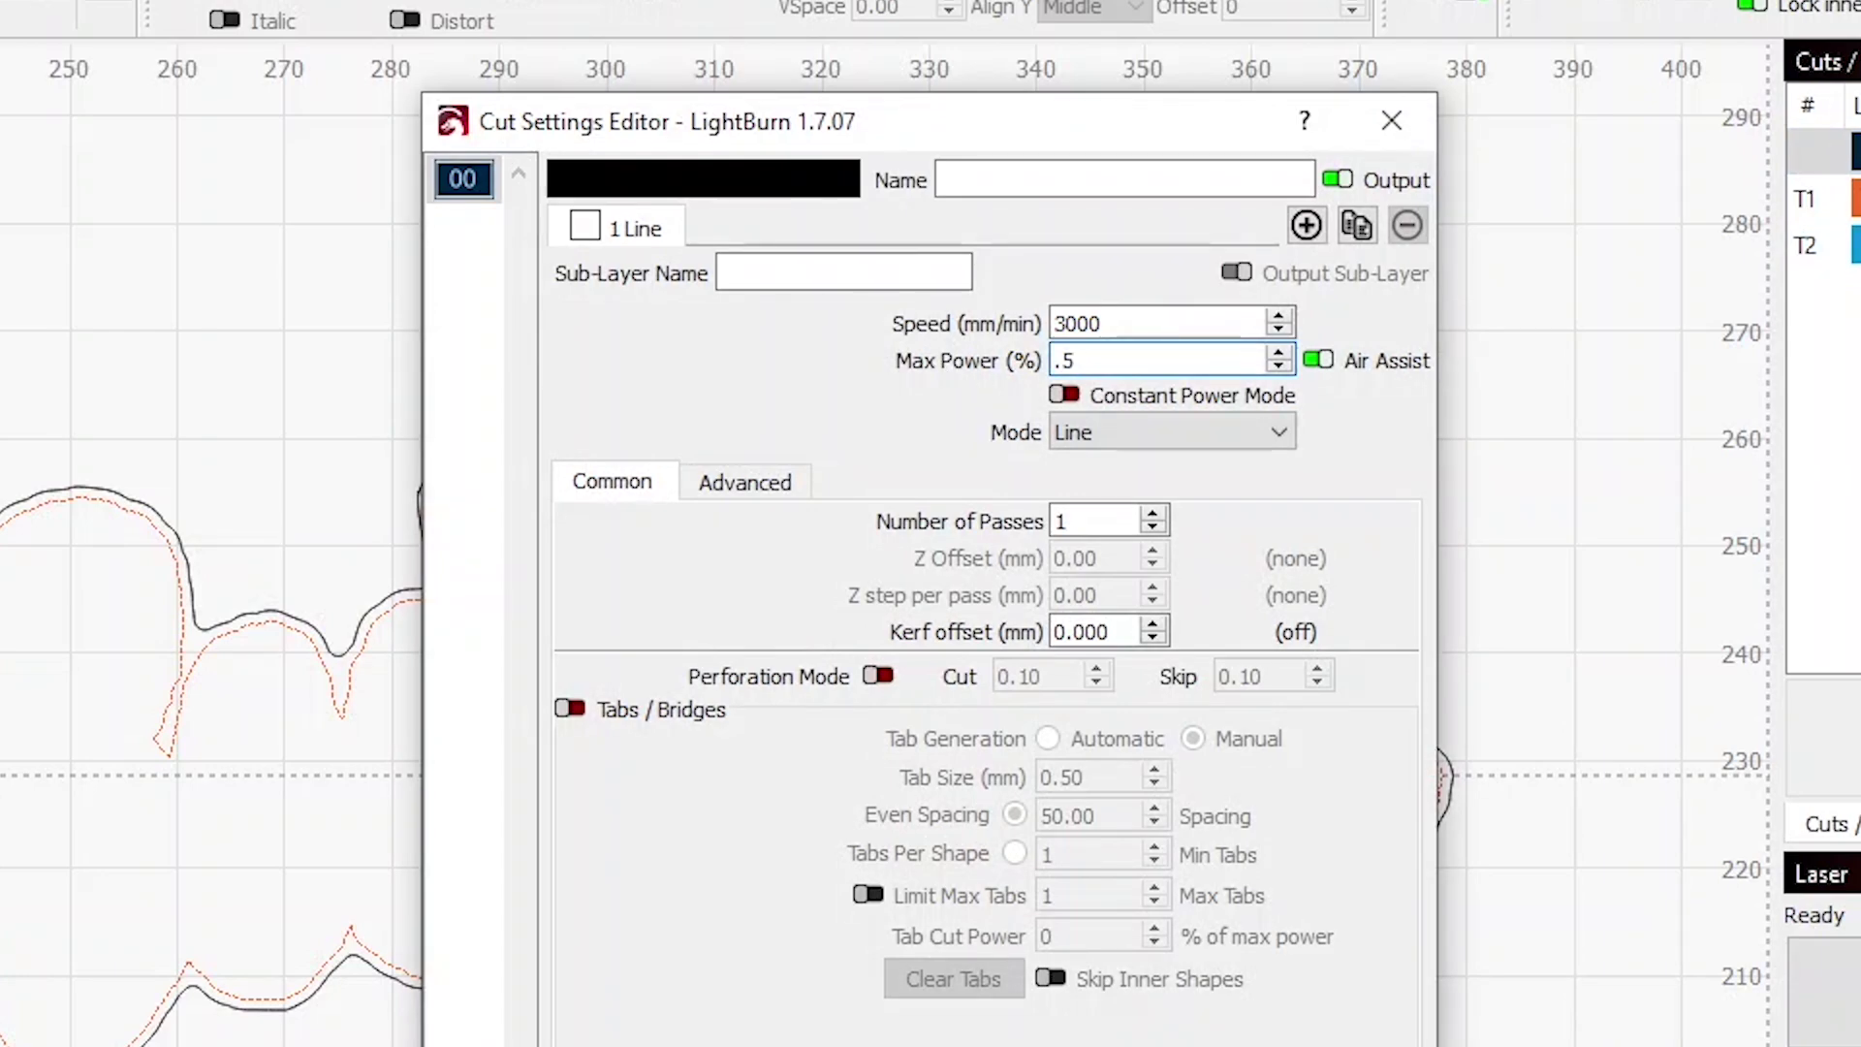
pyautogui.press('Return')
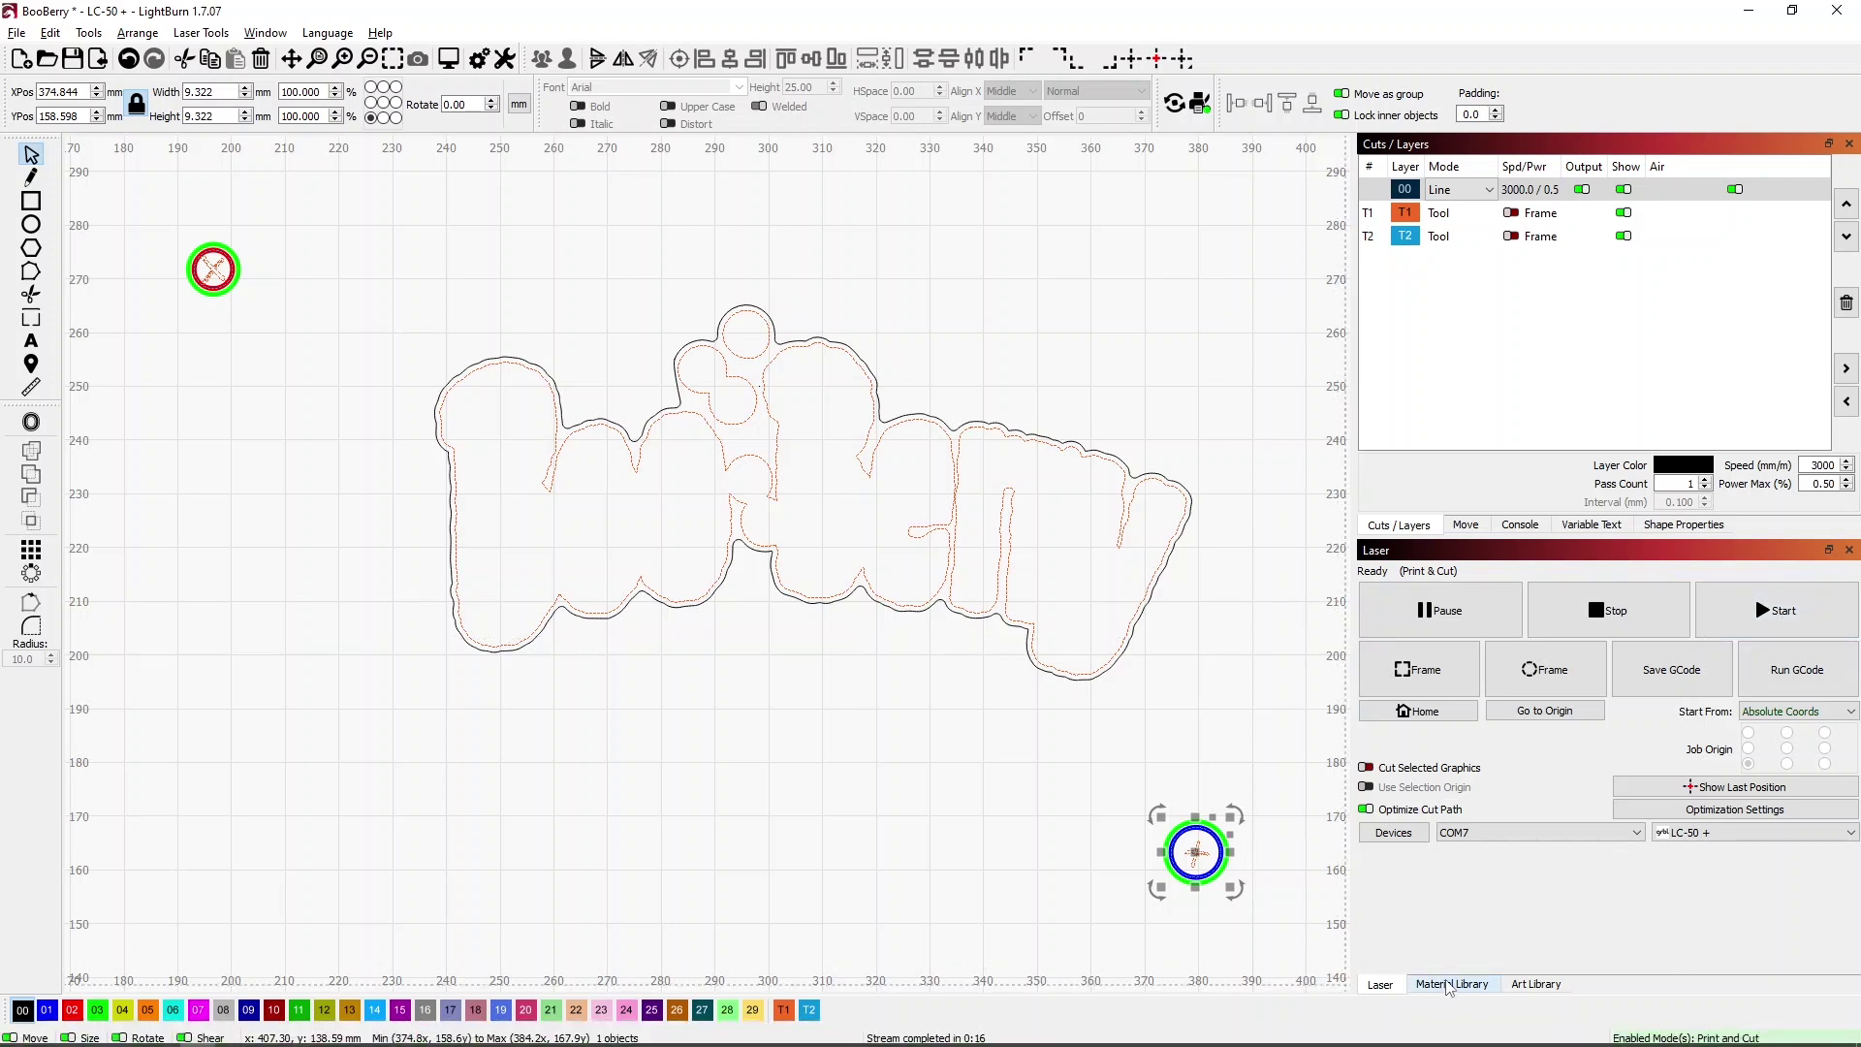
# Find the Card Stock 0.60mm 'Brown cut through' preset in the Material Library.
pyautogui.click(1448, 985)
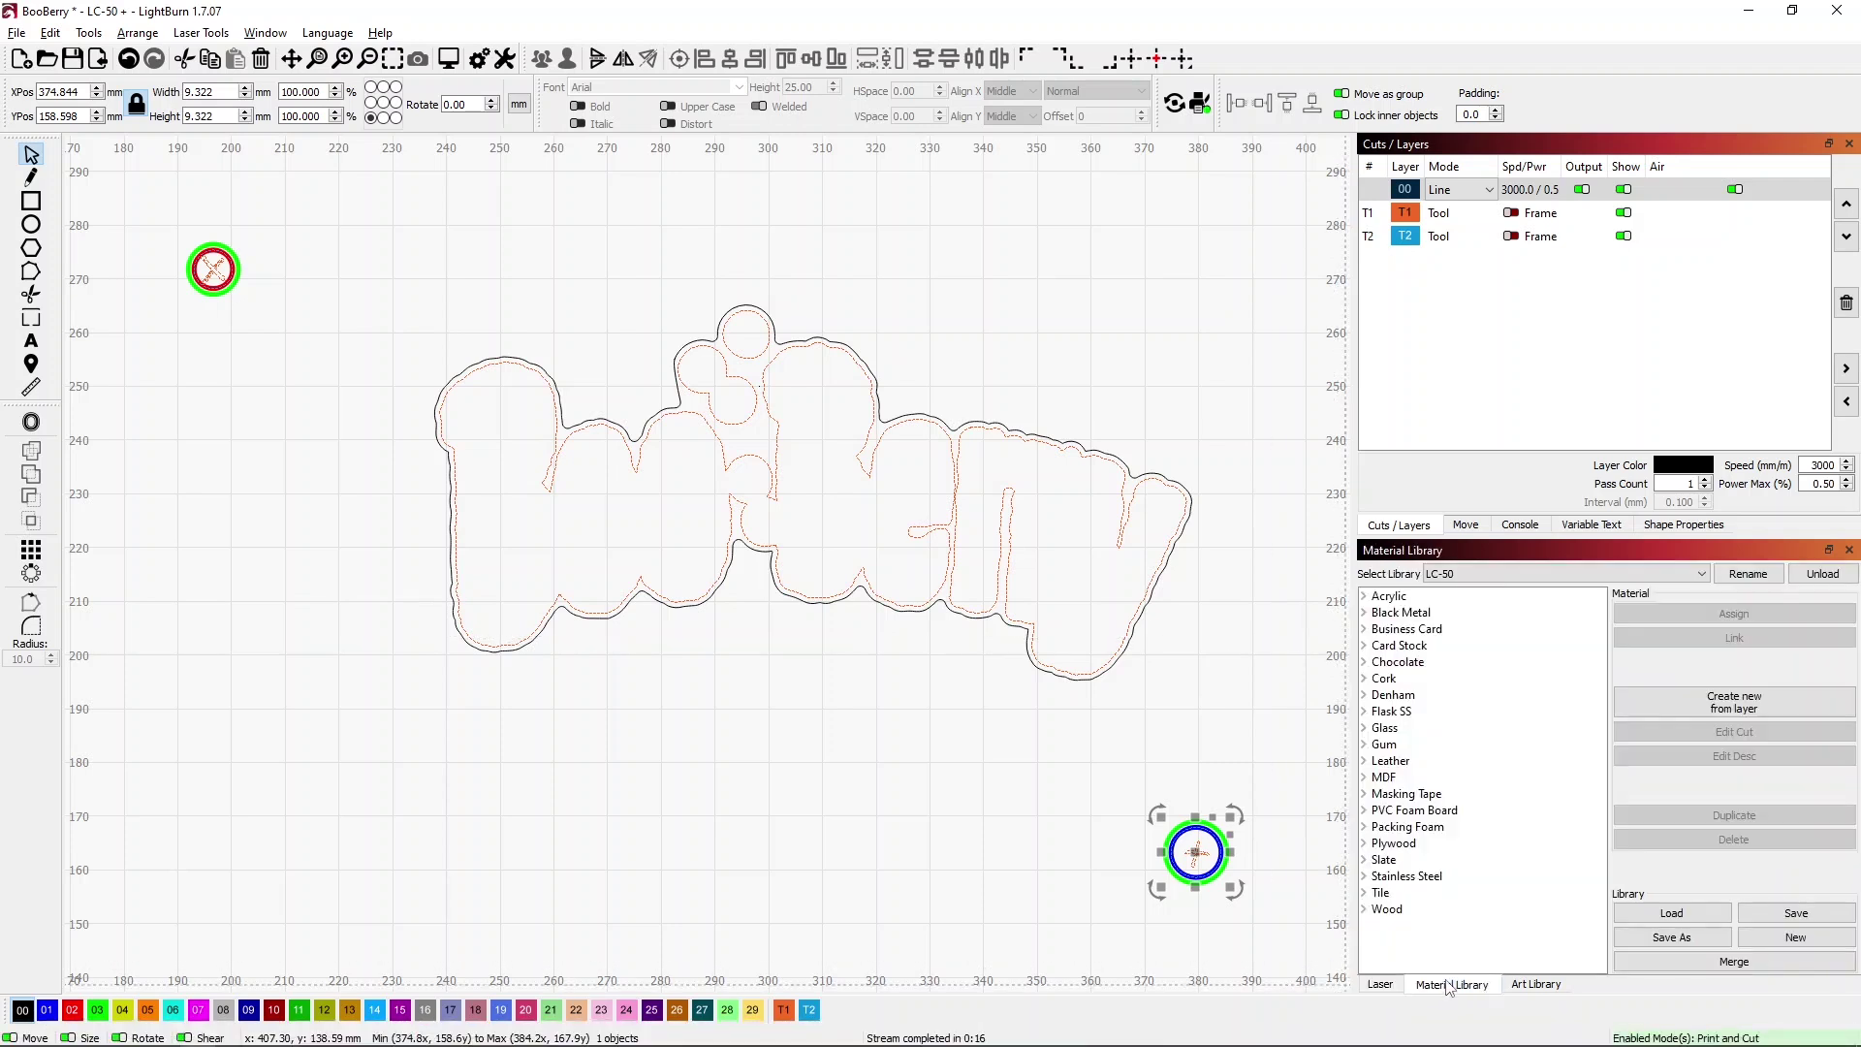
pyautogui.click(1363, 647)
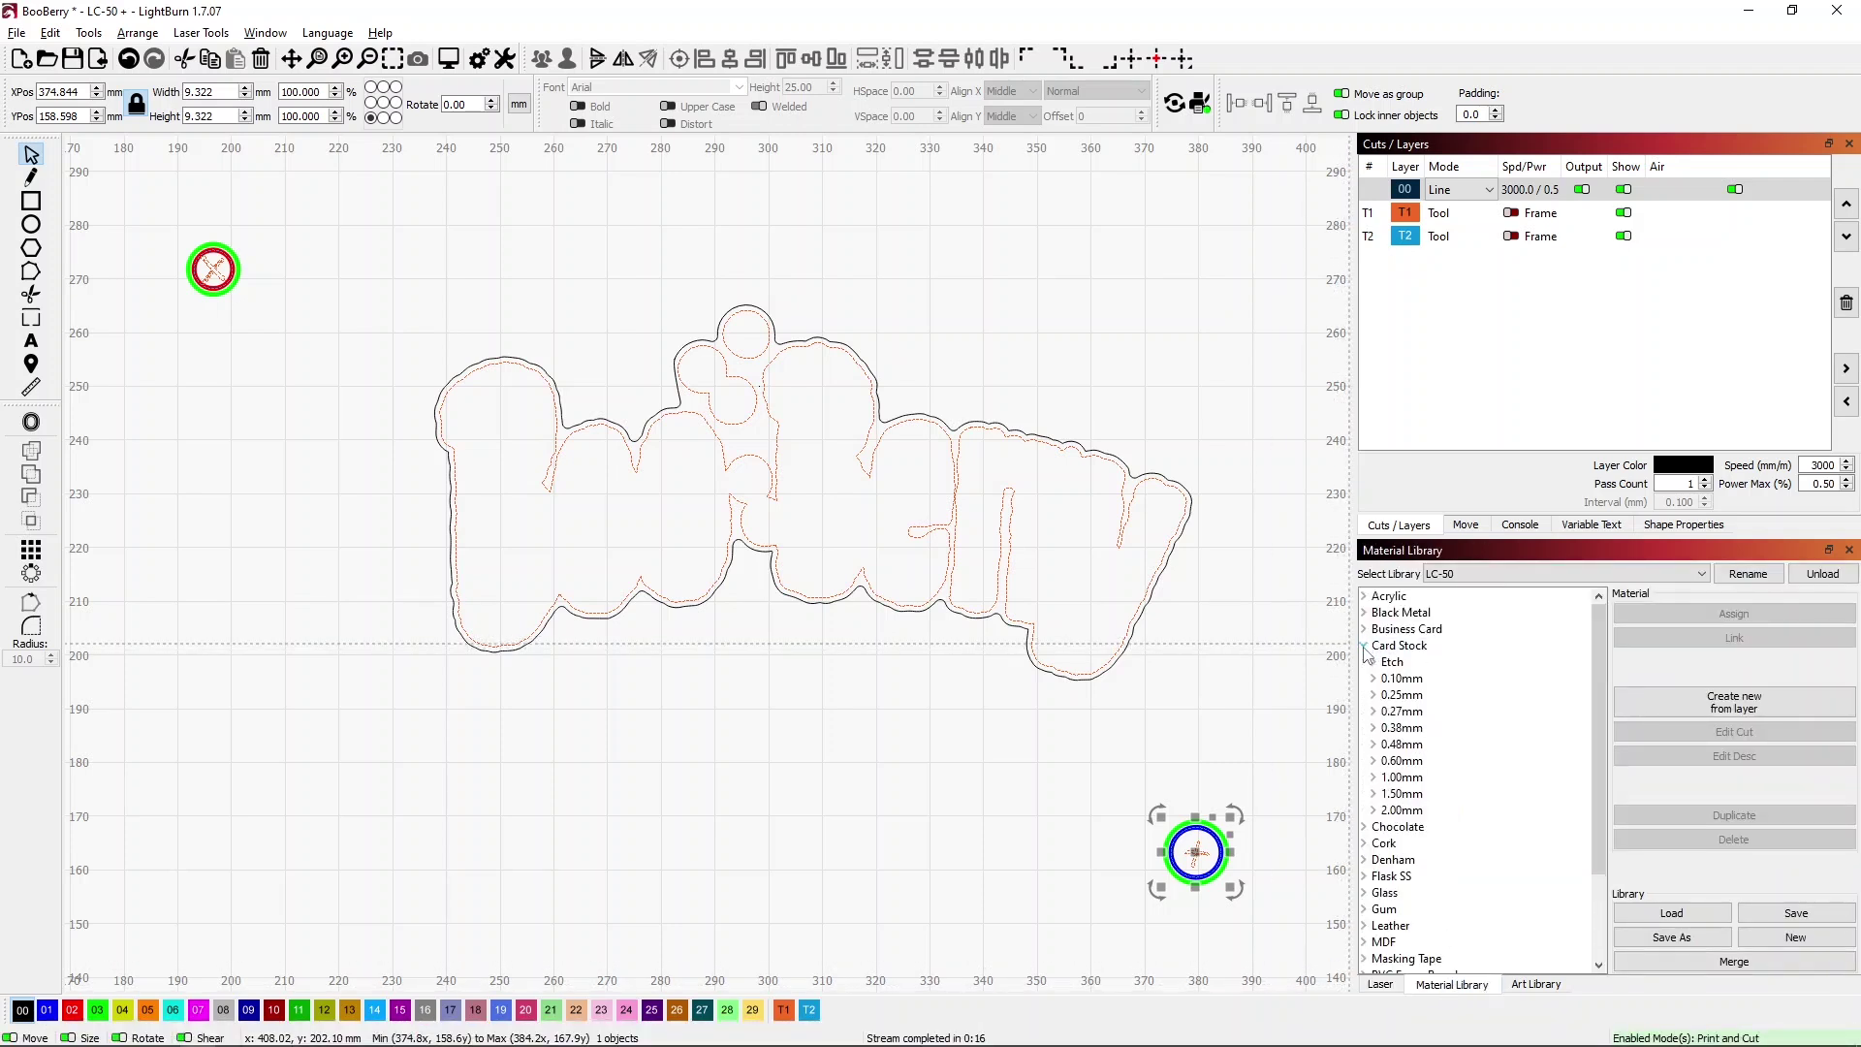
pyautogui.click(1372, 762)
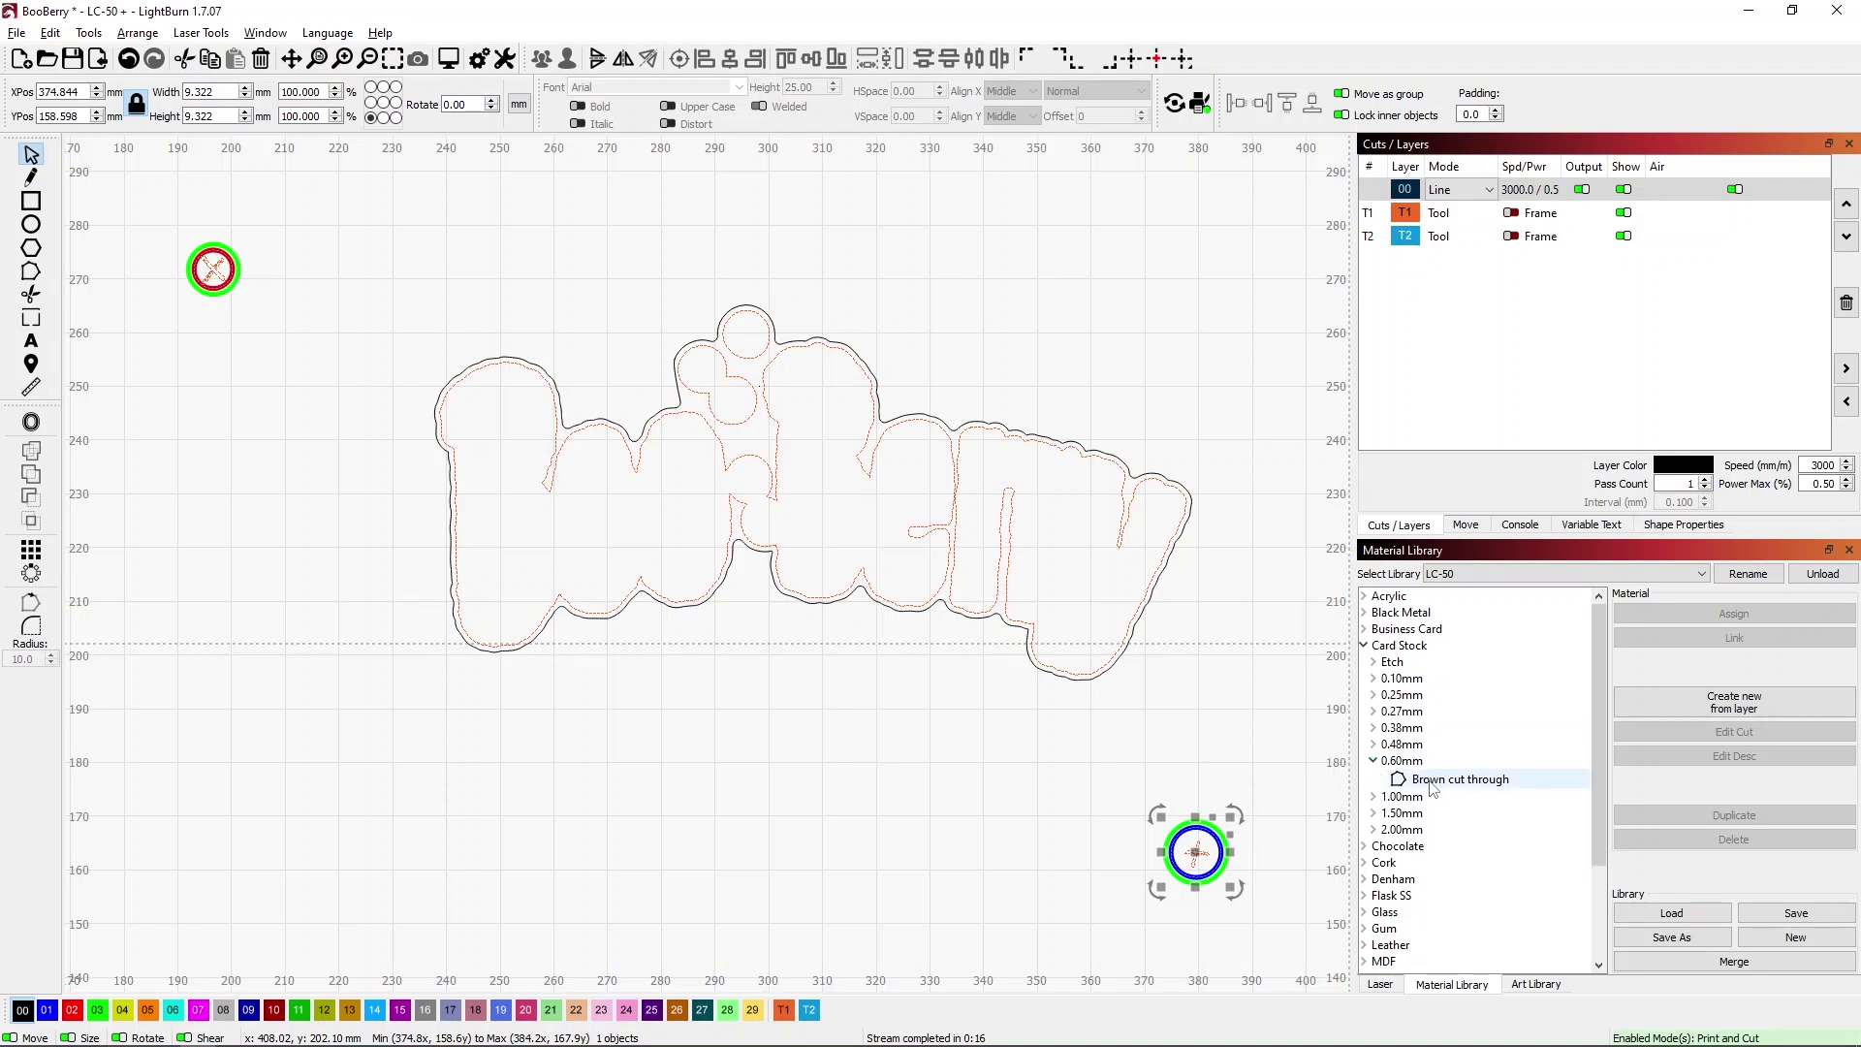
pyautogui.click(1430, 782)
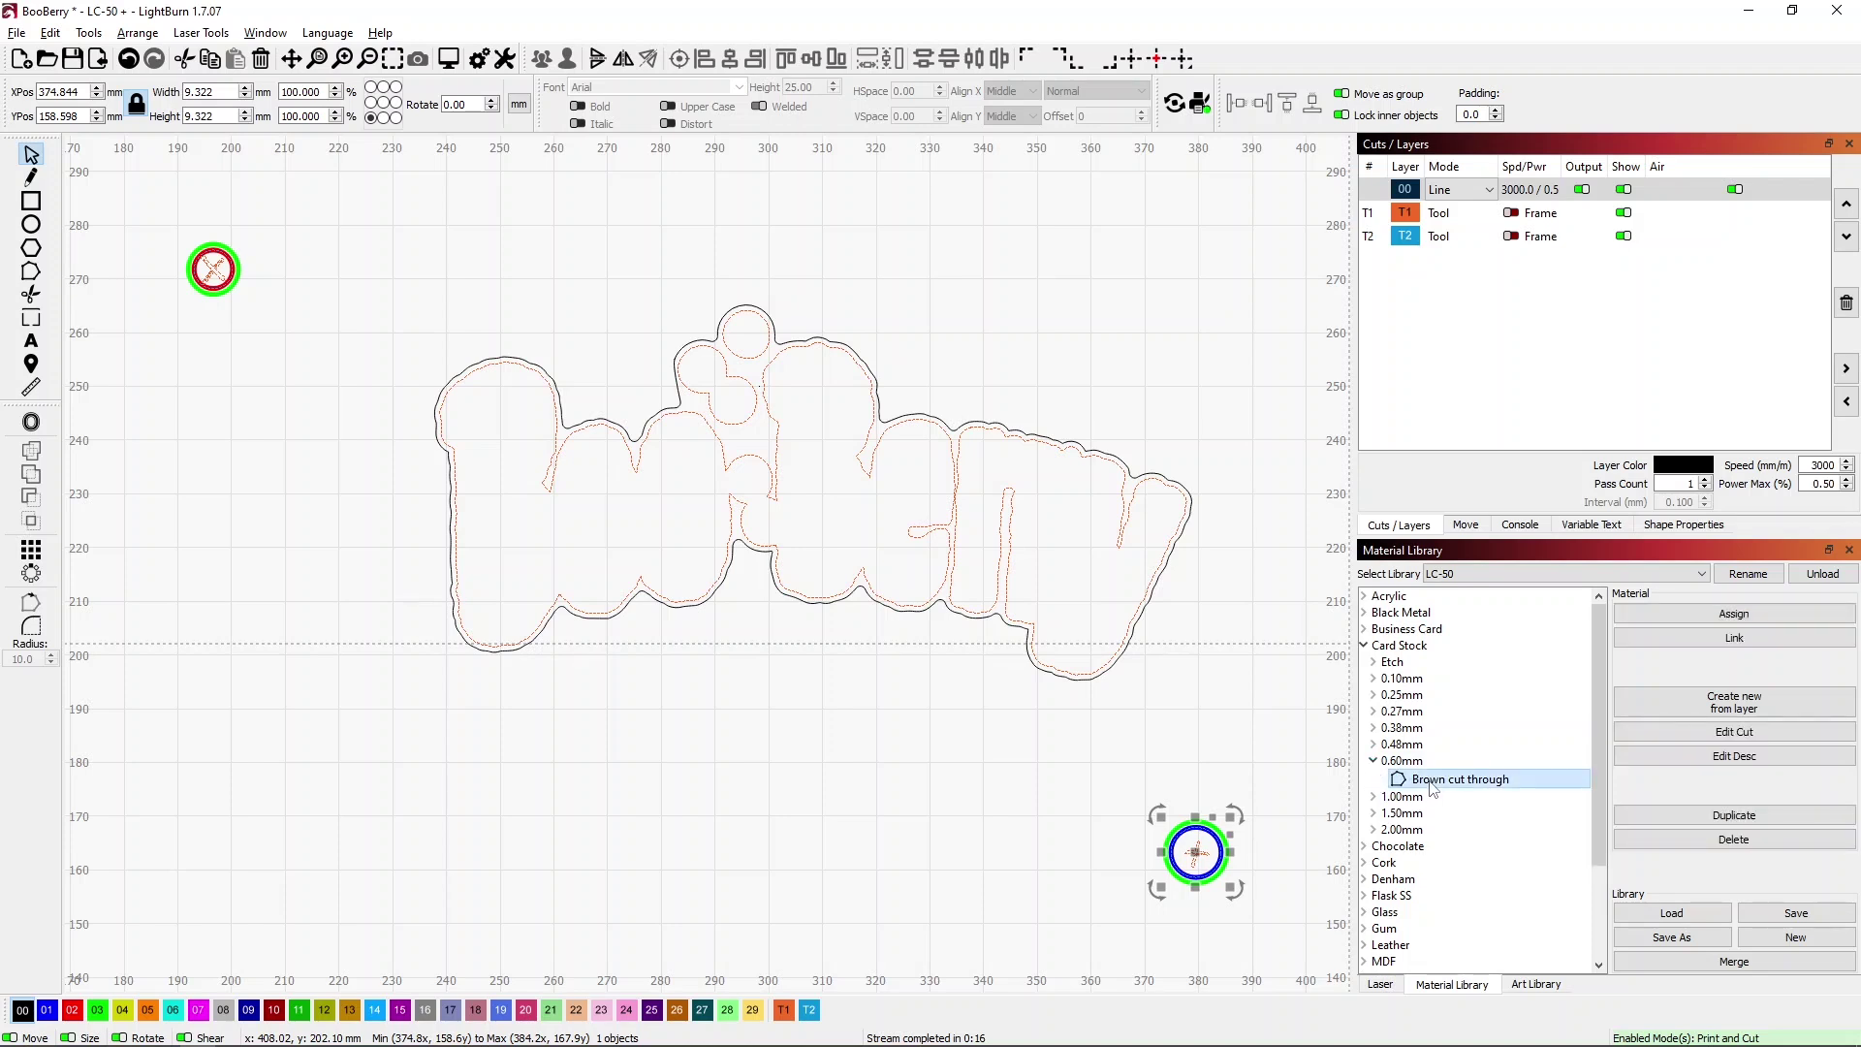
# Review the Brown cut through settings (2000 mm/min, 80% power) and close them unchanged.
pyautogui.doubleClick(1430, 781)
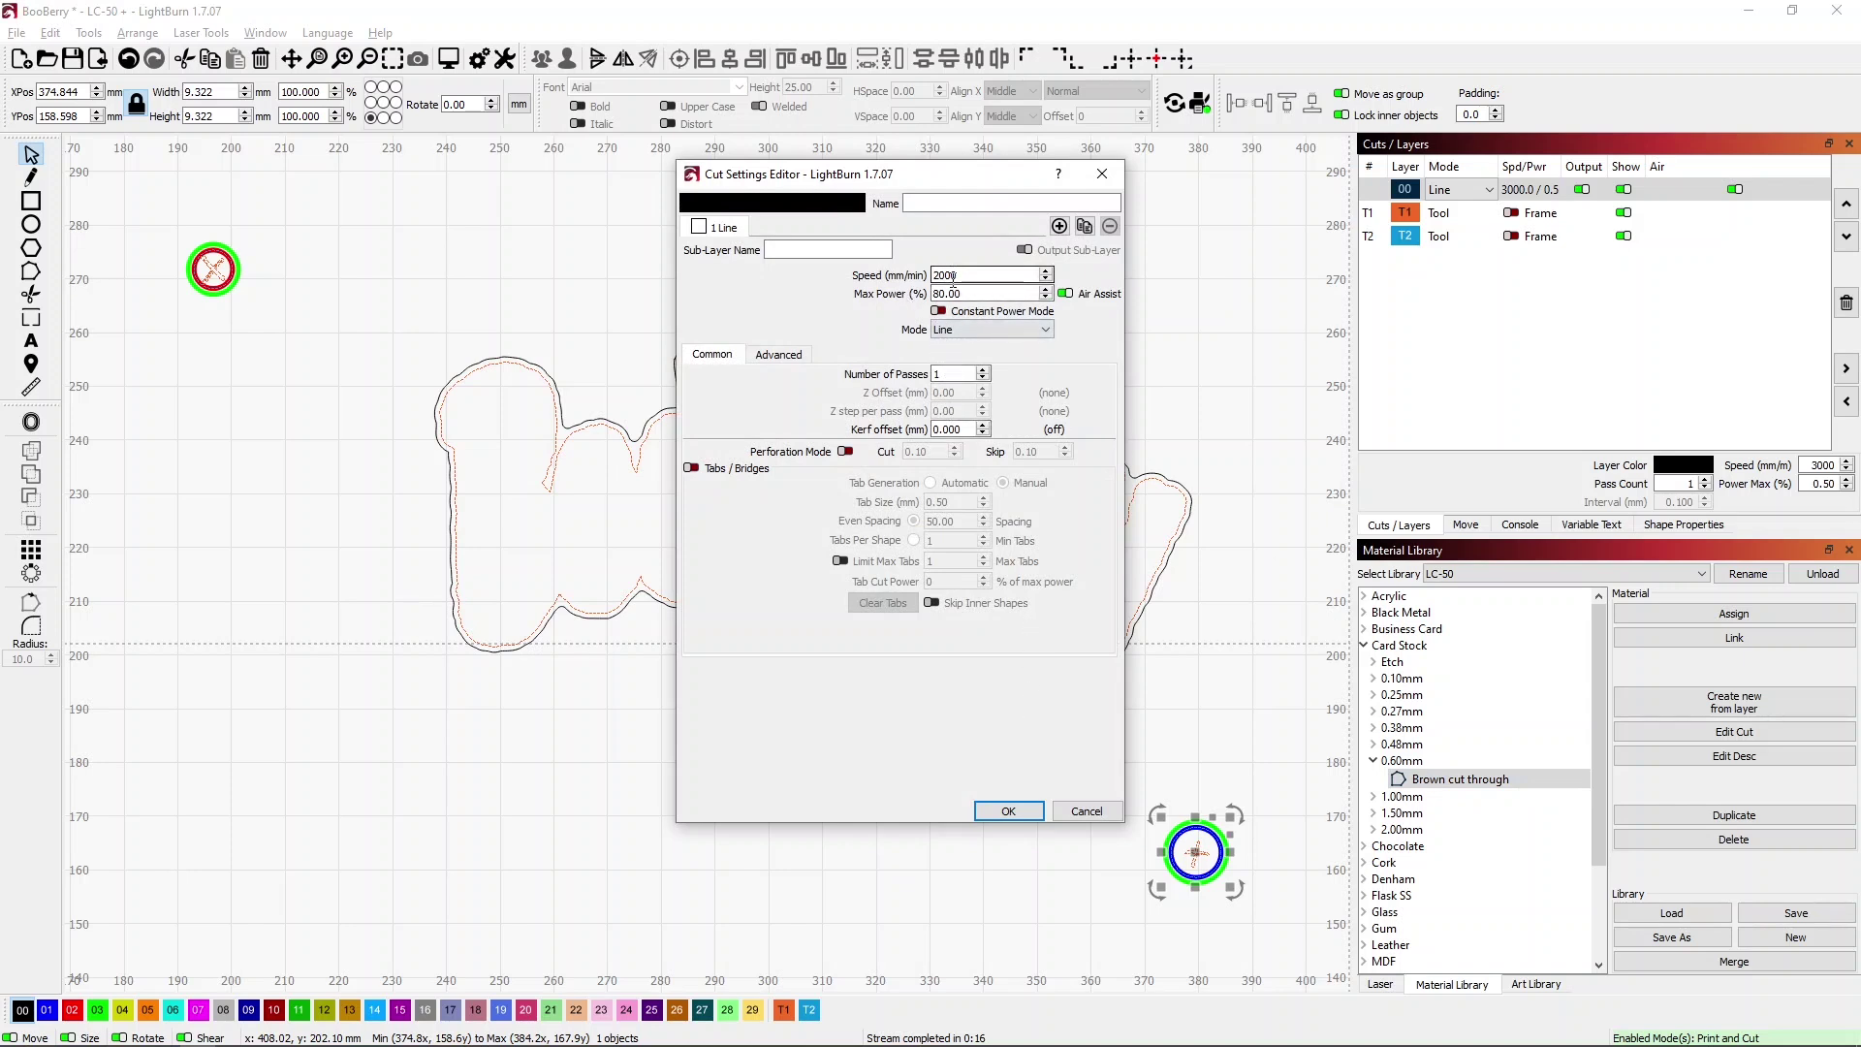
pyautogui.click(1008, 811)
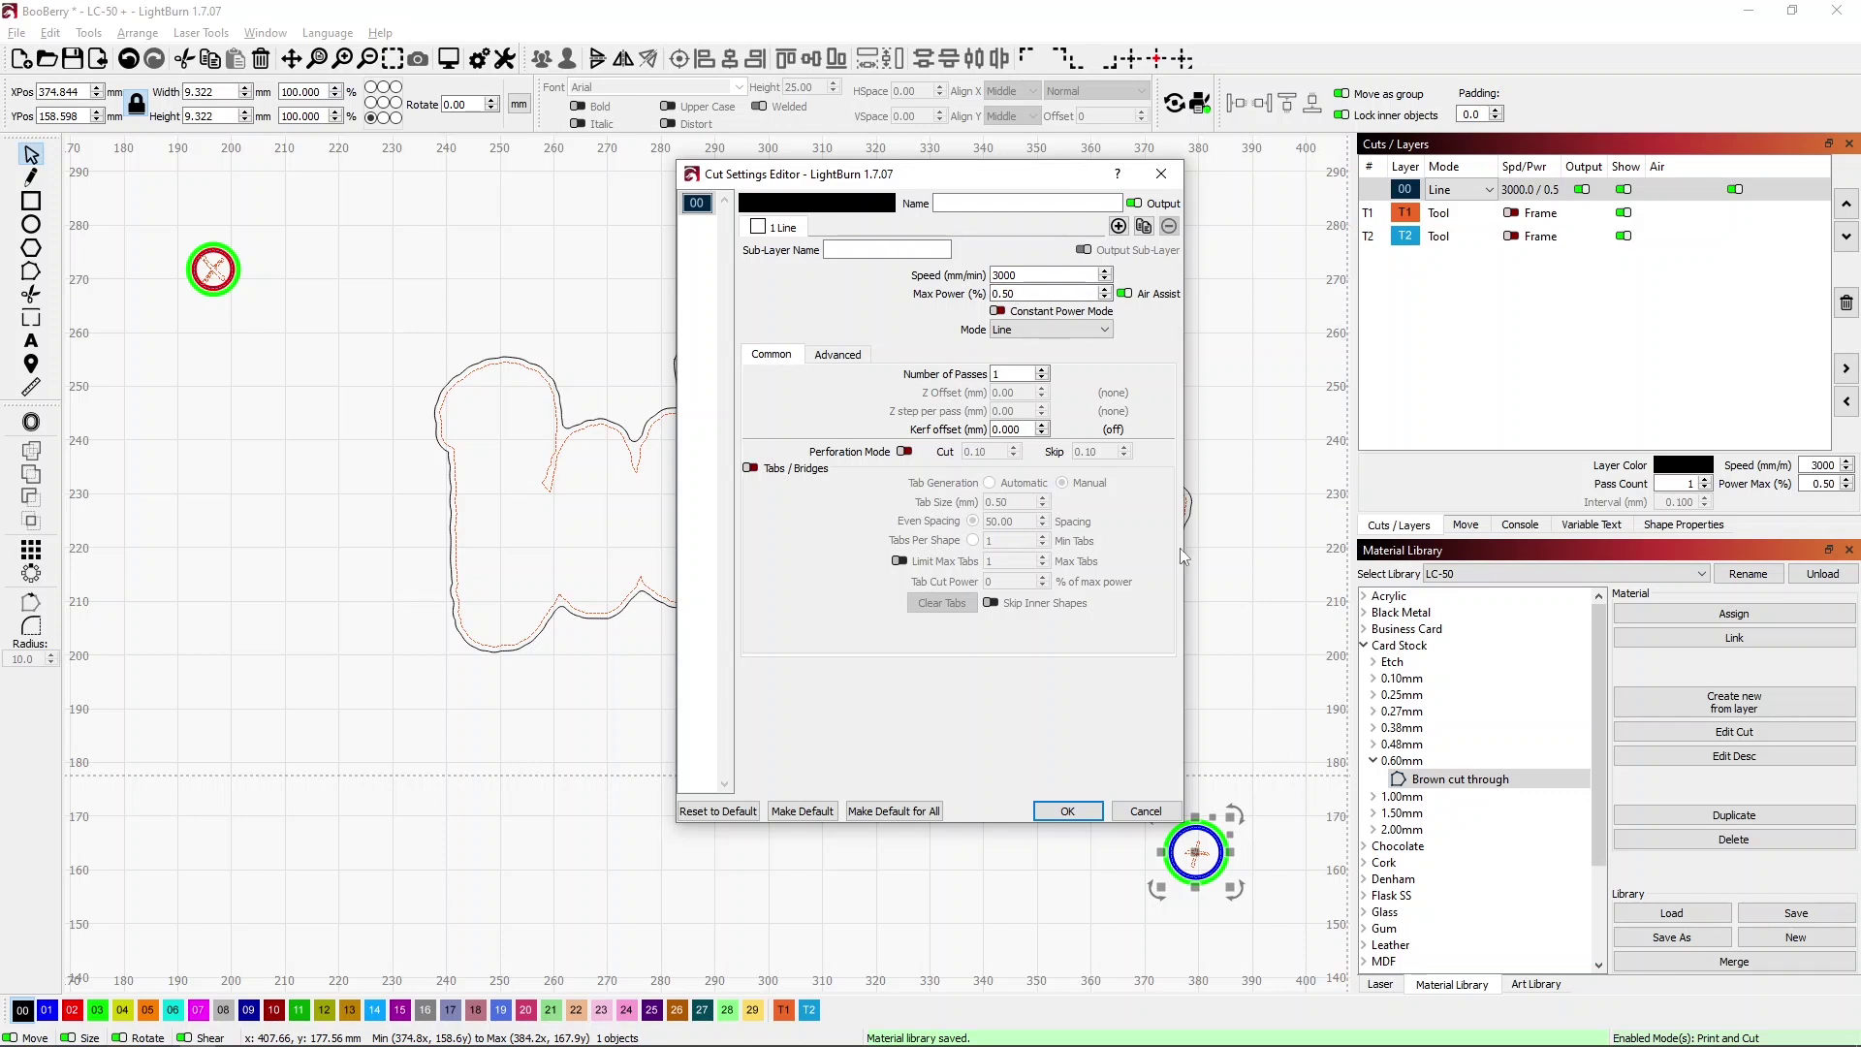
pyautogui.click(1125, 814)
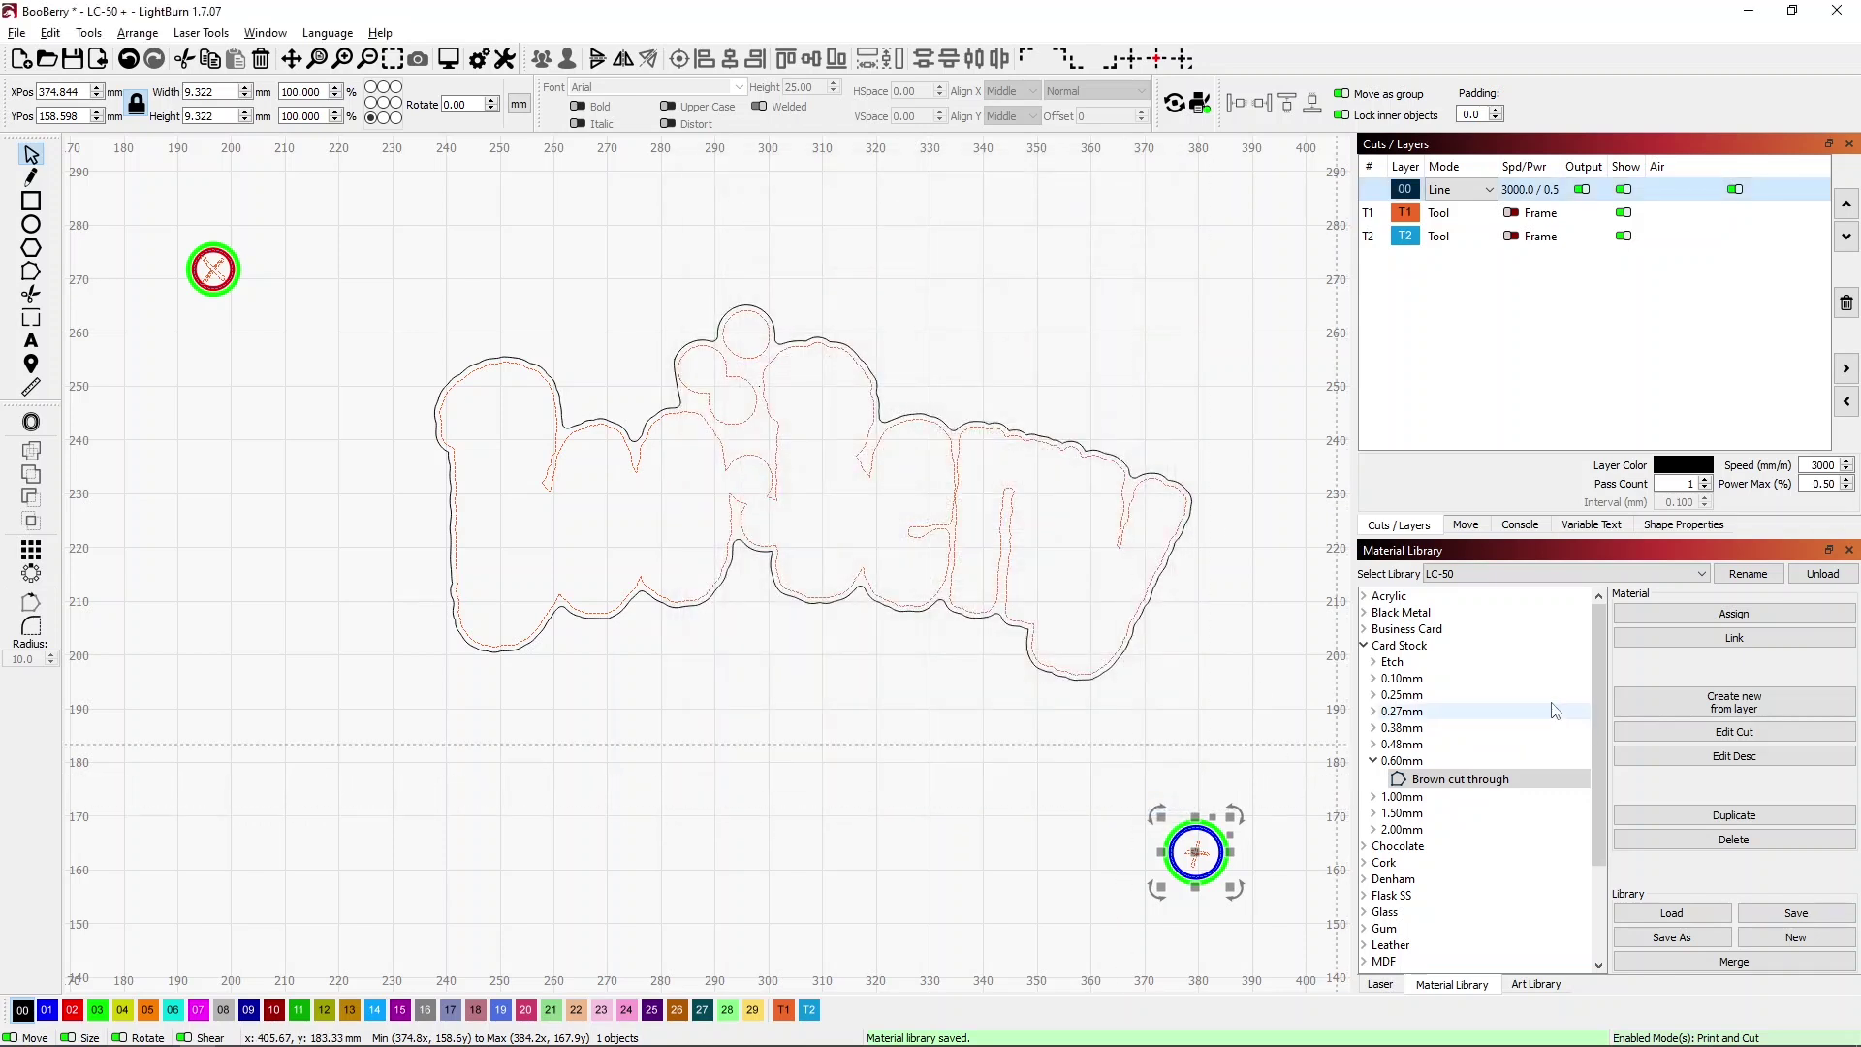
# Assign Brown cut through to layer 00 at 1000 mm/min and 80% power, then preview (0:28 estimate).
pyautogui.click(1669, 617)
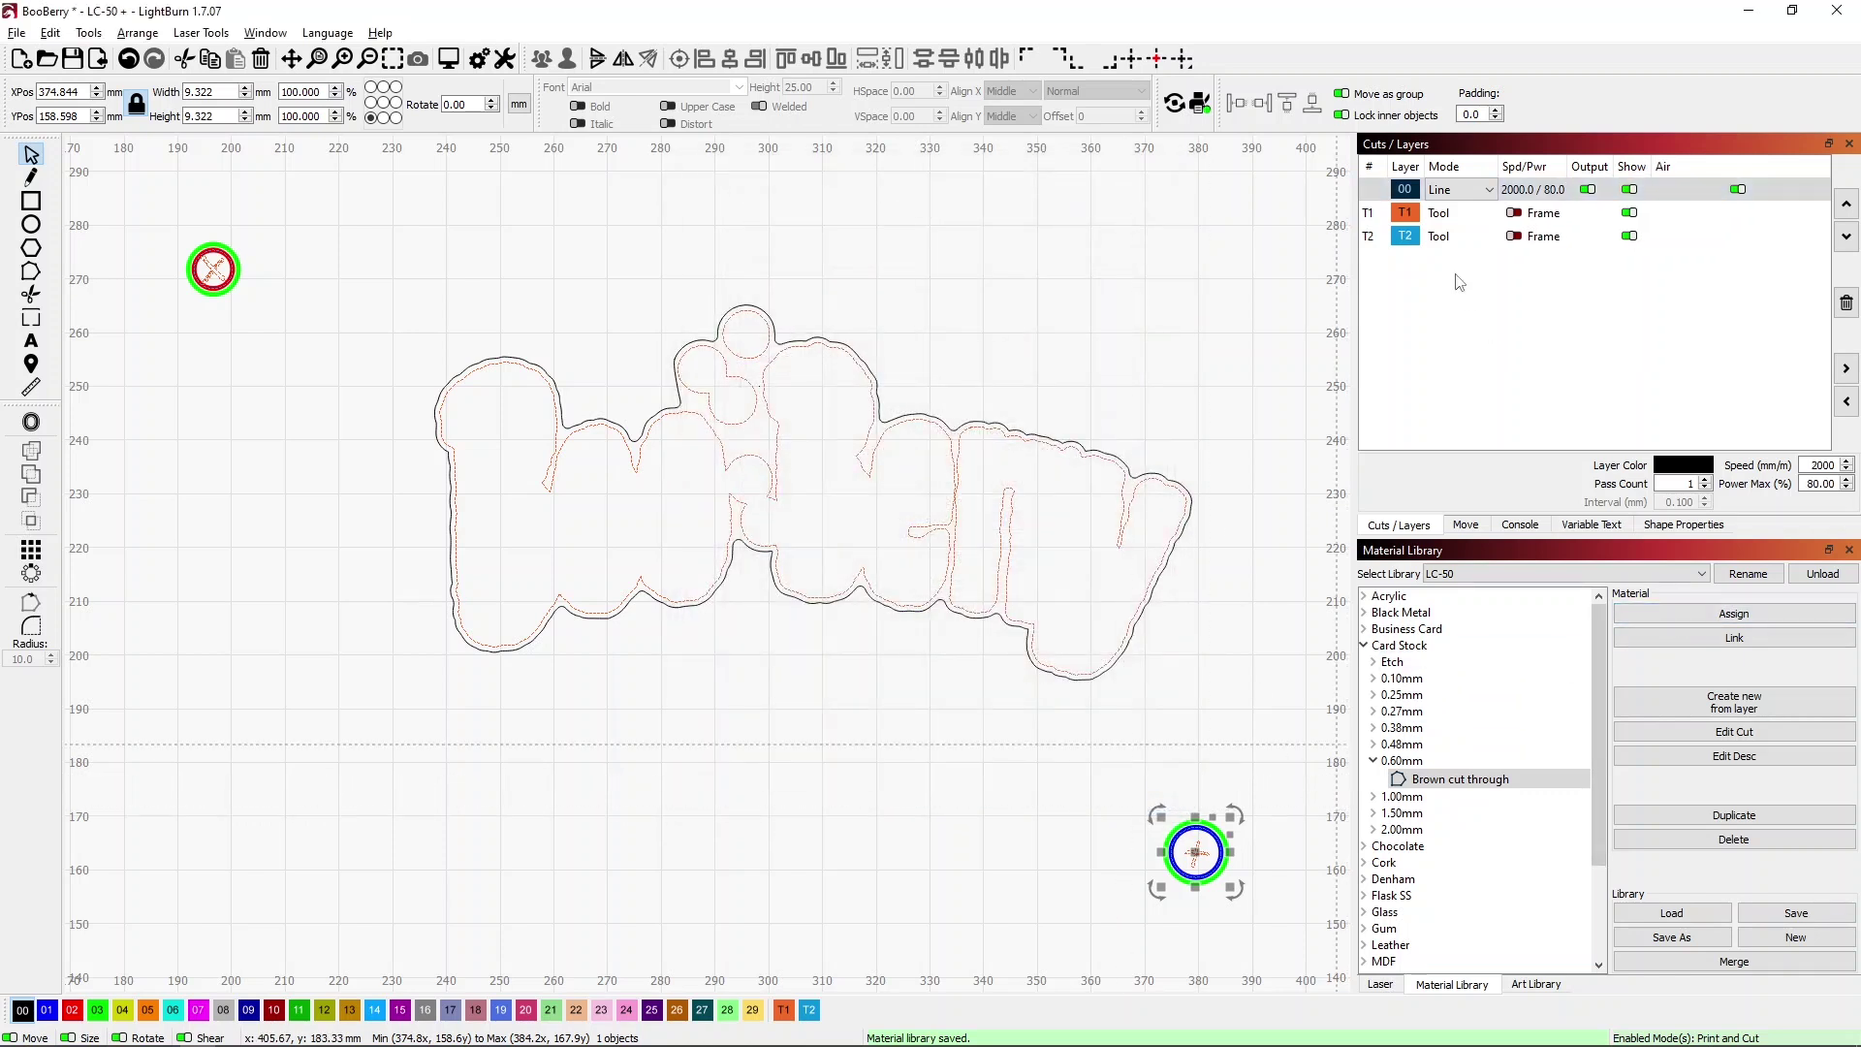
pyautogui.doubleClick(1377, 198)
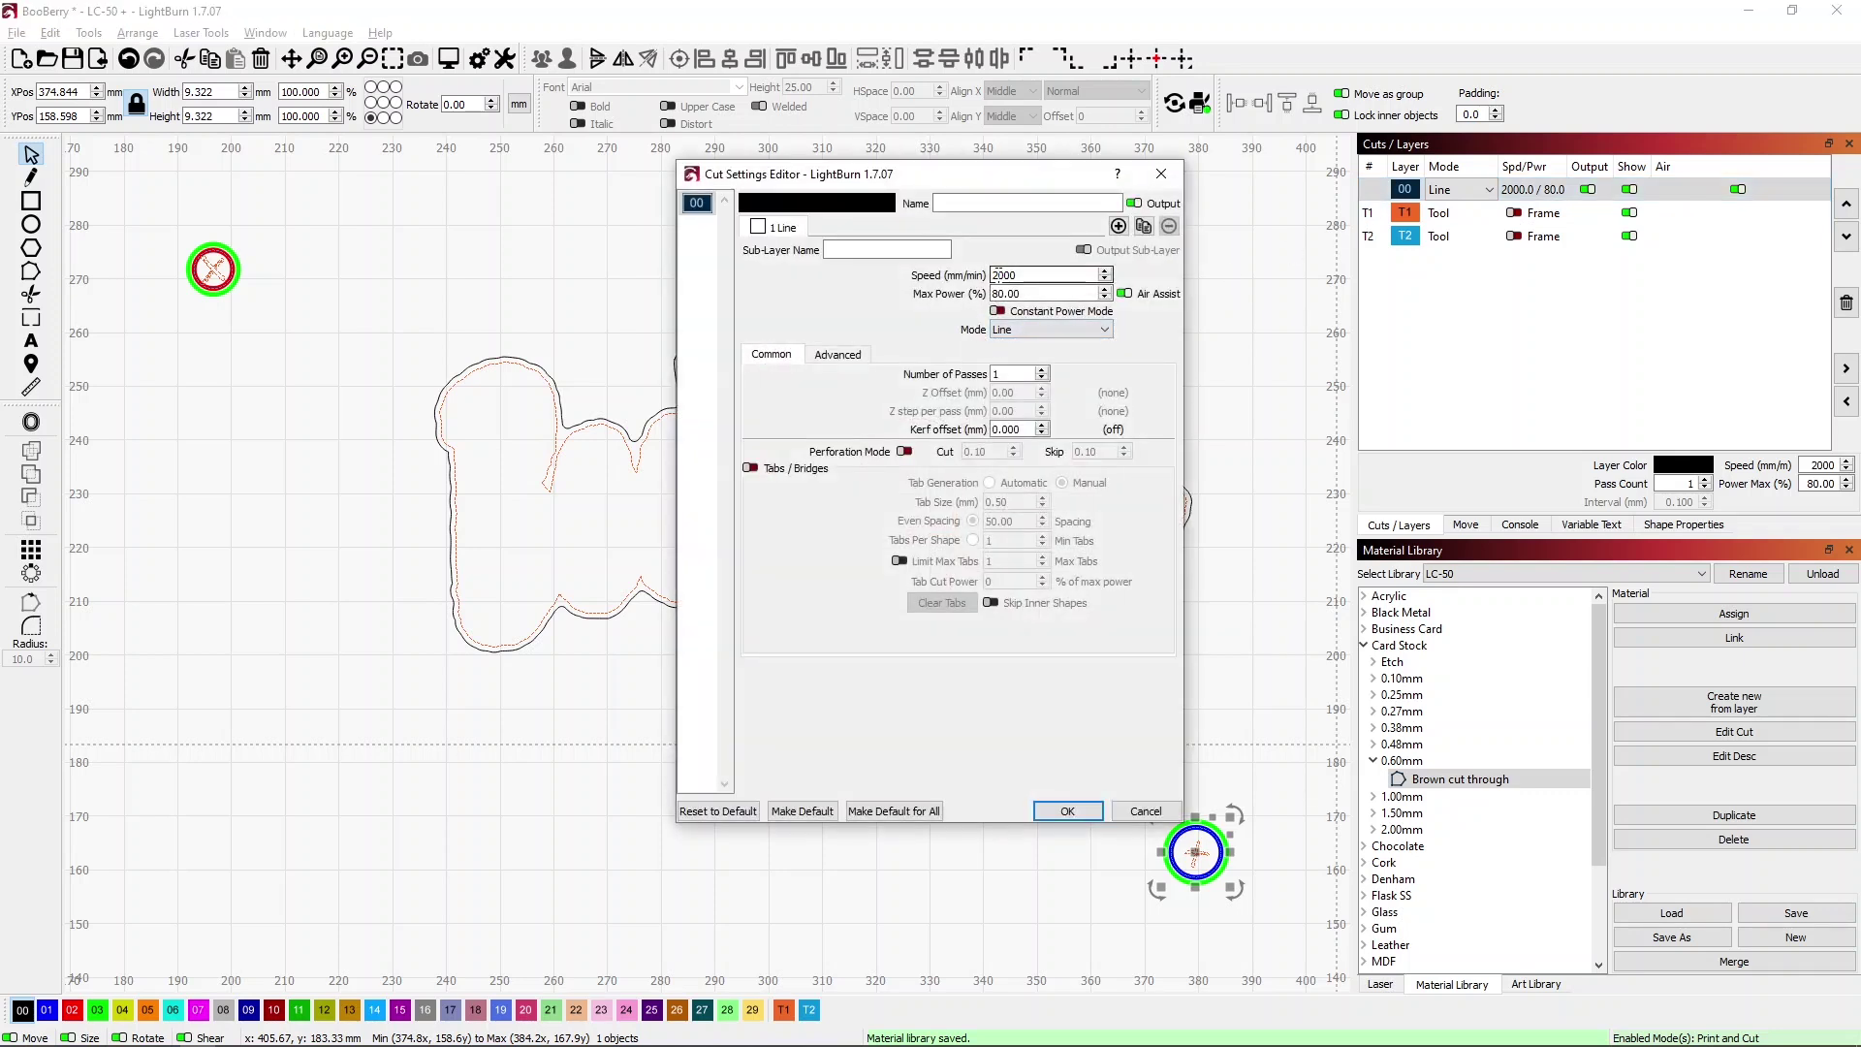
pyautogui.moveTo(996, 274); pyautogui.dragTo(979, 282)
pyautogui.click(1066, 811)
pyautogui.hotkey('alt', 'p')
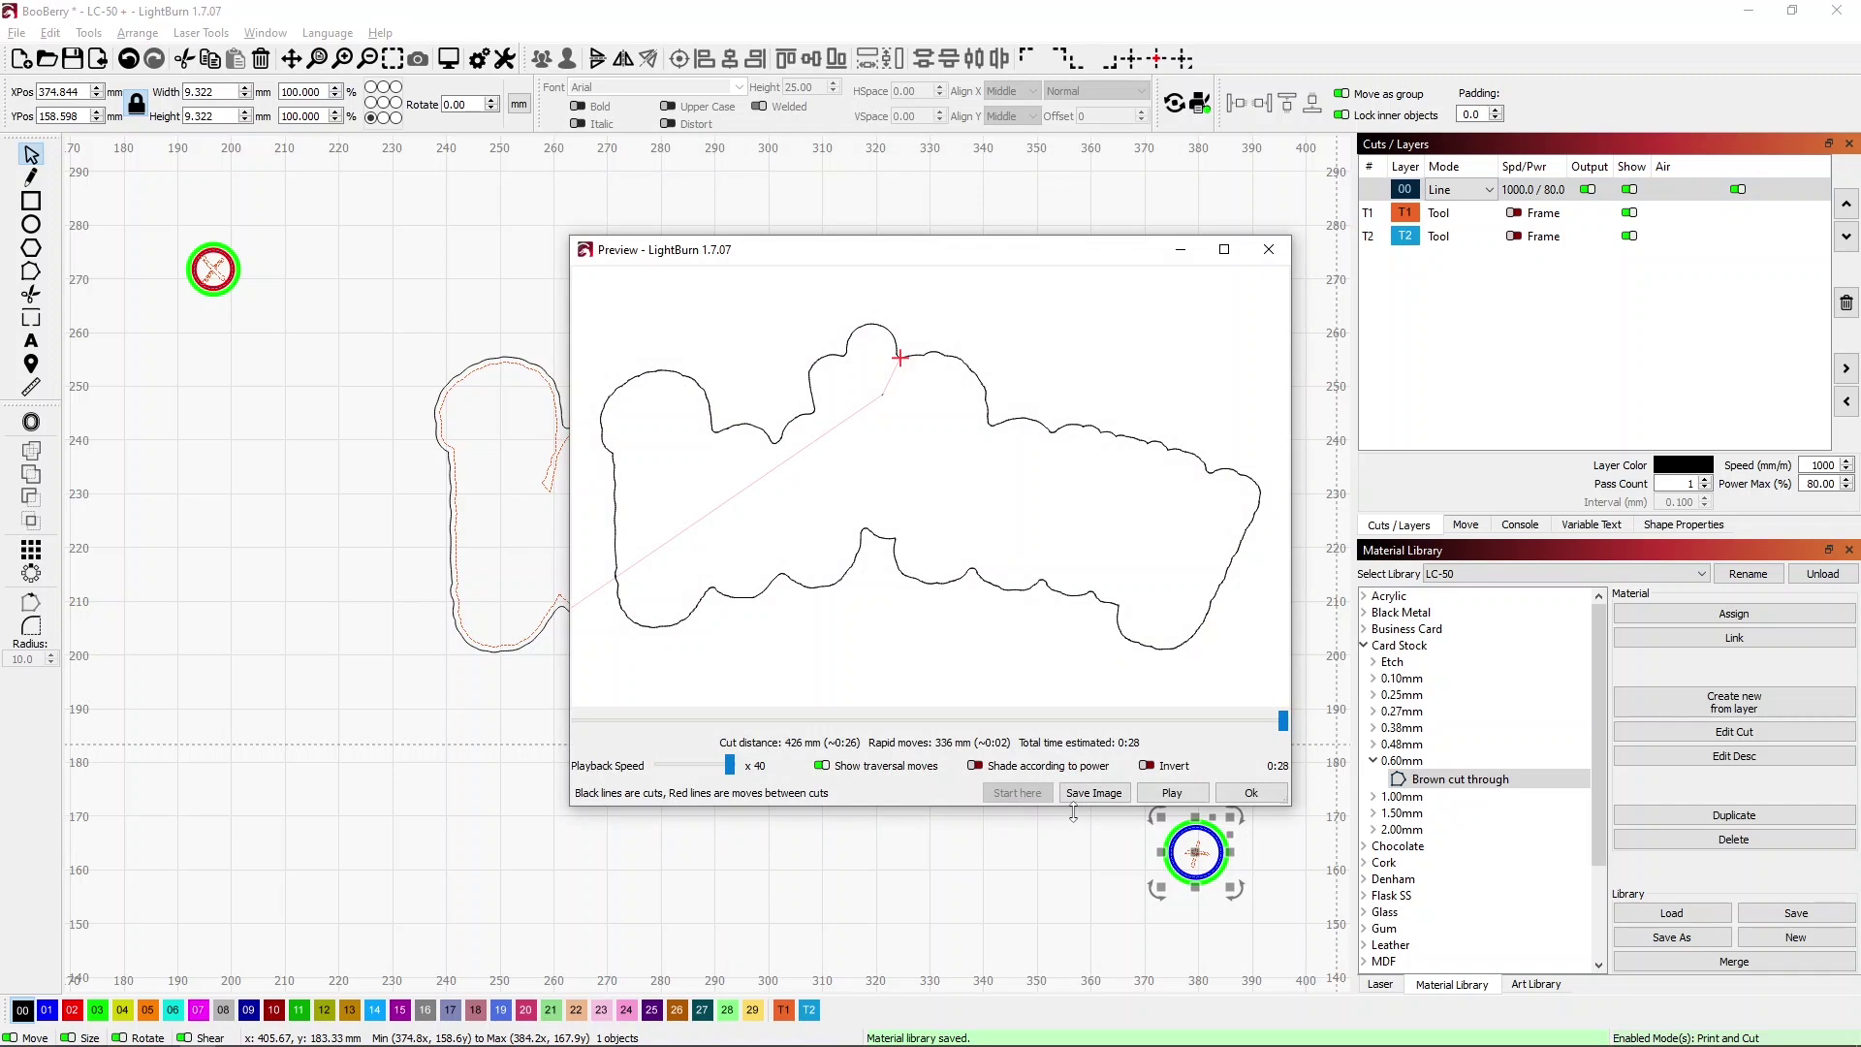
# Exit the cut preview and return to the Laser panel showing Ready in Print & Cut mode.
pyautogui.press('Escape')
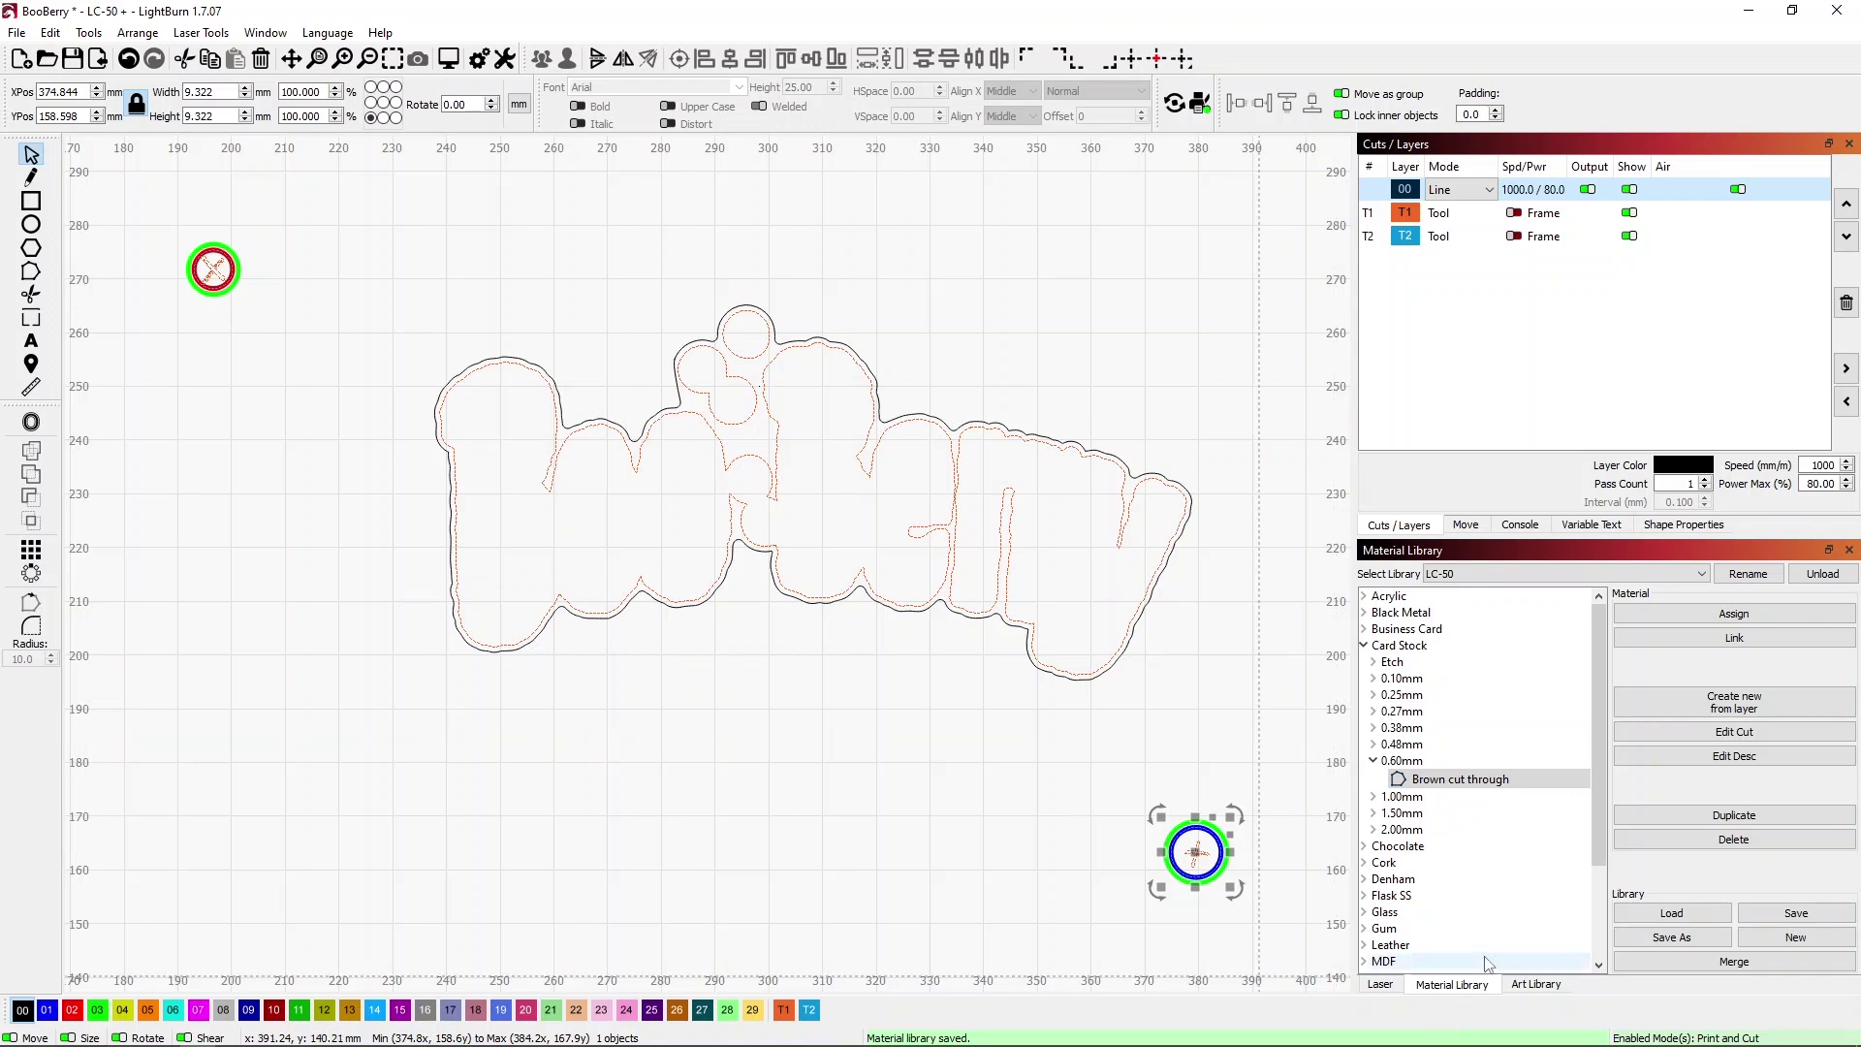
pyautogui.click(1381, 981)
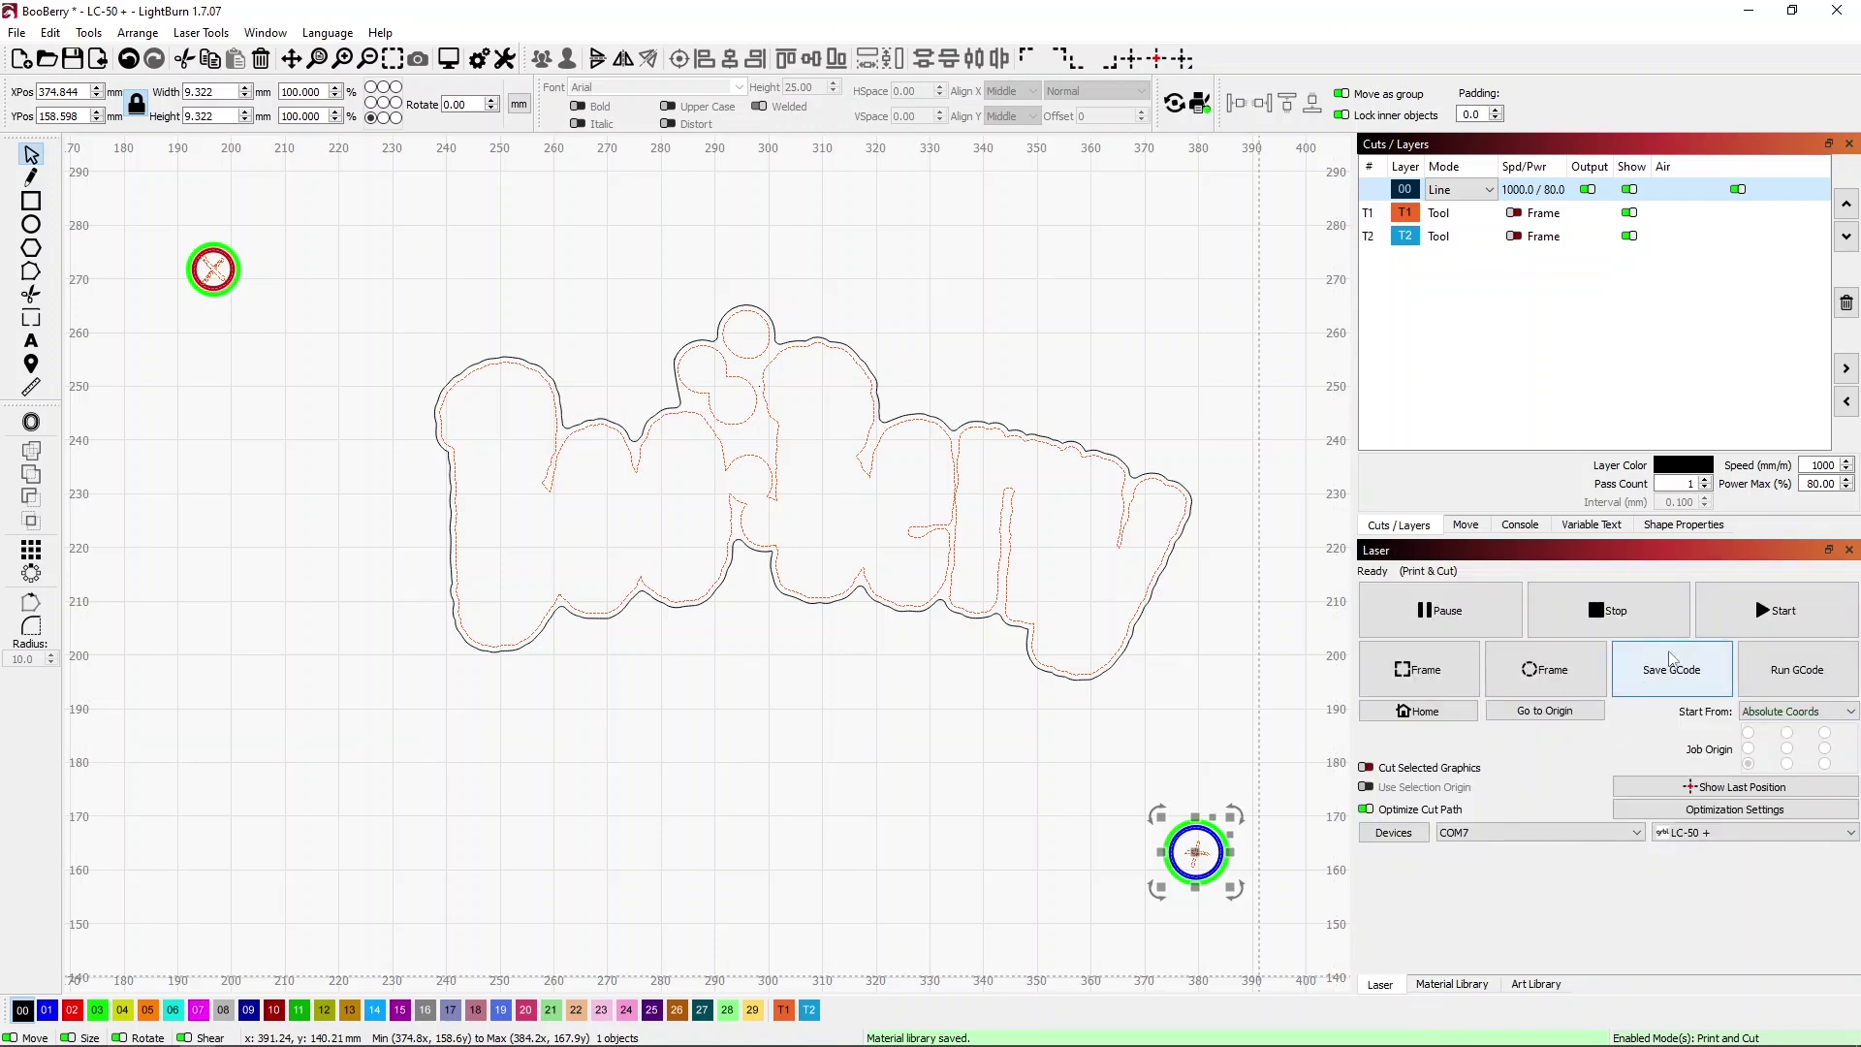